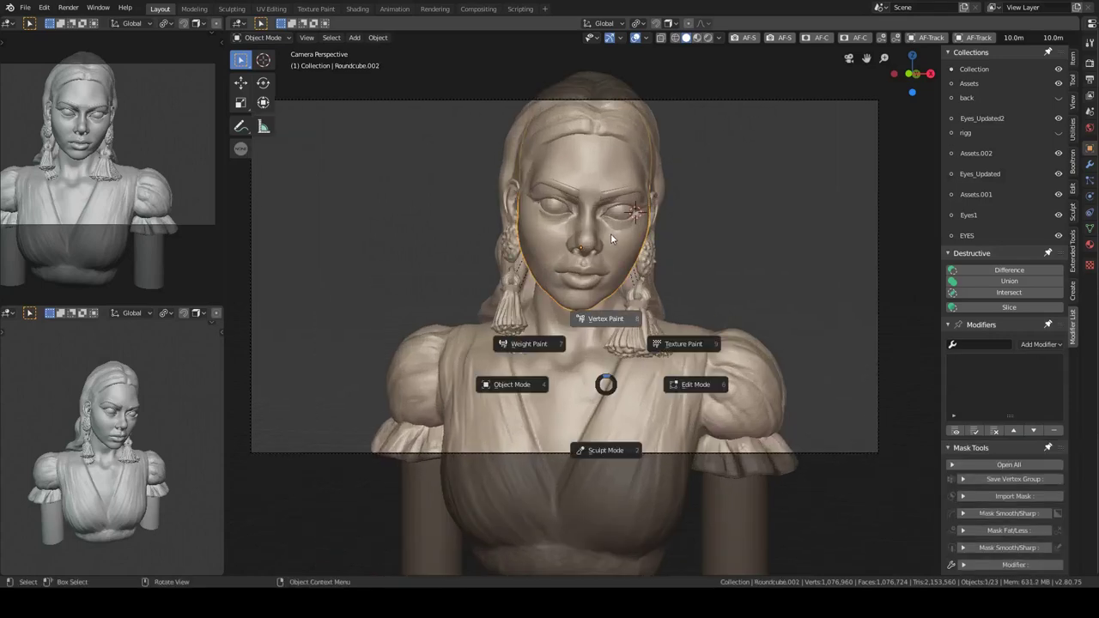
Set viewport shading to a white MatCap displaying vertex colours, back in Object mode
{"action": "left_click", "coordinate": [615, 319]}
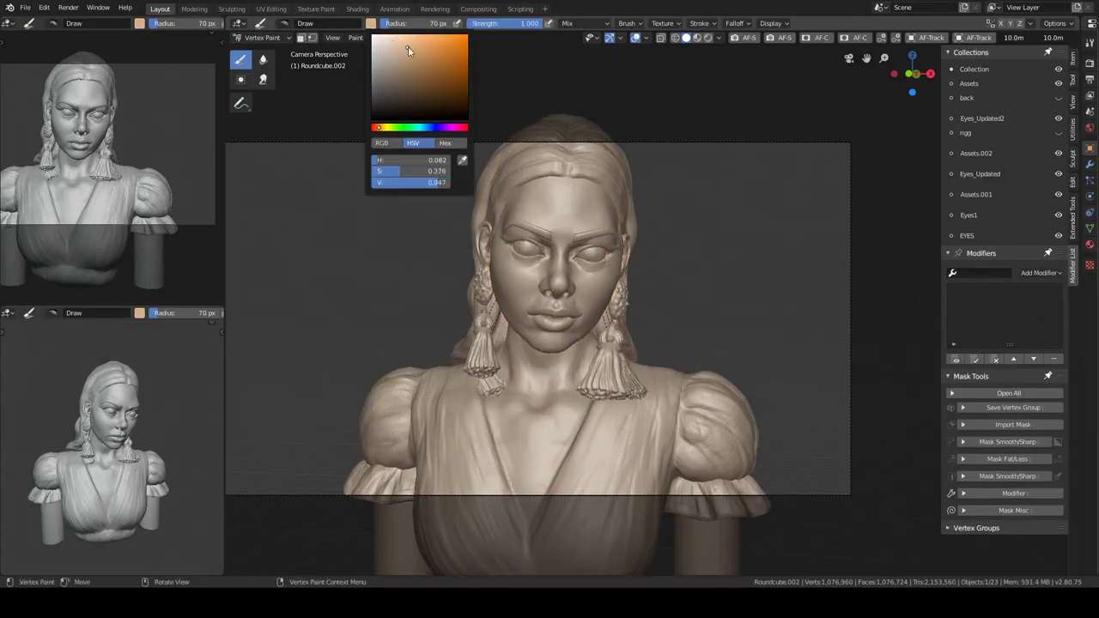
{"action": "key", "text": "ctrl+Tab"}
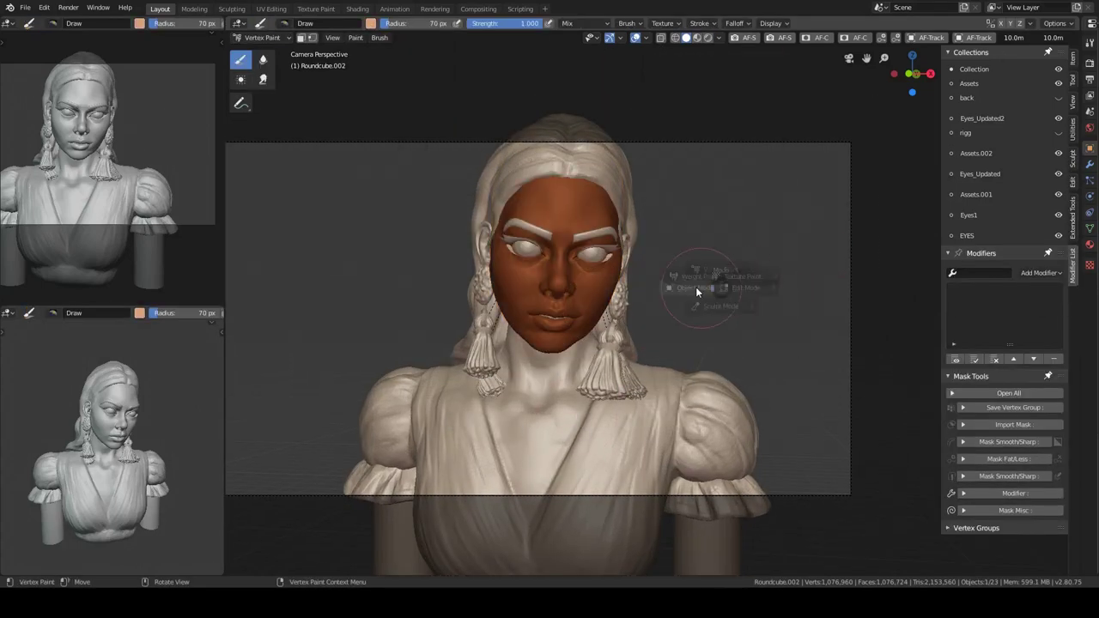
{"action": "left_click", "coordinate": [695, 287]}
{"action": "left_click", "coordinate": [773, 194]}
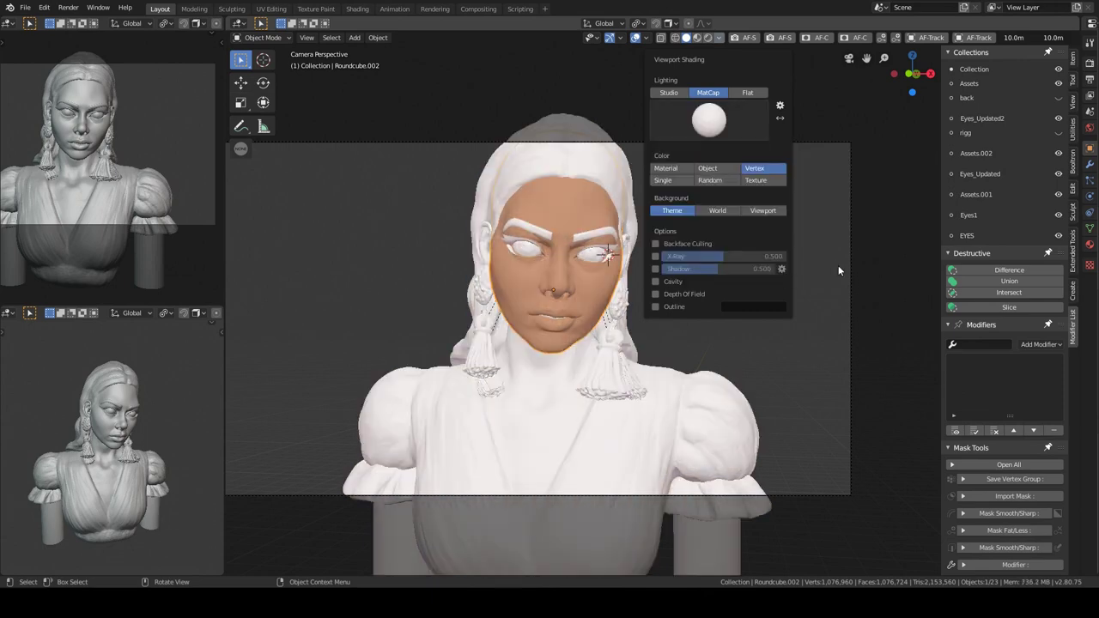
{"action": "scroll", "coordinate": [542, 294], "scroll_direction": "up", "scroll_amount": 1}
{"action": "scroll", "coordinate": [567, 318], "scroll_direction": "down", "scroll_amount": 3}
Vertex-paint the hair with a dark brown fill
{"action": "left_click", "coordinate": [601, 339]}
{"action": "left_click", "coordinate": [704, 479]}
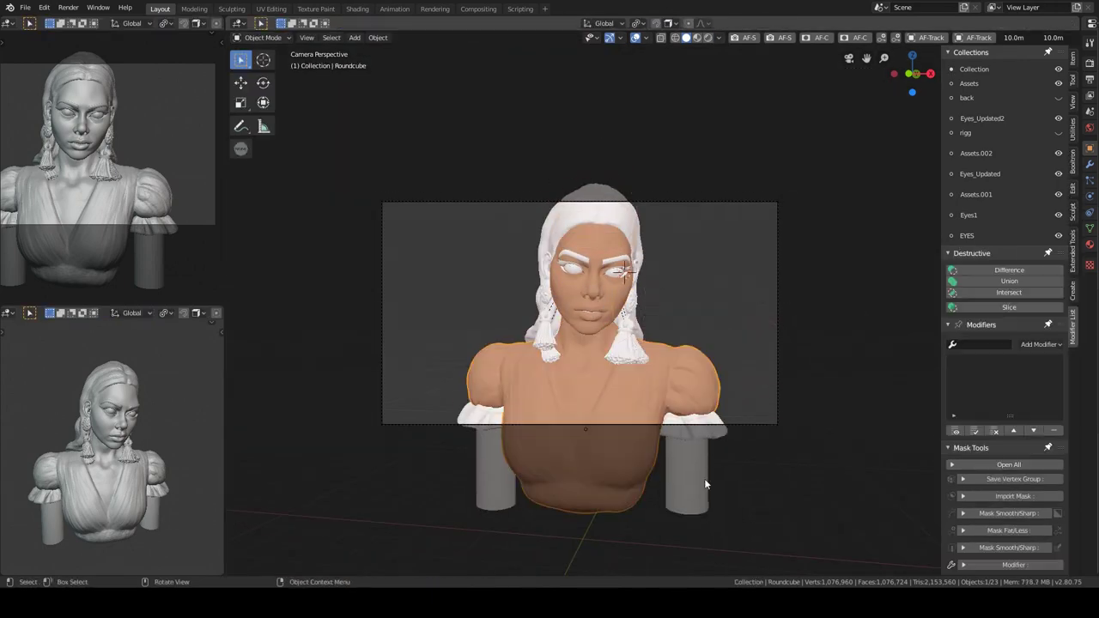
{"action": "scroll", "coordinate": [589, 271], "scroll_direction": "up", "scroll_amount": 2}
{"action": "left_click", "coordinate": [567, 76]}
{"action": "scroll", "coordinate": [657, 210], "scroll_direction": "up", "scroll_amount": 2}
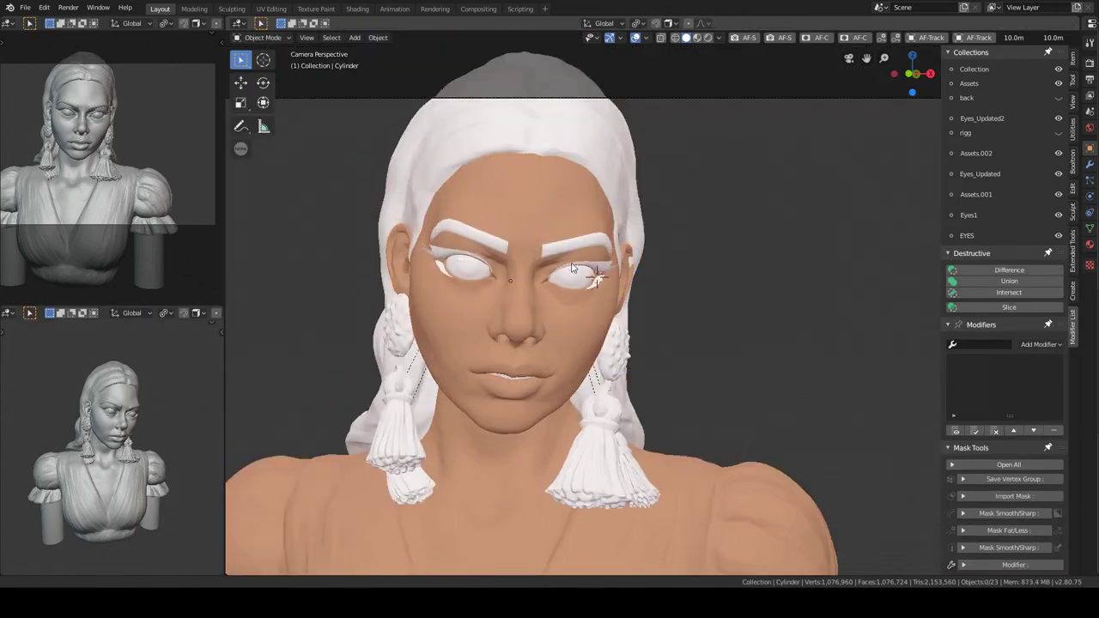
{"action": "key", "text": "shift+k"}
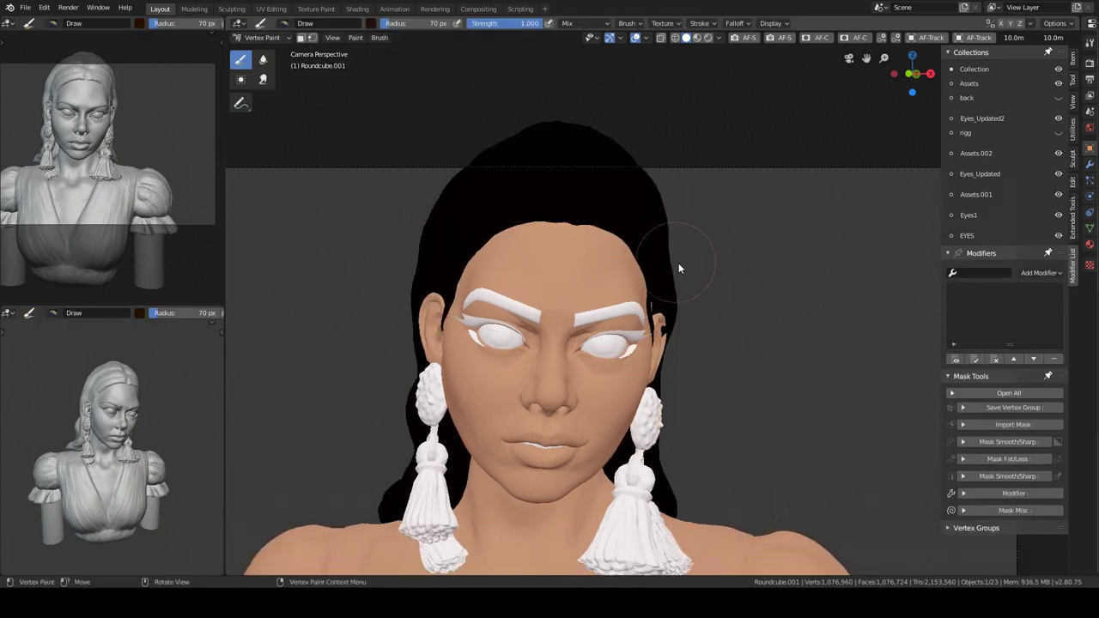
Fill the eyeliner black and the earring tassels orange, then return to Object mode
{"action": "left_click", "coordinate": [604, 277]}
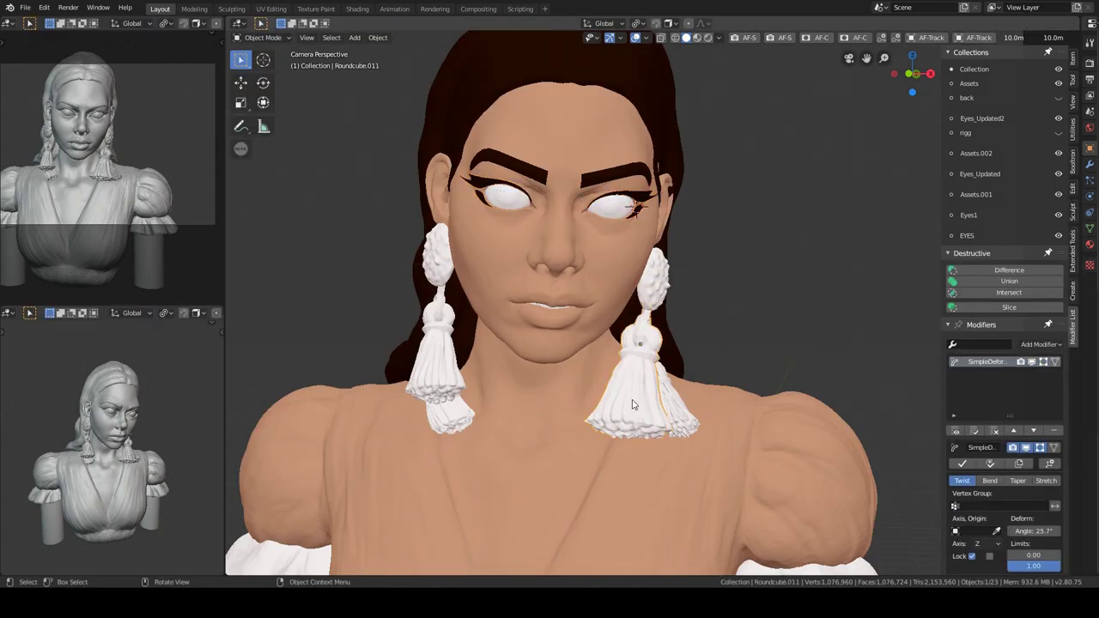
{"action": "left_click", "coordinate": [372, 23]}
{"action": "scroll", "coordinate": [769, 352], "scroll_direction": "down", "scroll_amount": 3}
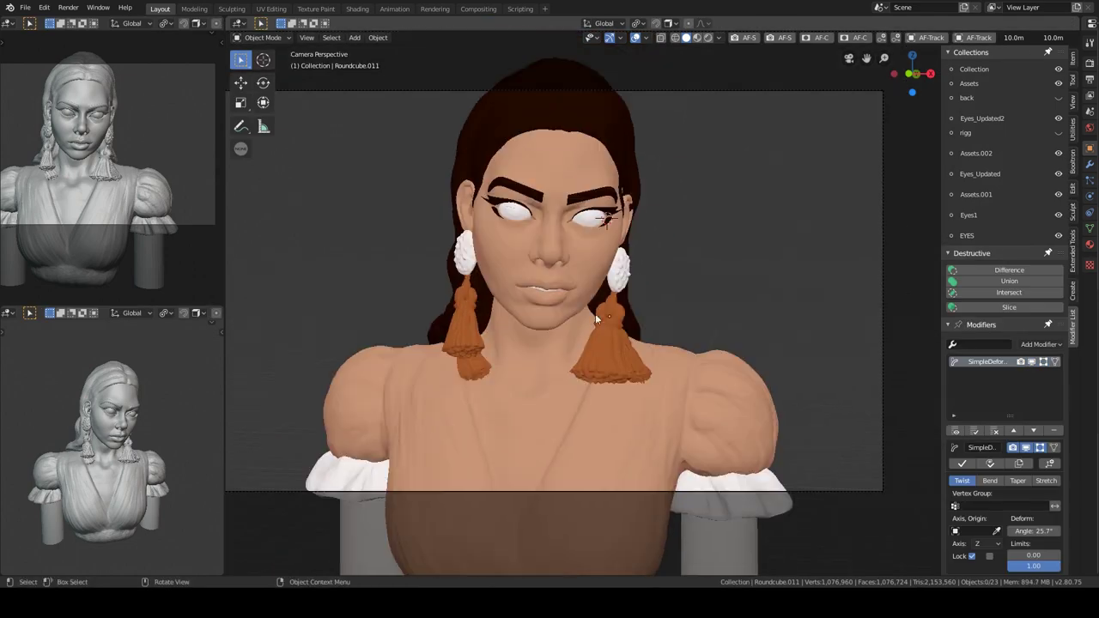
{"action": "scroll", "coordinate": [595, 313], "scroll_direction": "down", "scroll_amount": 2}
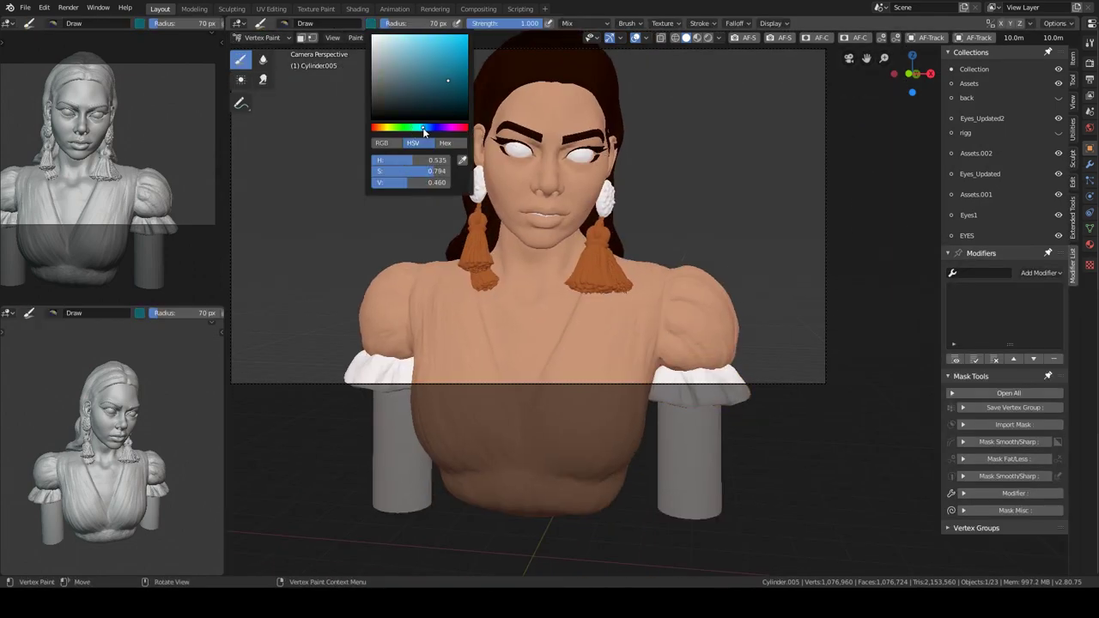
{"action": "left_click", "coordinate": [695, 347]}
{"action": "scroll", "coordinate": [549, 343], "scroll_direction": "up", "scroll_amount": 3}
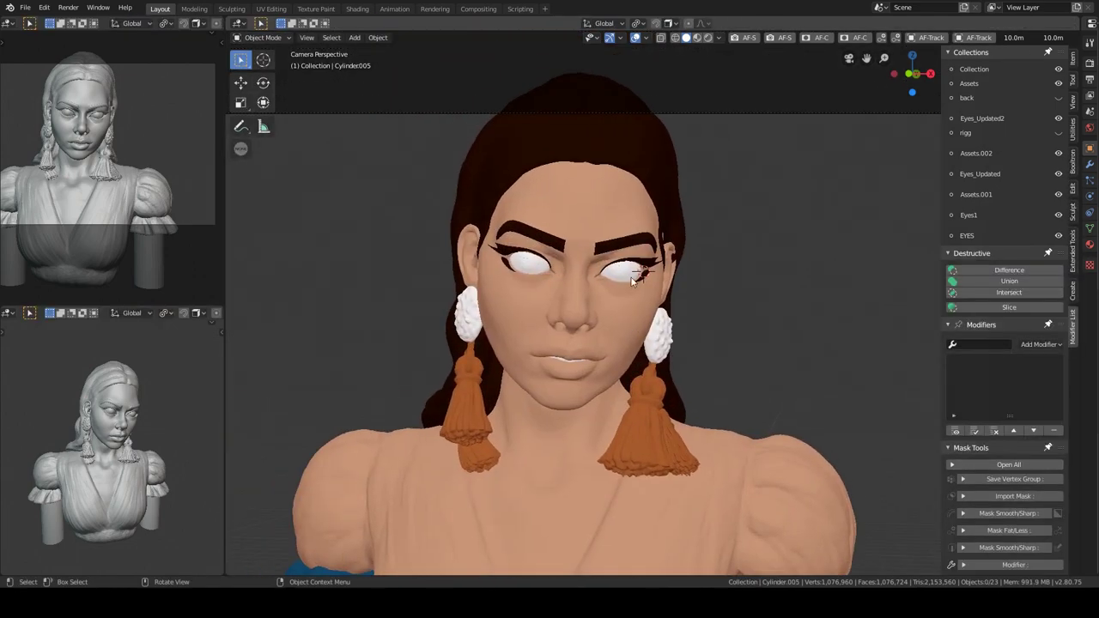
Select the head and switch it into Sculpt mode
{"action": "left_click", "coordinate": [546, 283]}
{"action": "key", "text": "ctrl+Tab"}
{"action": "left_click", "coordinate": [533, 443]}
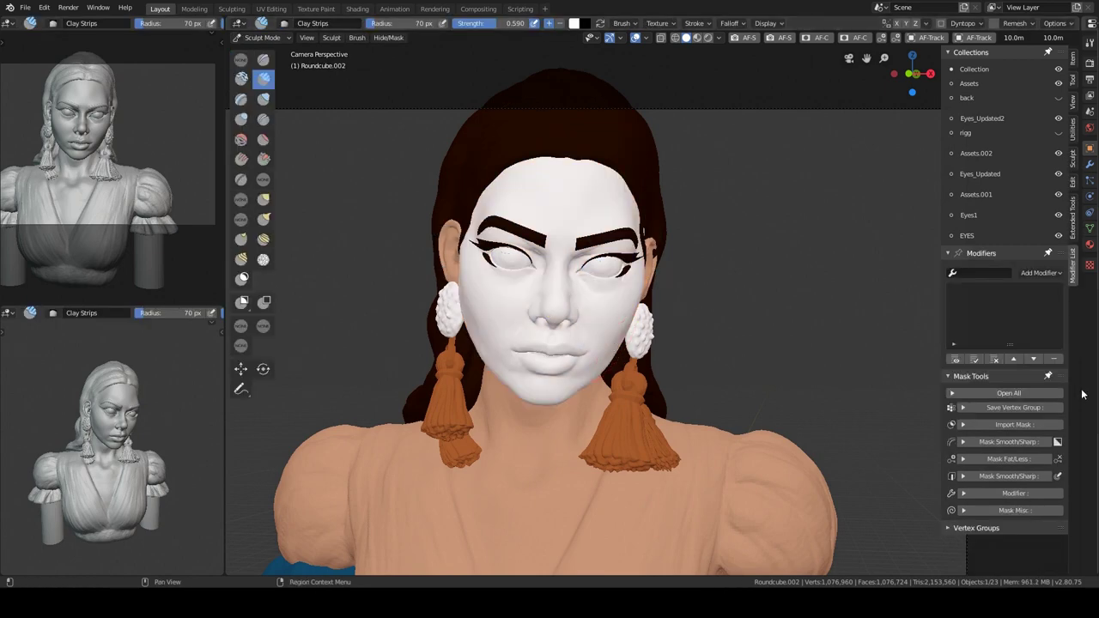
Show the head's vertex colour data and paint red blush over the nose and right cheek
{"action": "mouse_move", "coordinate": [1082, 394]}
{"action": "left_mouse_down"}
{"action": "mouse_move", "coordinate": [876, 377]}
{"action": "mouse_move", "coordinate": [1000, 344]}
{"action": "left_mouse_up"}
{"action": "left_click", "coordinate": [868, 227]}
{"action": "scroll", "coordinate": [478, 362], "scroll_direction": "up", "scroll_amount": 5}
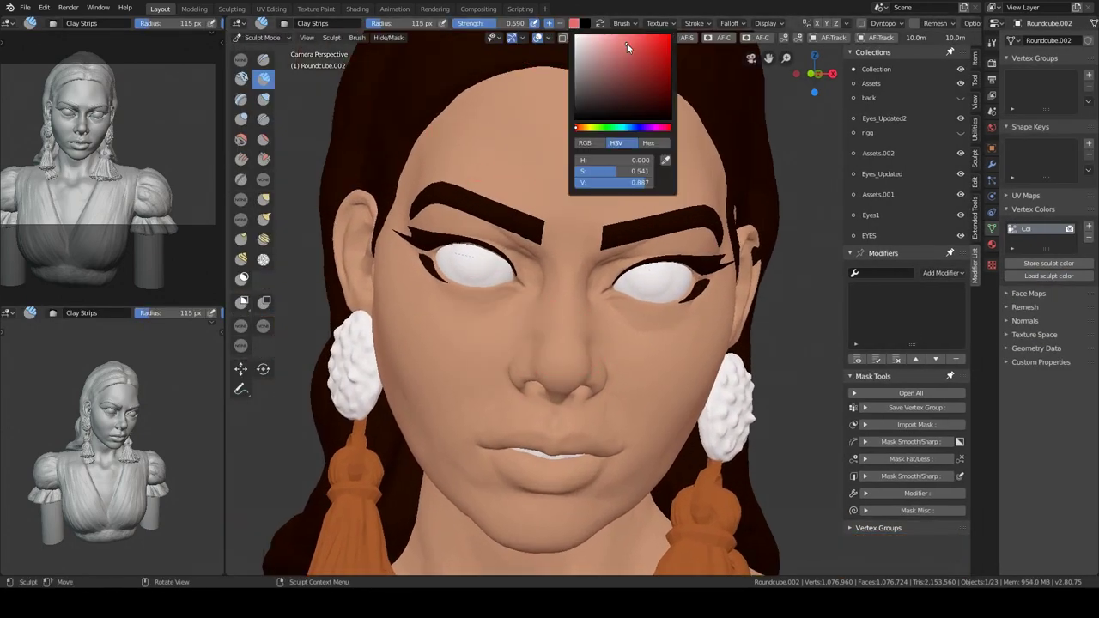
{"action": "left_click_drag", "start_coordinate": [578, 344], "coordinate": [585, 339]}
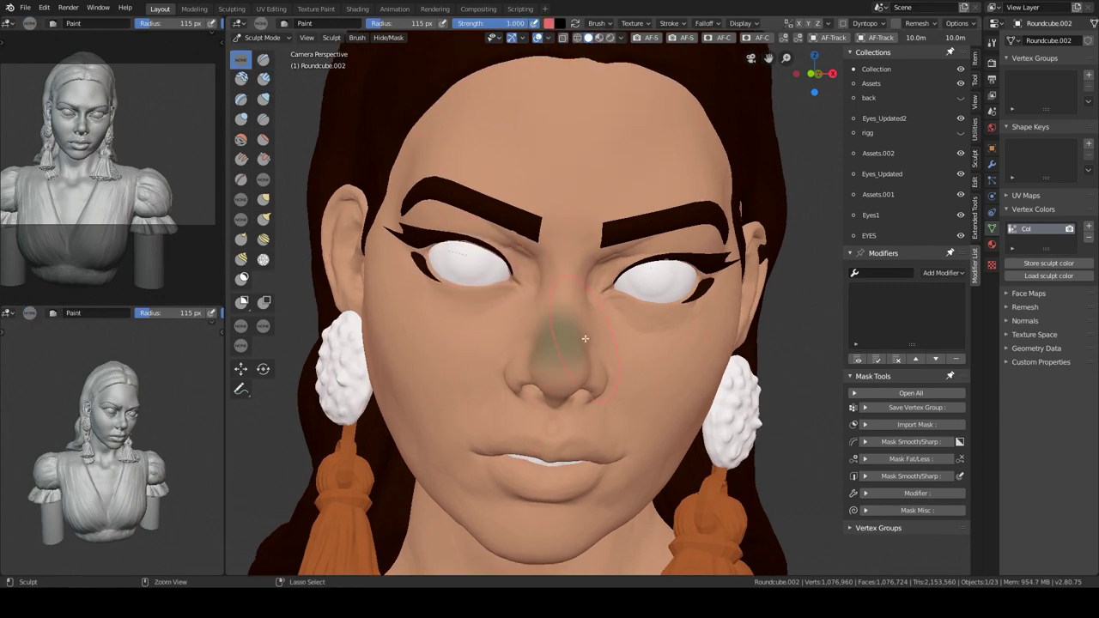
{"action": "mouse_move", "coordinate": [627, 257]}
{"action": "middle_mouse_down"}
{"action": "mouse_move", "coordinate": [532, 284]}
{"action": "mouse_move", "coordinate": [515, 301]}
{"action": "middle_mouse_up"}
{"action": "left_click_drag", "start_coordinate": [520, 378], "coordinate": [549, 404]}
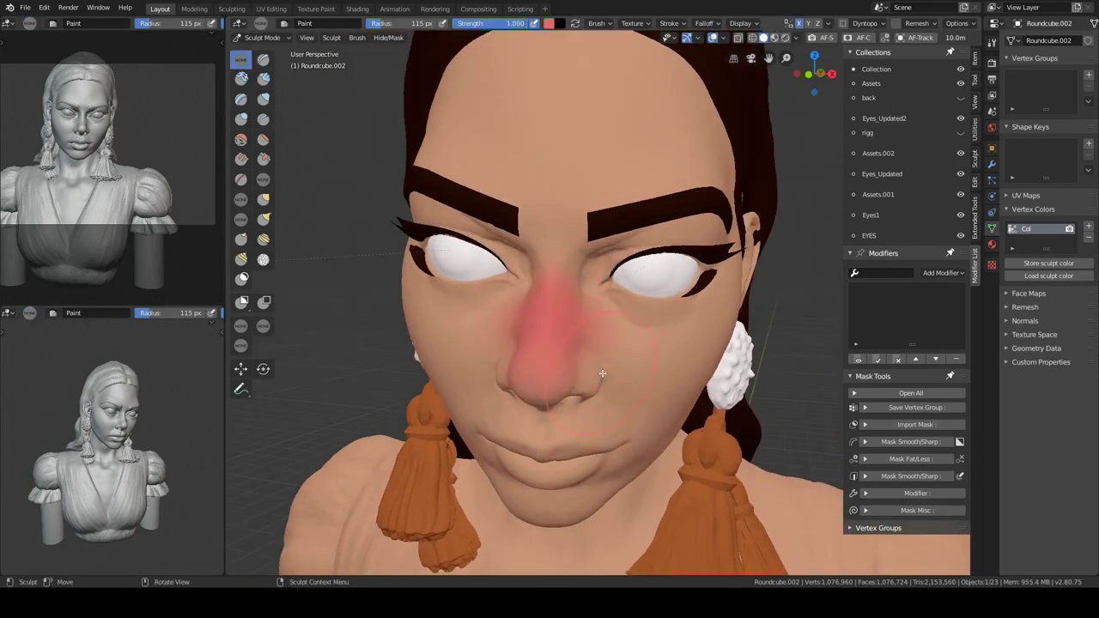
{"action": "middle_click_drag", "start_coordinate": [550, 404], "coordinate": [602, 284]}
{"action": "left_click_drag", "start_coordinate": [601, 283], "coordinate": [704, 292]}
At lower brush strength, paint blush onto the left cheek and check the chin
{"action": "middle_click_drag", "start_coordinate": [550, 301], "coordinate": [515, 309]}
{"action": "left_click_drag", "start_coordinate": [463, 292], "coordinate": [515, 326]}
{"action": "middle_click_drag", "start_coordinate": [601, 257], "coordinate": [641, 211]}
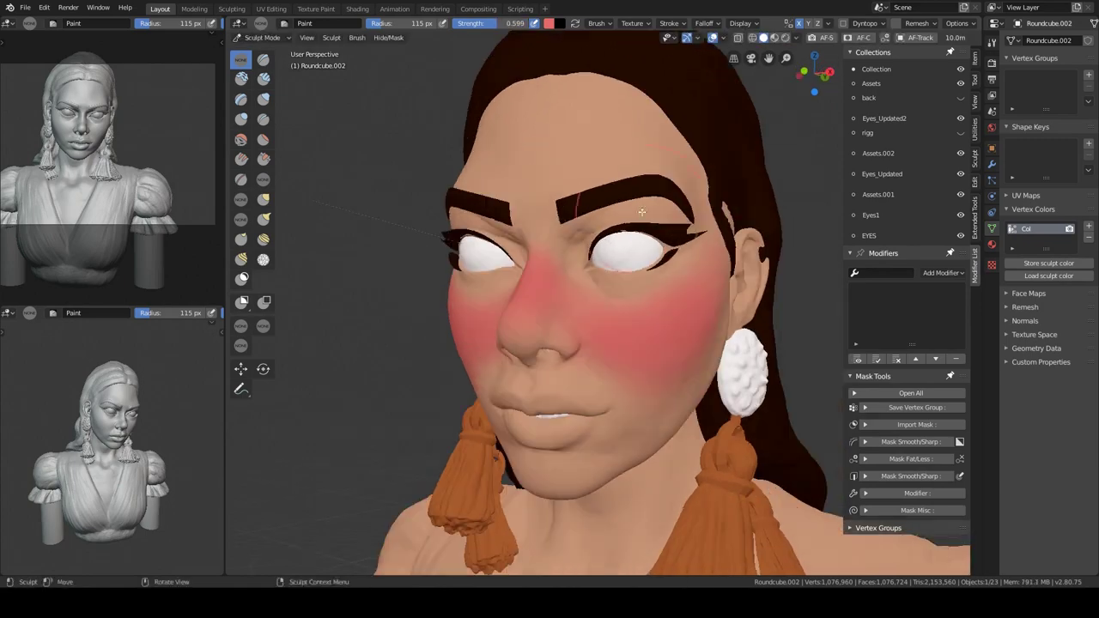
{"action": "middle_click_drag", "start_coordinate": [556, 213], "coordinate": [638, 331]}
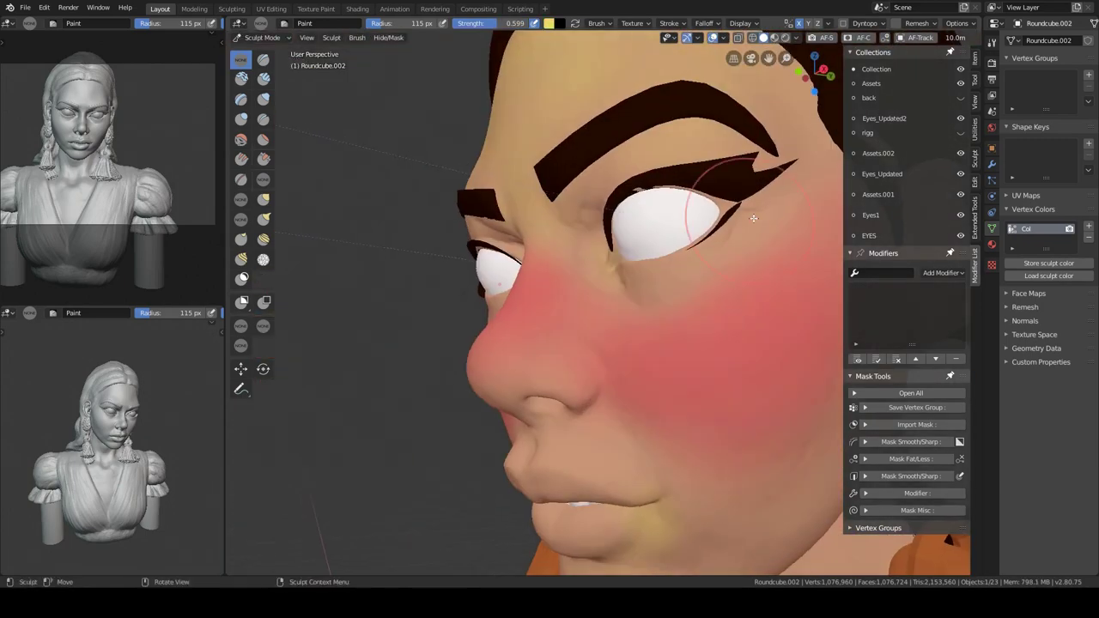
{"action": "middle_click_drag", "start_coordinate": [638, 330], "coordinate": [559, 258]}
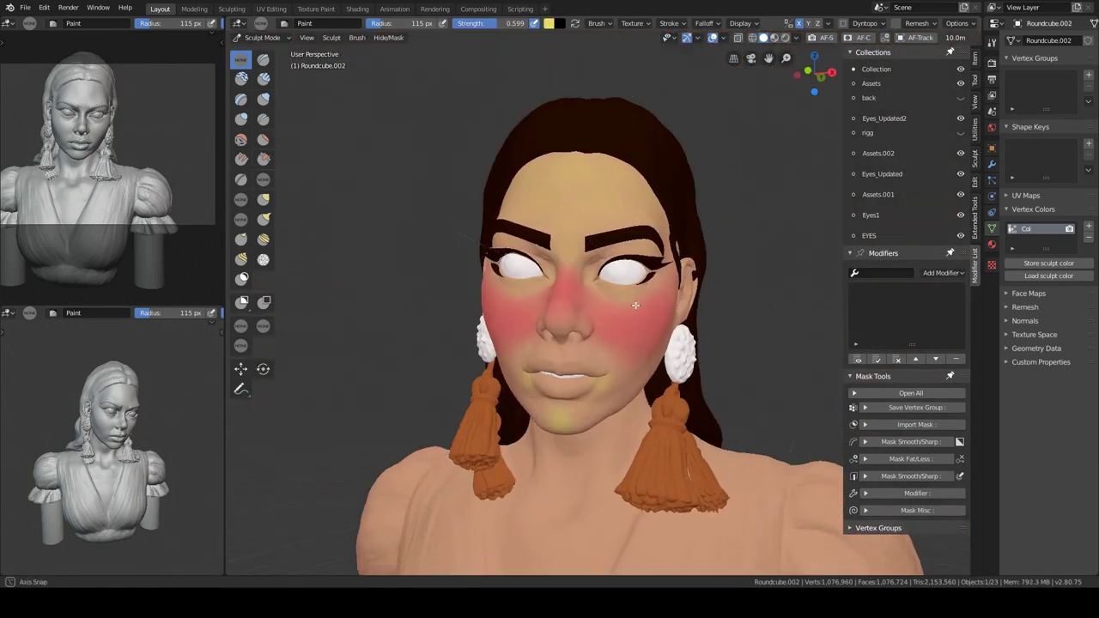
Paint a soft light-blue tint around the mouth at reduced strength
{"action": "left_click", "coordinate": [549, 24]}
{"action": "left_click", "coordinate": [603, 127]}
{"action": "middle_click_drag", "start_coordinate": [602, 215], "coordinate": [550, 309]}
{"action": "key", "text": "shift+f"}
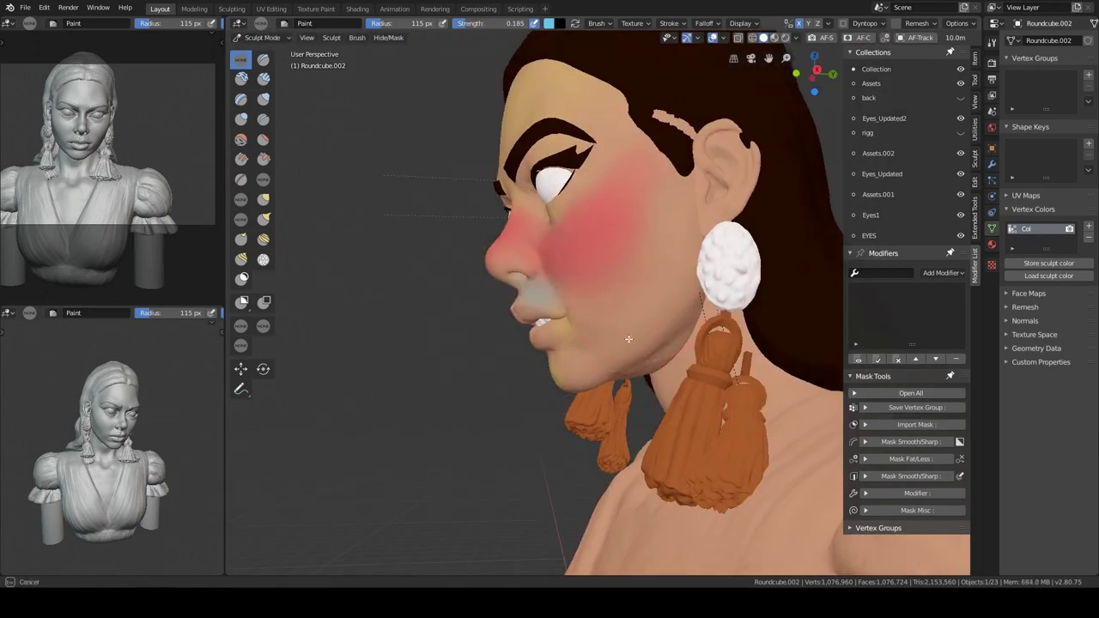
{"action": "left_click", "coordinate": [629, 339]}
{"action": "mouse_move", "coordinate": [628, 339]}
{"action": "middle_mouse_down"}
{"action": "mouse_move", "coordinate": [698, 121]}
{"action": "mouse_move", "coordinate": [650, 249]}
{"action": "middle_mouse_up"}
Toggle the head between Sculpt and Object mode, viewing the face at three-quarter angle
{"action": "key", "text": "ctrl+Tab"}
{"action": "left_click", "coordinate": [527, 356]}
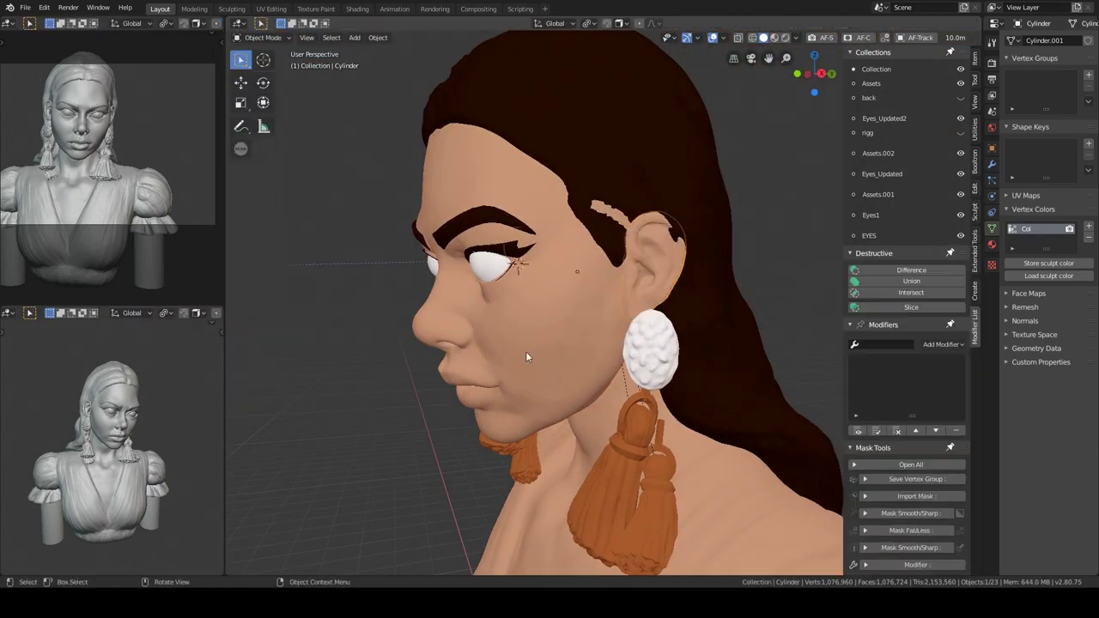
{"action": "key", "text": "ctrl+Tab"}
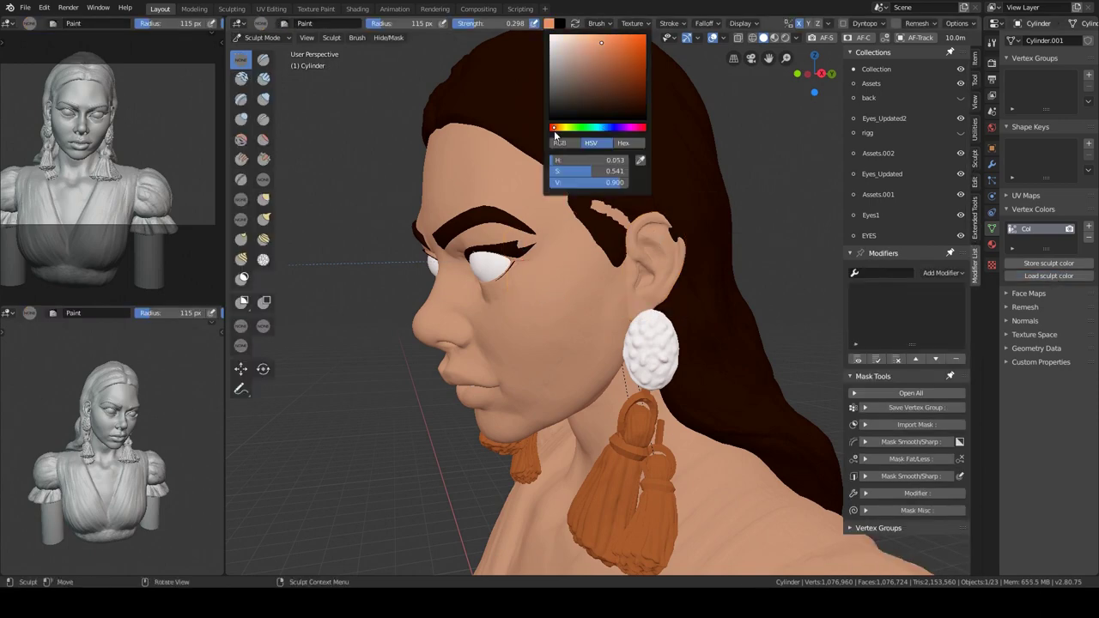
{"action": "scroll", "coordinate": [691, 285], "scroll_direction": "up", "scroll_amount": 3}
{"action": "scroll", "coordinate": [691, 285], "scroll_direction": "down", "scroll_amount": 3}
{"action": "key", "text": "ctrl+Tab"}
{"action": "mouse_move", "coordinate": [691, 285]}
{"action": "middle_mouse_down"}
{"action": "mouse_move", "coordinate": [718, 366]}
{"action": "mouse_move", "coordinate": [630, 294]}
{"action": "middle_mouse_up"}
{"action": "left_click", "coordinate": [630, 294]}
{"action": "scroll", "coordinate": [629, 294], "scroll_direction": "down", "scroll_amount": 3}
{"action": "key", "text": "ctrl+Tab"}
Sculpt-paint the torso blue to start the dress
{"action": "middle_click_drag", "start_coordinate": [609, 350], "coordinate": [601, 257]}
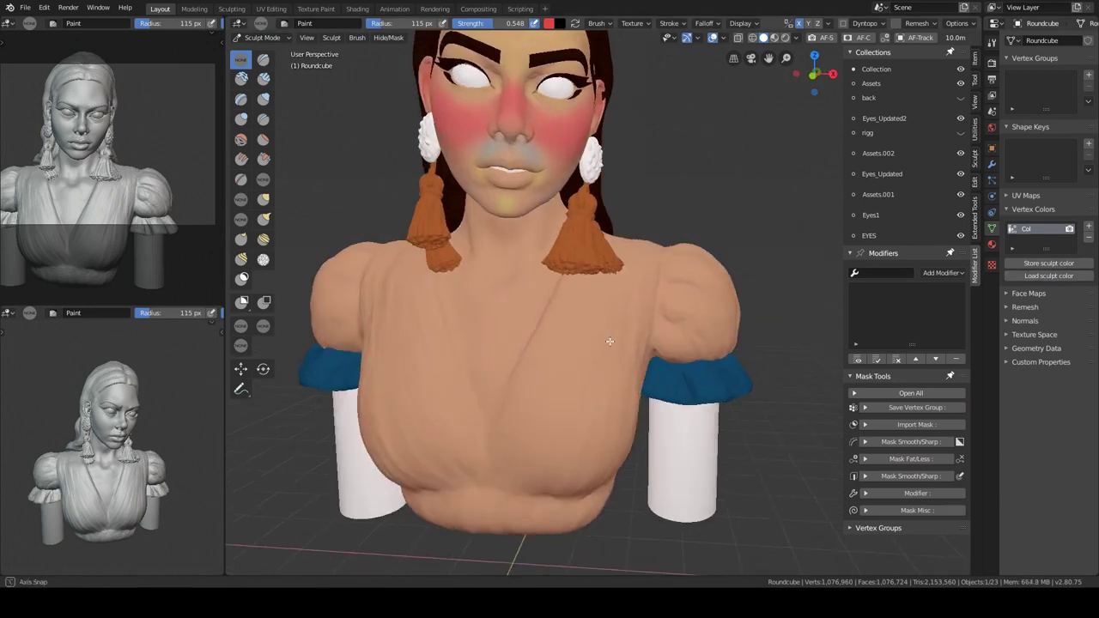
{"action": "left_click", "coordinate": [549, 23]}
{"action": "middle_click_drag", "start_coordinate": [646, 162], "coordinate": [657, 348]}
{"action": "scroll", "coordinate": [515, 301], "scroll_direction": "down", "scroll_amount": 2}
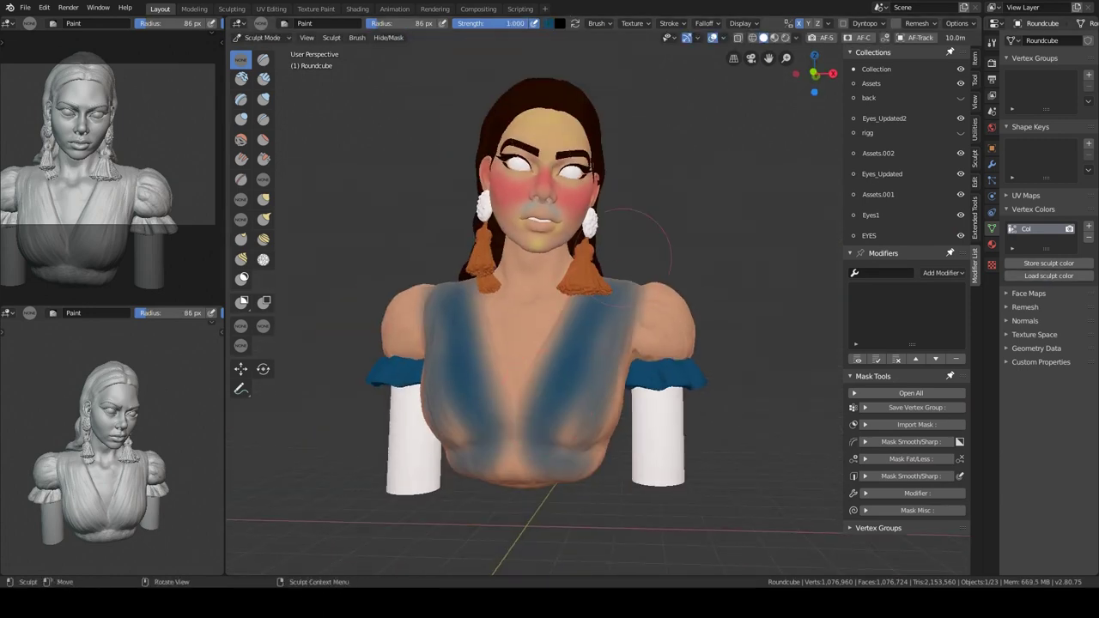
{"action": "mouse_move", "coordinate": [515, 301]}
{"action": "middle_mouse_down"}
{"action": "mouse_move", "coordinate": [480, 360]}
{"action": "mouse_move", "coordinate": [453, 368]}
{"action": "middle_mouse_up"}
Isolate the body in local view and inspect the paint from above and below
{"action": "key", "text": "KP_Divide"}
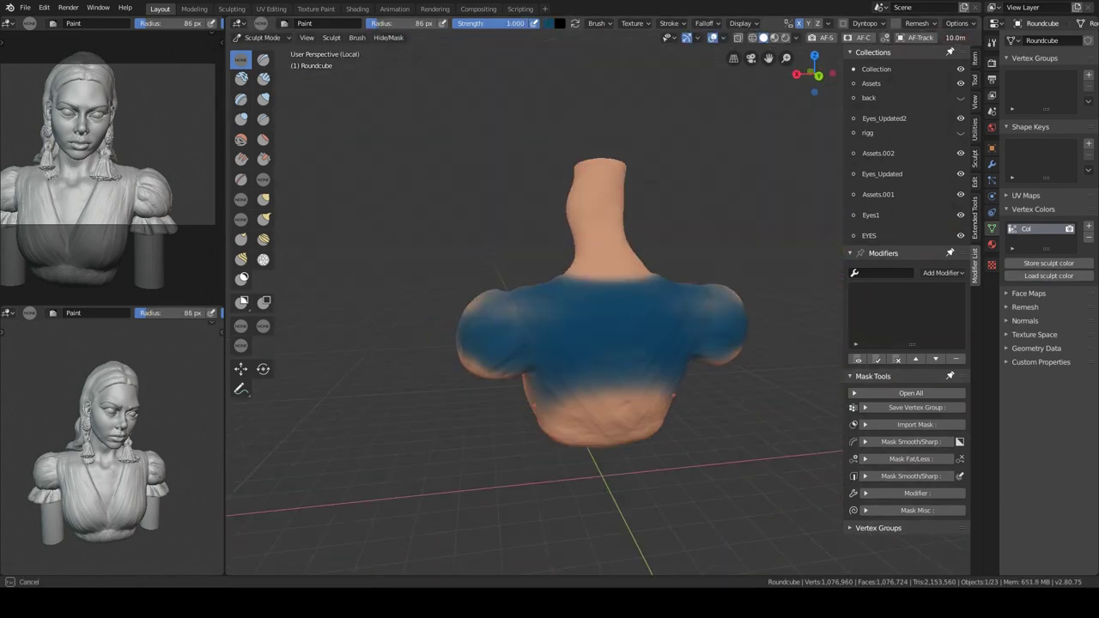
{"action": "middle_click_drag", "start_coordinate": [589, 299], "coordinate": [589, 309]}
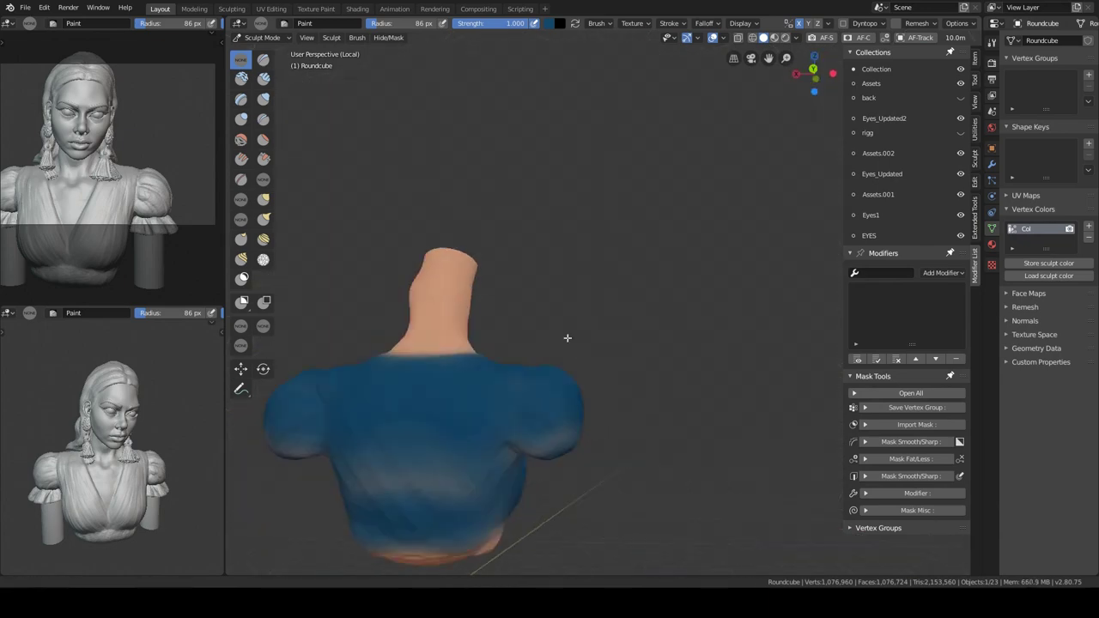
{"action": "mouse_move", "coordinate": [534, 448]}
{"action": "middle_mouse_down"}
{"action": "mouse_move", "coordinate": [584, 363]}
{"action": "mouse_move", "coordinate": [591, 310]}
{"action": "mouse_move", "coordinate": [589, 339]}
{"action": "mouse_move", "coordinate": [684, 241]}
{"action": "middle_mouse_up"}
{"action": "scroll", "coordinate": [584, 327], "scroll_direction": "up", "scroll_amount": 3}
{"action": "scroll", "coordinate": [467, 312], "scroll_direction": "down", "scroll_amount": 3}
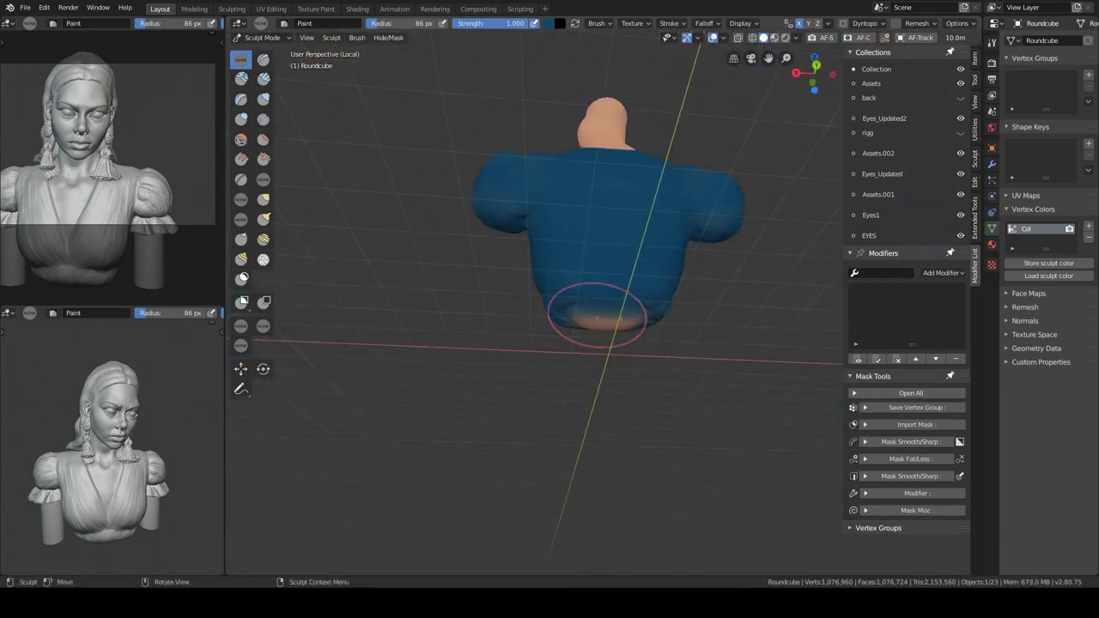
Restore all pieces, go to front view framing the neck, and adjust brush strength
{"action": "key", "text": "KP_Divide"}
{"action": "scroll", "coordinate": [672, 260], "scroll_direction": "up", "scroll_amount": 4}
{"action": "key", "text": "KP_1"}
{"action": "scroll", "coordinate": [607, 483], "scroll_direction": "up", "scroll_amount": 3}
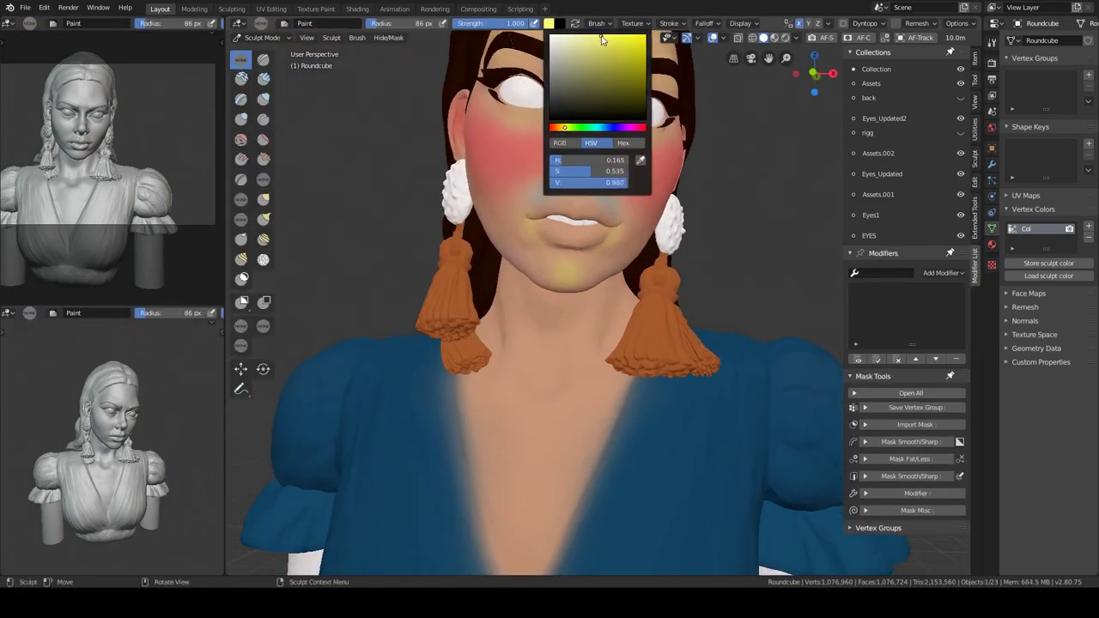
{"action": "middle_click_drag", "start_coordinate": [584, 421], "coordinate": [572, 290], "text": "shift"}
{"action": "key", "text": "shift+f"}
Isolate the neck and torso and show vertex colours in the preview viewport
{"action": "key", "text": "KP_Divide"}
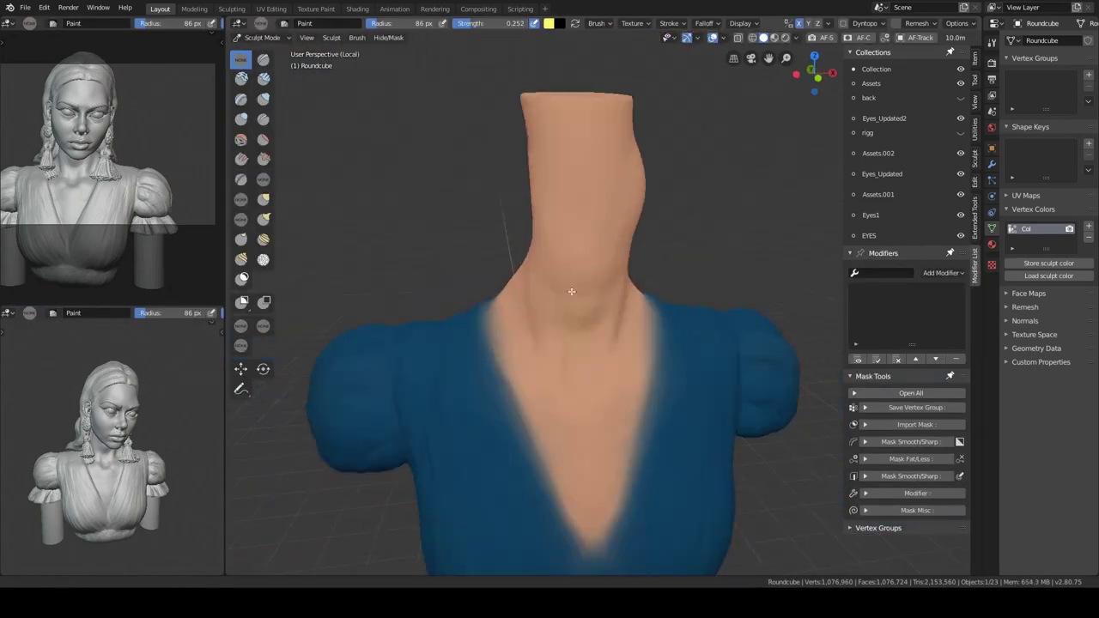
{"action": "key", "text": "grave"}
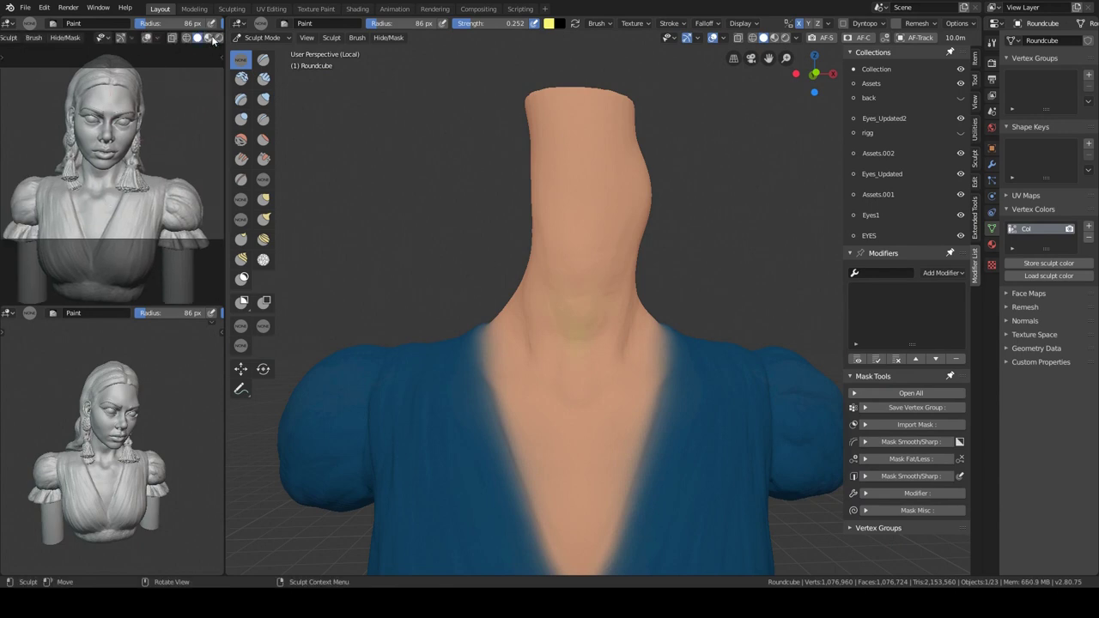
{"action": "scroll", "coordinate": [111, 37], "scroll_direction": "down", "scroll_amount": 5}
{"action": "left_click", "coordinate": [183, 38]}
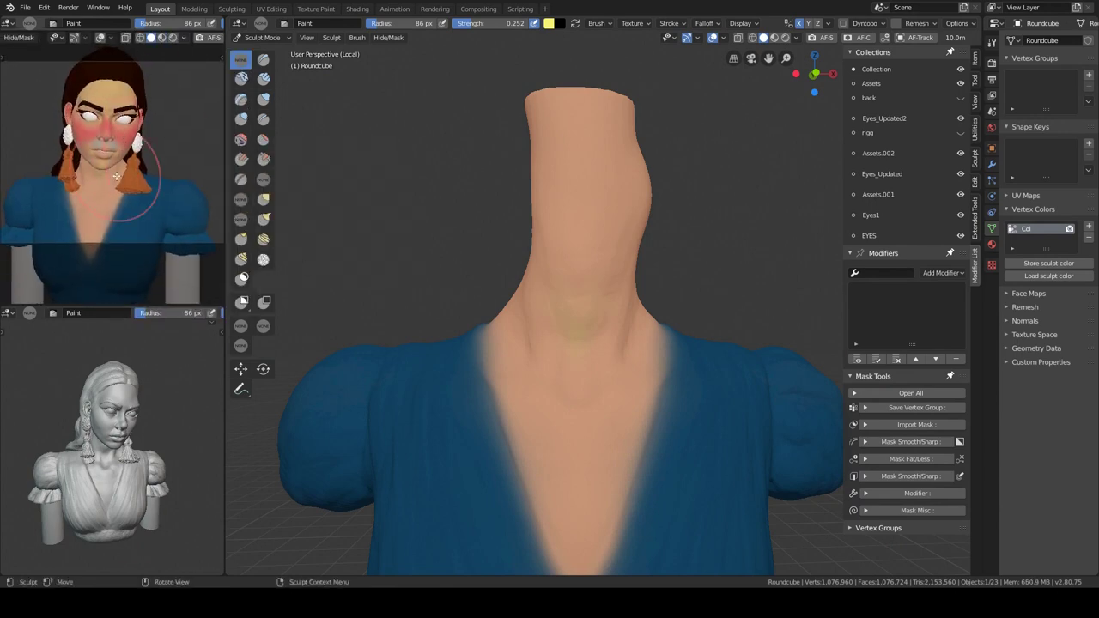
{"action": "mouse_move", "coordinate": [481, 343]}
{"action": "middle_mouse_down"}
{"action": "mouse_move", "coordinate": [540, 319]}
{"action": "mouse_move", "coordinate": [503, 384]}
{"action": "mouse_move", "coordinate": [548, 399]}
{"action": "middle_mouse_up"}
Pick a light blue paint colour with higher strength and work around the neck and torso
{"action": "left_click", "coordinate": [549, 23]}
{"action": "left_click", "coordinate": [614, 89]}
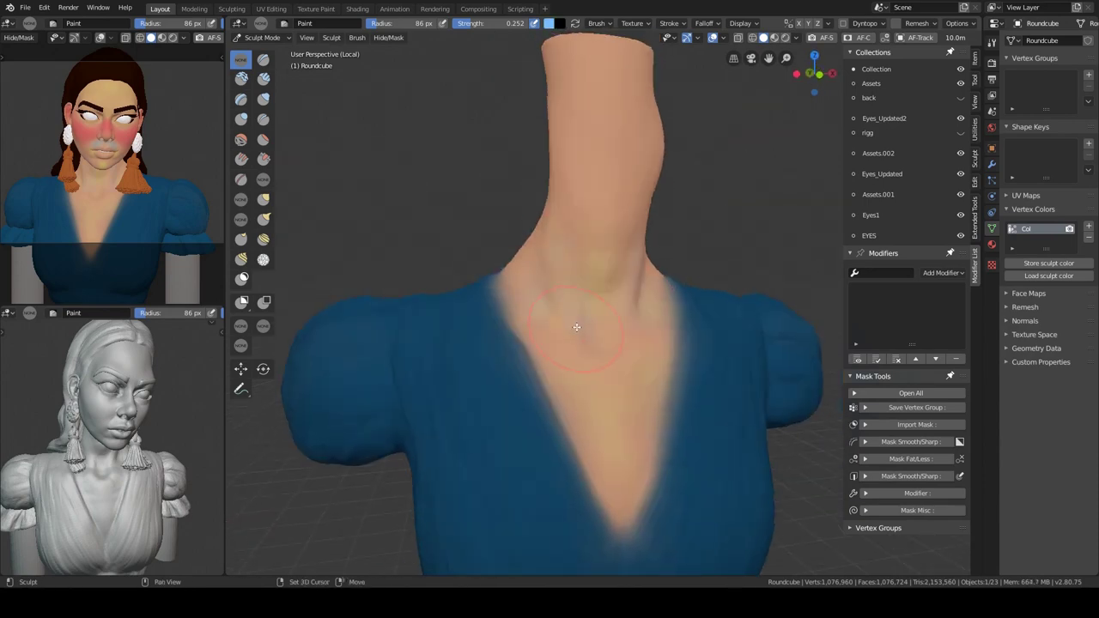
{"action": "middle_click_drag", "start_coordinate": [601, 343], "coordinate": [592, 409]}
{"action": "middle_click_drag", "start_coordinate": [528, 292], "coordinate": [549, 257]}
{"action": "left_click_drag", "start_coordinate": [494, 23], "coordinate": [515, 23]}
{"action": "middle_click_drag", "start_coordinate": [566, 223], "coordinate": [610, 157]}
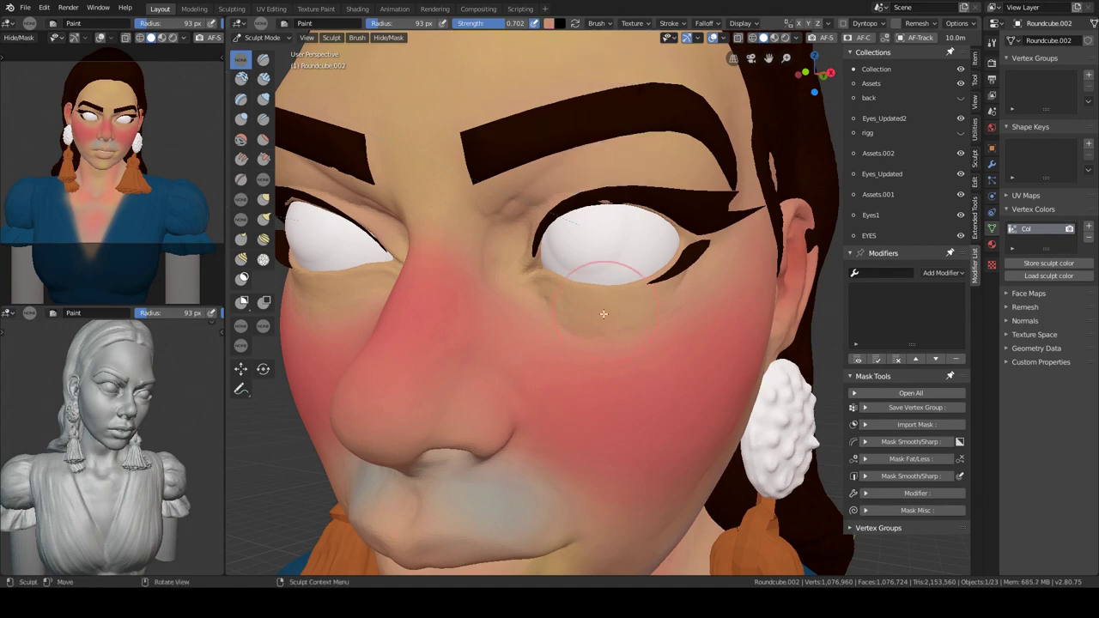
Fine-tune the paint brush strength repeatedly while orbiting around the face
{"action": "key", "text": "shift+f"}
{"action": "left_click", "coordinate": [553, 368]}
{"action": "mouse_move", "coordinate": [596, 319]}
{"action": "middle_mouse_down"}
{"action": "mouse_move", "coordinate": [689, 276]}
{"action": "mouse_move", "coordinate": [636, 215]}
{"action": "middle_mouse_up"}
{"action": "left_click", "coordinate": [549, 23]}
{"action": "middle_click_drag", "start_coordinate": [667, 309], "coordinate": [621, 284]}
{"action": "key", "text": "shift+f"}
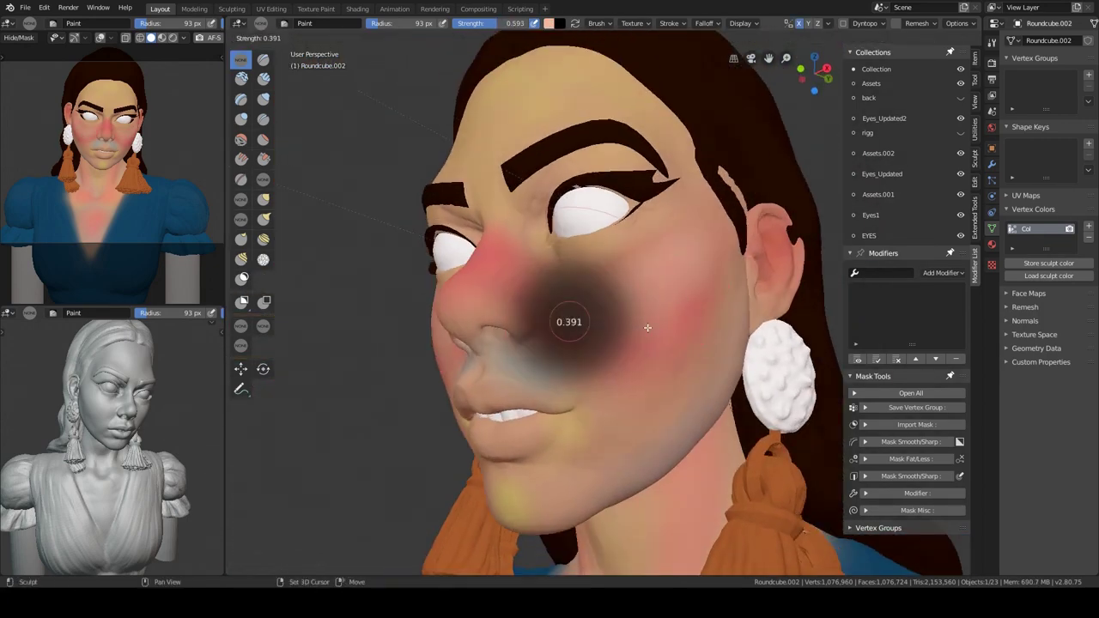
{"action": "left_click", "coordinate": [619, 327]}
{"action": "mouse_move", "coordinate": [618, 326]}
{"action": "middle_mouse_down"}
{"action": "mouse_move", "coordinate": [722, 222]}
{"action": "mouse_move", "coordinate": [675, 245]}
{"action": "mouse_move", "coordinate": [630, 364]}
{"action": "mouse_move", "coordinate": [560, 354]}
{"action": "mouse_move", "coordinate": [676, 365]}
{"action": "mouse_move", "coordinate": [626, 284]}
{"action": "mouse_move", "coordinate": [592, 172]}
{"action": "middle_mouse_up"}
{"action": "key", "text": "shift+f"}
{"action": "left_click", "coordinate": [631, 364]}
Sample a colour from the face and review the colour picker from a frontal mouth view
{"action": "key", "text": "shift+f"}
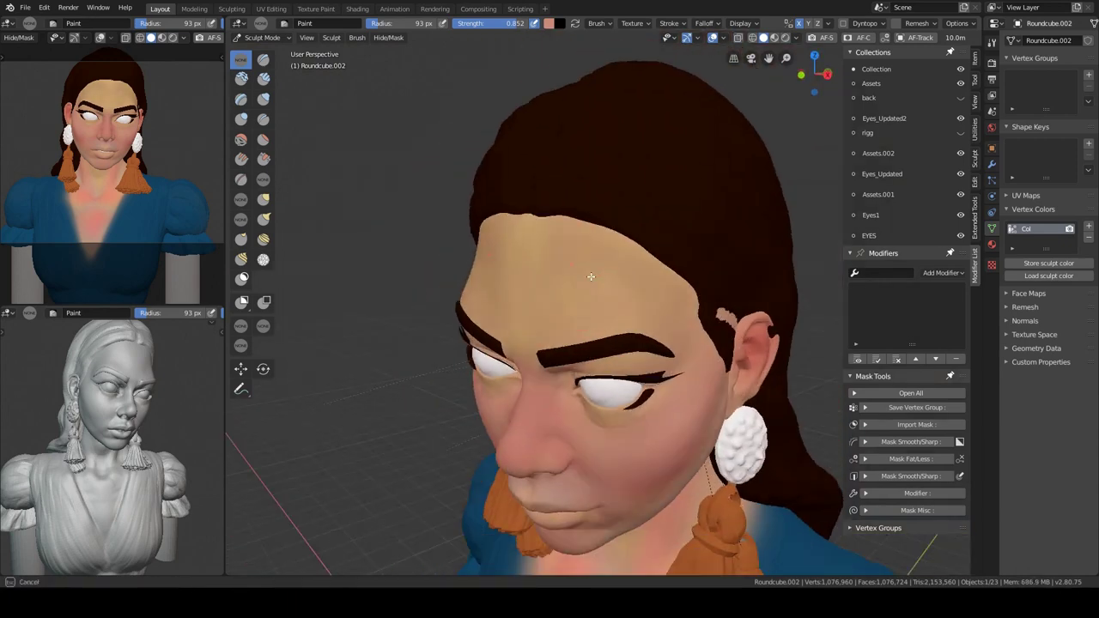
{"action": "left_click", "coordinate": [548, 23]}
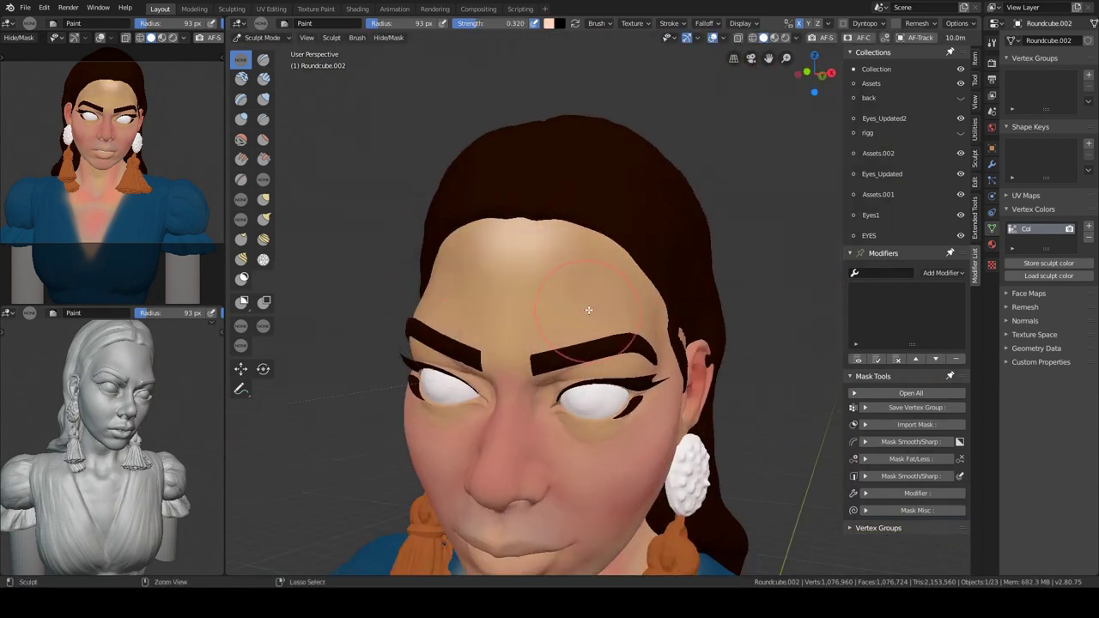
{"action": "mouse_move", "coordinate": [522, 213]}
{"action": "middle_mouse_down"}
{"action": "mouse_move", "coordinate": [549, 207]}
{"action": "mouse_move", "coordinate": [527, 184]}
{"action": "mouse_move", "coordinate": [534, 326]}
{"action": "mouse_move", "coordinate": [644, 288]}
{"action": "mouse_move", "coordinate": [657, 298]}
{"action": "mouse_move", "coordinate": [601, 172]}
{"action": "middle_mouse_up"}
{"action": "left_click", "coordinate": [549, 24]}
{"action": "mouse_move", "coordinate": [629, 101]}
{"action": "middle_mouse_down"}
{"action": "mouse_move", "coordinate": [594, 323]}
{"action": "mouse_move", "coordinate": [573, 314]}
{"action": "mouse_move", "coordinate": [550, 258]}
{"action": "mouse_move", "coordinate": [490, 344]}
{"action": "mouse_move", "coordinate": [388, 38]}
{"action": "middle_mouse_up"}
{"action": "scroll", "coordinate": [574, 313], "scroll_direction": "down", "scroll_amount": 3}
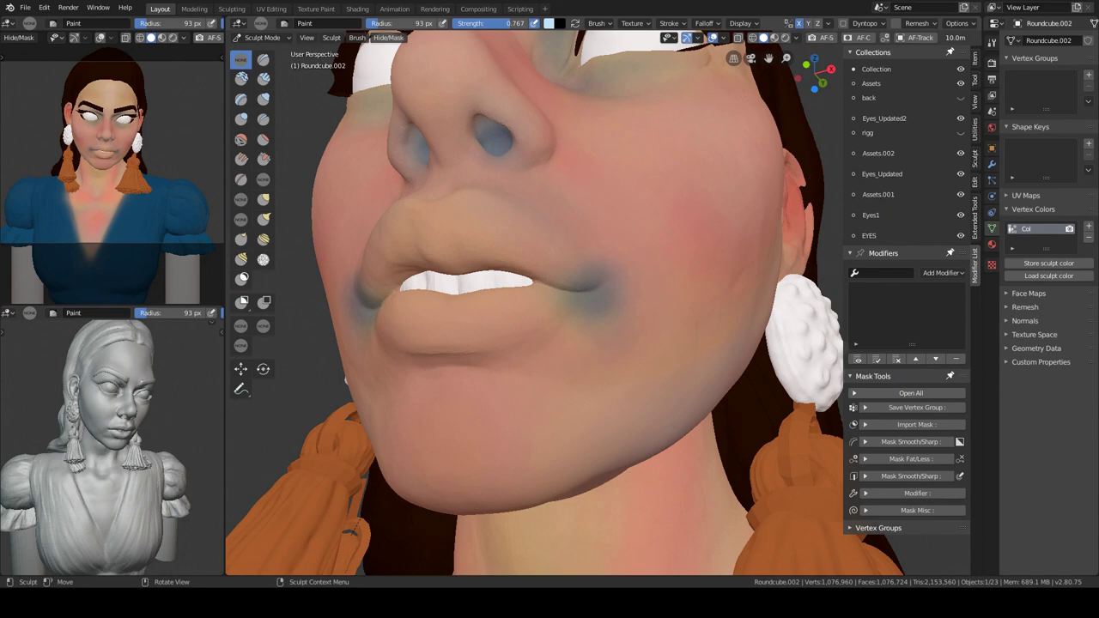
{"action": "middle_click_drag", "start_coordinate": [388, 37], "coordinate": [566, 78]}
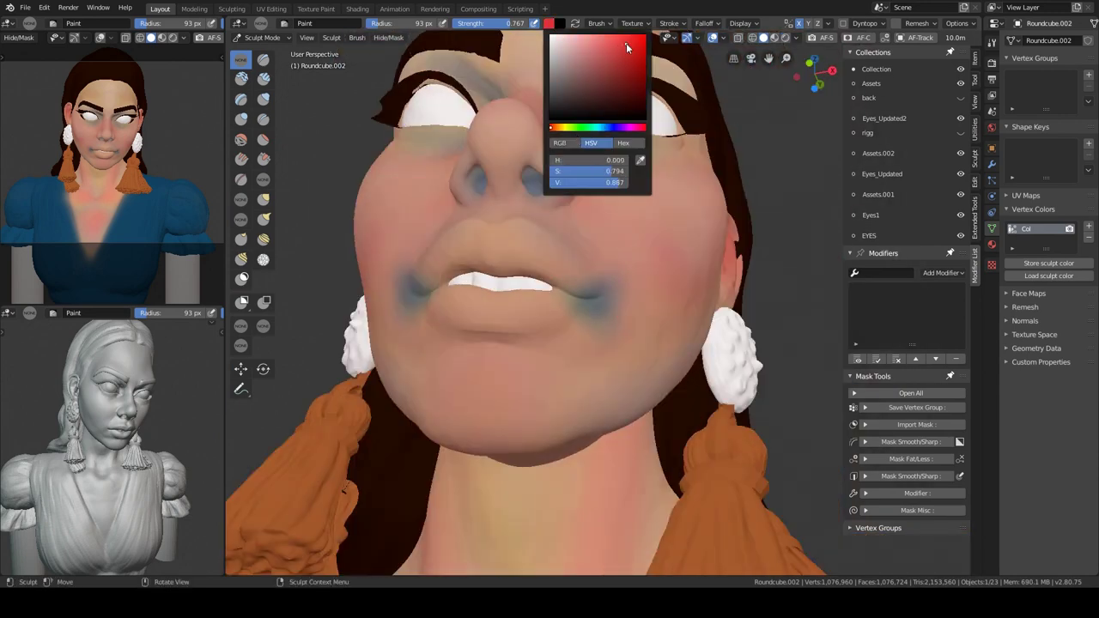
Paint the lips red, then resize the brush around 70 px
{"action": "middle_click_drag", "start_coordinate": [624, 101], "coordinate": [533, 258]}
{"action": "left_click_drag", "start_coordinate": [524, 249], "coordinate": [579, 262]}
{"action": "mouse_move", "coordinate": [550, 257]}
{"action": "middle_mouse_down"}
{"action": "mouse_move", "coordinate": [515, 223]}
{"action": "mouse_move", "coordinate": [489, 292]}
{"action": "mouse_move", "coordinate": [472, 270]}
{"action": "mouse_move", "coordinate": [576, 218]}
{"action": "middle_mouse_up"}
{"action": "mouse_move", "coordinate": [586, 164]}
{"action": "middle_mouse_down"}
{"action": "mouse_move", "coordinate": [550, 197]}
{"action": "mouse_move", "coordinate": [532, 257]}
{"action": "mouse_move", "coordinate": [516, 214]}
{"action": "mouse_move", "coordinate": [532, 240]}
{"action": "middle_mouse_up"}
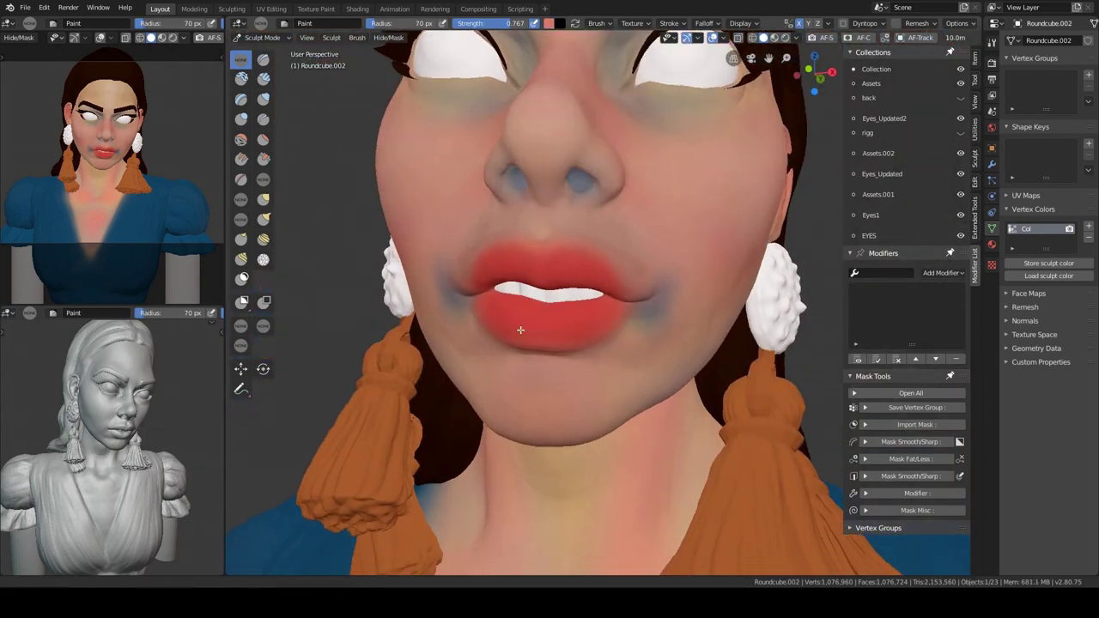
{"action": "mouse_move", "coordinate": [552, 326]}
{"action": "middle_mouse_down"}
{"action": "mouse_move", "coordinate": [503, 456]}
{"action": "mouse_move", "coordinate": [669, 186]}
{"action": "mouse_move", "coordinate": [626, 281]}
{"action": "mouse_move", "coordinate": [567, 240]}
{"action": "mouse_move", "coordinate": [618, 223]}
{"action": "mouse_move", "coordinate": [586, 203]}
{"action": "mouse_move", "coordinate": [601, 241]}
{"action": "mouse_move", "coordinate": [619, 215]}
{"action": "mouse_move", "coordinate": [701, 337]}
{"action": "mouse_move", "coordinate": [668, 281]}
{"action": "mouse_move", "coordinate": [601, 257]}
{"action": "mouse_move", "coordinate": [627, 225]}
{"action": "middle_mouse_up"}
{"action": "key", "text": "shift+f"}
Lower brush strength to about 0.19, then switch to Roundcube.001 and return to Object mode
{"action": "left_click", "coordinate": [594, 280]}
{"action": "key", "text": "ctrl+z"}
{"action": "key", "text": "ctrl+z"}
{"action": "key", "text": "ctrl+z"}
{"action": "key", "text": "z"}
{"action": "key", "text": "Escape"}
{"action": "key", "text": "ctrl+z"}
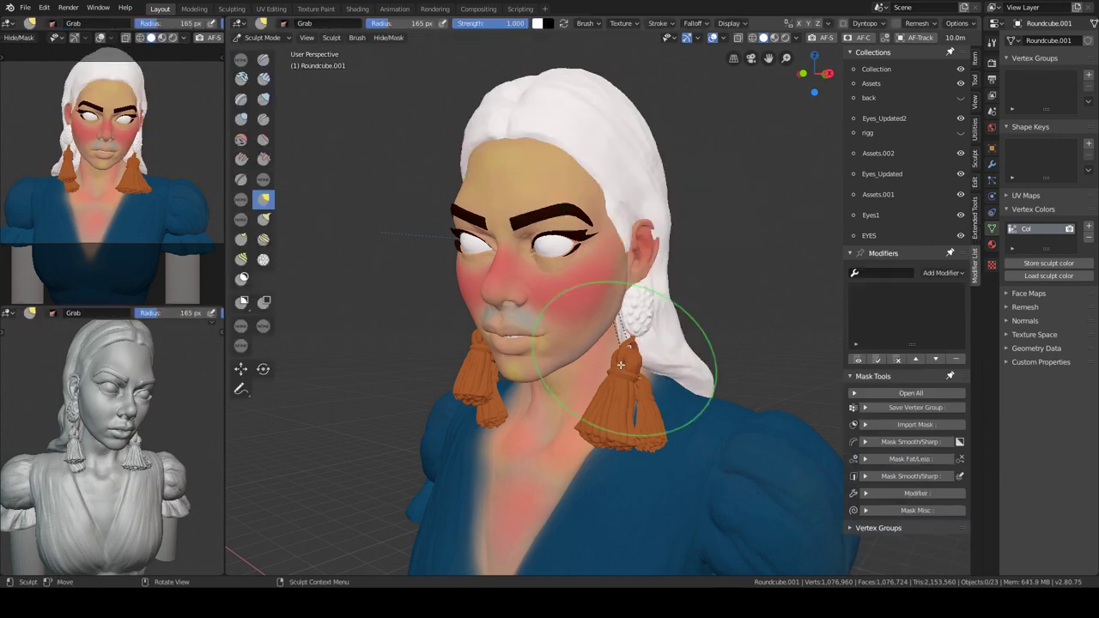
{"action": "key", "text": "ctrl+z"}
{"action": "scroll", "coordinate": [628, 321], "scroll_direction": "up", "scroll_amount": 3}
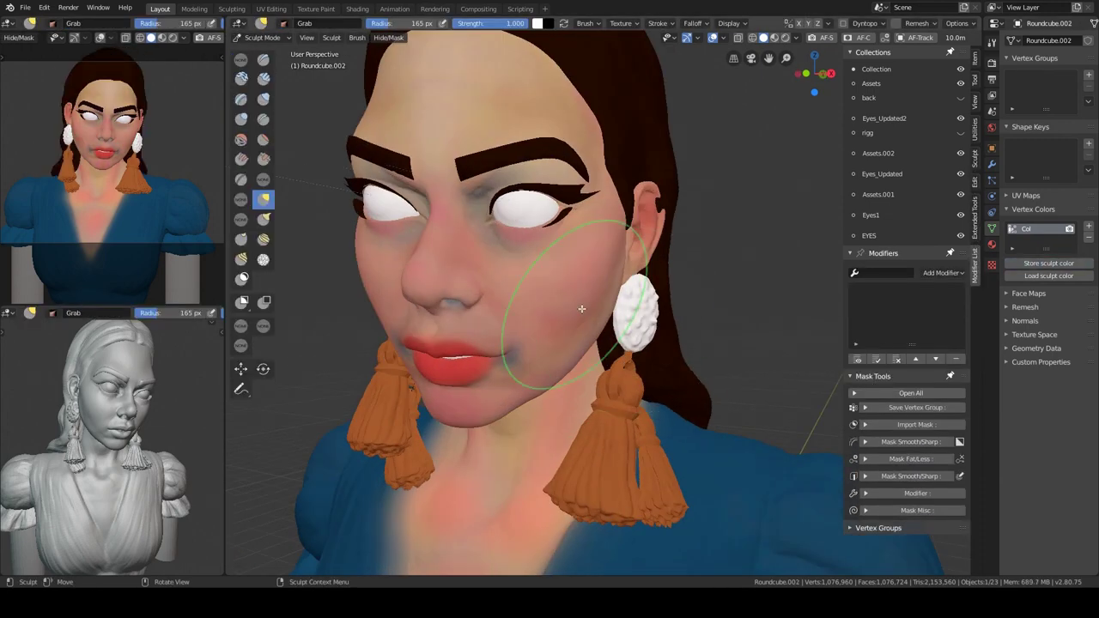
{"action": "mouse_move", "coordinate": [582, 308]}
{"action": "middle_mouse_down"}
{"action": "mouse_move", "coordinate": [510, 318]}
{"action": "mouse_move", "coordinate": [541, 280]}
{"action": "mouse_move", "coordinate": [504, 278]}
{"action": "mouse_move", "coordinate": [533, 318]}
{"action": "mouse_move", "coordinate": [557, 298]}
{"action": "mouse_move", "coordinate": [550, 319]}
{"action": "mouse_move", "coordinate": [567, 258]}
{"action": "middle_mouse_up"}
Choose a pink brush colour and tint the forehead, viewing the face from several angles
{"action": "left_click", "coordinate": [548, 23]}
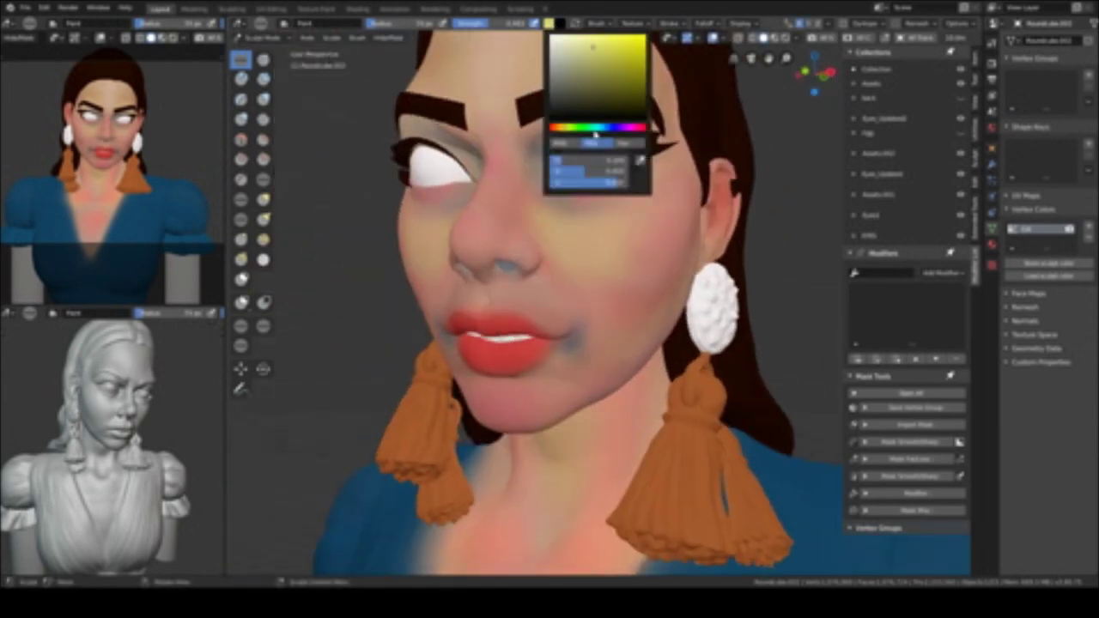
{"action": "mouse_move", "coordinate": [601, 215]}
{"action": "middle_mouse_down"}
{"action": "mouse_move", "coordinate": [821, 219]}
{"action": "mouse_move", "coordinate": [773, 232]}
{"action": "mouse_move", "coordinate": [807, 223]}
{"action": "mouse_move", "coordinate": [738, 266]}
{"action": "middle_mouse_up"}
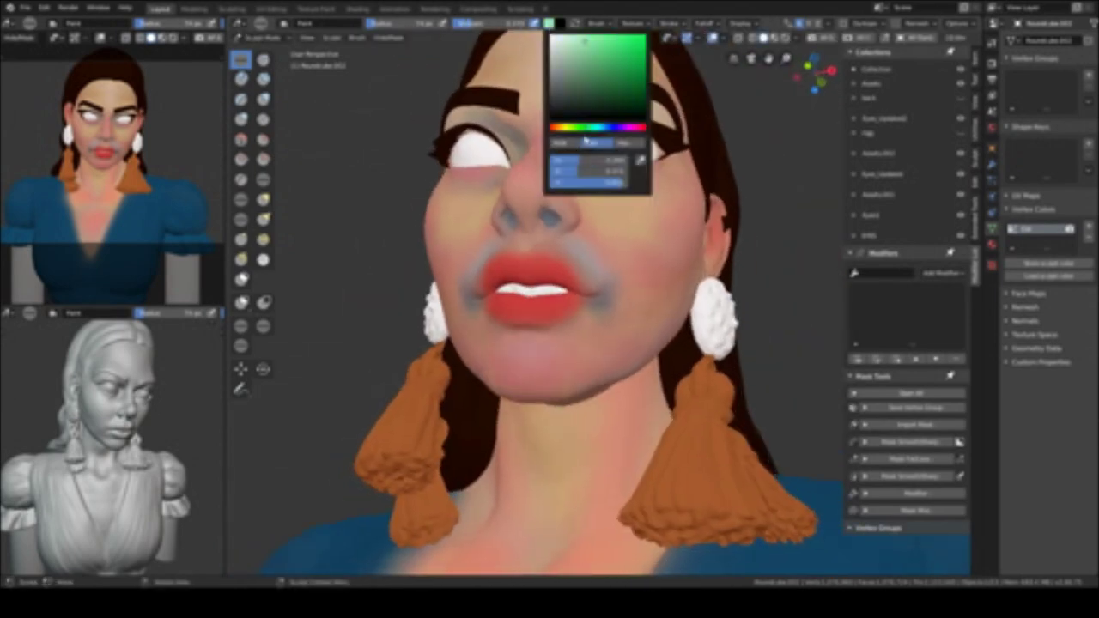
{"action": "mouse_move", "coordinate": [481, 412]}
{"action": "middle_mouse_down"}
{"action": "mouse_move", "coordinate": [520, 277]}
{"action": "mouse_move", "coordinate": [579, 154]}
{"action": "mouse_move", "coordinate": [550, 51]}
{"action": "middle_mouse_up"}
{"action": "left_click", "coordinate": [549, 23]}
{"action": "left_click", "coordinate": [601, 77]}
{"action": "middle_click_drag", "start_coordinate": [601, 154], "coordinate": [443, 202]}
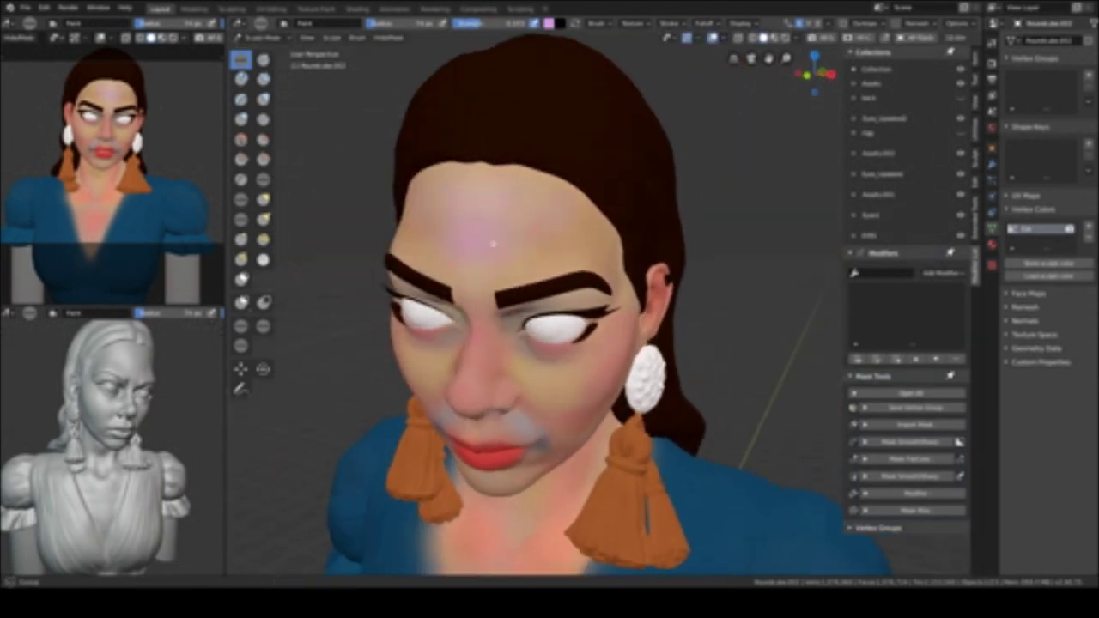
{"action": "mouse_move", "coordinate": [450, 193]}
{"action": "middle_mouse_down"}
{"action": "mouse_move", "coordinate": [596, 191]}
{"action": "mouse_move", "coordinate": [534, 276]}
{"action": "middle_mouse_up"}
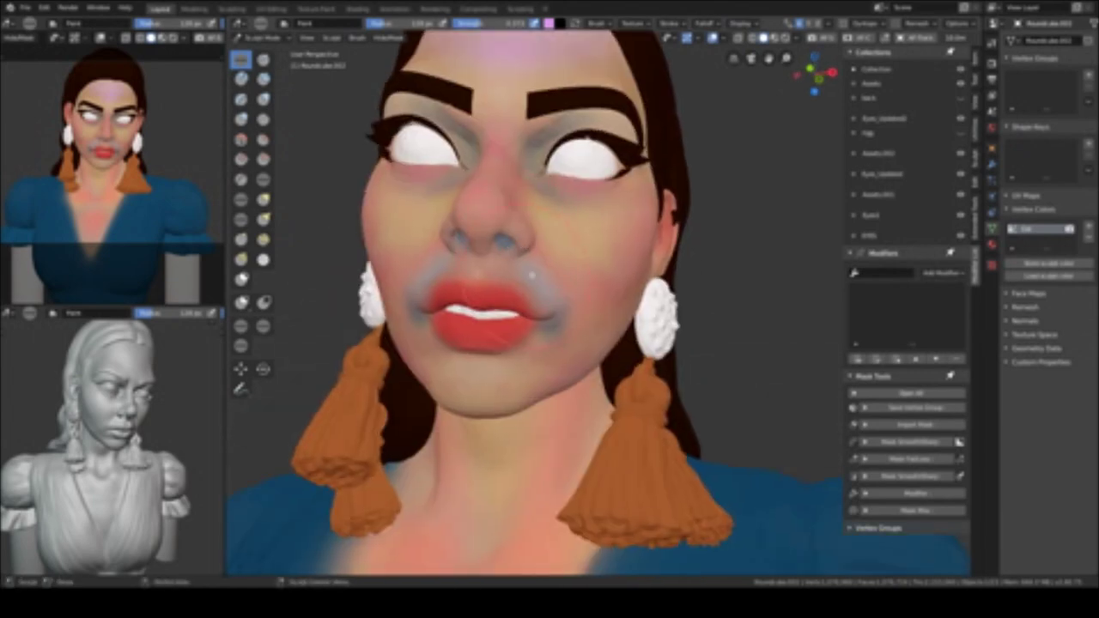
{"action": "middle_click_drag", "start_coordinate": [550, 224], "coordinate": [481, 274]}
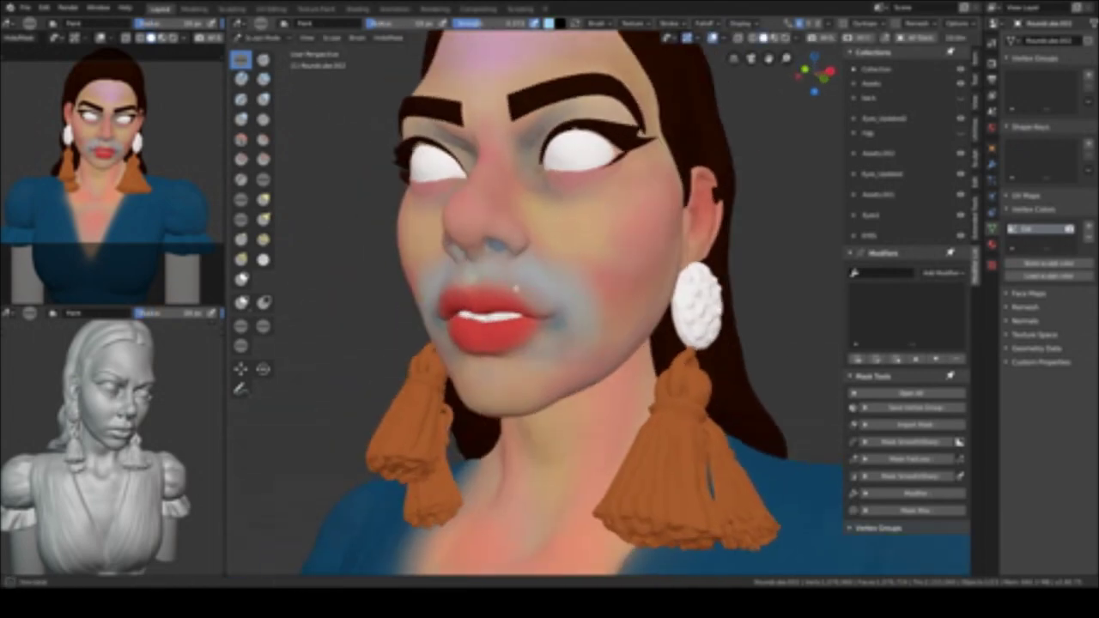
{"action": "scroll", "coordinate": [465, 282], "scroll_direction": "down", "scroll_amount": 2}
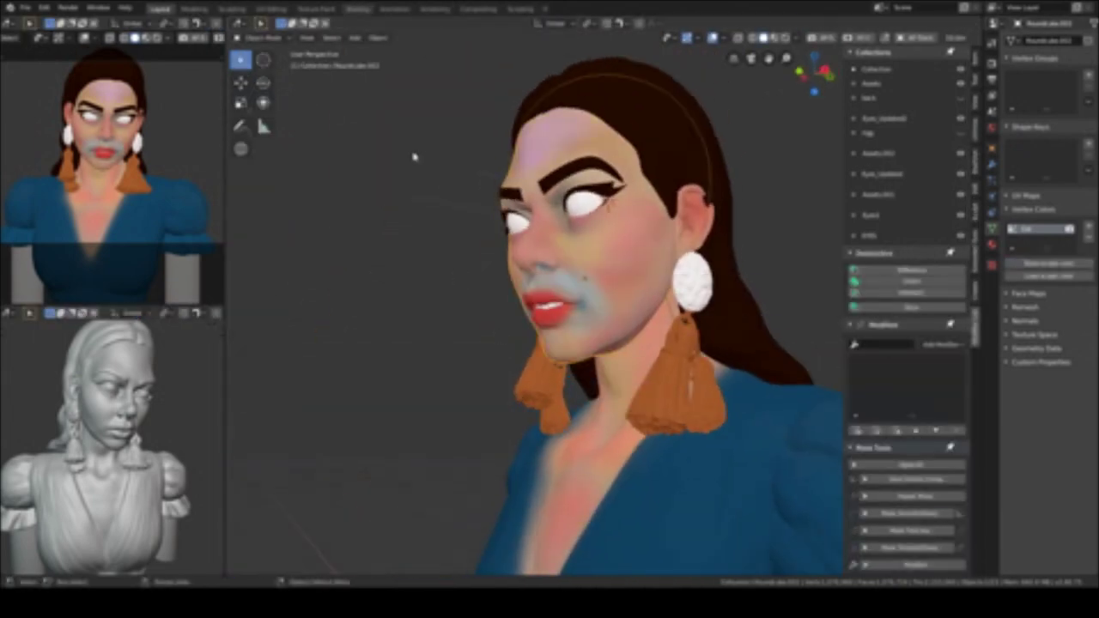
Link the Attribute (Col) node into the Principled BSDF base colour and Subsurface Radius
{"action": "key", "text": "shift+a"}
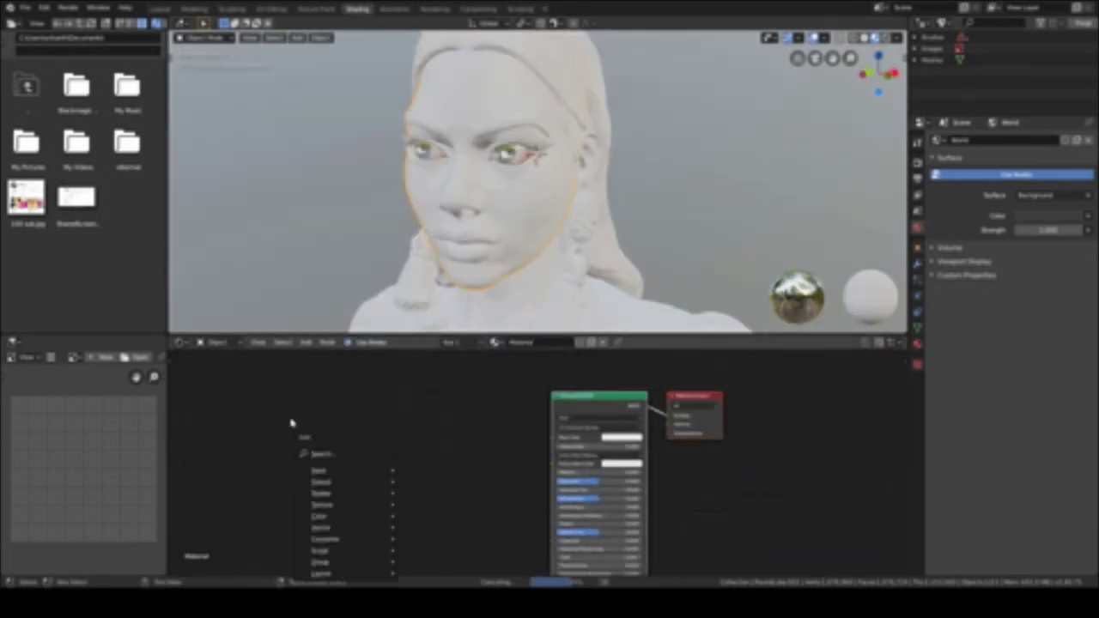
{"action": "scroll", "coordinate": [550, 438], "scroll_direction": "up", "scroll_amount": 2}
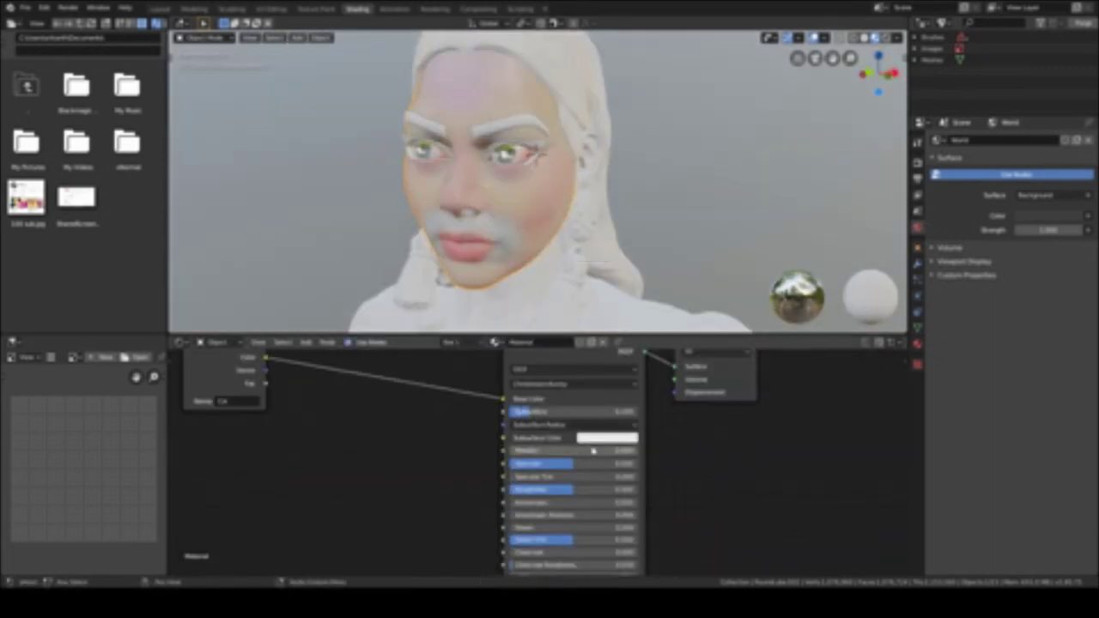
{"action": "left_click_drag", "start_coordinate": [480, 433], "coordinate": [503, 424]}
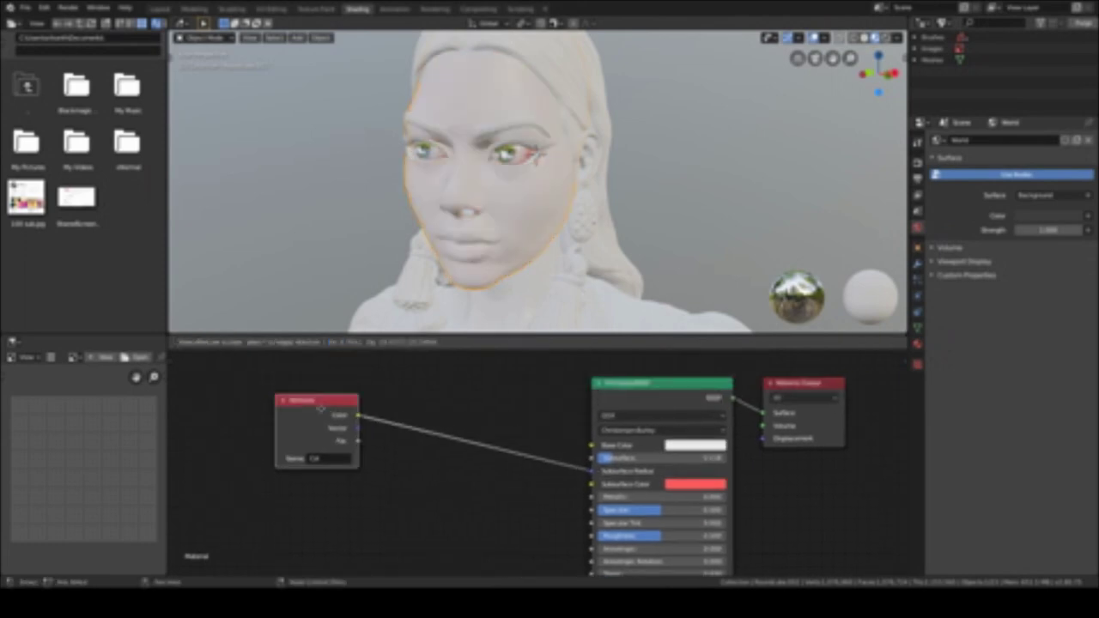
{"action": "left_click", "coordinate": [633, 415]}
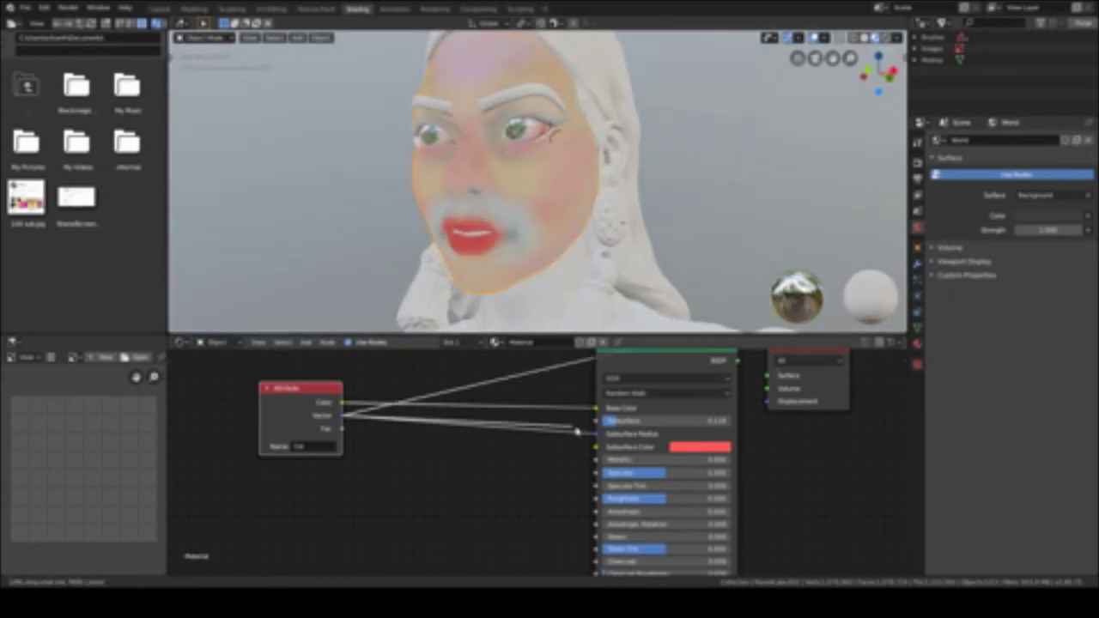
{"action": "left_click_drag", "start_coordinate": [577, 432], "coordinate": [595, 433]}
Check the material settings and set the MixRGB node's blend mode to Multiply
{"action": "left_click", "coordinate": [917, 364]}
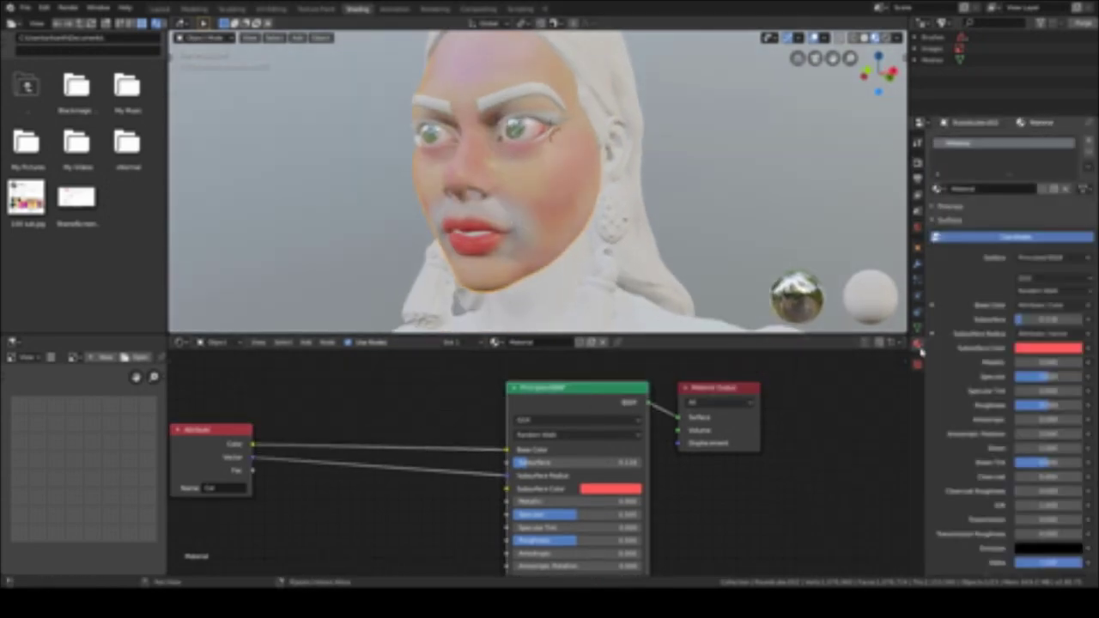
{"action": "scroll", "coordinate": [1013, 387], "scroll_direction": "down", "scroll_amount": 10}
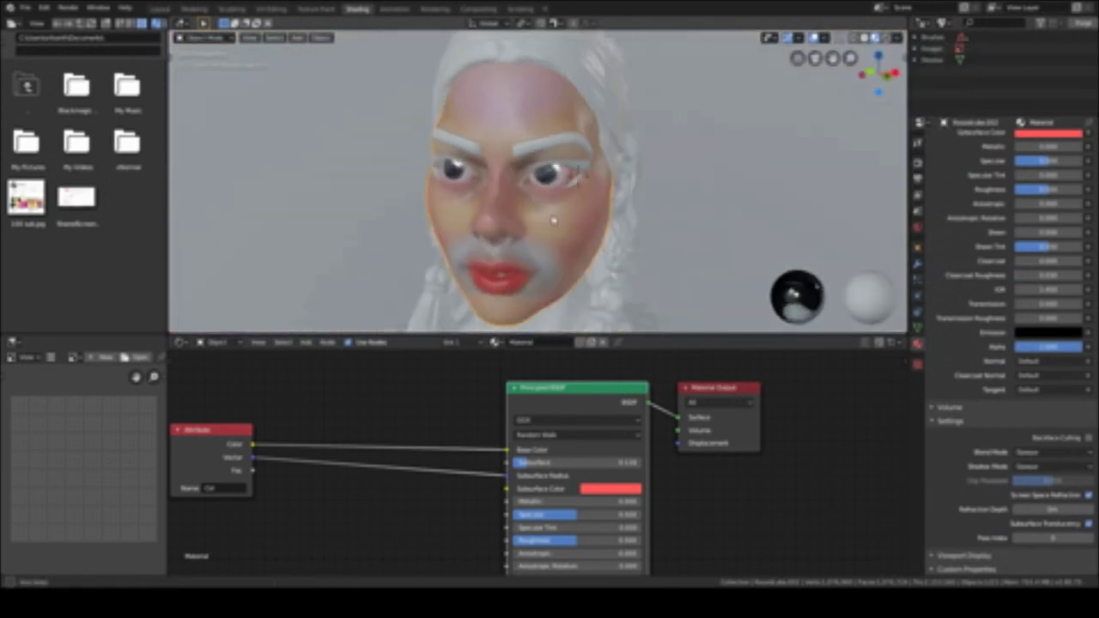
{"action": "middle_click_drag", "start_coordinate": [568, 211], "coordinate": [524, 180]}
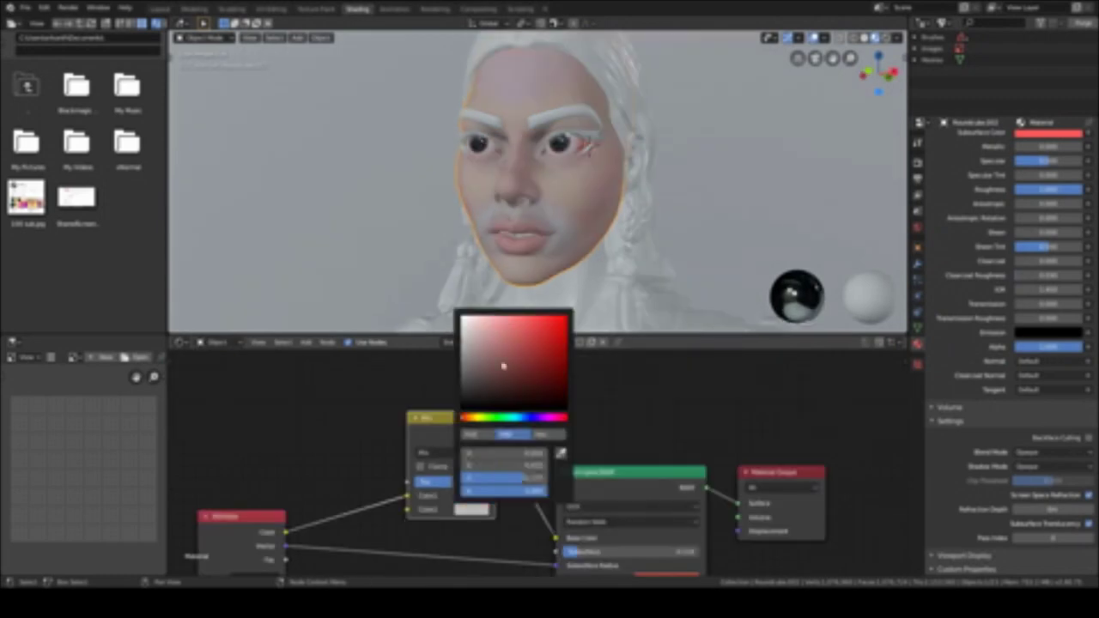
{"action": "left_click", "coordinate": [444, 408]}
{"action": "left_click", "coordinate": [446, 140]}
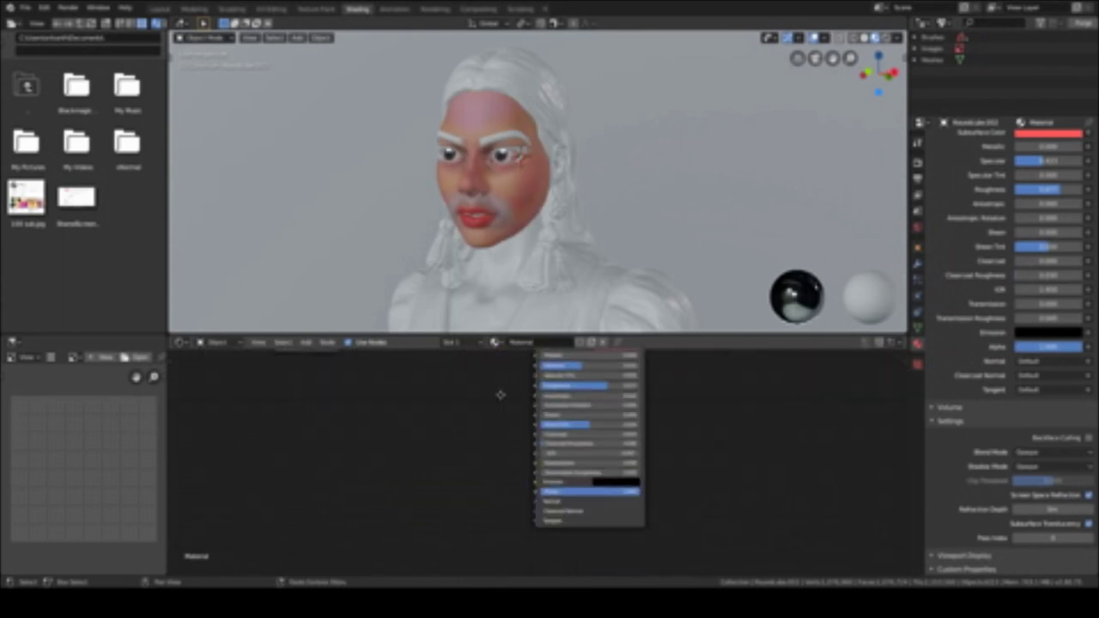
{"action": "scroll", "coordinate": [520, 453], "scroll_direction": "up", "scroll_amount": 2}
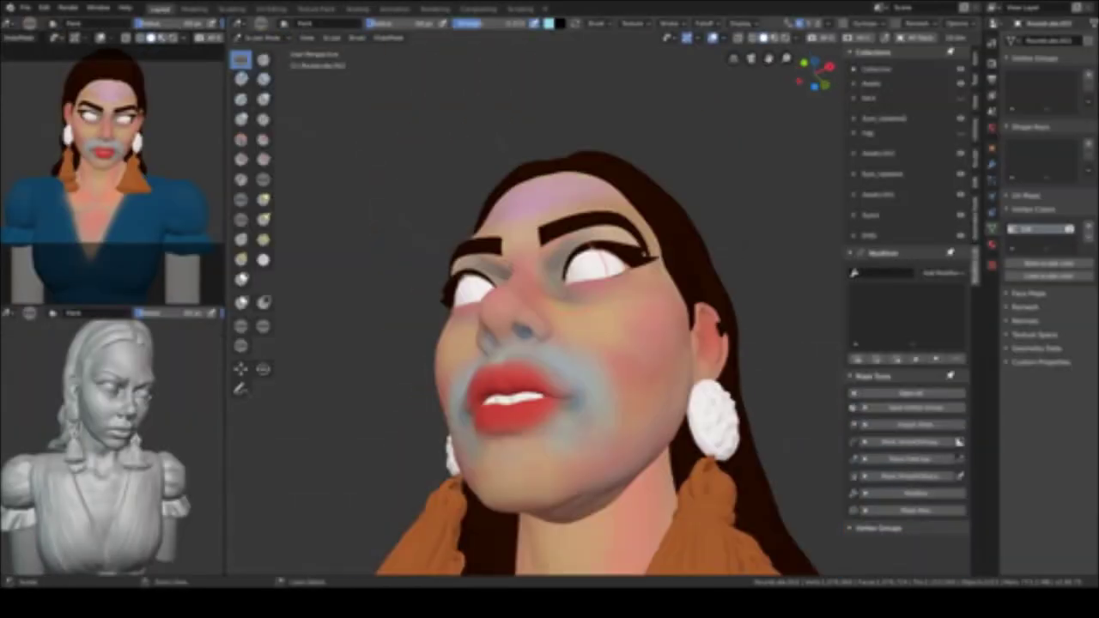
Orbit around the face while checking the blush brush colour and brush settings
{"action": "mouse_move", "coordinate": [567, 318]}
{"action": "middle_mouse_down"}
{"action": "mouse_move", "coordinate": [596, 316]}
{"action": "mouse_move", "coordinate": [606, 362]}
{"action": "middle_mouse_up"}
{"action": "middle_click_drag", "start_coordinate": [494, 317], "coordinate": [571, 309]}
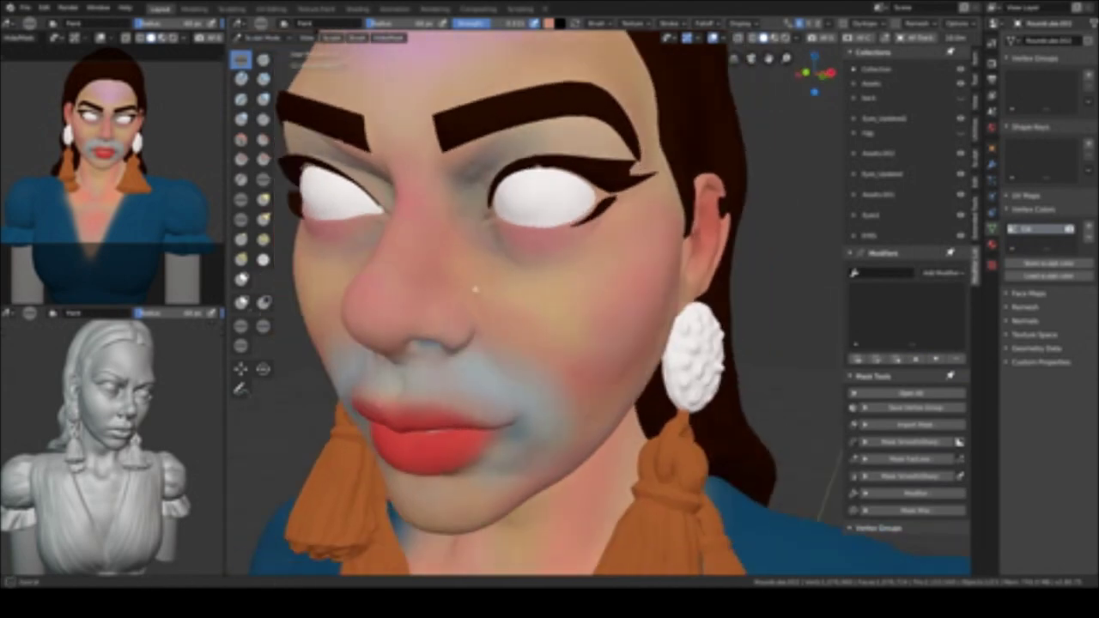
{"action": "mouse_move", "coordinate": [575, 360]}
{"action": "middle_mouse_down"}
{"action": "mouse_move", "coordinate": [645, 215]}
{"action": "mouse_move", "coordinate": [504, 280]}
{"action": "mouse_move", "coordinate": [569, 301]}
{"action": "mouse_move", "coordinate": [554, 343]}
{"action": "mouse_move", "coordinate": [565, 361]}
{"action": "mouse_move", "coordinate": [541, 309]}
{"action": "mouse_move", "coordinate": [575, 215]}
{"action": "middle_mouse_up"}
{"action": "scroll", "coordinate": [541, 309], "scroll_direction": "up", "scroll_amount": 3}
{"action": "left_click", "coordinate": [547, 23]}
{"action": "left_click", "coordinate": [598, 23]}
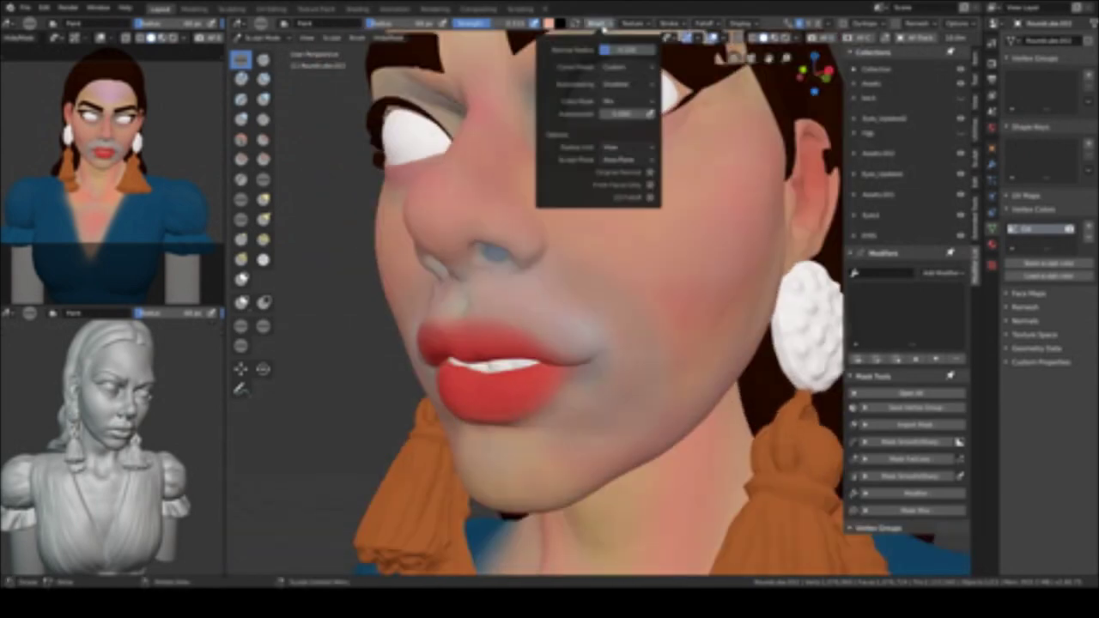
{"action": "mouse_move", "coordinate": [559, 308]}
{"action": "middle_mouse_down"}
{"action": "mouse_move", "coordinate": [579, 385]}
{"action": "mouse_move", "coordinate": [579, 309]}
{"action": "mouse_move", "coordinate": [633, 301]}
{"action": "mouse_move", "coordinate": [604, 366]}
{"action": "mouse_move", "coordinate": [521, 363]}
{"action": "mouse_move", "coordinate": [530, 369]}
{"action": "mouse_move", "coordinate": [503, 375]}
{"action": "mouse_move", "coordinate": [481, 343]}
{"action": "middle_mouse_up"}
{"action": "left_click", "coordinate": [550, 23]}
{"action": "middle_click_drag", "start_coordinate": [732, 58], "coordinate": [590, 45]}
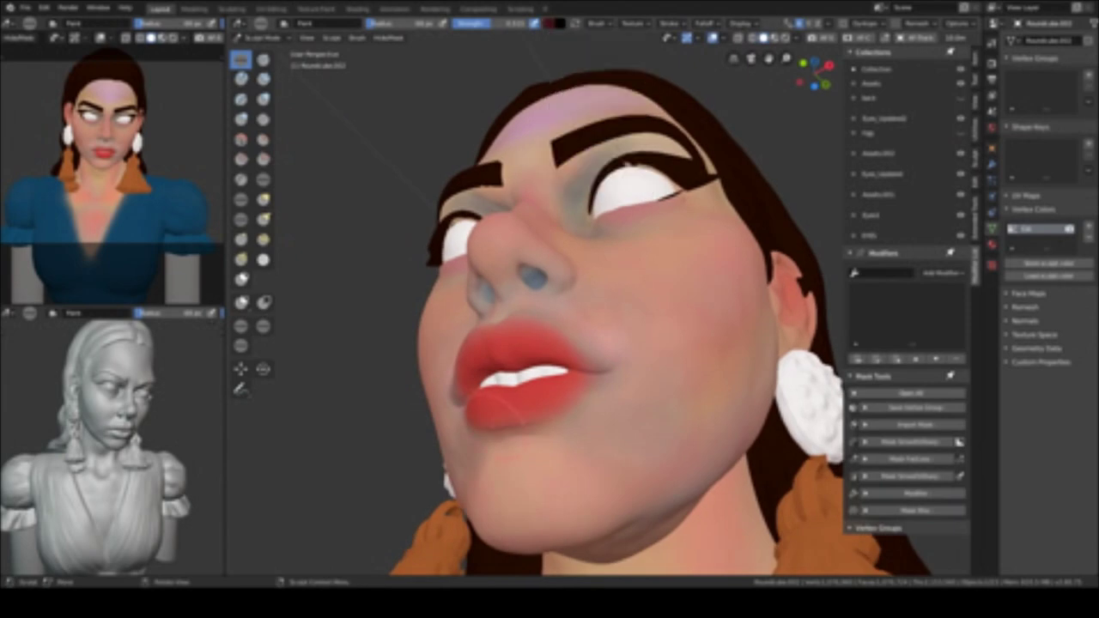
{"action": "mouse_move", "coordinate": [601, 258]}
{"action": "middle_mouse_down"}
{"action": "mouse_move", "coordinate": [609, 284]}
{"action": "mouse_move", "coordinate": [601, 241]}
{"action": "mouse_move", "coordinate": [623, 340]}
{"action": "mouse_move", "coordinate": [550, 26]}
{"action": "middle_mouse_up"}
{"action": "left_click", "coordinate": [549, 23]}
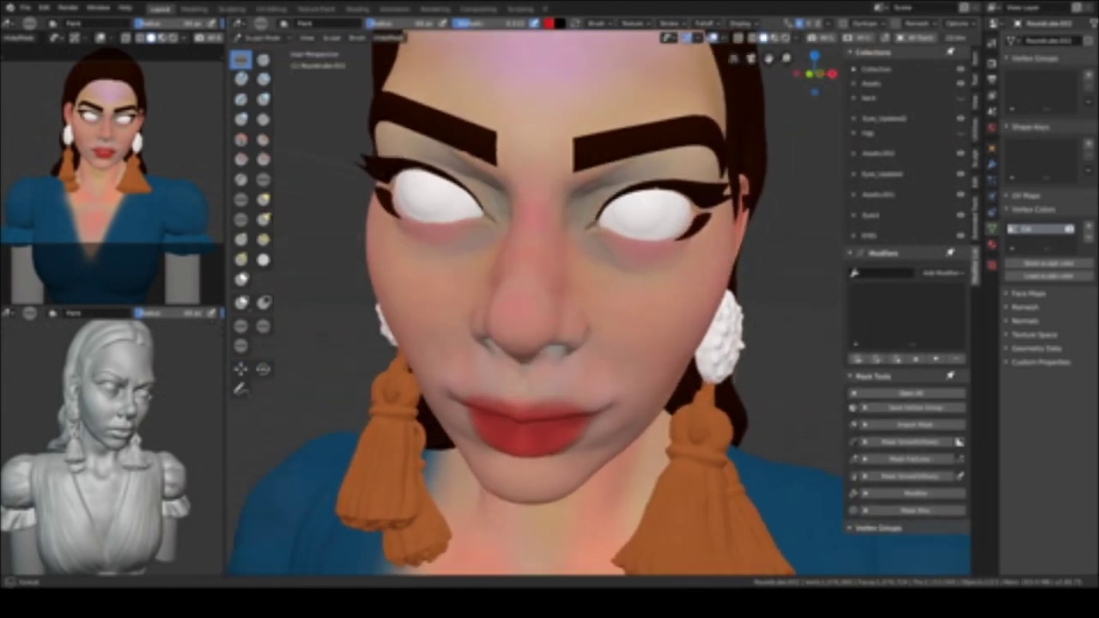
{"action": "middle_click_drag", "start_coordinate": [601, 257], "coordinate": [516, 236]}
Give the blush brush a Clouds noise texture
{"action": "left_click", "coordinate": [993, 264]}
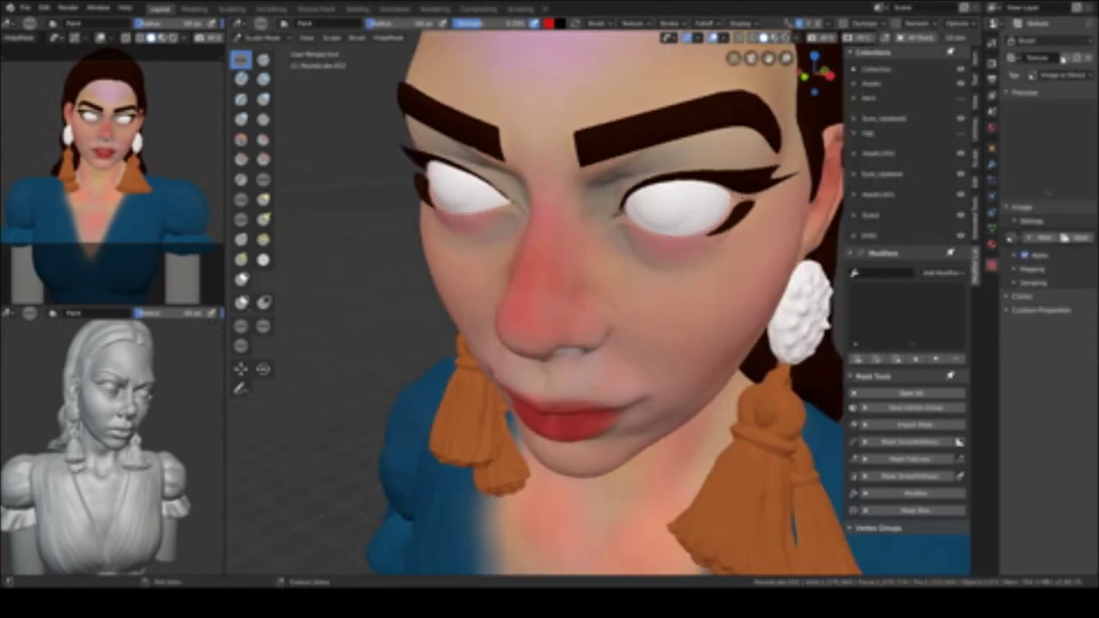
{"action": "left_click", "coordinate": [1063, 59]}
{"action": "left_click", "coordinate": [1056, 196]}
{"action": "left_click", "coordinate": [1055, 177]}
Set the brush colour to orange from a frontal view of the face
{"action": "mouse_move", "coordinate": [722, 283]}
{"action": "middle_mouse_down"}
{"action": "mouse_move", "coordinate": [706, 275]}
{"action": "mouse_move", "coordinate": [635, 344]}
{"action": "mouse_move", "coordinate": [572, 373]}
{"action": "mouse_move", "coordinate": [550, 360]}
{"action": "middle_mouse_up"}
{"action": "middle_click_drag", "start_coordinate": [717, 206], "coordinate": [574, 290]}
{"action": "mouse_move", "coordinate": [609, 206]}
{"action": "middle_mouse_down"}
{"action": "mouse_move", "coordinate": [592, 223]}
{"action": "mouse_move", "coordinate": [653, 241]}
{"action": "mouse_move", "coordinate": [498, 300]}
{"action": "middle_mouse_up"}
{"action": "left_click", "coordinate": [548, 23]}
{"action": "mouse_move", "coordinate": [601, 258]}
{"action": "middle_mouse_down"}
{"action": "mouse_move", "coordinate": [566, 267]}
{"action": "mouse_move", "coordinate": [550, 292]}
{"action": "mouse_move", "coordinate": [533, 284]}
{"action": "mouse_move", "coordinate": [632, 265]}
{"action": "middle_mouse_up"}
{"action": "left_click", "coordinate": [548, 23]}
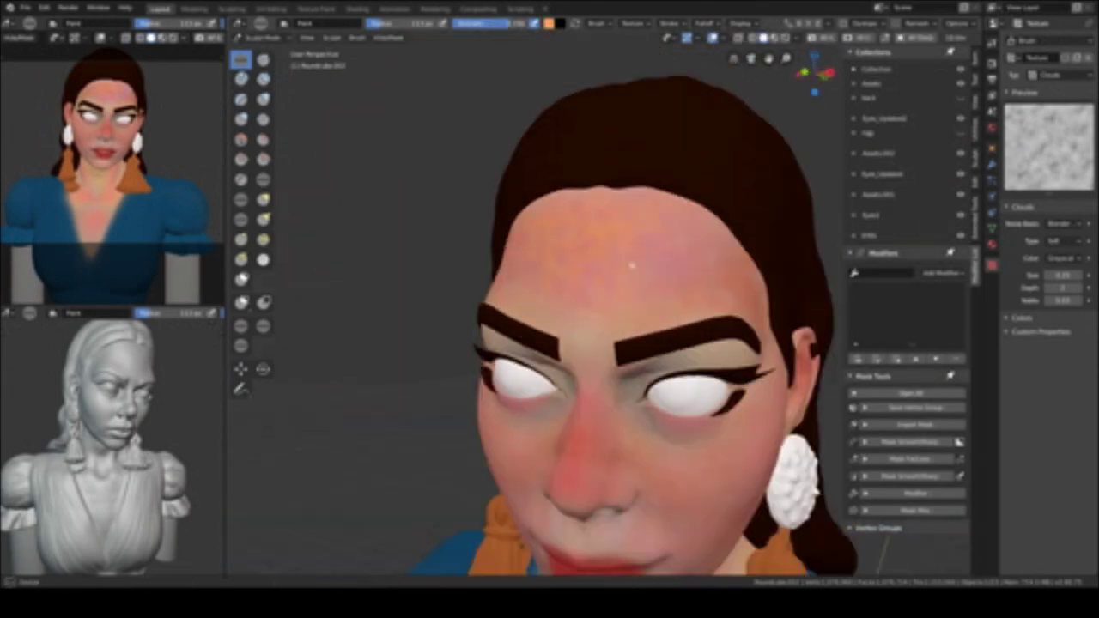
Work over the nose and cheeks from above, below and front angles
{"action": "middle_click_drag", "start_coordinate": [568, 250], "coordinate": [571, 15]}
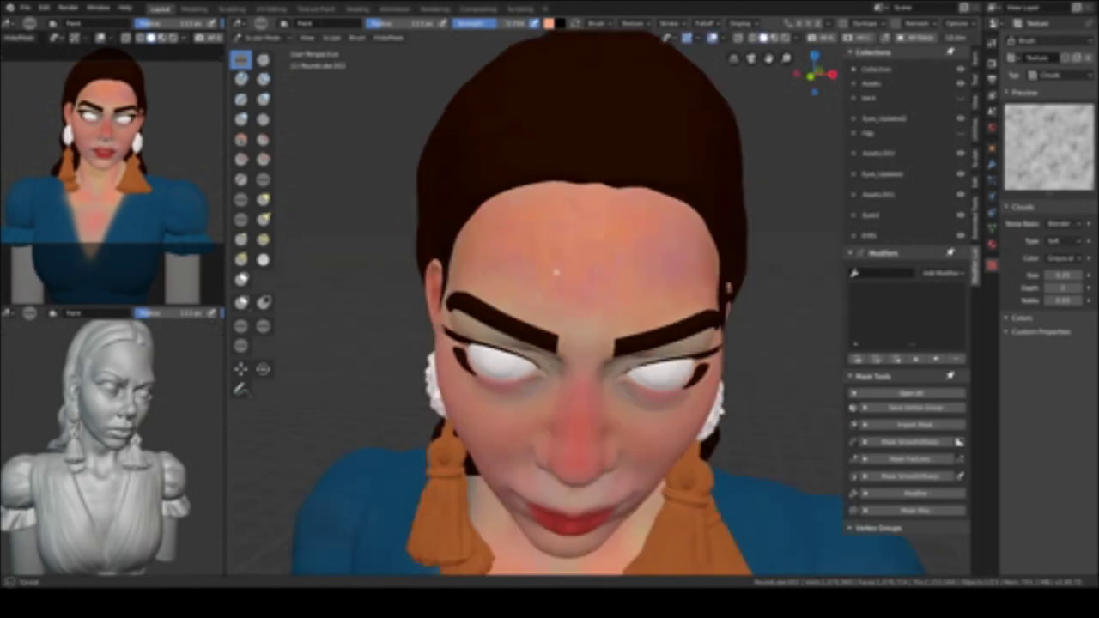
{"action": "mouse_move", "coordinate": [556, 271]}
{"action": "middle_mouse_down"}
{"action": "mouse_move", "coordinate": [601, 171]}
{"action": "mouse_move", "coordinate": [601, 103]}
{"action": "middle_mouse_up"}
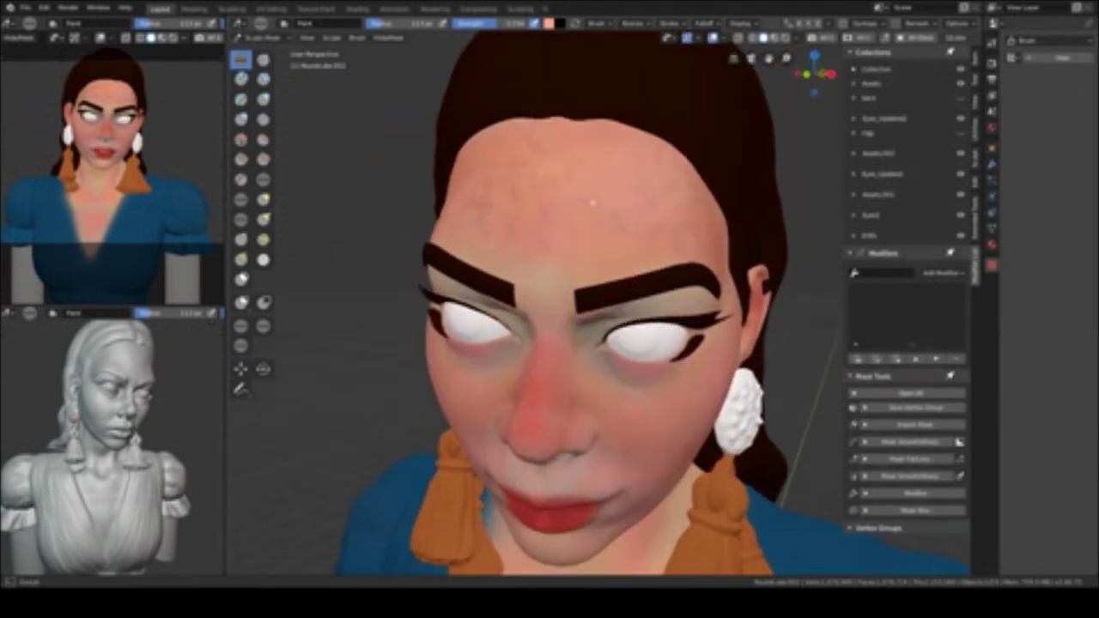
{"action": "middle_click_drag", "start_coordinate": [593, 202], "coordinate": [527, 78]}
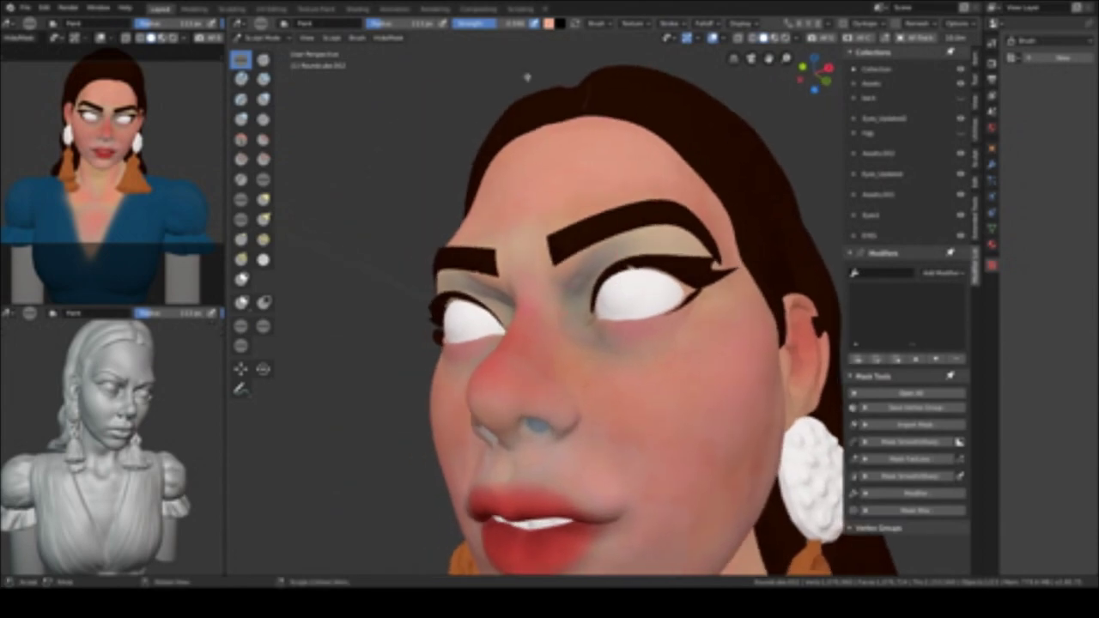
{"action": "mouse_move", "coordinate": [607, 43]}
{"action": "middle_mouse_down"}
{"action": "mouse_move", "coordinate": [556, 281]}
{"action": "mouse_move", "coordinate": [578, 311]}
{"action": "mouse_move", "coordinate": [550, 258]}
{"action": "middle_mouse_up"}
{"action": "scroll", "coordinate": [549, 258], "scroll_direction": "down", "scroll_amount": 3}
Return to Object Mode and switch the viewport to solid shading
{"action": "key", "text": "ctrl+Tab"}
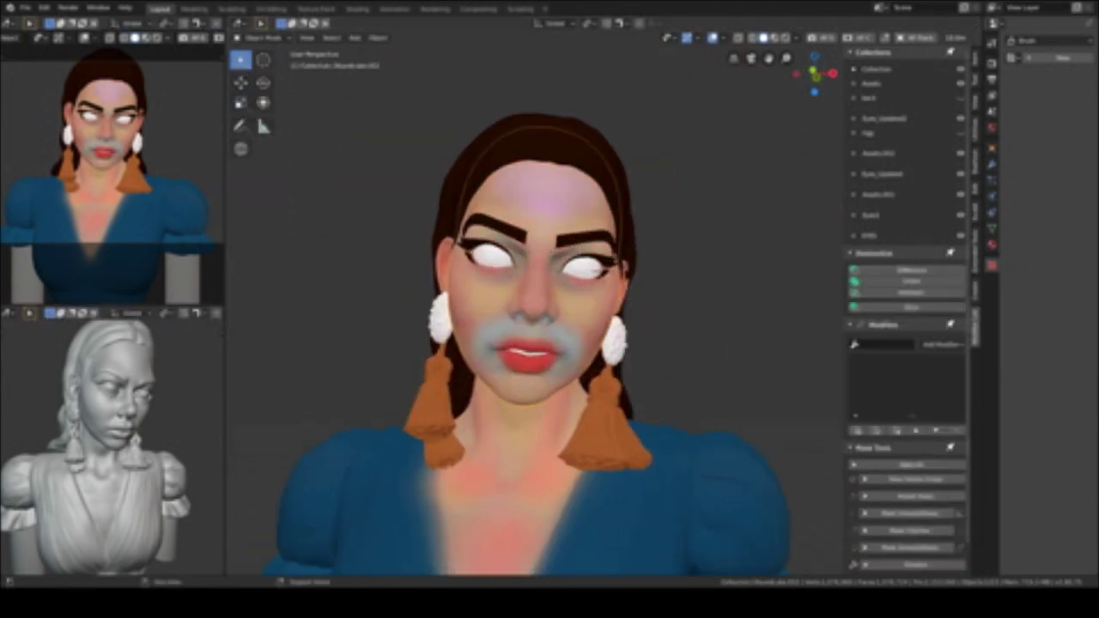
{"action": "left_click", "coordinate": [994, 230]}
{"action": "key", "text": "z"}
{"action": "left_click", "coordinate": [521, 405]}
{"action": "mouse_move", "coordinate": [521, 405]}
{"action": "middle_mouse_down"}
{"action": "mouse_move", "coordinate": [541, 258]}
{"action": "mouse_move", "coordinate": [548, 282]}
{"action": "middle_mouse_up"}
Enter Texture Paint on the head and give the brush a speckle texture, undoing a test stroke
{"action": "key", "text": "ctrl+Tab"}
{"action": "left_click", "coordinate": [581, 312]}
{"action": "scroll", "coordinate": [550, 258], "scroll_direction": "up", "scroll_amount": 3}
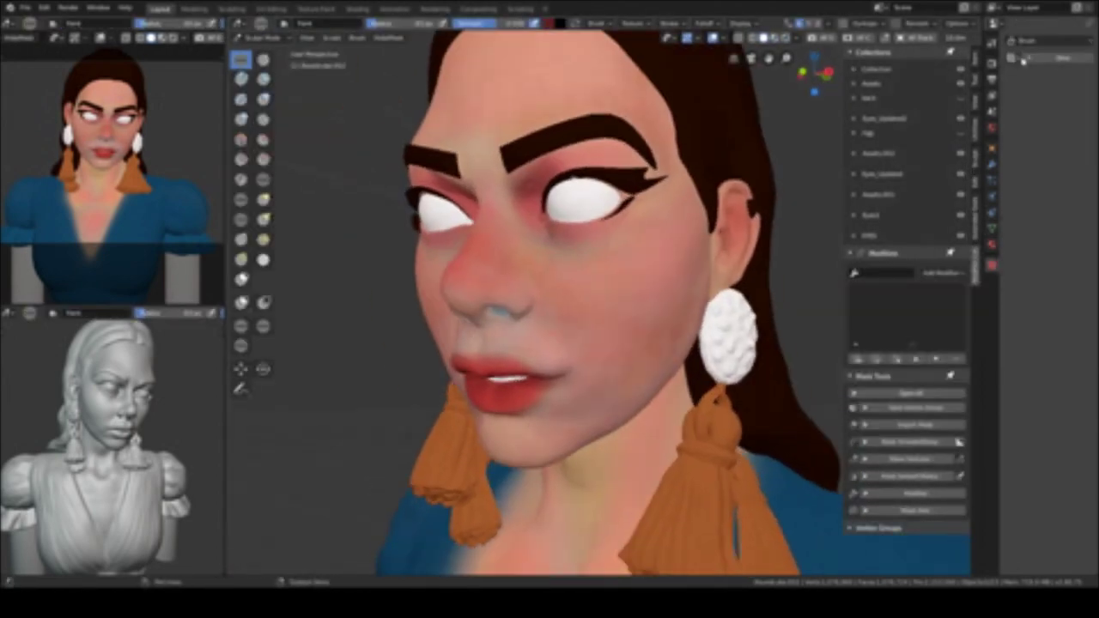
{"action": "left_click", "coordinate": [1060, 75]}
{"action": "left_click", "coordinate": [1052, 204]}
{"action": "middle_click_drag", "start_coordinate": [652, 258], "coordinate": [670, 214]}
{"action": "left_click", "coordinate": [671, 23]}
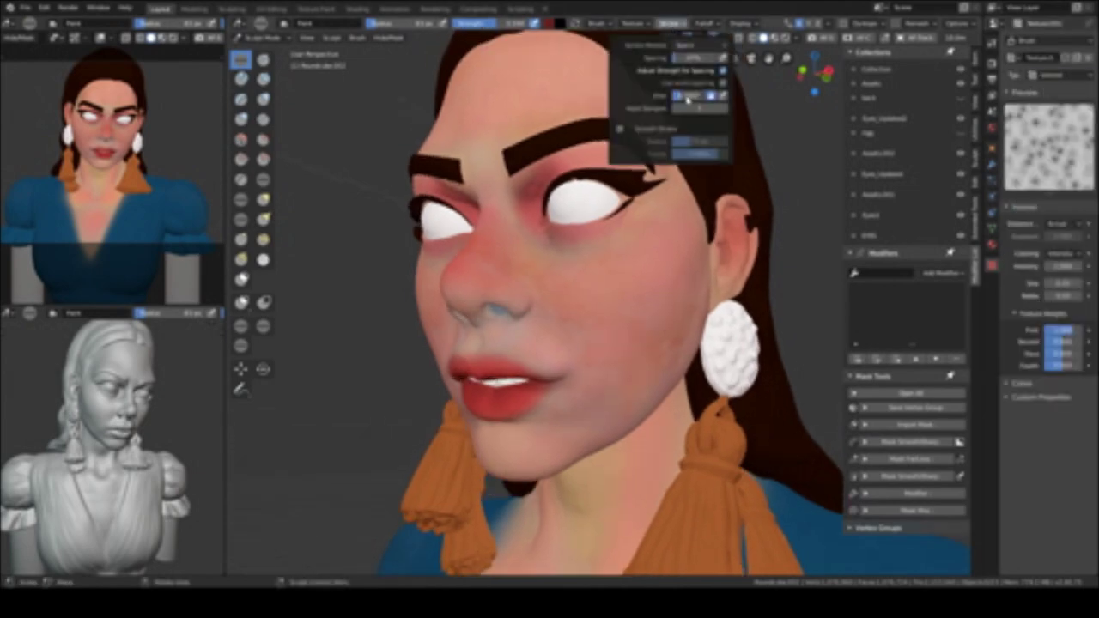
{"action": "middle_click_drag", "start_coordinate": [652, 172], "coordinate": [636, 206]}
{"action": "left_click_drag", "start_coordinate": [447, 284], "coordinate": [515, 344]}
{"action": "key", "text": "ctrl+z"}
Make the brush texture's colour ramp mostly white with sparse speckles for freckles
{"action": "left_click", "coordinate": [1022, 382]}
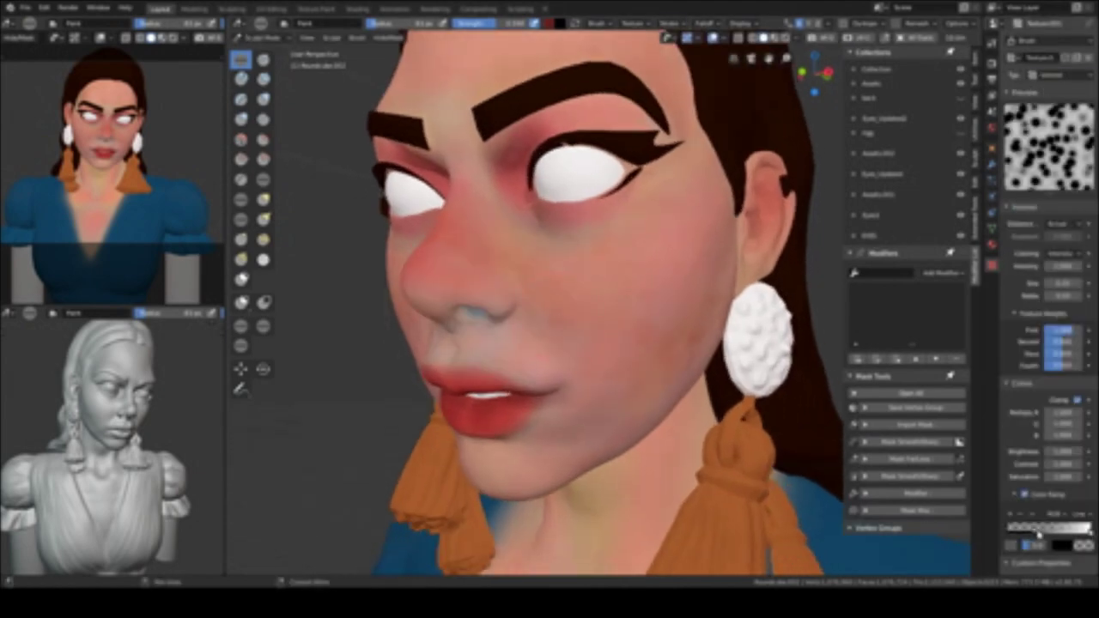
{"action": "middle_click_drag", "start_coordinate": [550, 292], "coordinate": [556, 269]}
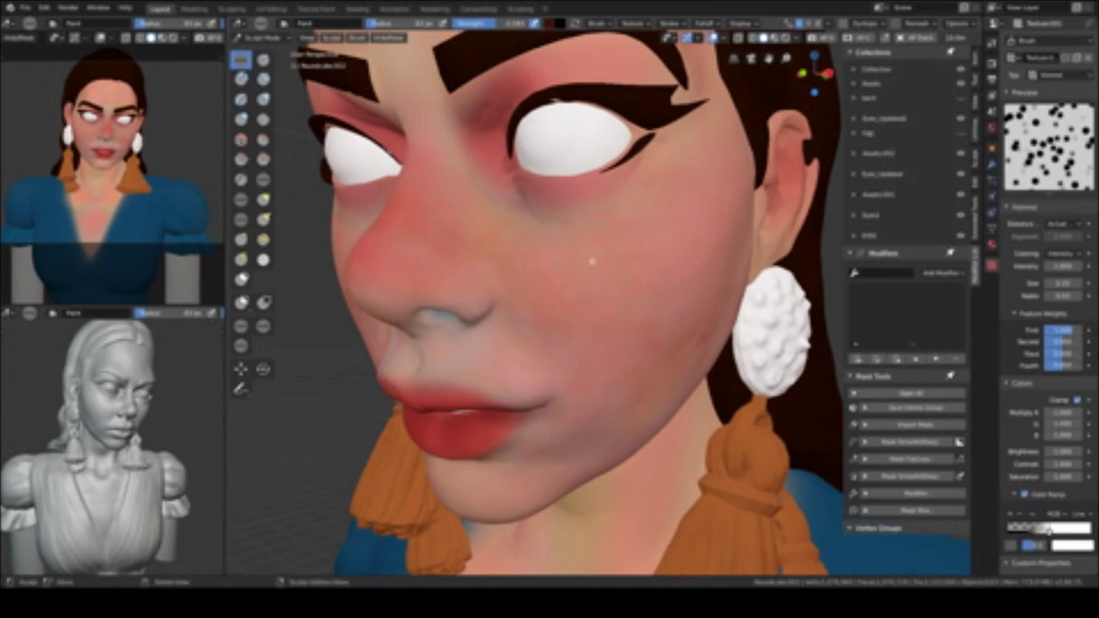
{"action": "left_click_drag", "start_coordinate": [1034, 516], "coordinate": [1047, 528]}
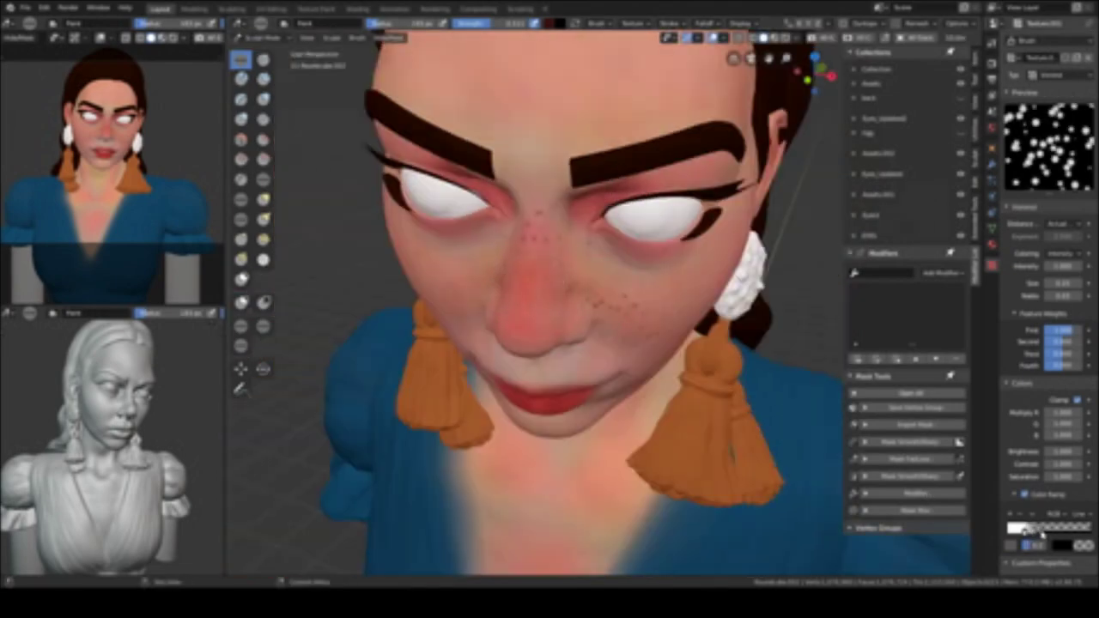
{"action": "mouse_move", "coordinate": [602, 326]}
{"action": "middle_mouse_down"}
{"action": "mouse_move", "coordinate": [469, 350]}
{"action": "mouse_move", "coordinate": [657, 311]}
{"action": "middle_mouse_up"}
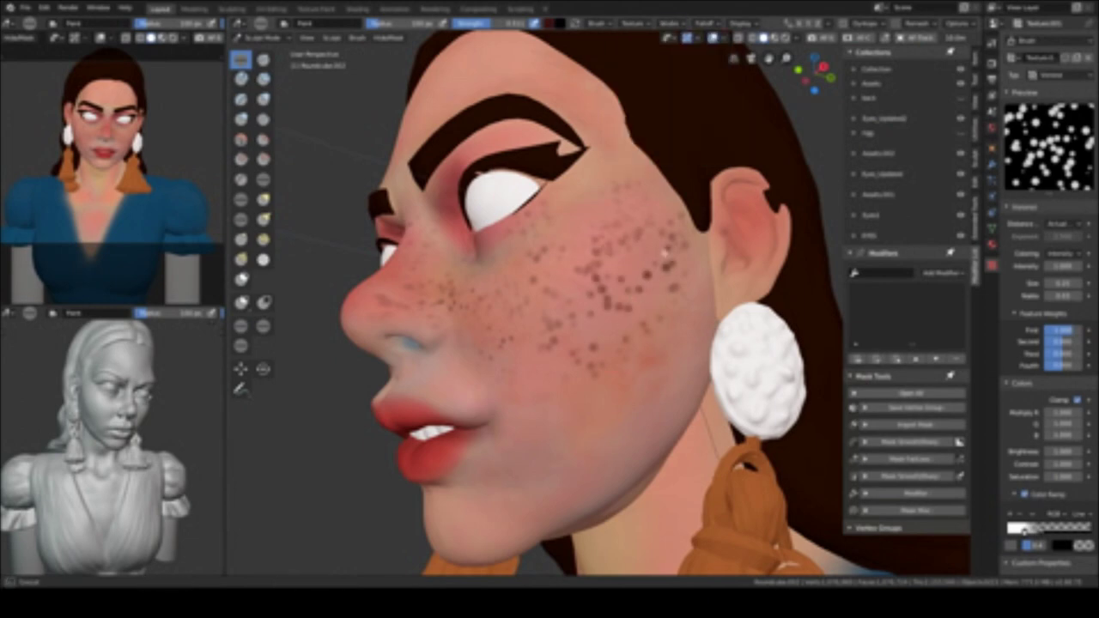
{"action": "middle_click_drag", "start_coordinate": [606, 71], "coordinate": [635, 348]}
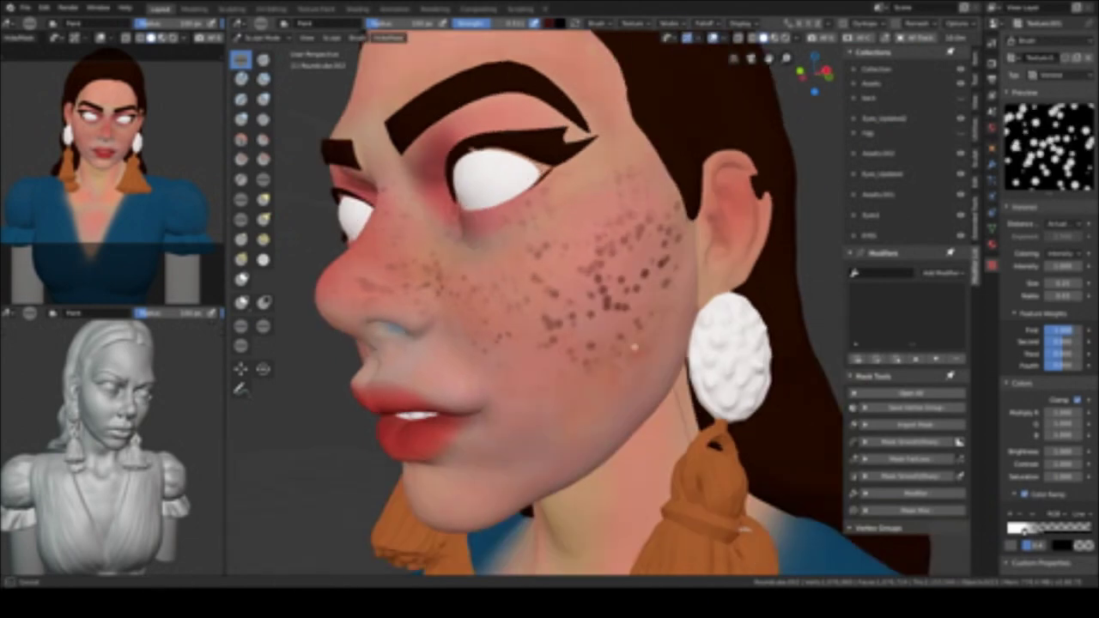
{"action": "mouse_move", "coordinate": [570, 333]}
{"action": "middle_mouse_down"}
{"action": "mouse_move", "coordinate": [642, 263]}
{"action": "mouse_move", "coordinate": [512, 301]}
{"action": "middle_mouse_up"}
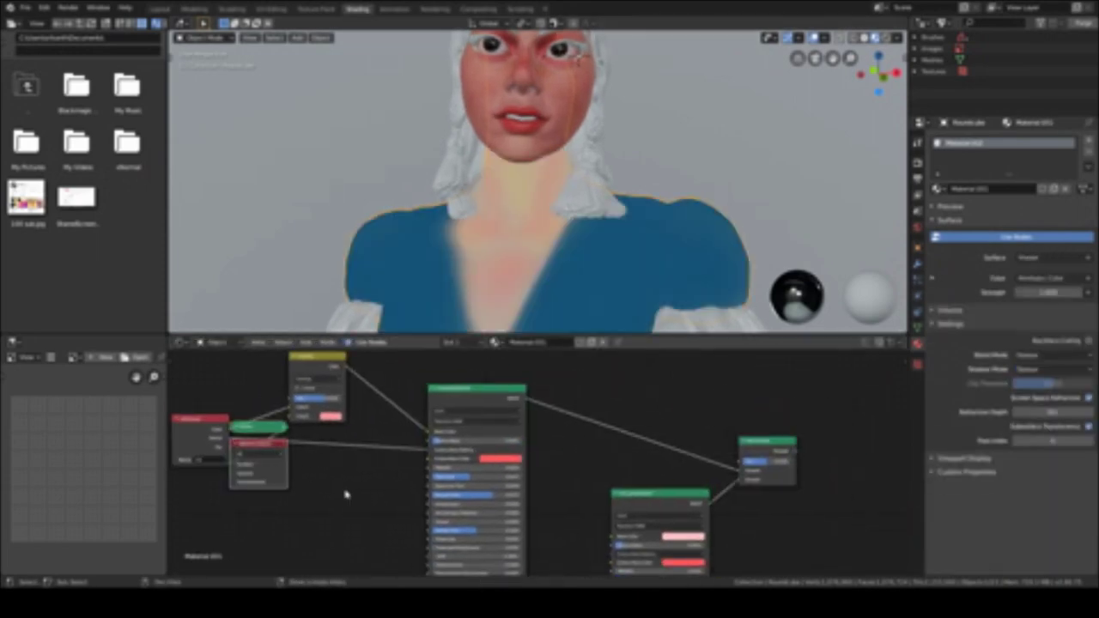
Rearrange the dress material nodes and frame the whole graph
{"action": "left_click_drag", "start_coordinate": [233, 442], "coordinate": [331, 485]}
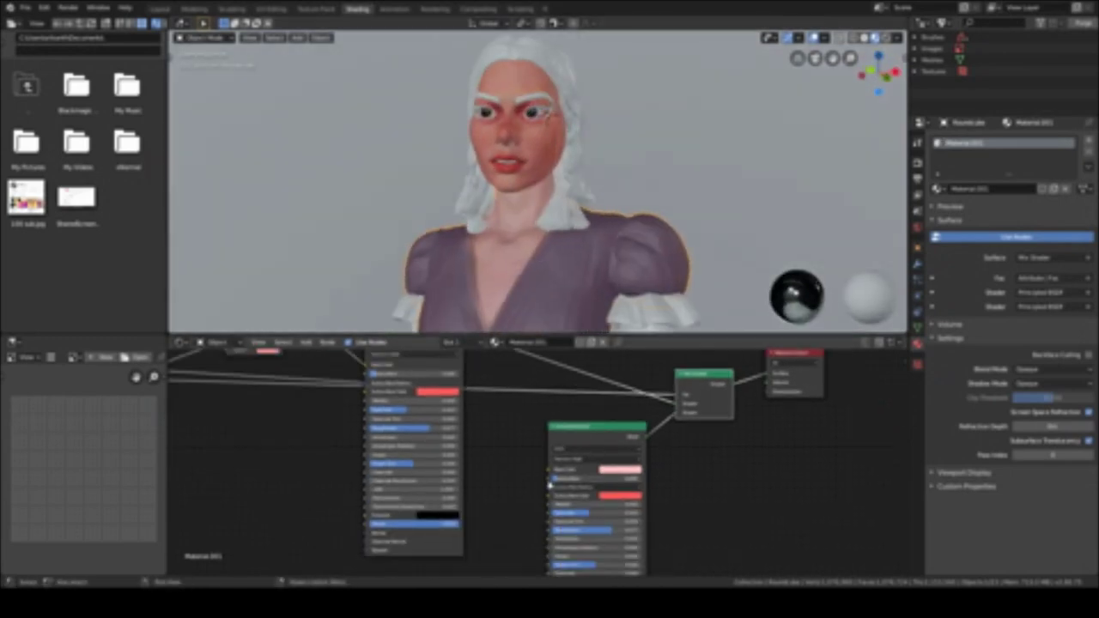
{"action": "scroll", "coordinate": [549, 484], "scroll_direction": "down", "scroll_amount": 2}
{"action": "middle_click_drag", "start_coordinate": [395, 412], "coordinate": [547, 452]}
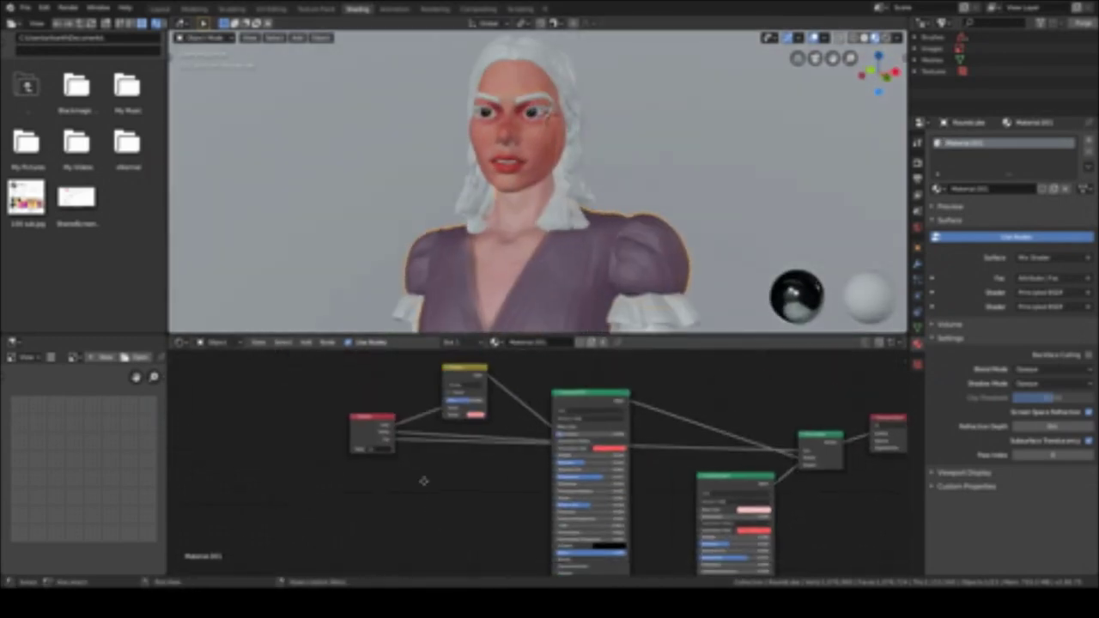
{"action": "middle_click_drag", "start_coordinate": [394, 414], "coordinate": [340, 376]}
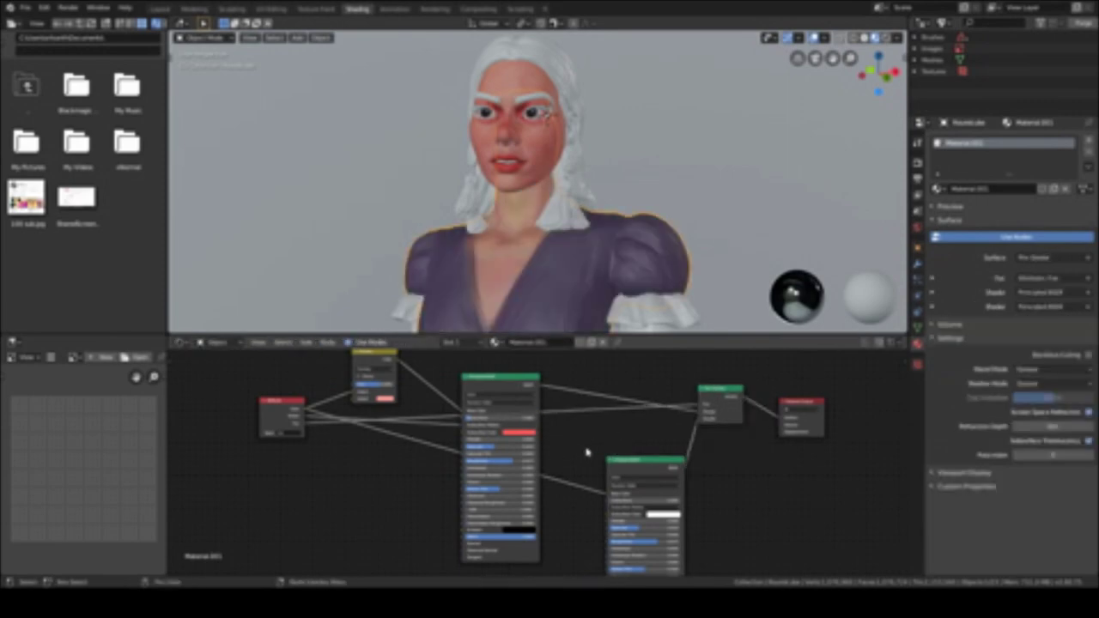
Add a ColorRamp node to the dress material and shift its stop to darken the dress
{"action": "key", "text": "shift+a"}
{"action": "left_click", "coordinate": [494, 421]}
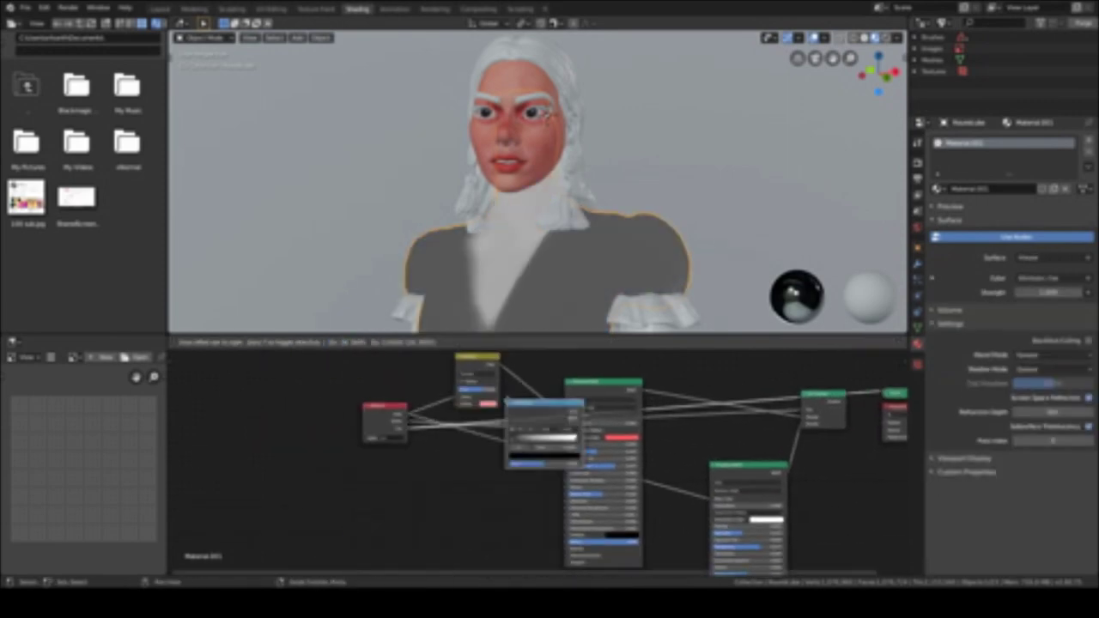
{"action": "left_click", "coordinate": [504, 461]}
{"action": "left_click_drag", "start_coordinate": [518, 479], "coordinate": [504, 477]}
{"action": "scroll", "coordinate": [490, 482], "scroll_direction": "up", "scroll_amount": 2}
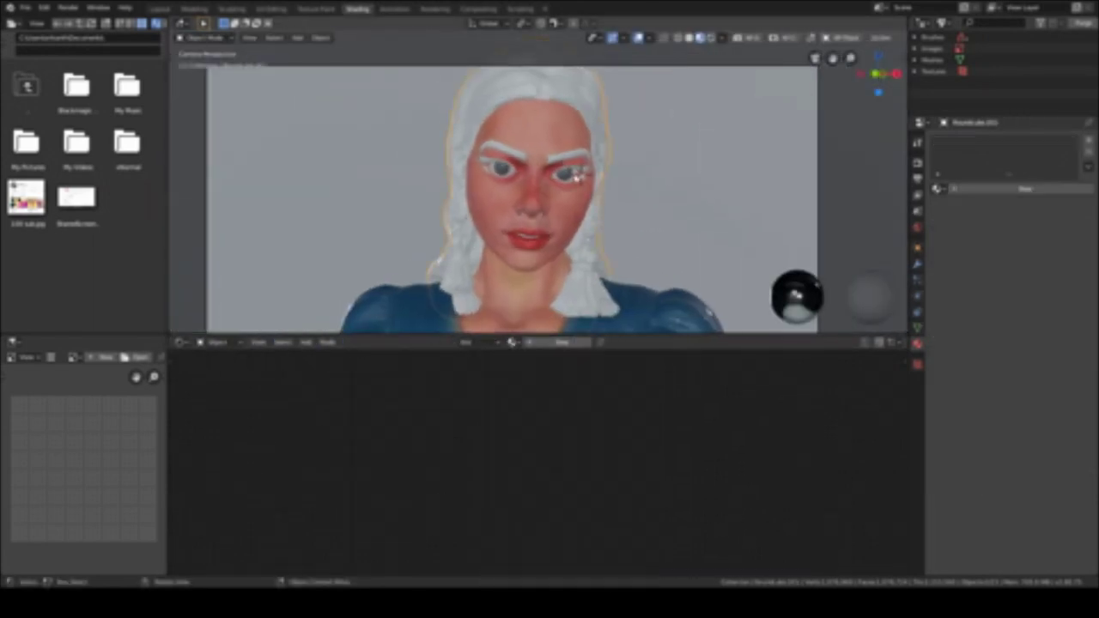
Route the hair's facing colour ramp through a Mix node into the Principled BSDF Base Color
{"action": "left_click", "coordinate": [917, 327]}
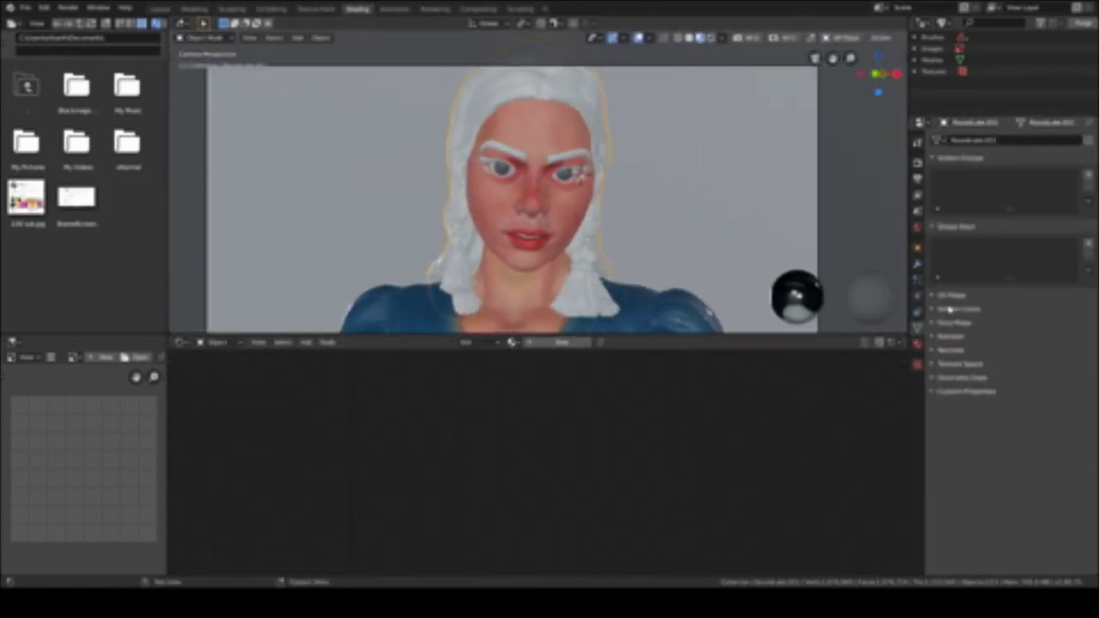
{"action": "left_click", "coordinate": [1009, 376]}
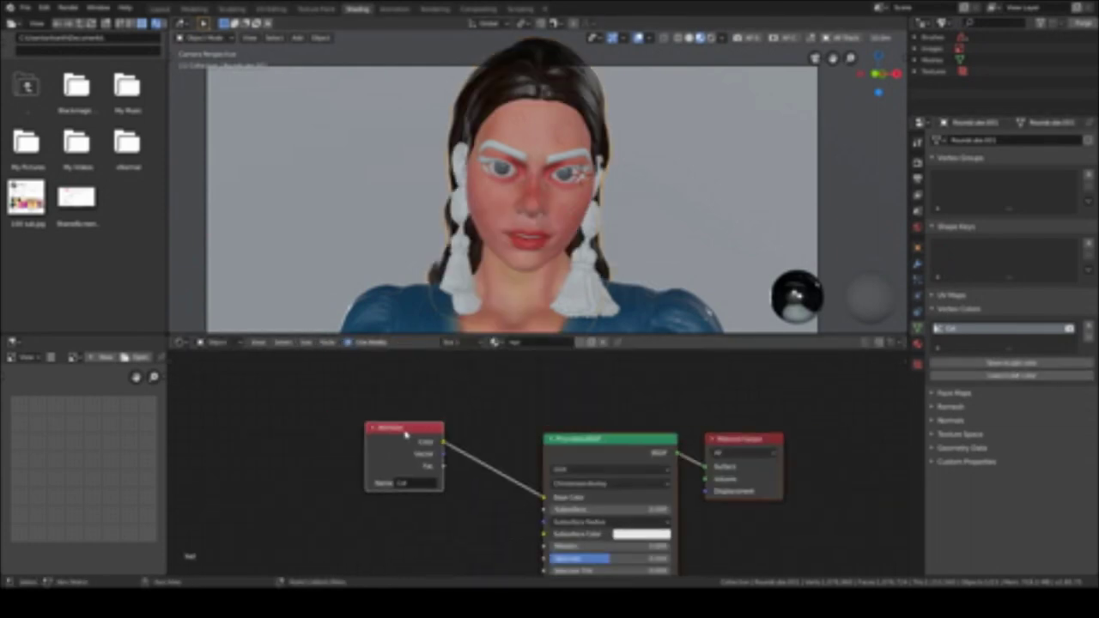
{"action": "left_click", "coordinate": [359, 458], "text": "ctrl+shift"}
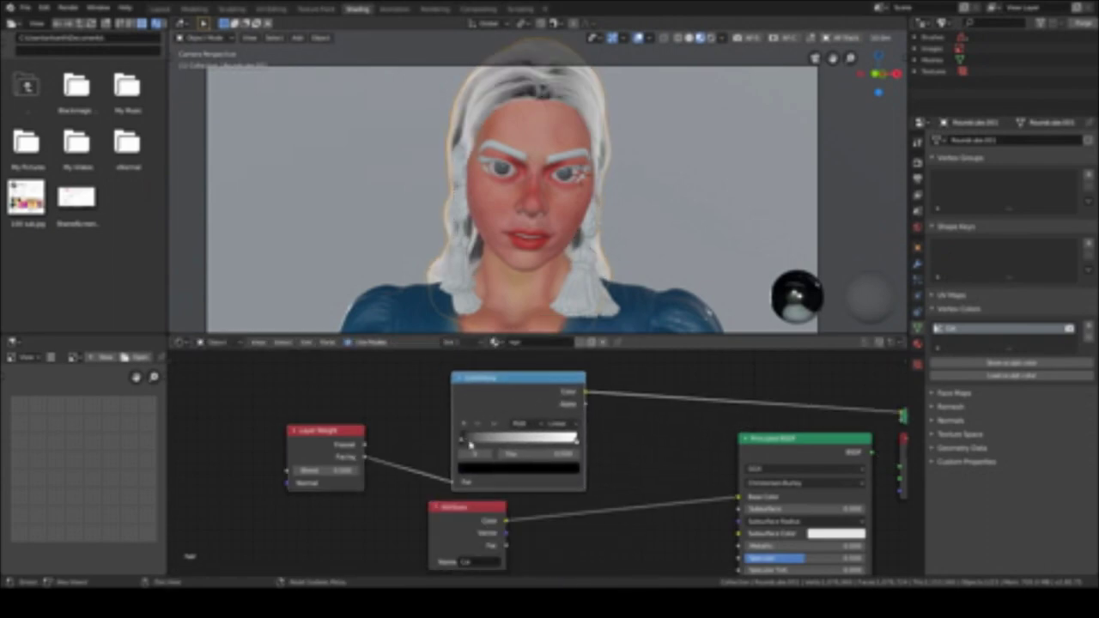
{"action": "key", "text": "shift+a"}
{"action": "left_click", "coordinate": [601, 468]}
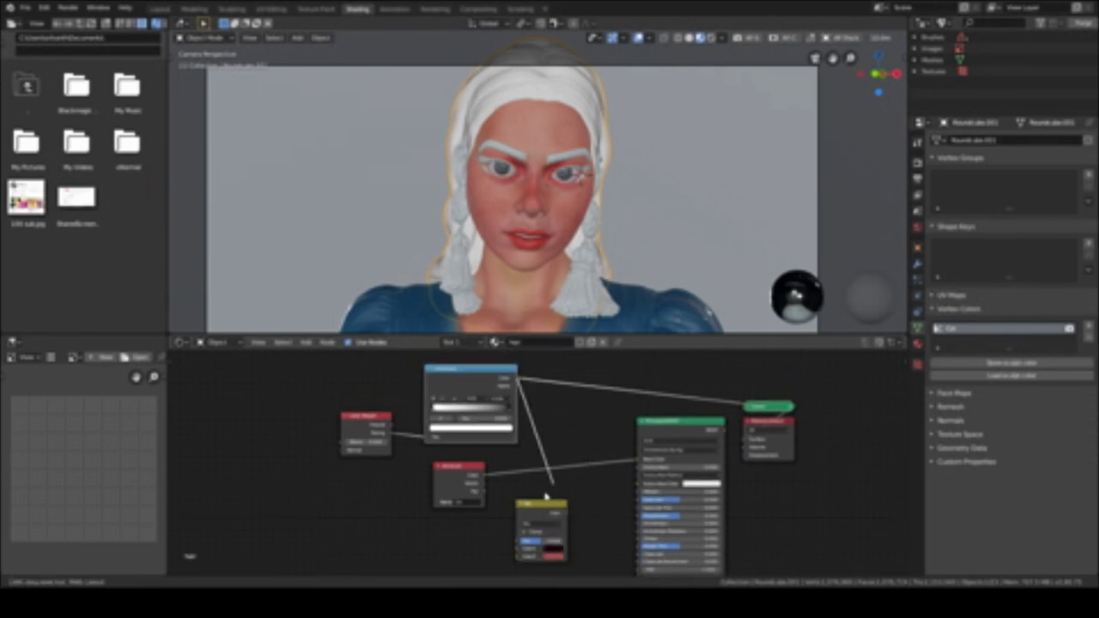
{"action": "left_click_drag", "start_coordinate": [546, 497], "coordinate": [546, 509]}
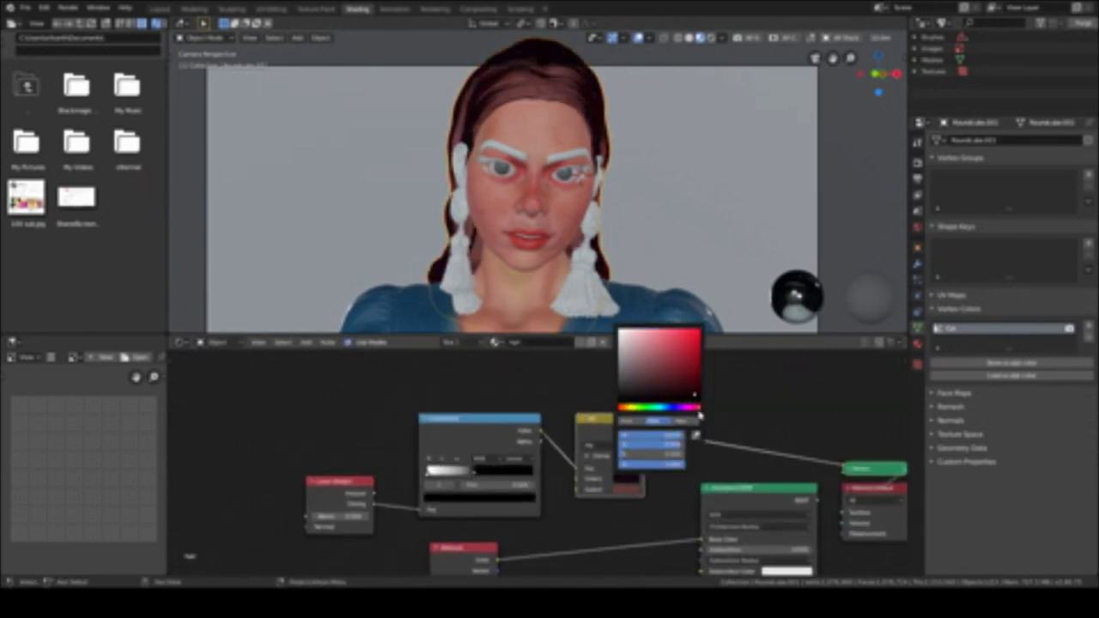
{"action": "mouse_move", "coordinate": [645, 431]}
{"action": "left_mouse_down"}
{"action": "mouse_move", "coordinate": [628, 485]}
{"action": "mouse_move", "coordinate": [656, 496]}
{"action": "left_mouse_up"}
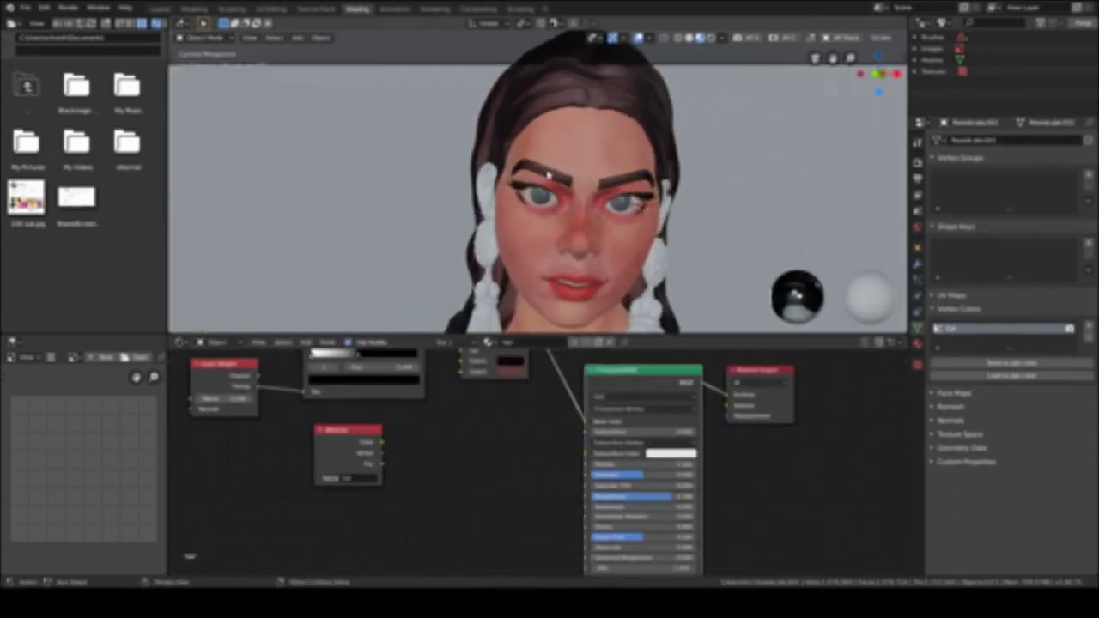
Select the earring so its material shows in the node editor
{"action": "left_click", "coordinate": [496, 225]}
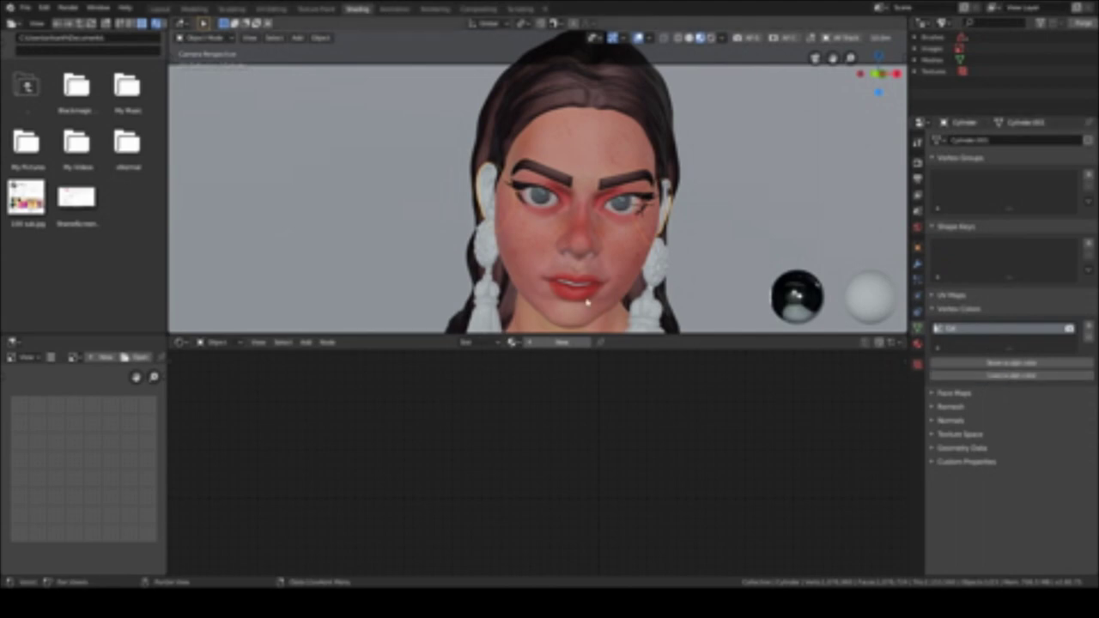
{"action": "left_click", "coordinate": [544, 250]}
{"action": "left_click", "coordinate": [535, 245]}
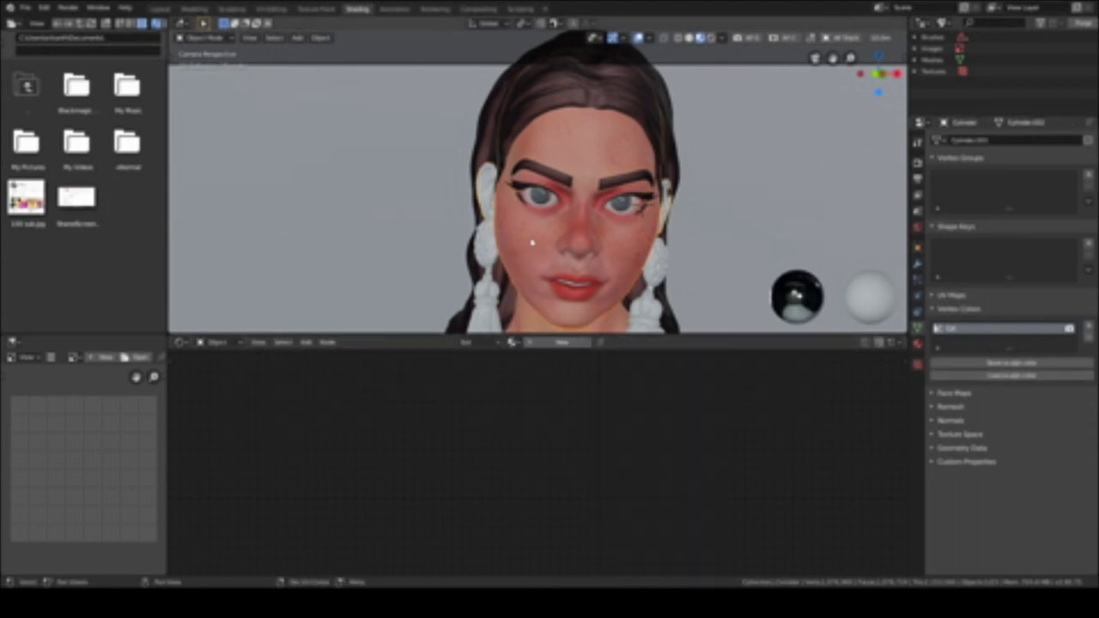
{"action": "left_click", "coordinate": [522, 262]}
{"action": "scroll", "coordinate": [541, 262], "scroll_direction": "down", "scroll_amount": 3}
{"action": "left_click", "coordinate": [564, 260]}
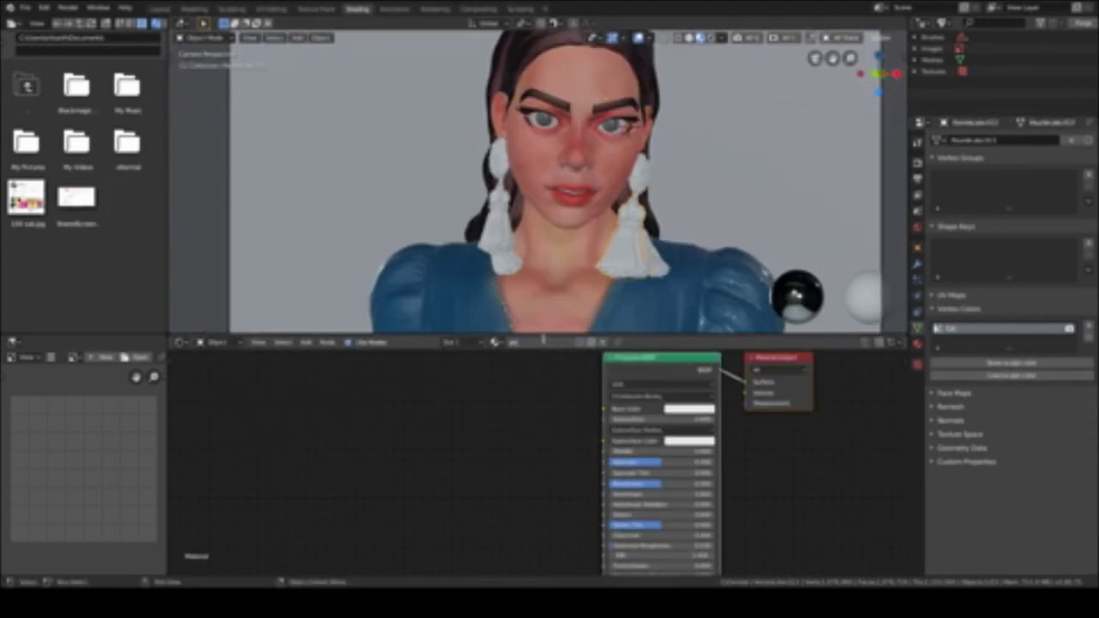
Add vertex colour, Layer Weight and ColorRamp nodes, feed Facing into the ramp, and edit a ramp stop colour
{"action": "left_click", "coordinate": [468, 404]}
{"action": "left_click_drag", "start_coordinate": [510, 466], "coordinate": [621, 468]}
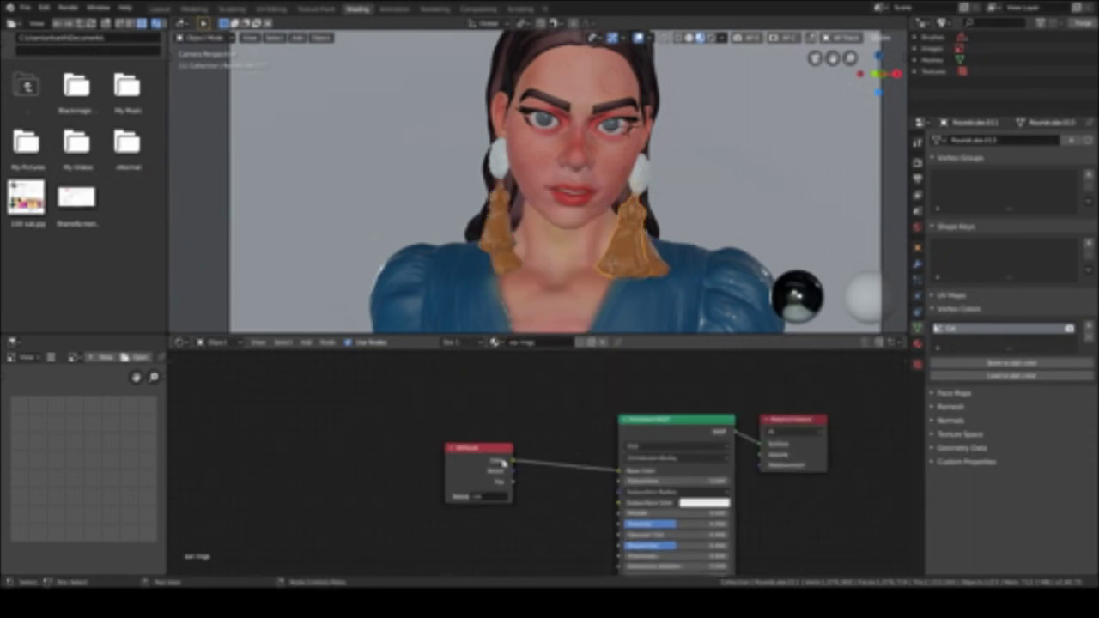
{"action": "key", "text": "shift+a"}
{"action": "left_click", "coordinate": [323, 421]}
{"action": "key", "text": "shift+a"}
{"action": "left_click", "coordinate": [521, 454]}
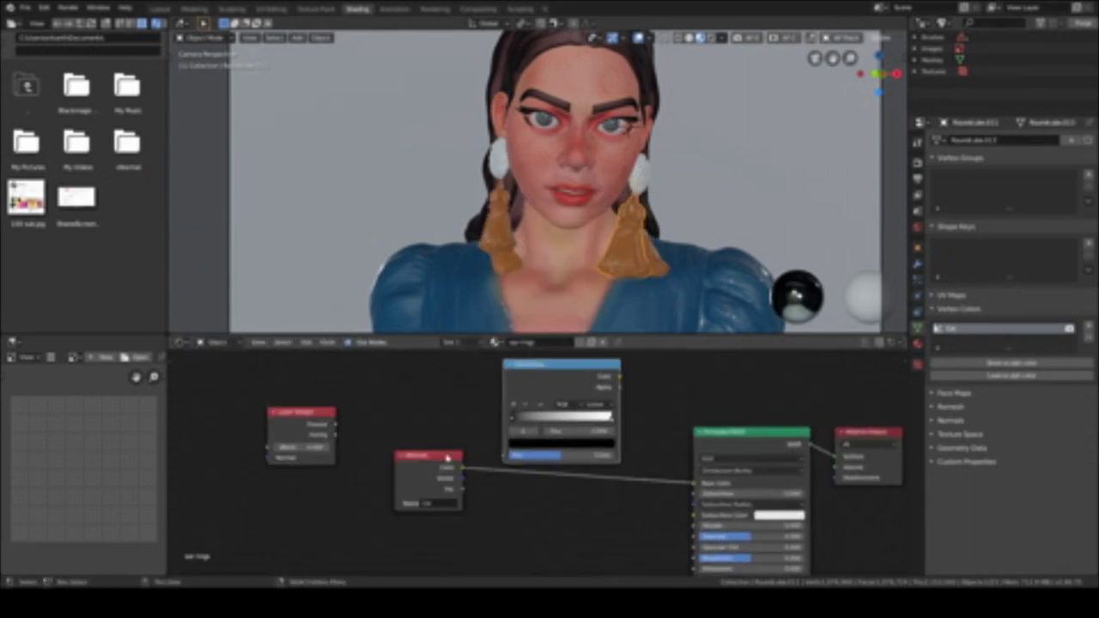
{"action": "left_click_drag", "start_coordinate": [510, 448], "coordinate": [468, 404]}
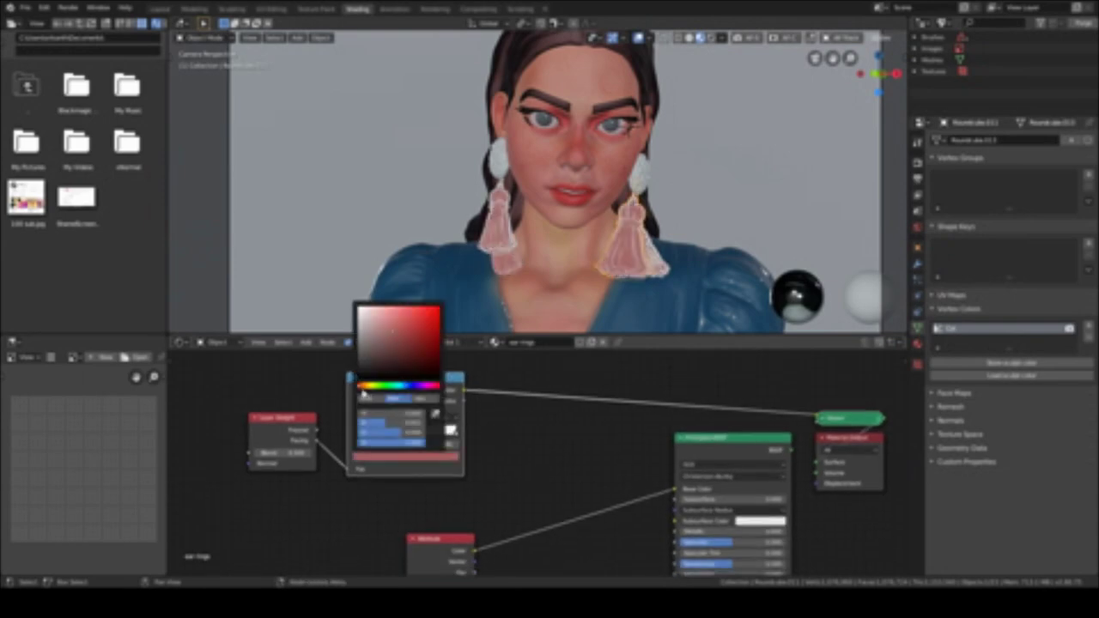
{"action": "left_click", "coordinate": [445, 456]}
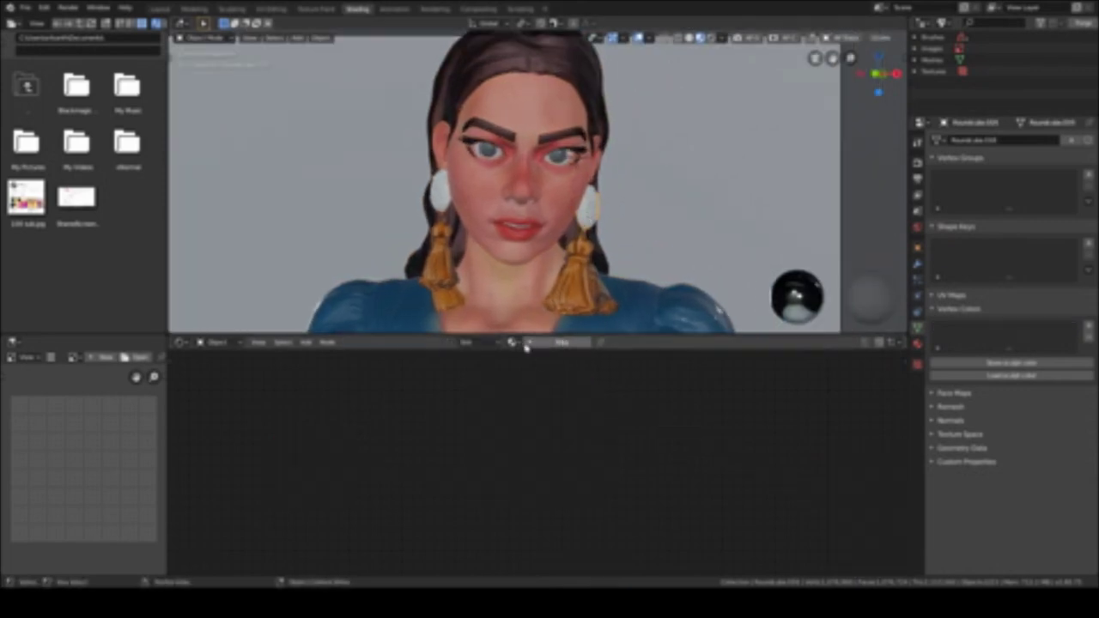
Give the object a new material with an input node linked into Base Color
{"action": "left_click", "coordinate": [526, 345]}
{"action": "left_click", "coordinate": [541, 375]}
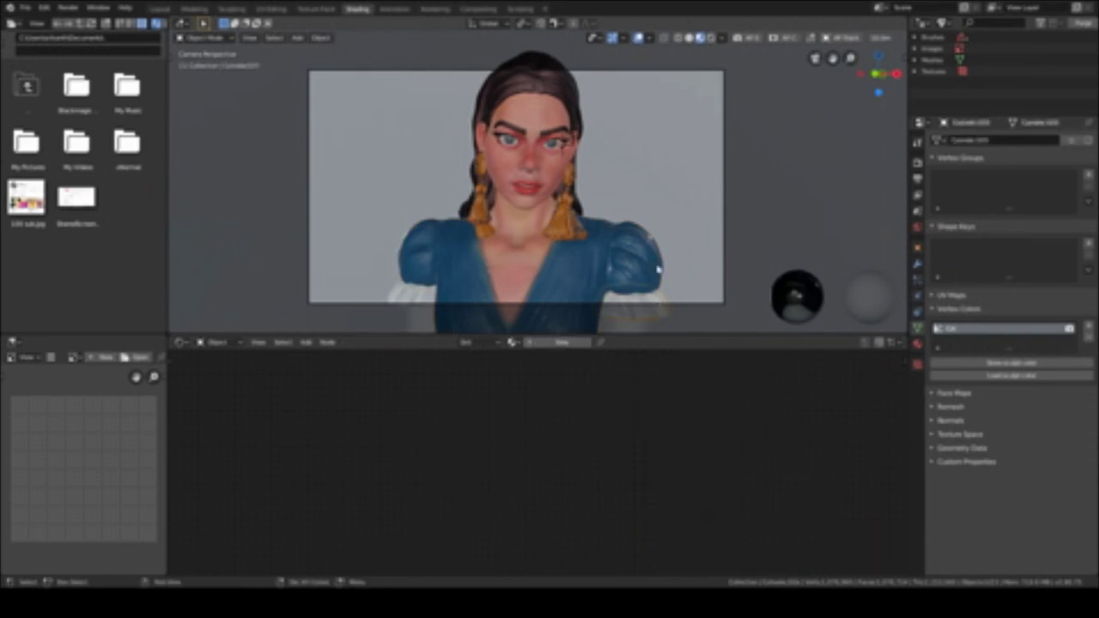
{"action": "left_click", "coordinate": [553, 342]}
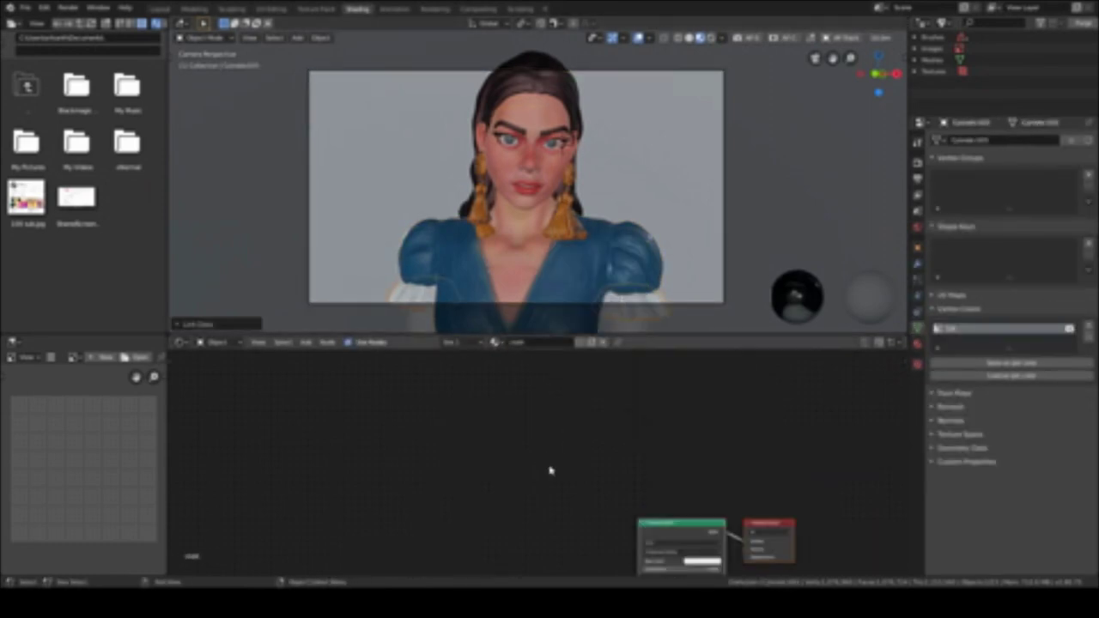
{"action": "middle_click_drag", "start_coordinate": [550, 472], "coordinate": [518, 454]}
{"action": "key", "text": "shift+a"}
{"action": "left_click", "coordinate": [552, 182]}
{"action": "left_click", "coordinate": [461, 434]}
{"action": "left_click_drag", "start_coordinate": [486, 427], "coordinate": [614, 475]}
{"action": "scroll", "coordinate": [615, 475], "scroll_direction": "up", "scroll_amount": 5}
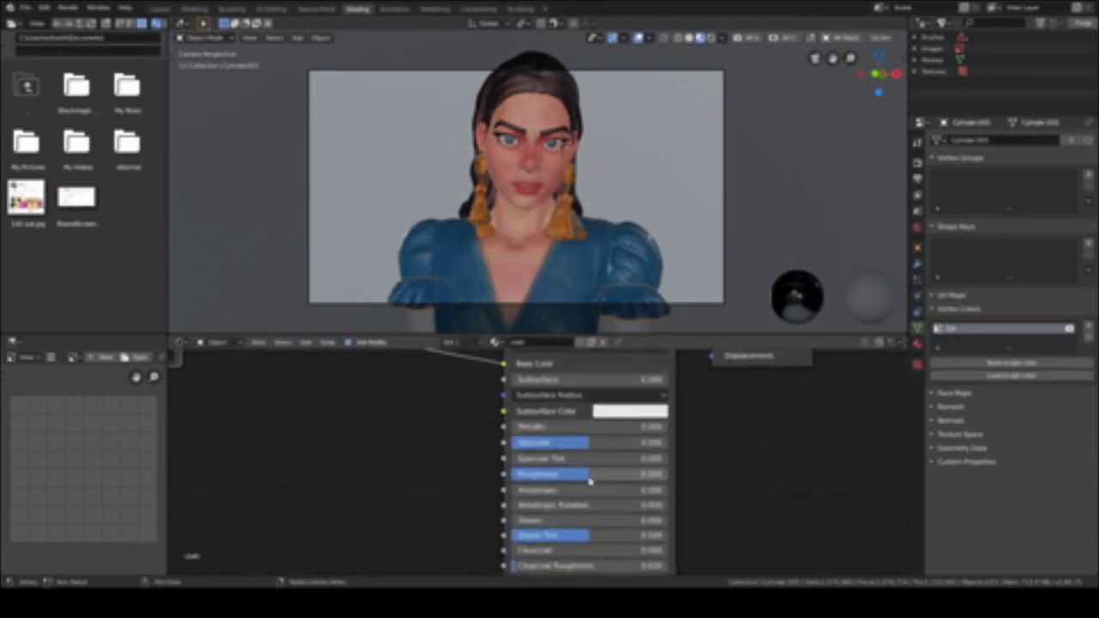
Make Cylinder.005 active and zoom into its material nodes
{"action": "left_click", "coordinate": [524, 274]}
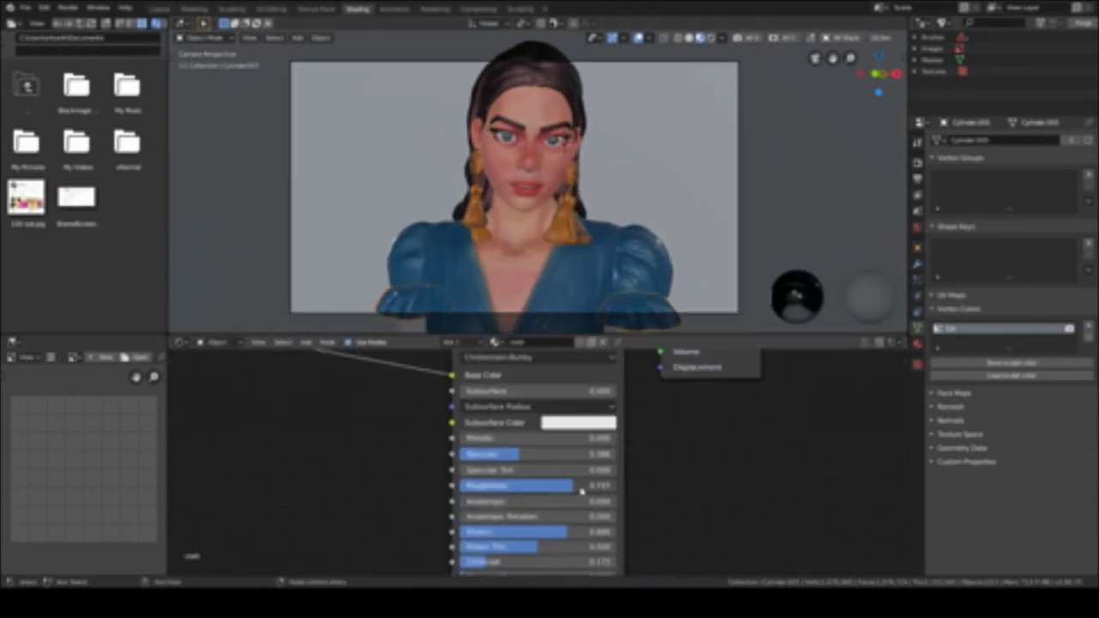
{"action": "left_click", "coordinate": [602, 283]}
{"action": "left_click", "coordinate": [666, 314]}
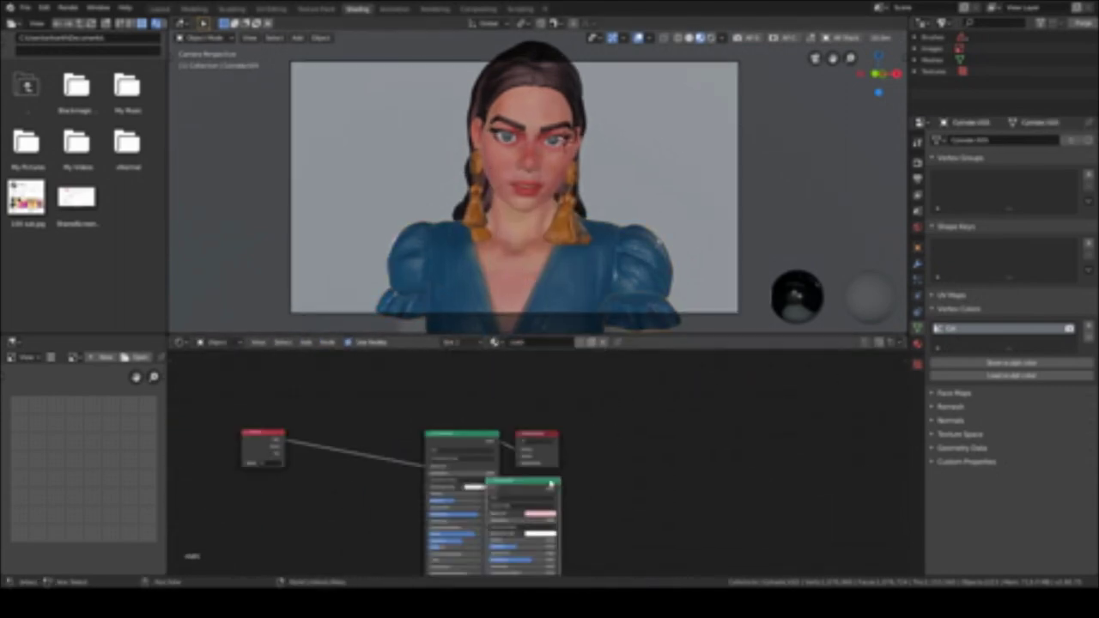
{"action": "scroll", "coordinate": [464, 446], "scroll_direction": "up", "scroll_amount": 5}
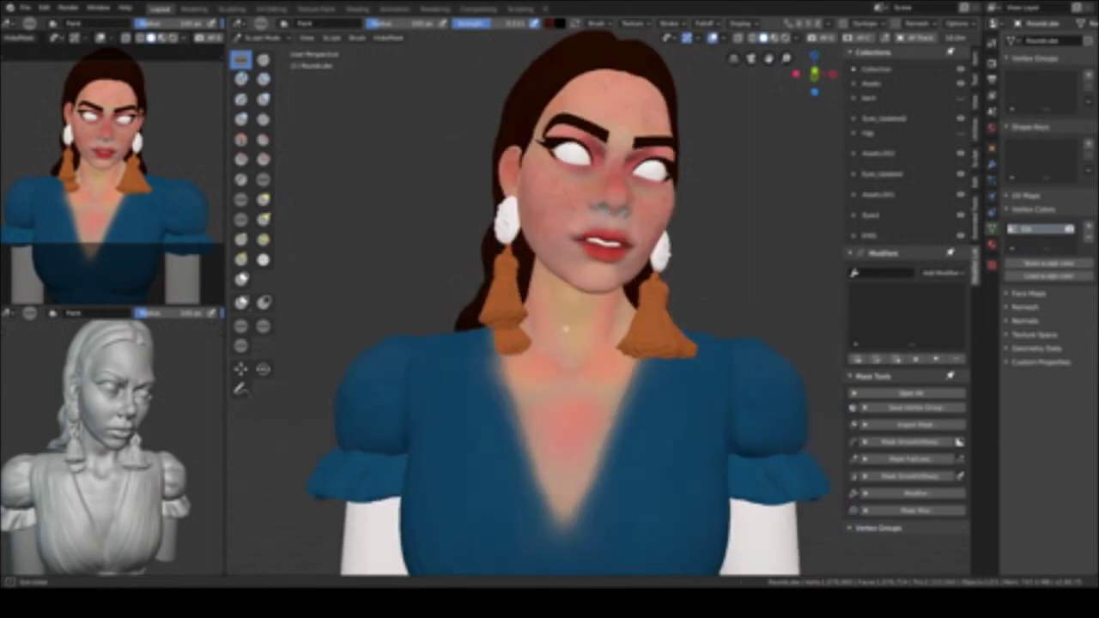
Set the vertex-paint colour to red and orbit the bust to check the painting
{"action": "left_click", "coordinate": [550, 23]}
{"action": "middle_click_drag", "start_coordinate": [549, 257], "coordinate": [550, 439]}
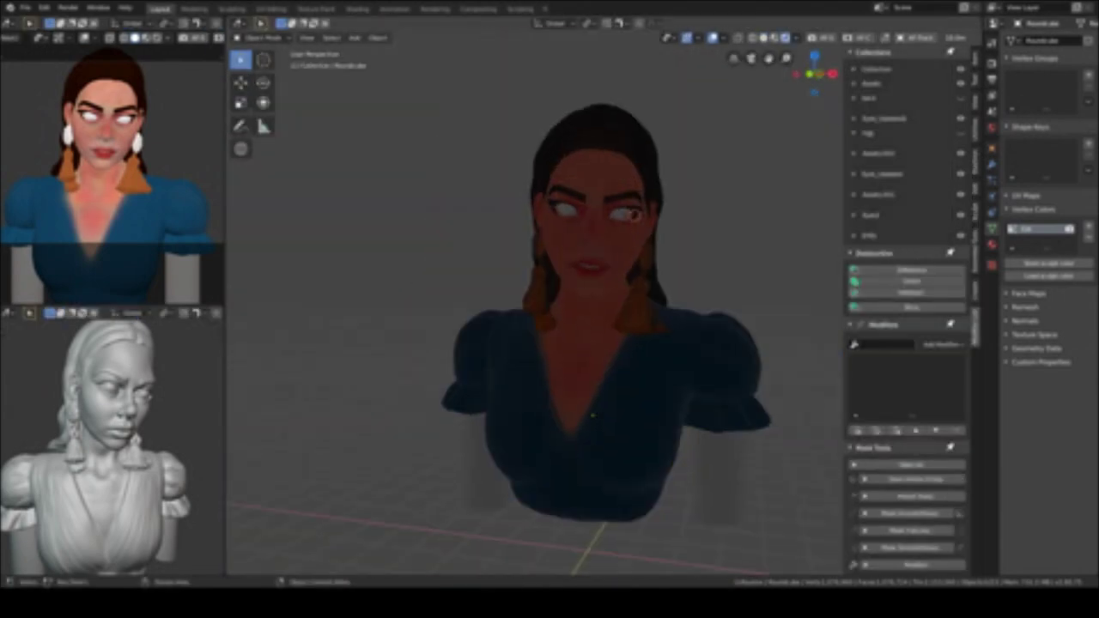
{"action": "mouse_move", "coordinate": [625, 172]}
{"action": "middle_mouse_down"}
{"action": "mouse_move", "coordinate": [695, 277]}
{"action": "mouse_move", "coordinate": [445, 472]}
{"action": "middle_mouse_up"}
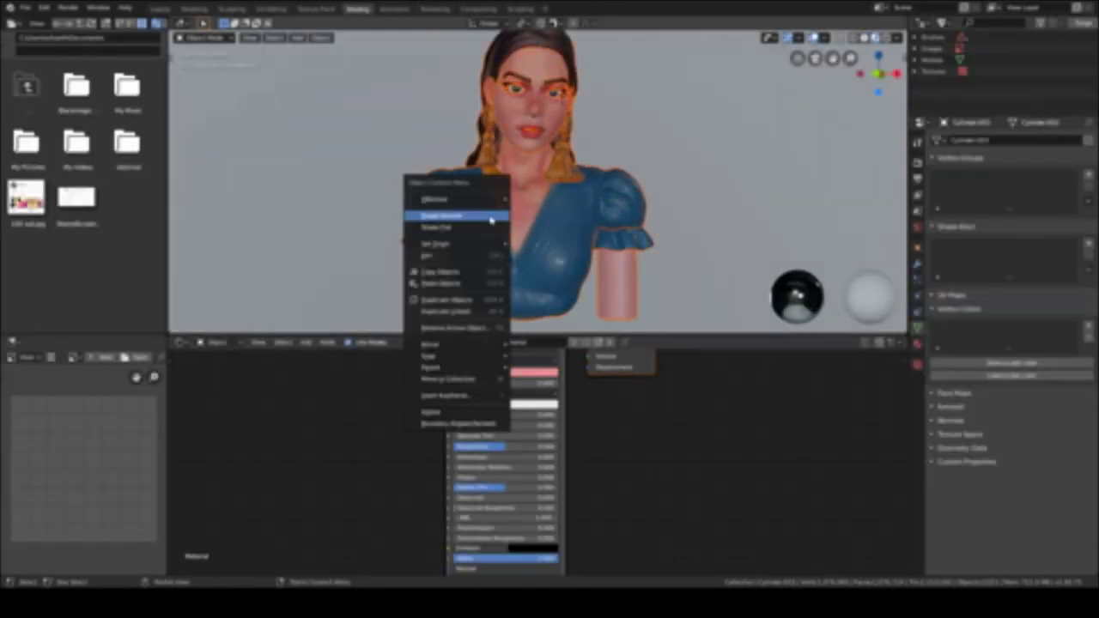
Add an area light and preview it with the character in rendered shading
{"action": "middle_click_drag", "start_coordinate": [626, 298], "coordinate": [503, 190]}
{"action": "key", "text": "shift+a"}
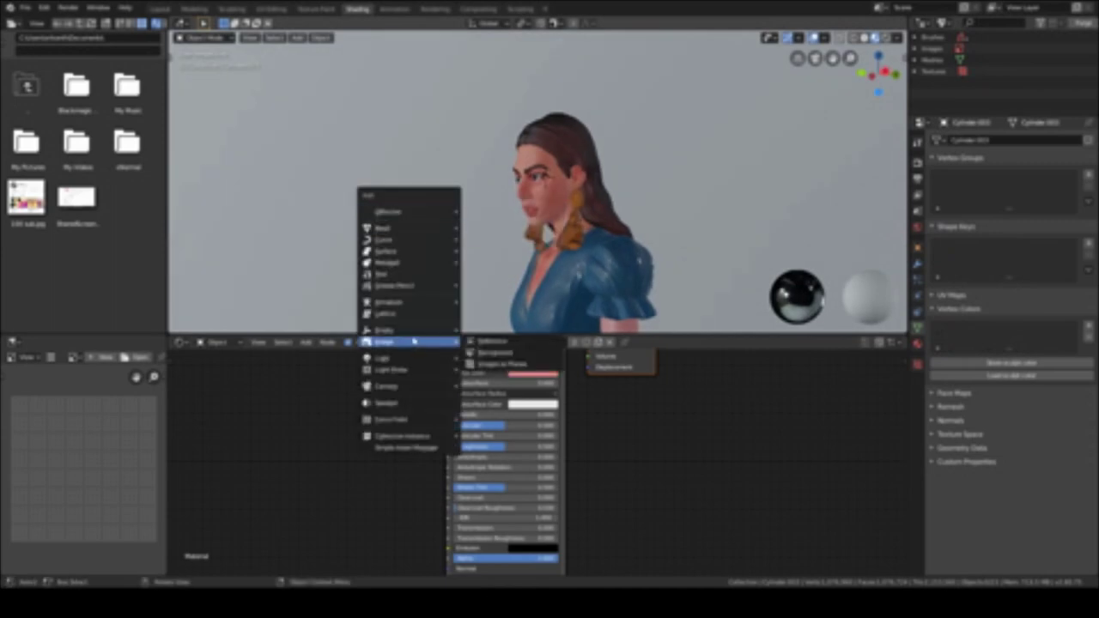
{"action": "left_click", "coordinate": [490, 385]}
{"action": "key", "text": "KP_1"}
{"action": "middle_click_drag", "start_coordinate": [589, 149], "coordinate": [563, 148]}
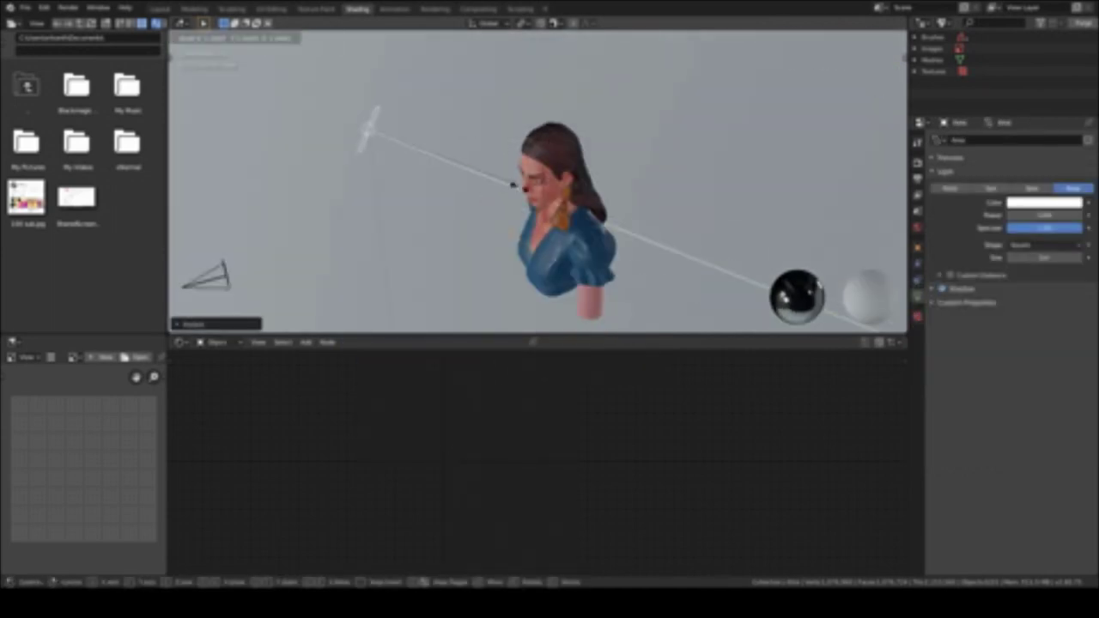
{"action": "key", "text": "z"}
{"action": "middle_click_drag", "start_coordinate": [498, 215], "coordinate": [520, 243]}
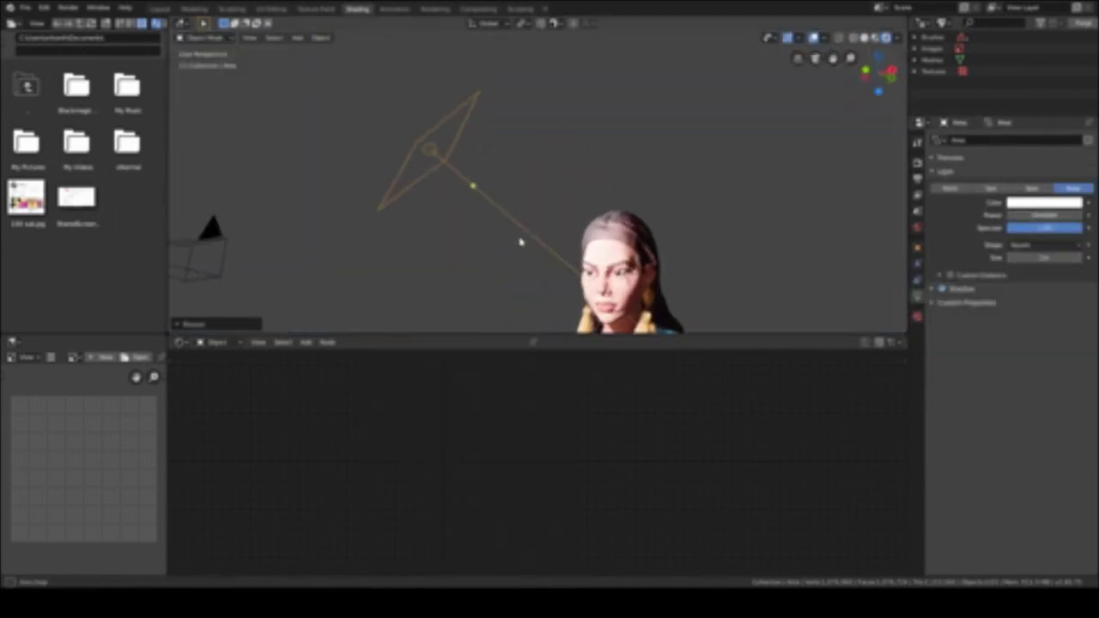
Load courtyard.exr as the world's HDRI environment
{"action": "left_click", "coordinate": [226, 368]}
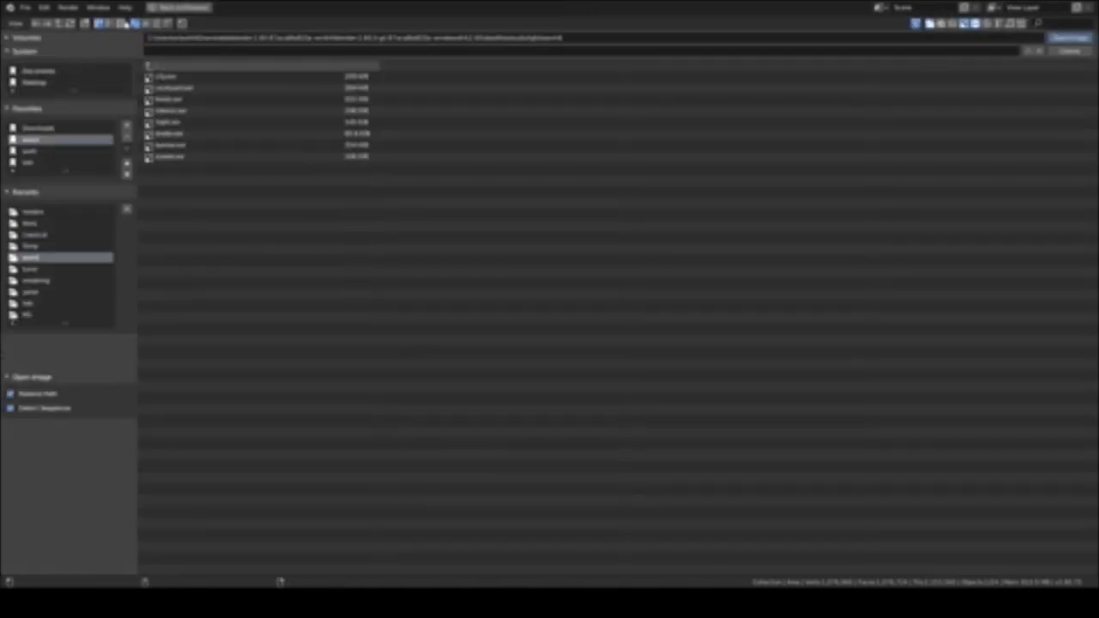
{"action": "left_click", "coordinate": [120, 23]}
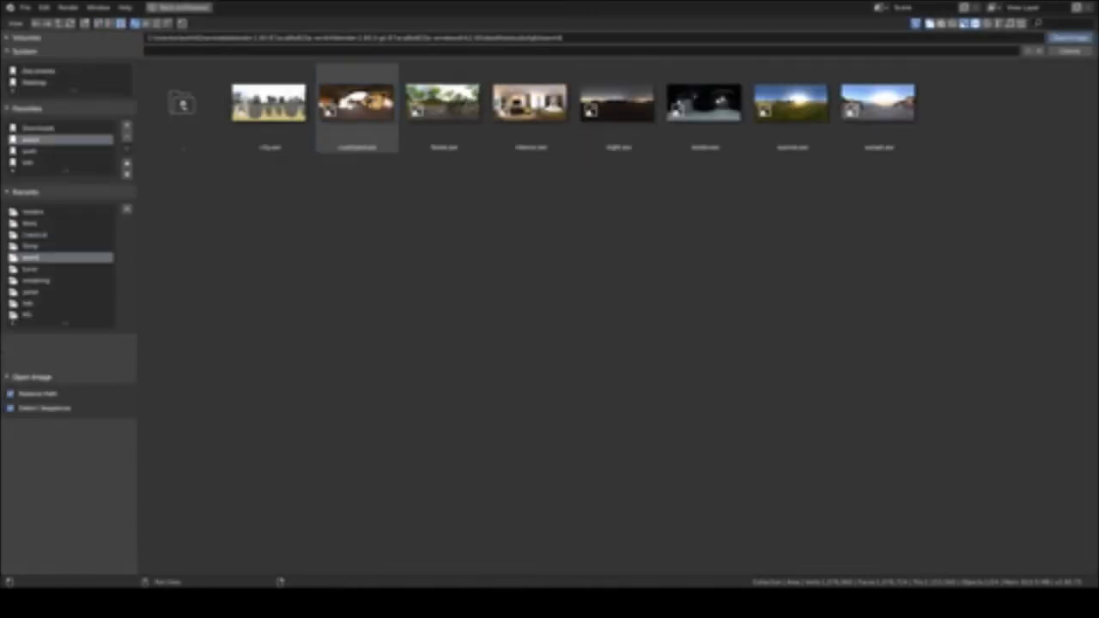
{"action": "key", "text": "Return"}
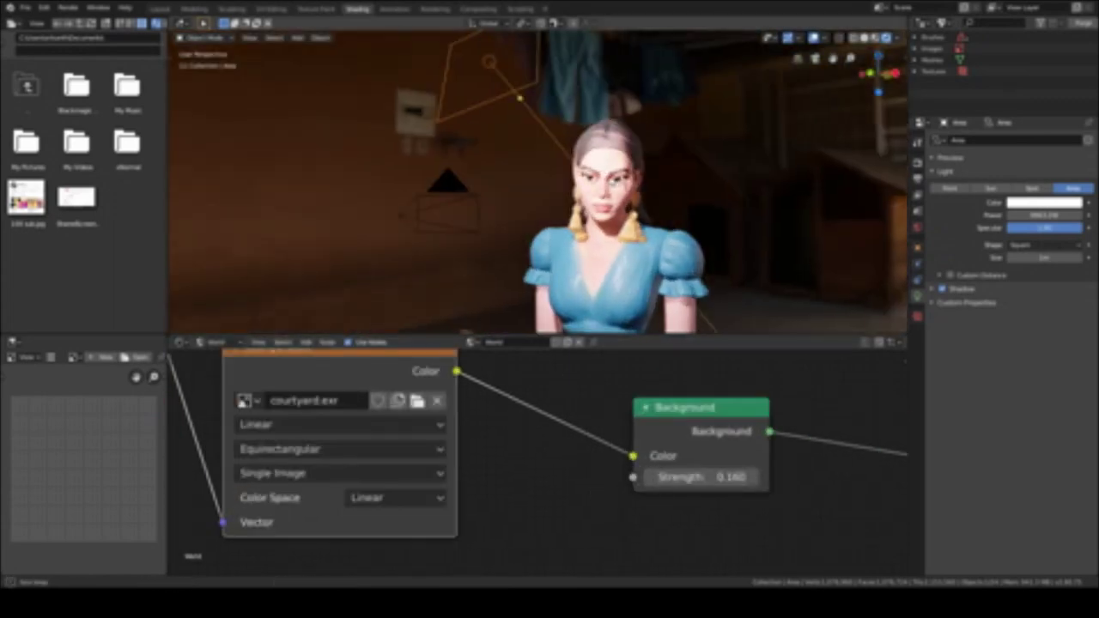
Set the area light's power and tint it pale pink
{"action": "key", "text": "Return"}
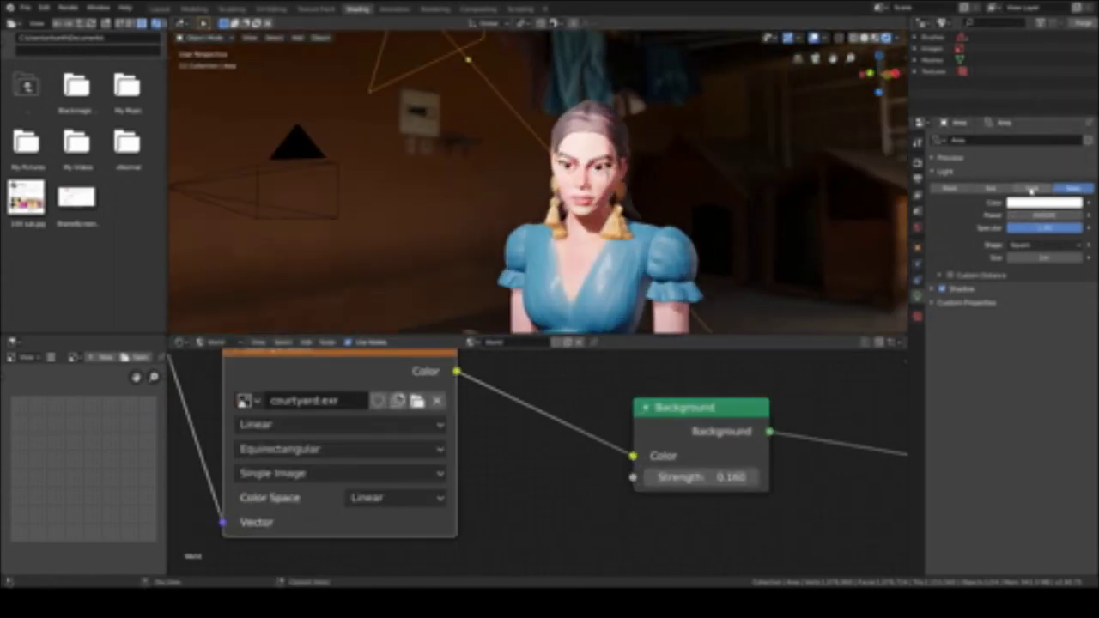
{"action": "left_click", "coordinate": [1035, 202]}
{"action": "left_click", "coordinate": [999, 43]}
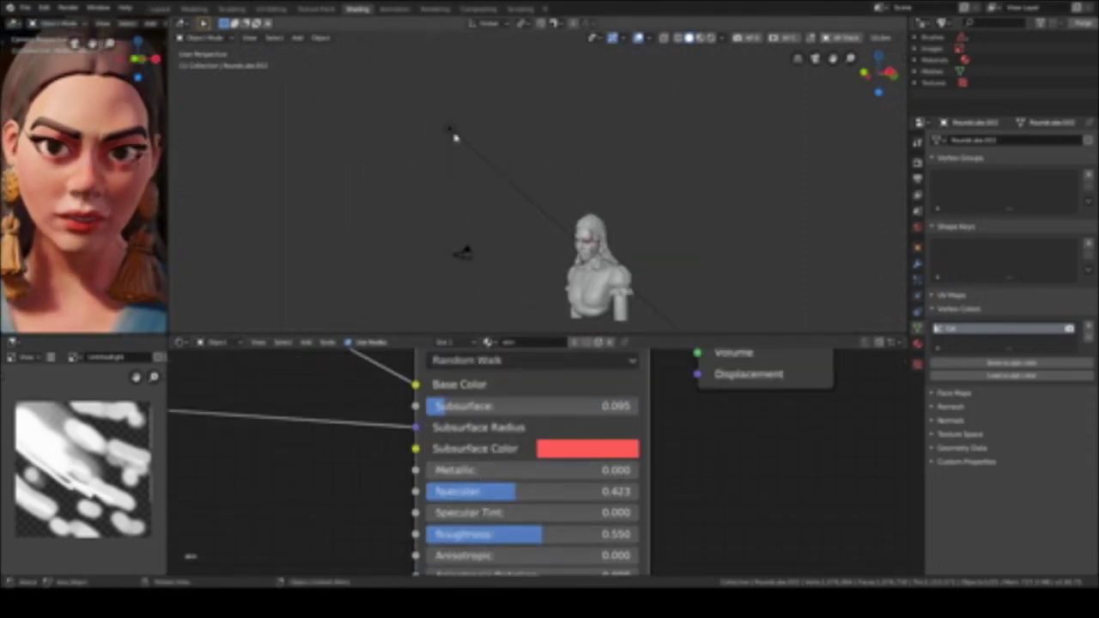
Tweak the light colour, open the render settings and enable shader nodes for the light
{"action": "left_click", "coordinate": [1044, 202]}
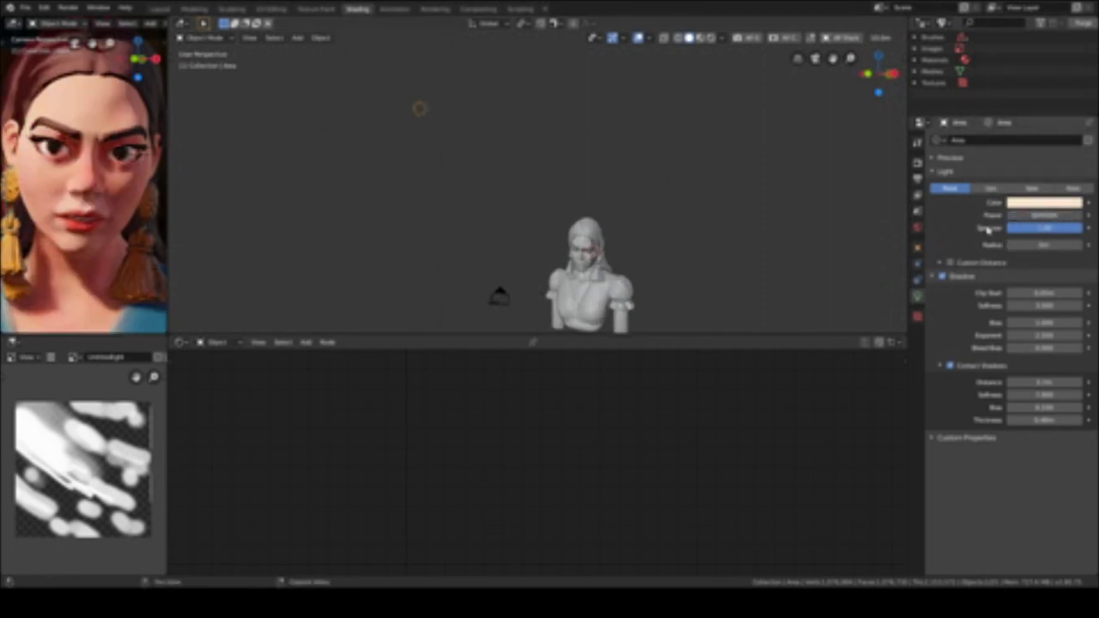
{"action": "left_click", "coordinate": [918, 163]}
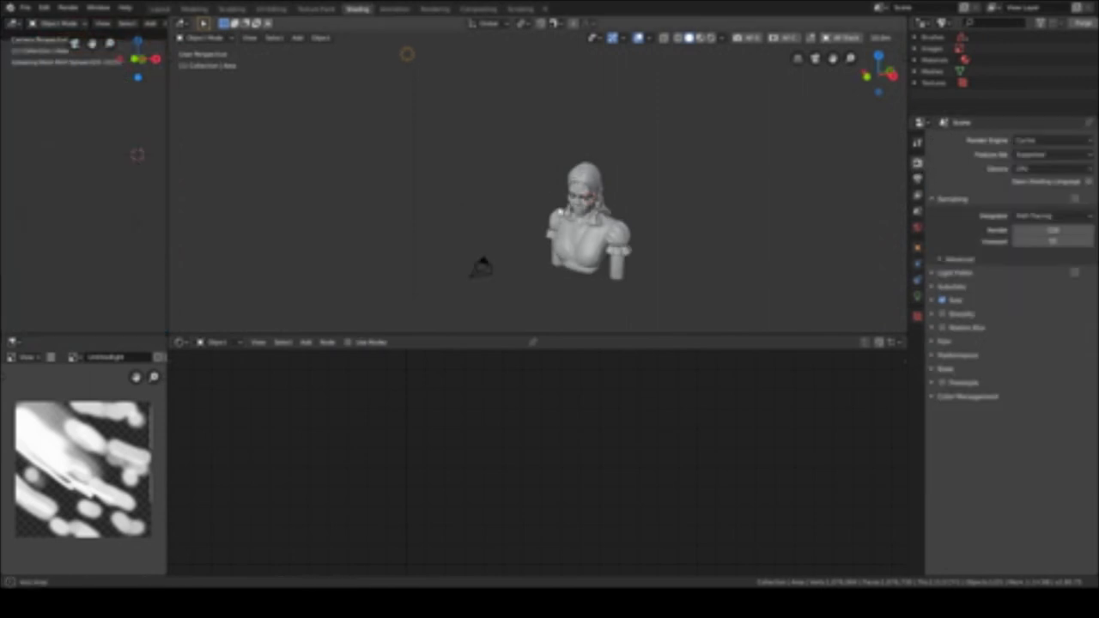
{"action": "left_click", "coordinate": [348, 341]}
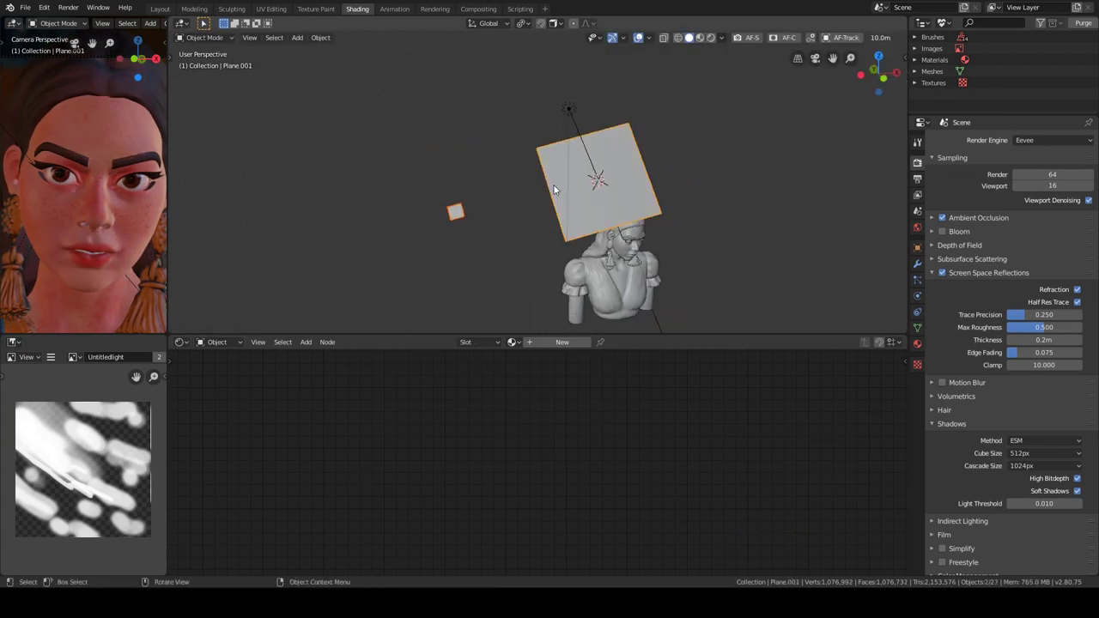
Scatter leaves on the plane and shrink the area light for sharper shadows
{"action": "key", "text": "F3"}
{"action": "key", "text": "Return"}
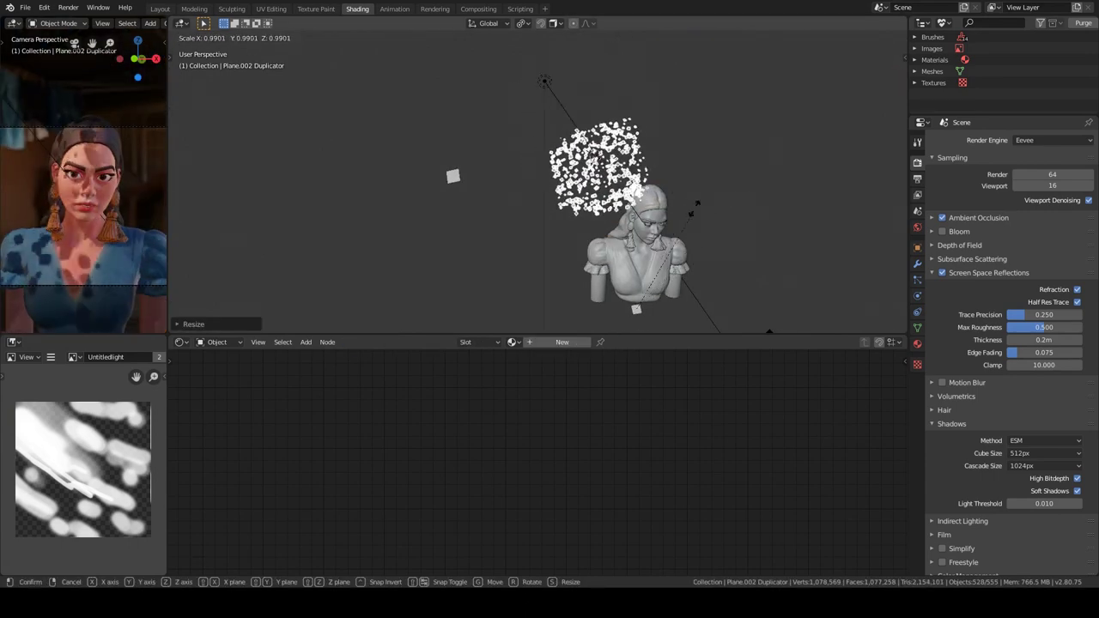
{"action": "left_click", "coordinate": [917, 296]}
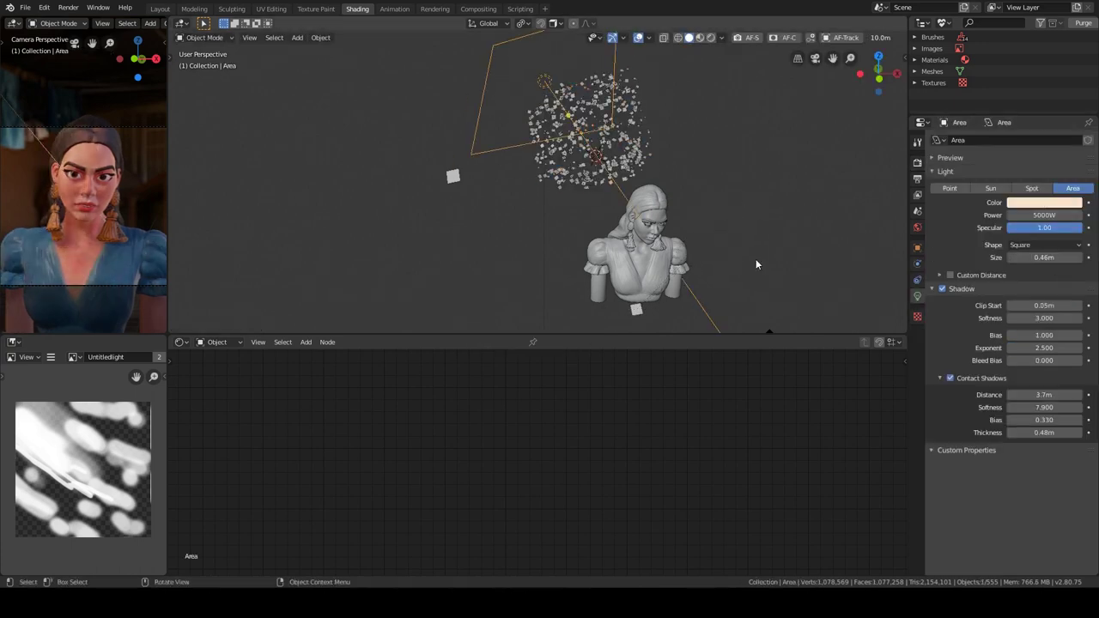
{"action": "left_click_drag", "start_coordinate": [1044, 258], "coordinate": [1022, 257]}
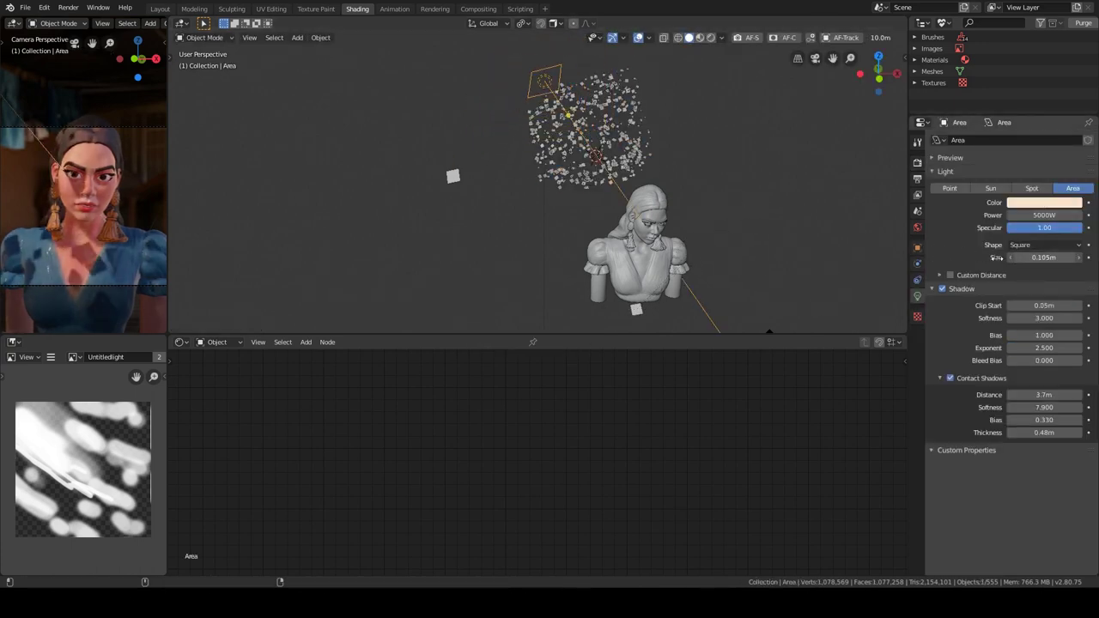
Try and discard a duplicate leaf cloud, then paint more leaves on the plane's right side
{"action": "left_click", "coordinate": [644, 168]}
{"action": "key", "text": "shift+d"}
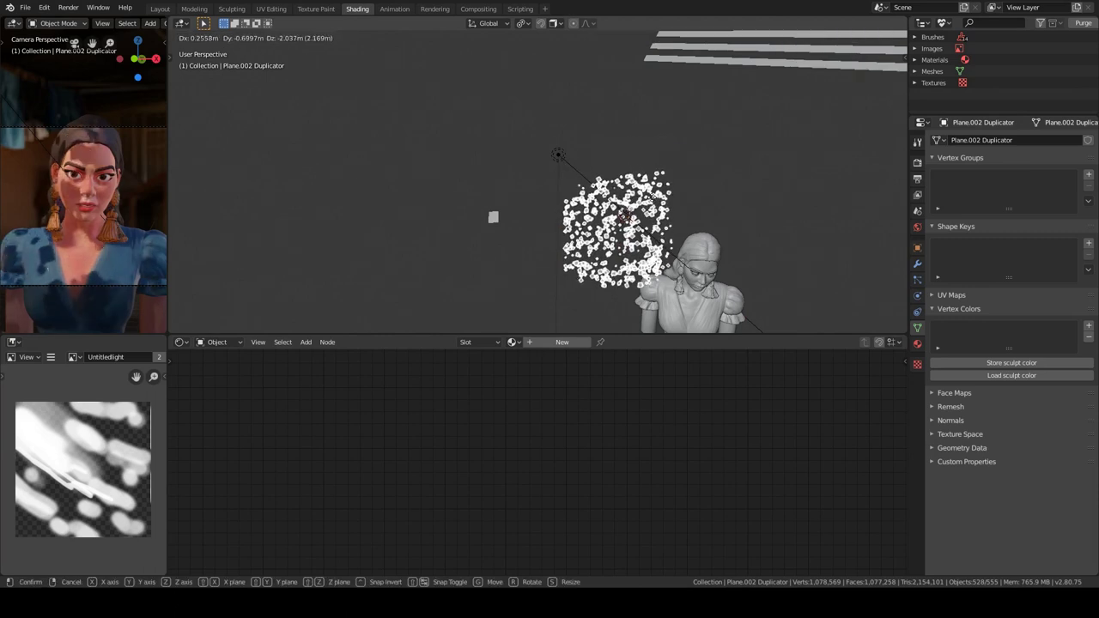
{"action": "left_click", "coordinate": [704, 228]}
{"action": "left_click", "coordinate": [917, 247]}
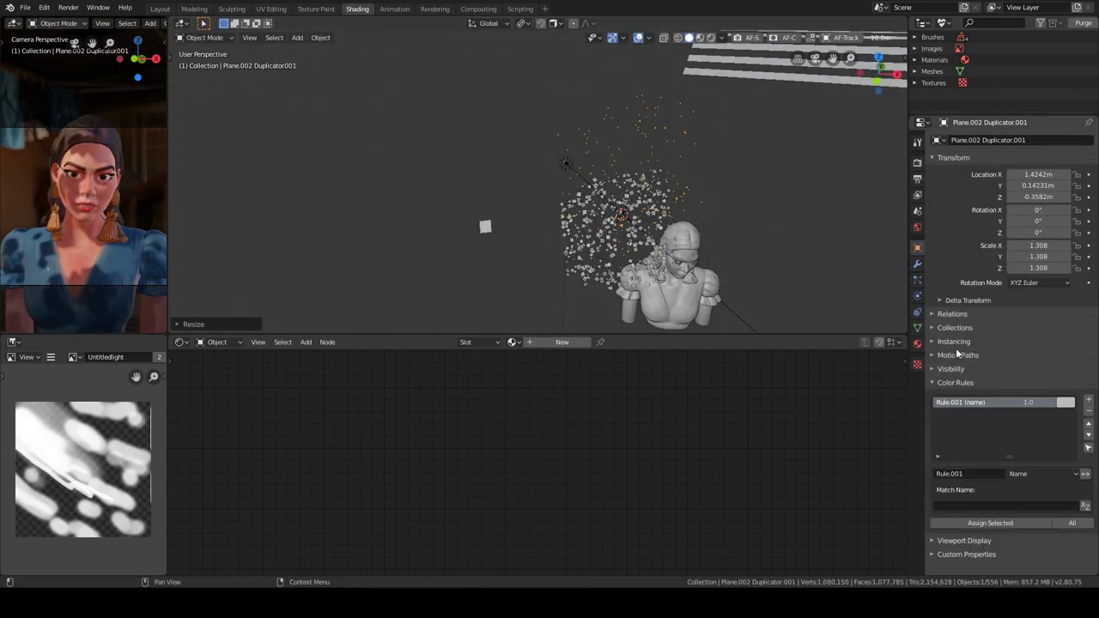
{"action": "left_click", "coordinate": [949, 342]}
{"action": "key", "text": "Delete"}
{"action": "key", "text": "ctrl+z"}
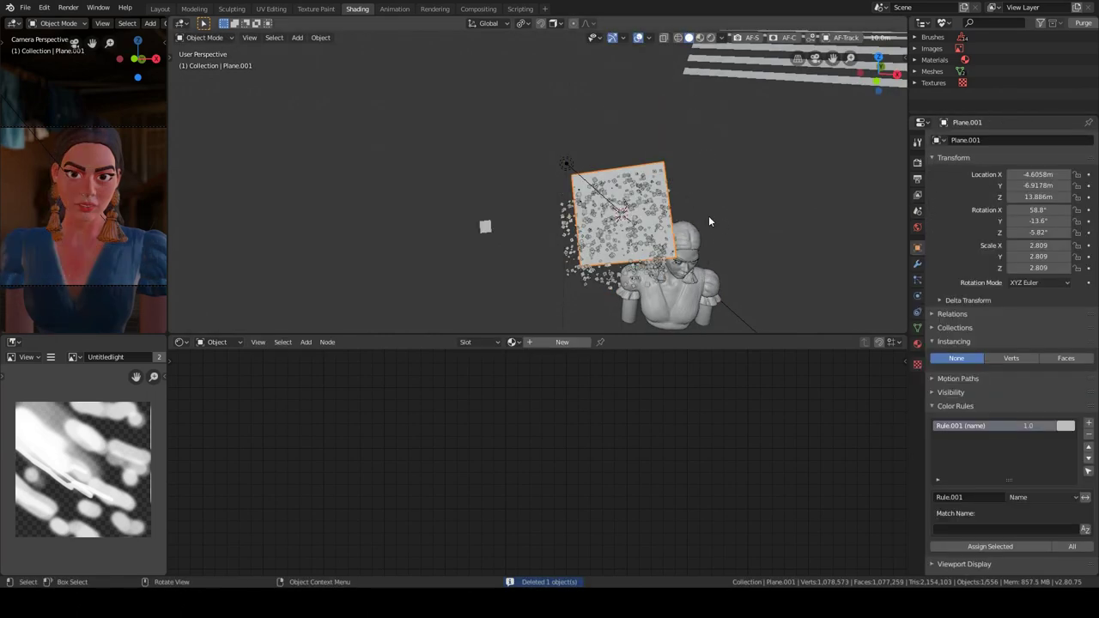
{"action": "left_click_drag", "start_coordinate": [667, 203], "coordinate": [682, 151]}
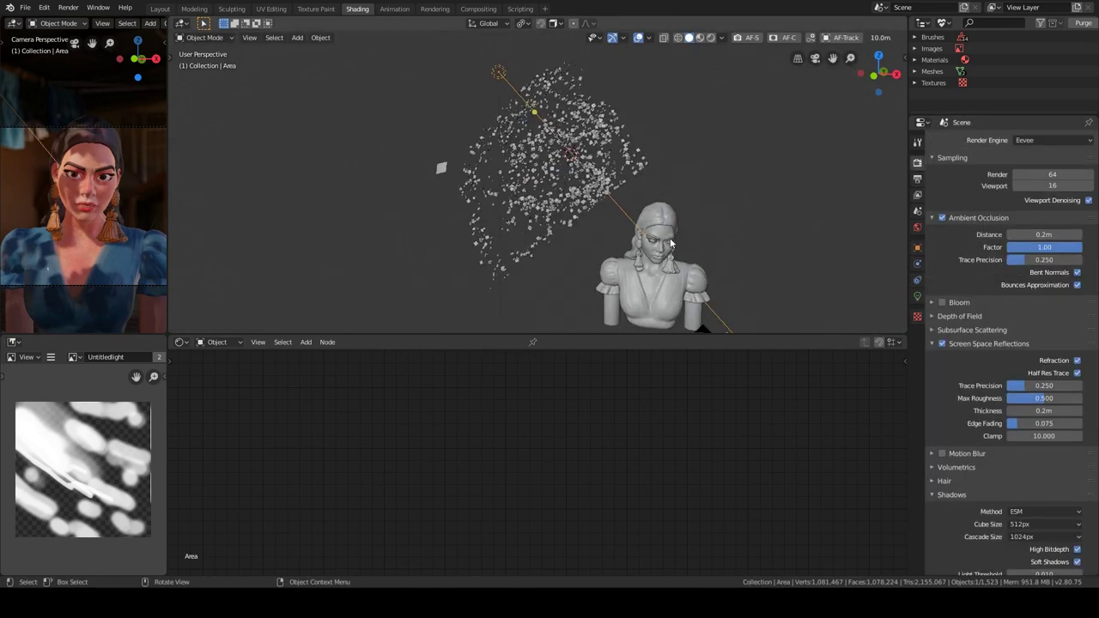
{"action": "left_click", "coordinate": [1027, 203]}
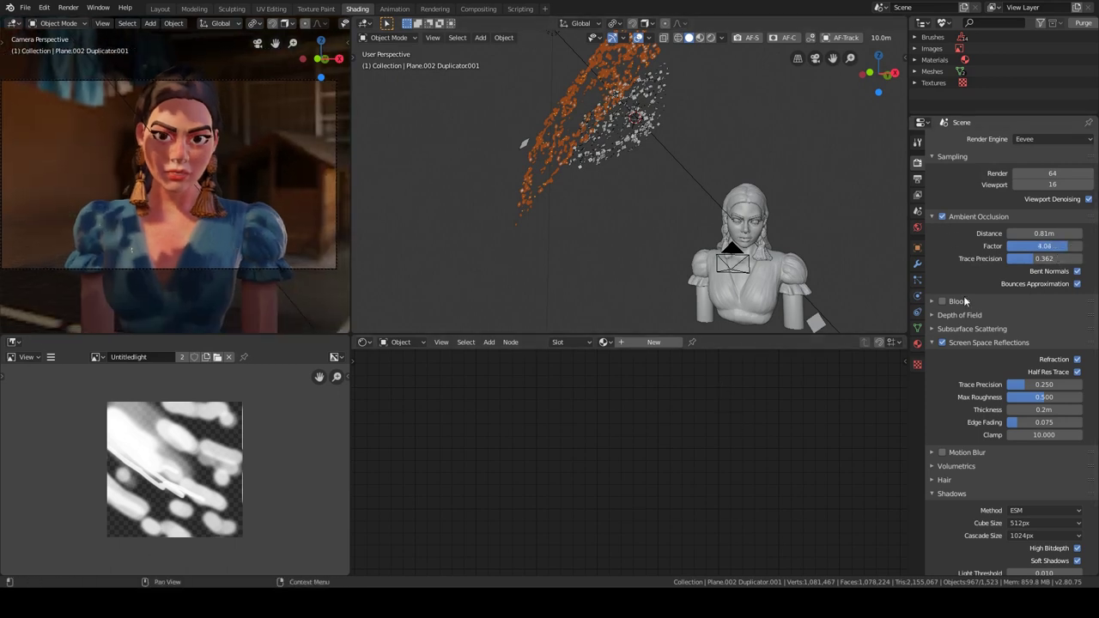
Collapse the screen-space reflection and shadow panels and review the Colour Management looks
{"action": "left_click", "coordinate": [987, 342]}
{"action": "left_click", "coordinate": [952, 392]}
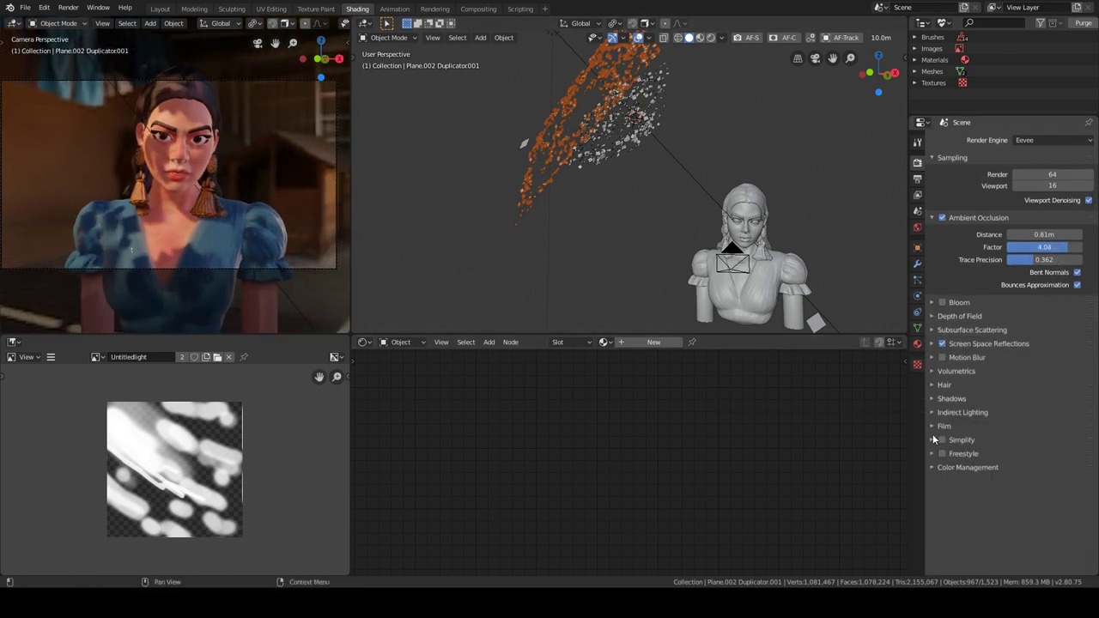
{"action": "scroll", "coordinate": [1043, 481], "scroll_direction": "down", "scroll_amount": 2}
{"action": "left_click", "coordinate": [1044, 462]}
{"action": "left_click", "coordinate": [1054, 509]}
{"action": "left_click", "coordinate": [1054, 509]}
{"action": "left_click", "coordinate": [1047, 444]}
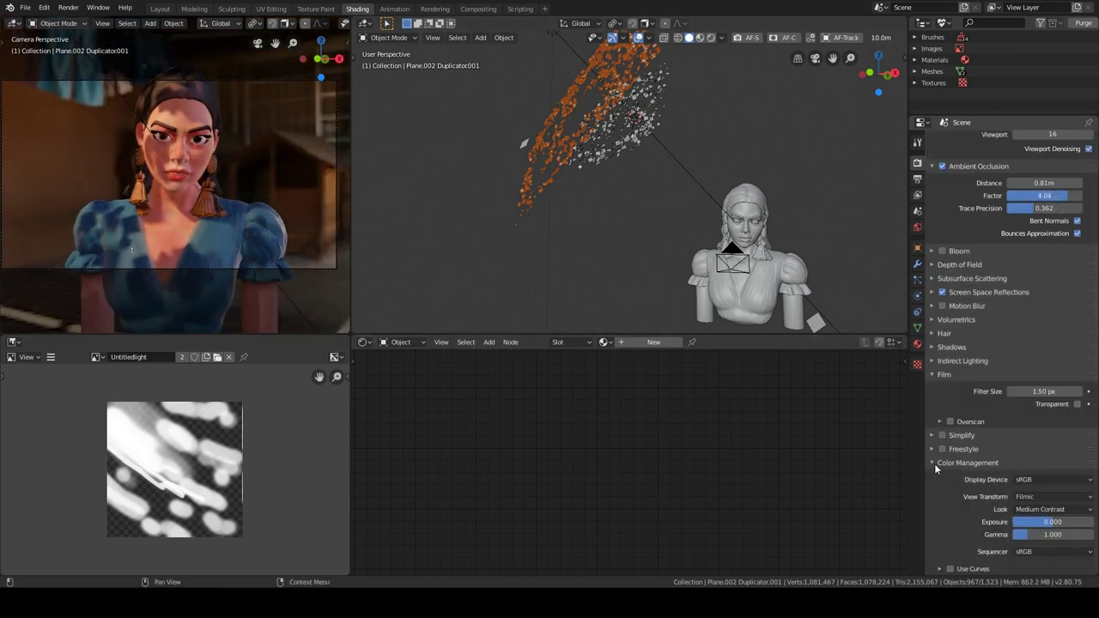
Set the area light's power to 10000 W
{"action": "left_click", "coordinate": [918, 344]}
{"action": "left_click", "coordinate": [679, 168]}
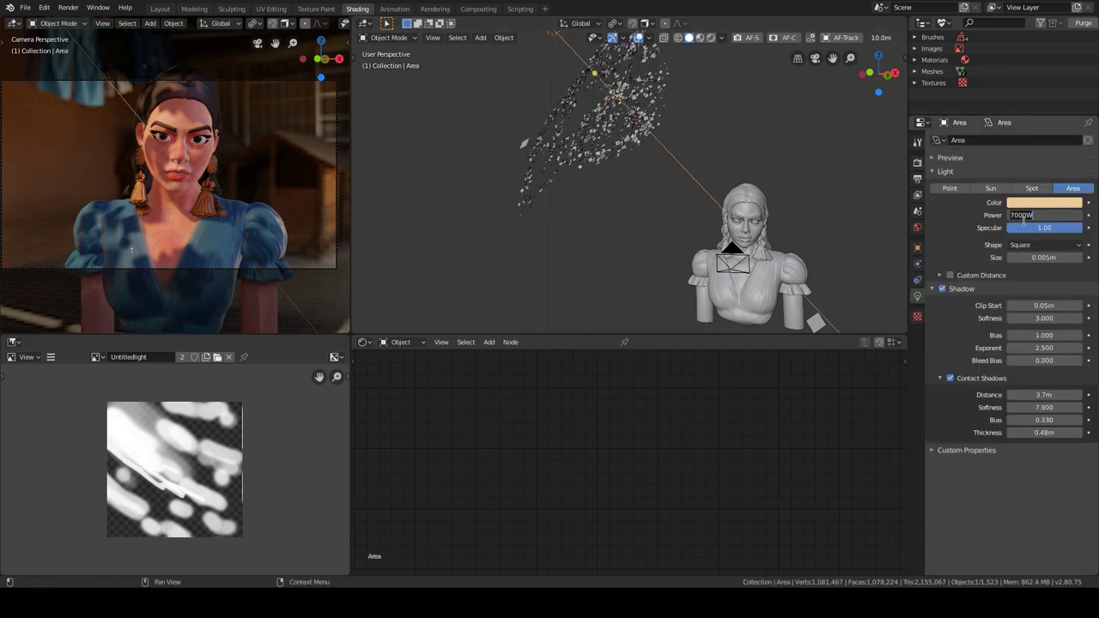
{"action": "key", "text": "Return"}
{"action": "type", "text": "10000"}
{"action": "key", "text": "Return"}
Switch the Shader Editor to World and lower Background Strength to 0.120
{"action": "left_click", "coordinate": [400, 342]}
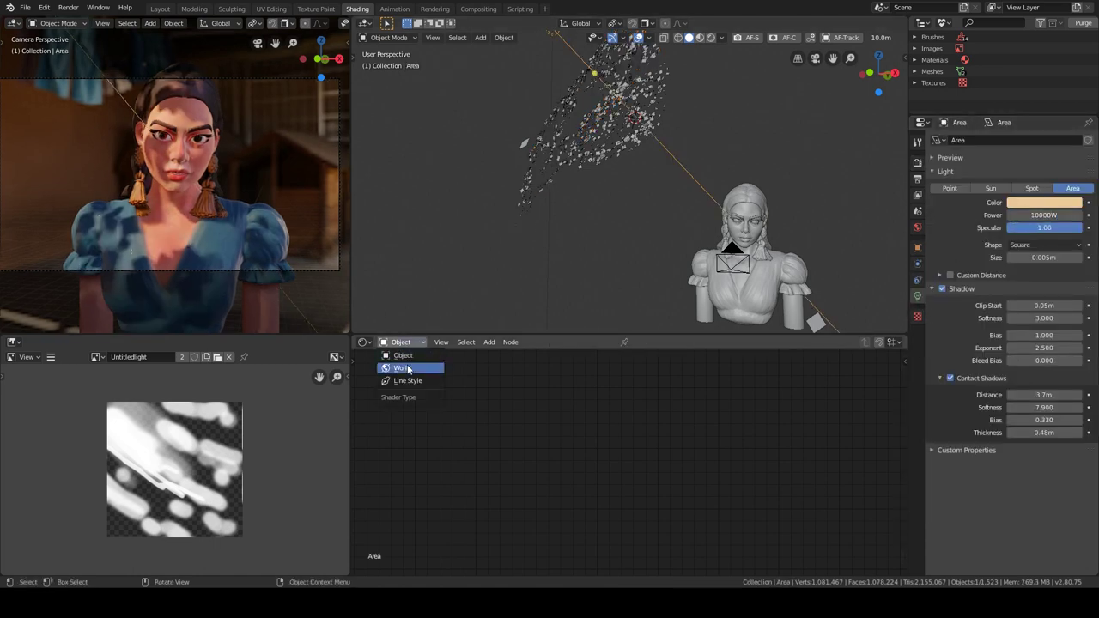
{"action": "left_click", "coordinate": [404, 367]}
{"action": "scroll", "coordinate": [636, 475], "scroll_direction": "up", "scroll_amount": 5}
{"action": "left_click_drag", "start_coordinate": [637, 475], "coordinate": [604, 475]}
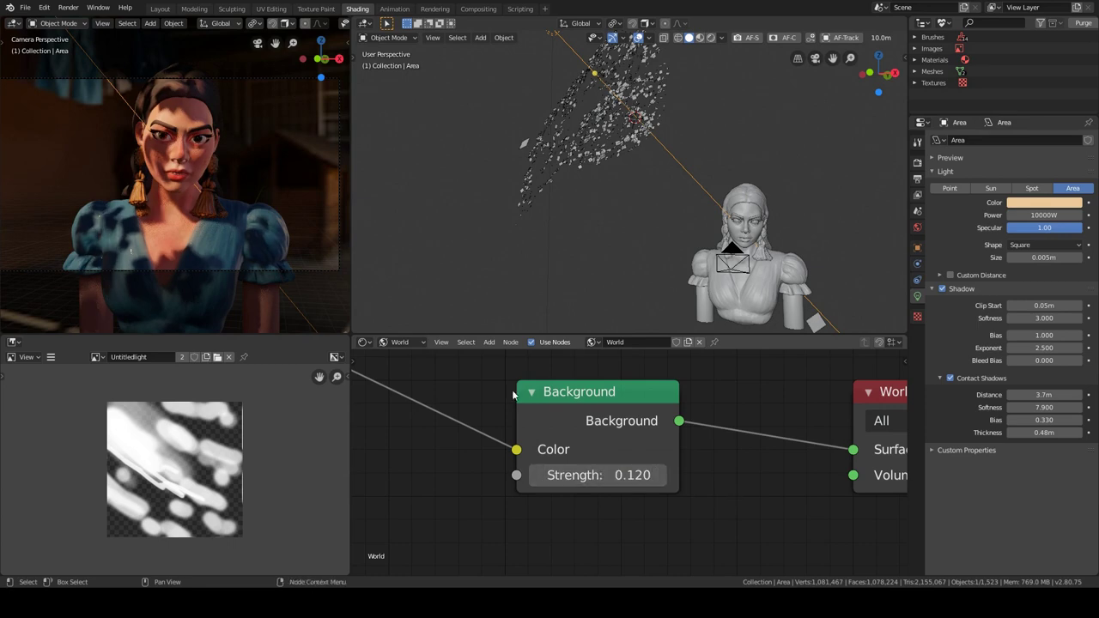
{"action": "scroll", "coordinate": [668, 192], "scroll_direction": "up", "scroll_amount": 5}
{"action": "scroll", "coordinate": [657, 118], "scroll_direction": "up", "scroll_amount": 3}
{"action": "left_click", "coordinate": [656, 117]}
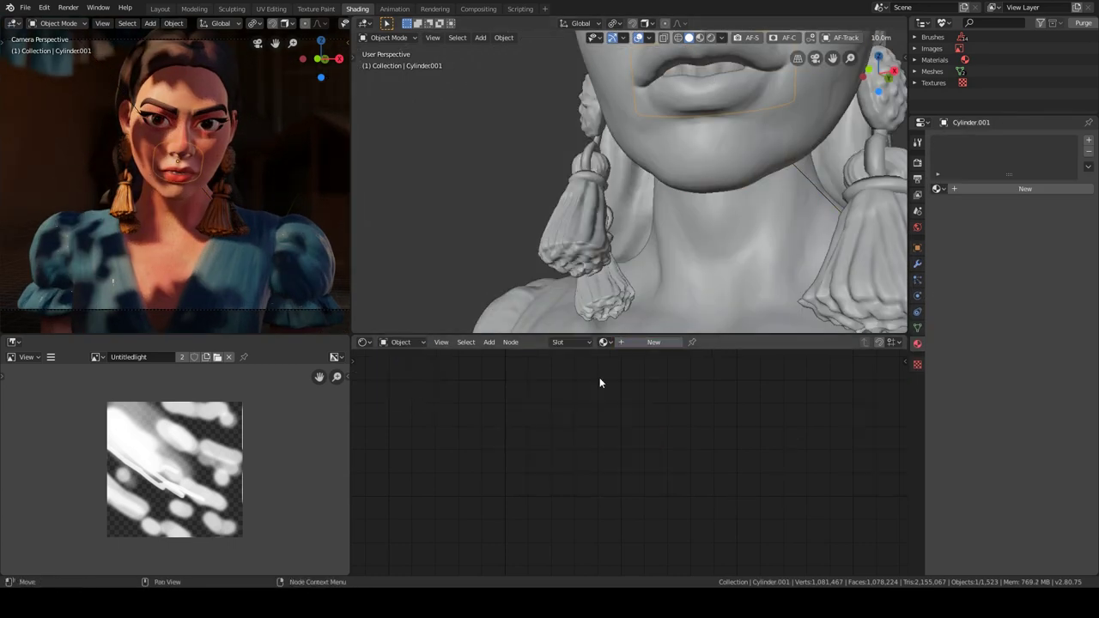
Give Cylinder.001 a new material with cream subsurface colour, subsurface 0.064 and roughness 0.255
{"action": "left_click", "coordinate": [654, 341]}
{"action": "left_click", "coordinate": [652, 491]}
{"action": "mouse_move", "coordinate": [679, 487]}
{"action": "middle_mouse_down"}
{"action": "mouse_move", "coordinate": [613, 385]}
{"action": "mouse_move", "coordinate": [640, 461]}
{"action": "middle_mouse_up"}
{"action": "left_click", "coordinate": [630, 319]}
{"action": "left_click_drag", "start_coordinate": [506, 513], "coordinate": [564, 507]}
{"action": "middle_click_drag", "start_coordinate": [564, 507], "coordinate": [559, 359]}
{"action": "left_click_drag", "start_coordinate": [618, 517], "coordinate": [559, 517]}
Select the dress and insert a Hue/Saturation/Value node before its shader
{"action": "scroll", "coordinate": [661, 148], "scroll_direction": "down", "scroll_amount": 2}
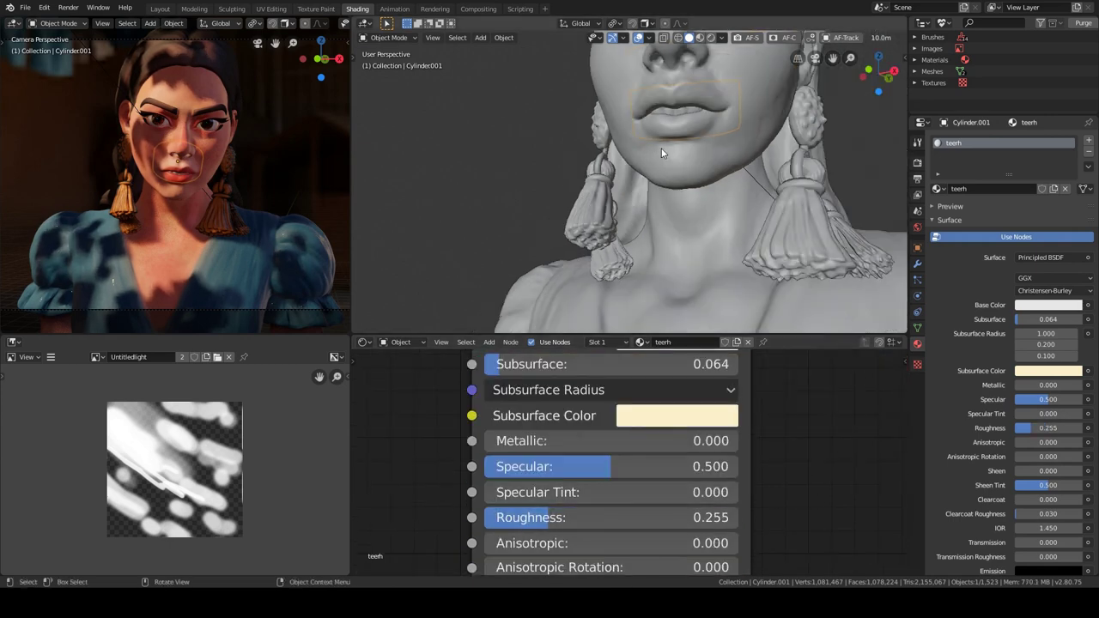
{"action": "scroll", "coordinate": [648, 181], "scroll_direction": "down", "scroll_amount": 3}
{"action": "mouse_move", "coordinate": [619, 189]}
{"action": "middle_mouse_down"}
{"action": "mouse_move", "coordinate": [672, 191]}
{"action": "mouse_move", "coordinate": [579, 201]}
{"action": "middle_mouse_up"}
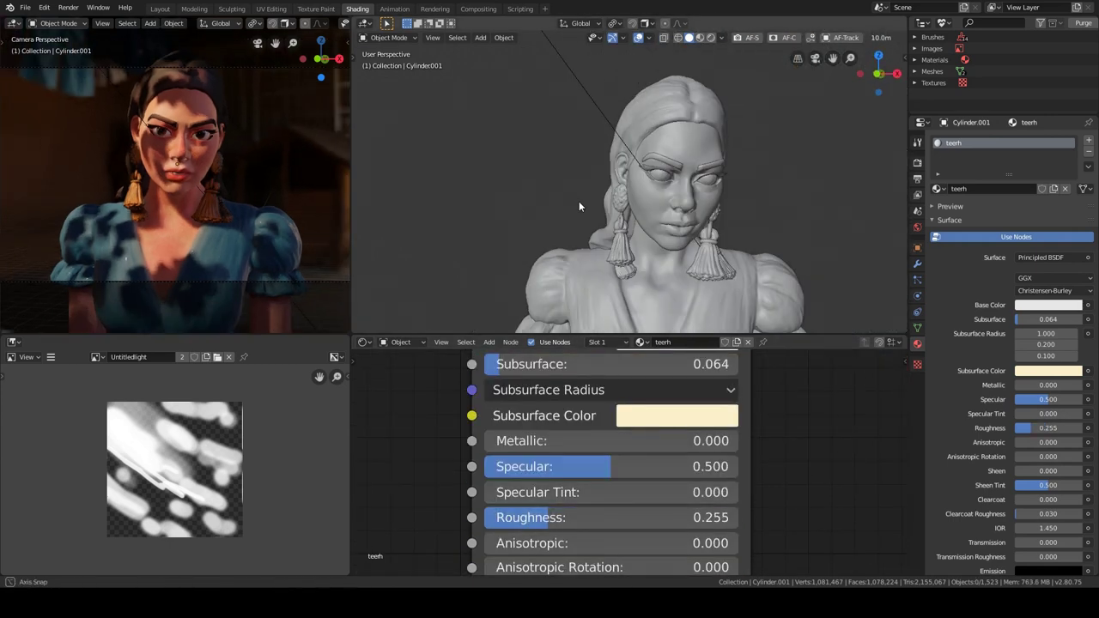
{"action": "scroll", "coordinate": [578, 201], "scroll_direction": "up", "scroll_amount": 3}
{"action": "left_click", "coordinate": [714, 183]}
{"action": "scroll", "coordinate": [562, 455], "scroll_direction": "up", "scroll_amount": 6}
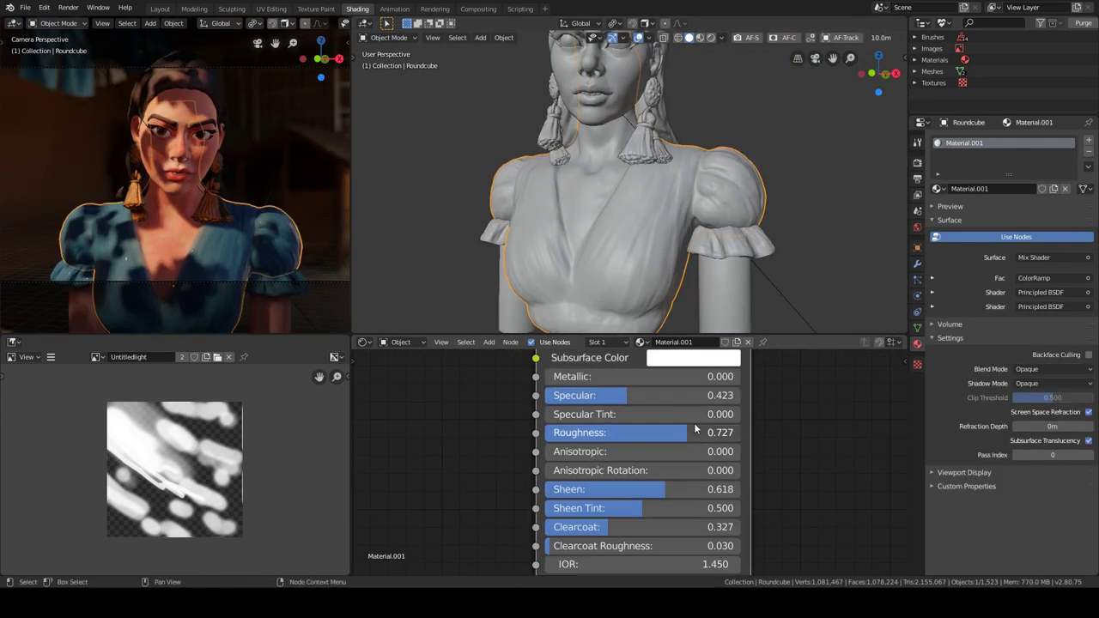
{"action": "scroll", "coordinate": [696, 427], "scroll_direction": "down", "scroll_amount": 4, "text": "shift"}
{"action": "scroll", "coordinate": [695, 428], "scroll_direction": "up", "scroll_amount": 8, "text": "shift"}
{"action": "scroll", "coordinate": [635, 481], "scroll_direction": "down", "scroll_amount": 3}
{"action": "key", "text": "shift+a"}
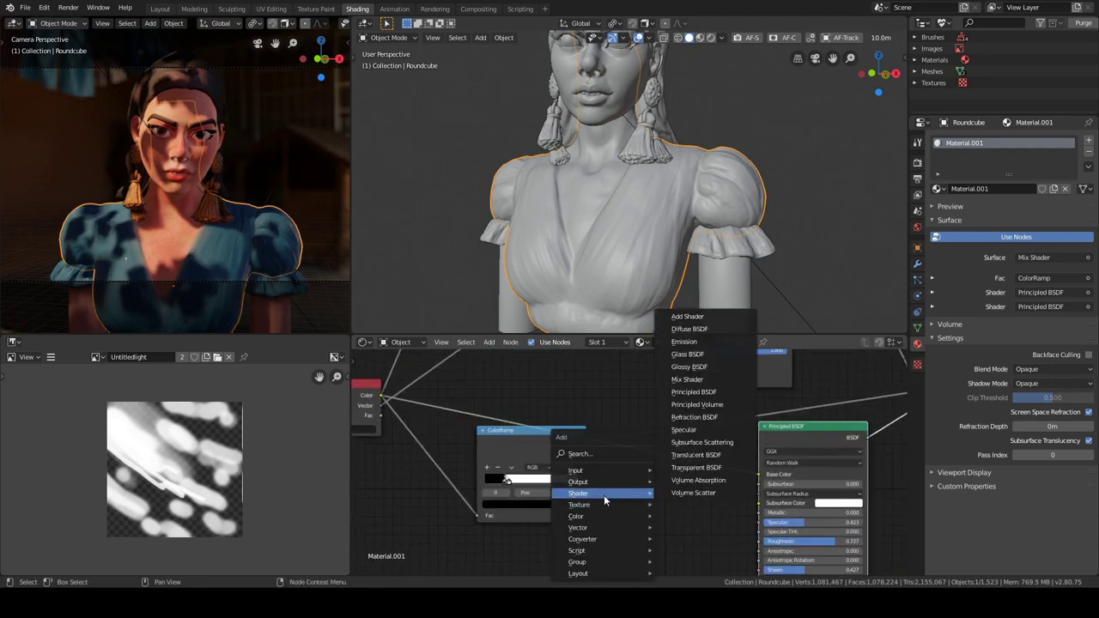
{"action": "left_click", "coordinate": [687, 539]}
{"action": "left_click", "coordinate": [593, 459]}
Raise the dress specular to 0.700 and increase its sheen slightly
{"action": "scroll", "coordinate": [593, 460], "scroll_direction": "up", "scroll_amount": 4}
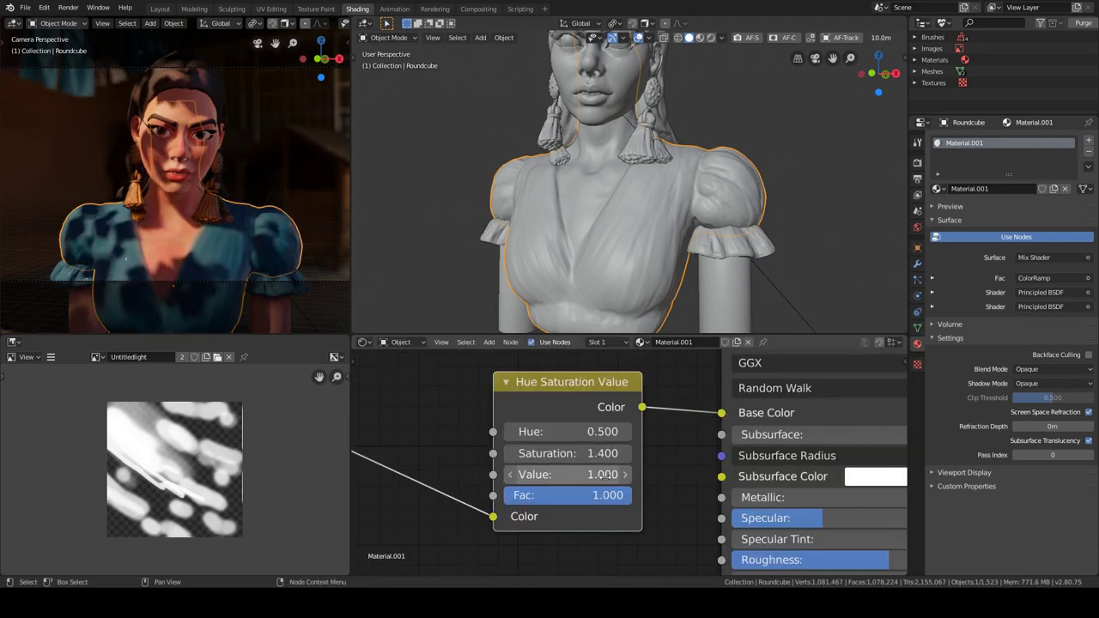
{"action": "scroll", "coordinate": [513, 479], "scroll_direction": "down", "scroll_amount": 4}
{"action": "scroll", "coordinate": [506, 447], "scroll_direction": "down", "scroll_amount": 2}
{"action": "scroll", "coordinate": [554, 474], "scroll_direction": "up", "scroll_amount": 5}
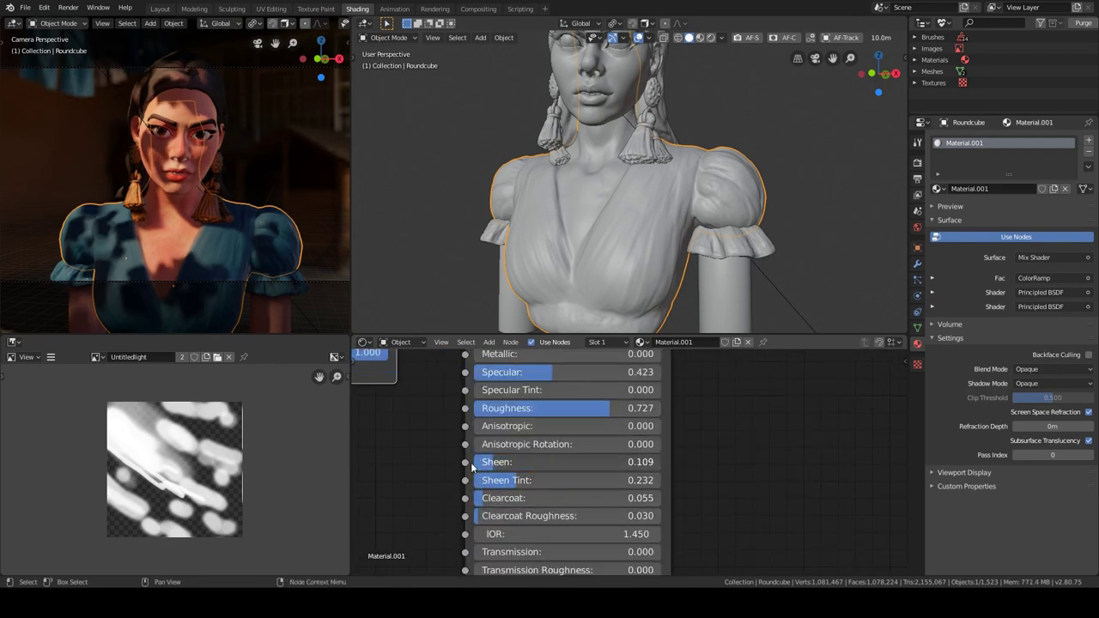
{"action": "middle_click_drag", "start_coordinate": [471, 466], "coordinate": [481, 548]}
{"action": "left_click_drag", "start_coordinate": [558, 453], "coordinate": [616, 453]}
{"action": "scroll", "coordinate": [525, 460], "scroll_direction": "down", "scroll_amount": 5}
{"action": "scroll", "coordinate": [532, 447], "scroll_direction": "down", "scroll_amount": 2}
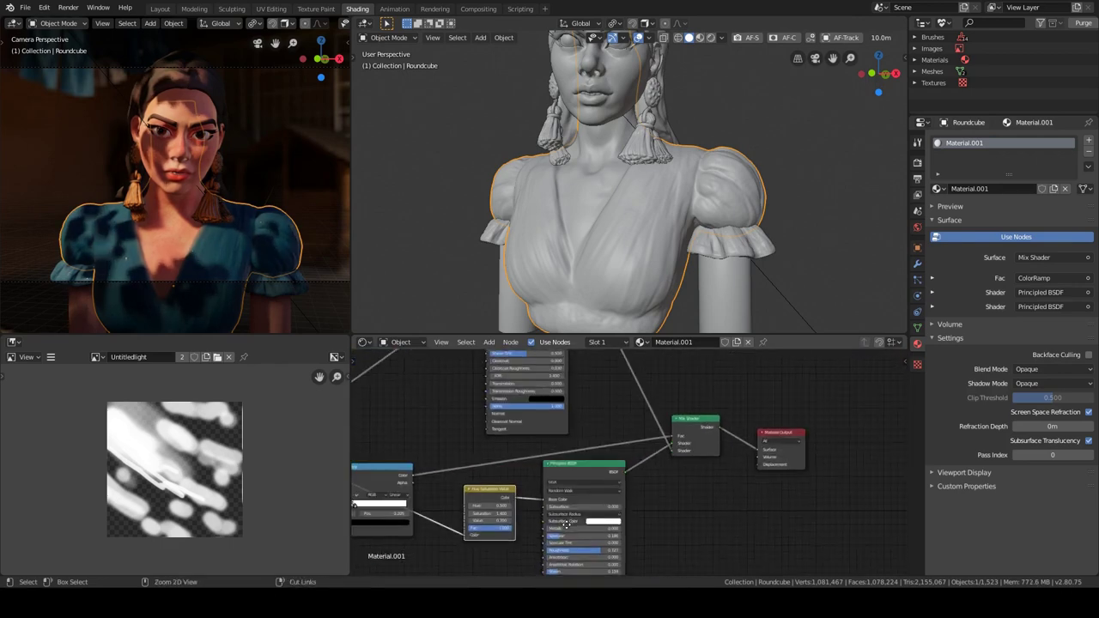
{"action": "scroll", "coordinate": [557, 427], "scroll_direction": "up", "scroll_amount": 1}
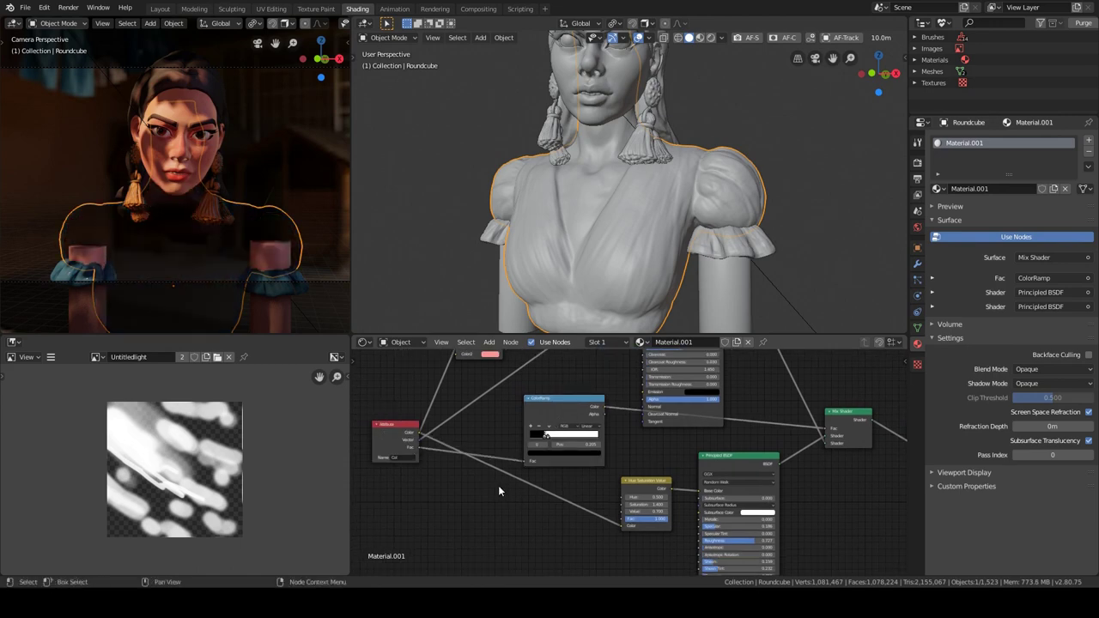
{"action": "middle_click_drag", "start_coordinate": [497, 490], "coordinate": [490, 483]}
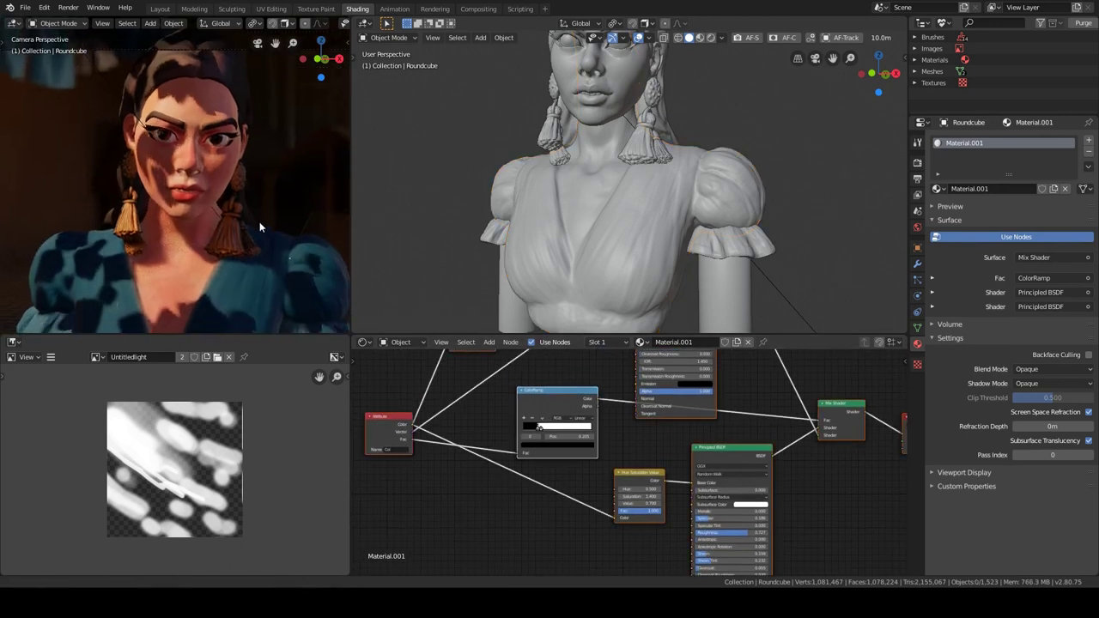
{"action": "scroll", "coordinate": [558, 447], "scroll_direction": "down", "scroll_amount": 2}
Feed a Layer Weight facing output into a ColorRamp sharpened to a thin edge band
{"action": "key", "text": "shift+a"}
{"action": "left_click", "coordinate": [711, 283]}
{"action": "left_click", "coordinate": [717, 464]}
{"action": "left_click", "coordinate": [734, 468], "text": "ctrl+shift"}
{"action": "scroll", "coordinate": [734, 468], "scroll_direction": "up", "scroll_amount": 3}
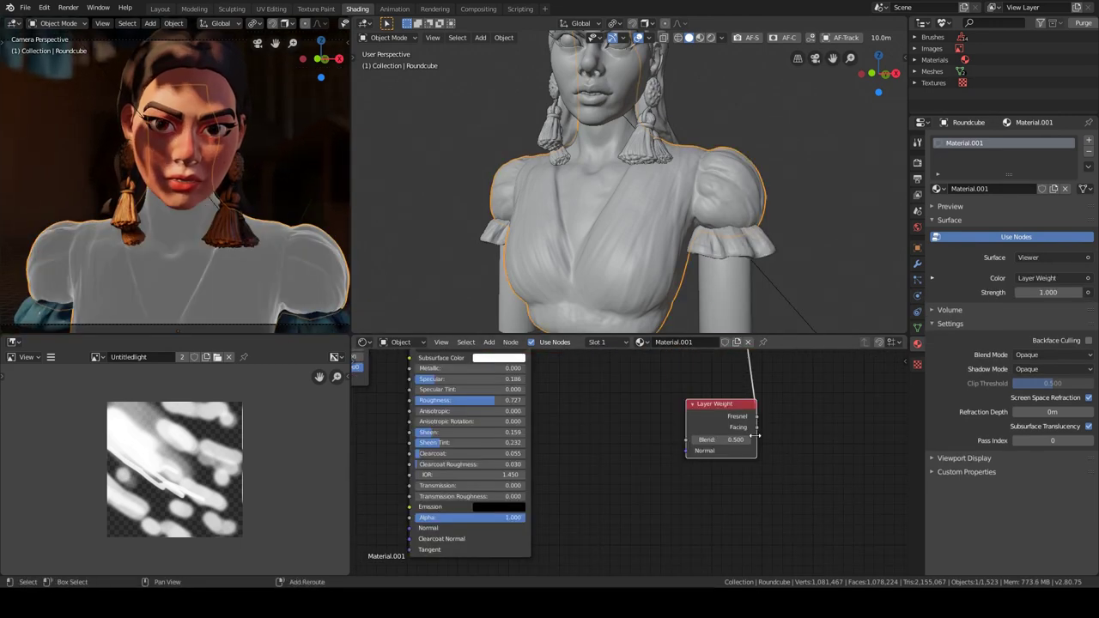
{"action": "left_click", "coordinate": [846, 538]}
{"action": "left_click", "coordinate": [768, 390]}
{"action": "middle_click_drag", "start_coordinate": [769, 390], "coordinate": [603, 455]}
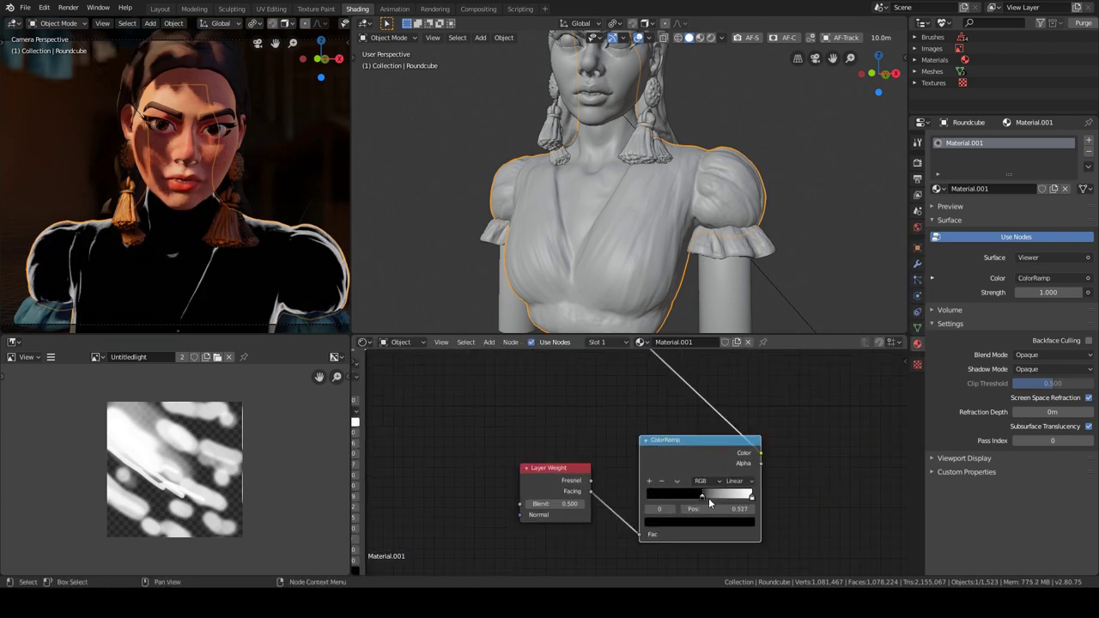
{"action": "scroll", "coordinate": [752, 501], "scroll_direction": "down", "scroll_amount": 4}
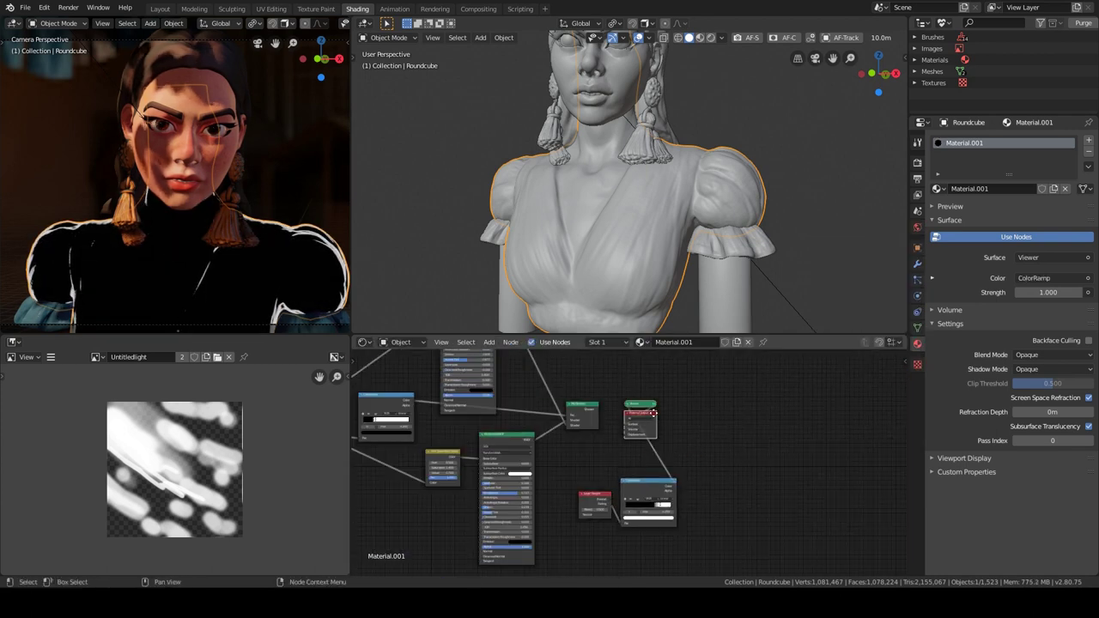
Mix a cyan Glossy BSDF into the dress through a Mix Shader, then select the hair
{"action": "left_click_drag", "start_coordinate": [654, 413], "coordinate": [828, 413]}
{"action": "key", "text": "shift+a"}
{"action": "left_click", "coordinate": [780, 269]}
{"action": "left_click", "coordinate": [636, 421]}
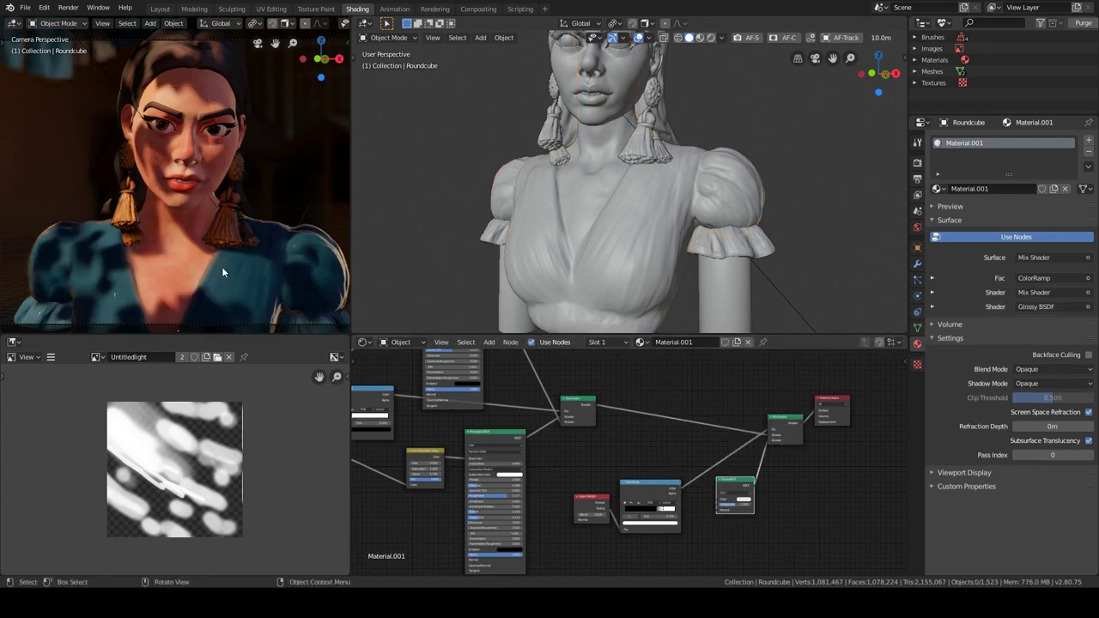
{"action": "scroll", "coordinate": [665, 460], "scroll_direction": "up", "scroll_amount": 4}
{"action": "left_click", "coordinate": [678, 444]}
{"action": "left_click", "coordinate": [721, 348]}
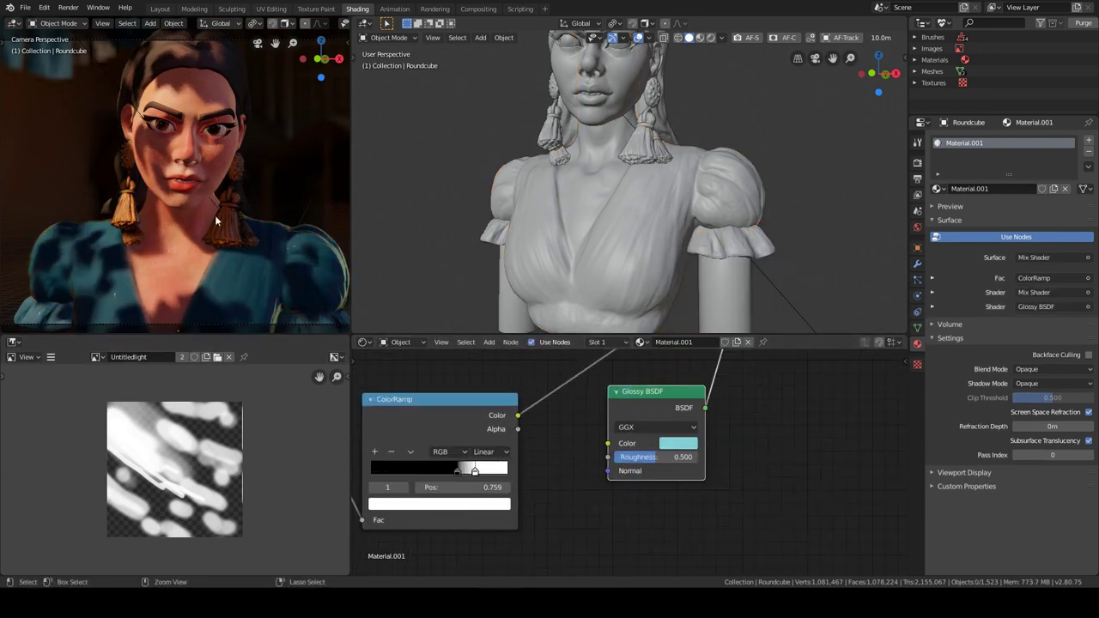
{"action": "left_click", "coordinate": [219, 243]}
{"action": "key", "text": "Home"}
Duplicate the ColorRamp for the hair and slide its stop right to darken the gradient
{"action": "scroll", "coordinate": [601, 463], "scroll_direction": "up", "scroll_amount": 3}
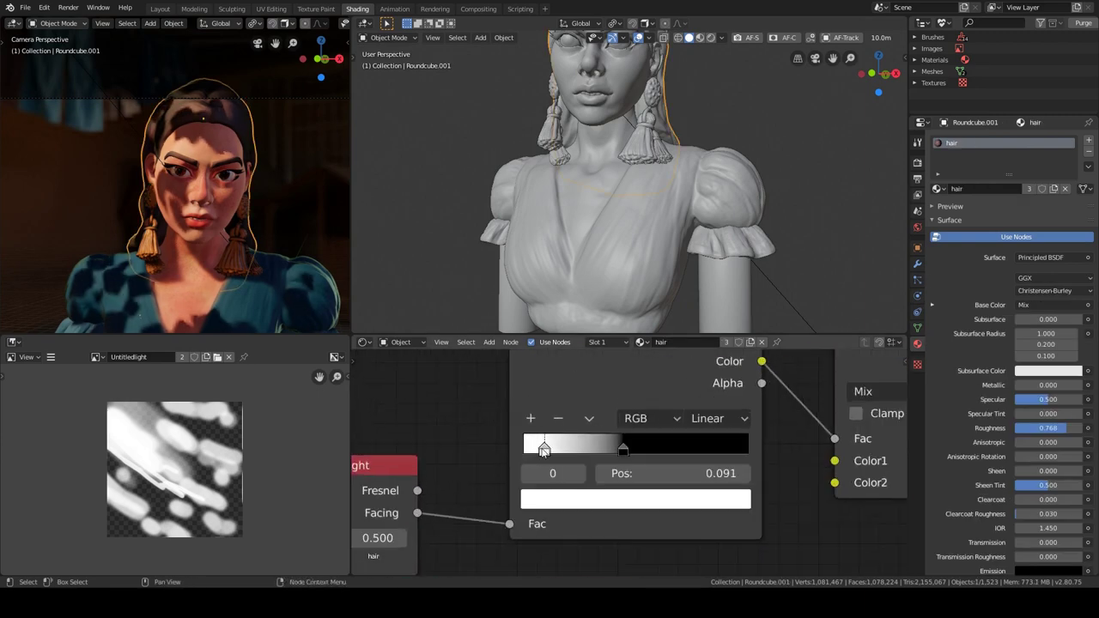
{"action": "left_click", "coordinate": [638, 479], "text": "ctrl+shift"}
{"action": "scroll", "coordinate": [534, 473], "scroll_direction": "down", "scroll_amount": 2}
{"action": "scroll", "coordinate": [534, 474], "scroll_direction": "down", "scroll_amount": 2}
{"action": "key", "text": "shift+d"}
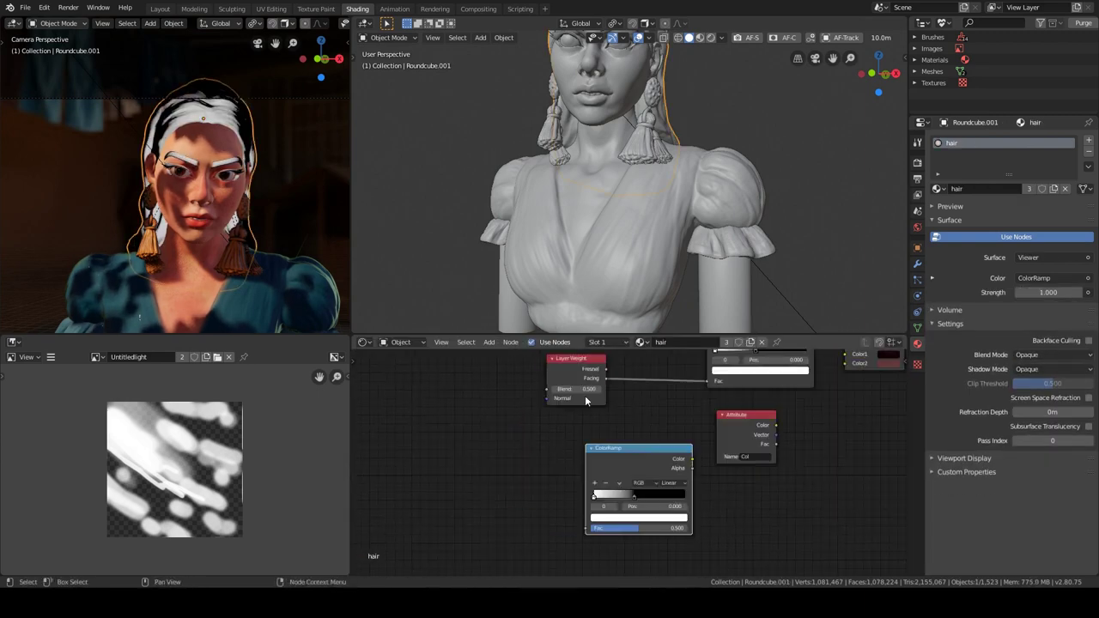
{"action": "left_click", "coordinate": [552, 484]}
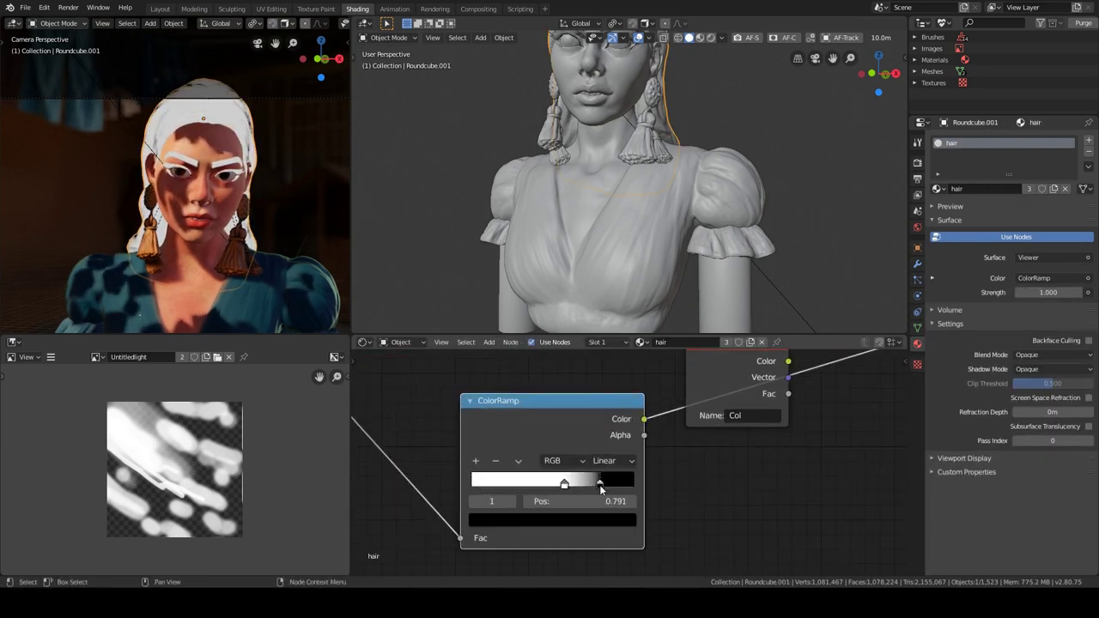
{"action": "left_click_drag", "start_coordinate": [599, 484], "coordinate": [606, 486]}
{"action": "left_click_drag", "start_coordinate": [533, 486], "coordinate": [604, 485]}
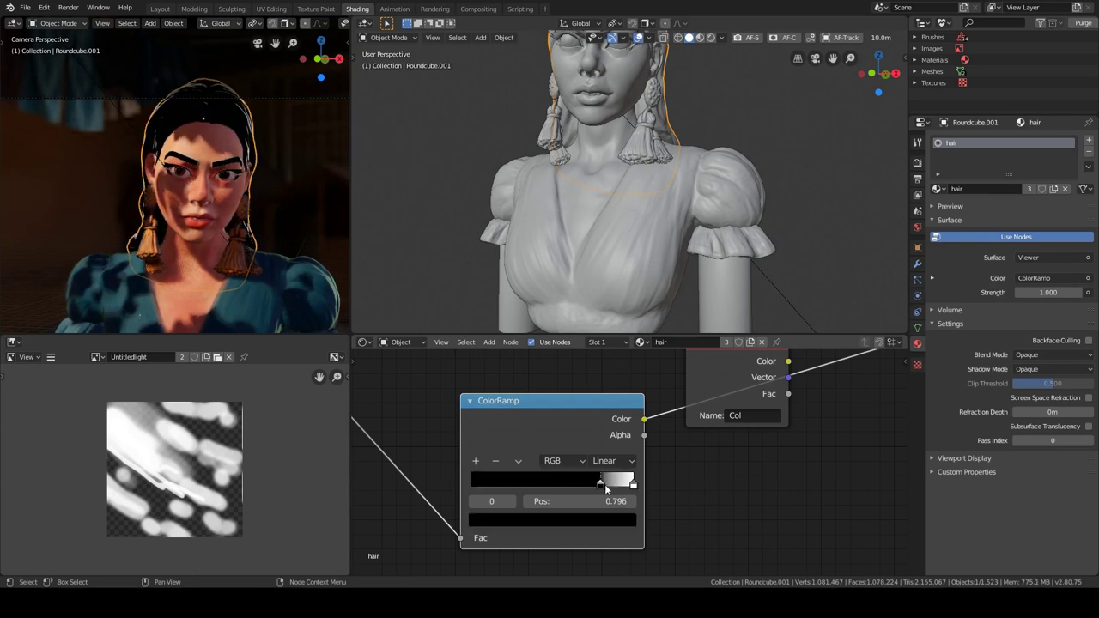
Add a Mix Shader with Glossy BSDF to the hair and drive its factor from the ramp
{"action": "middle_click_drag", "start_coordinate": [705, 440], "coordinate": [559, 401]}
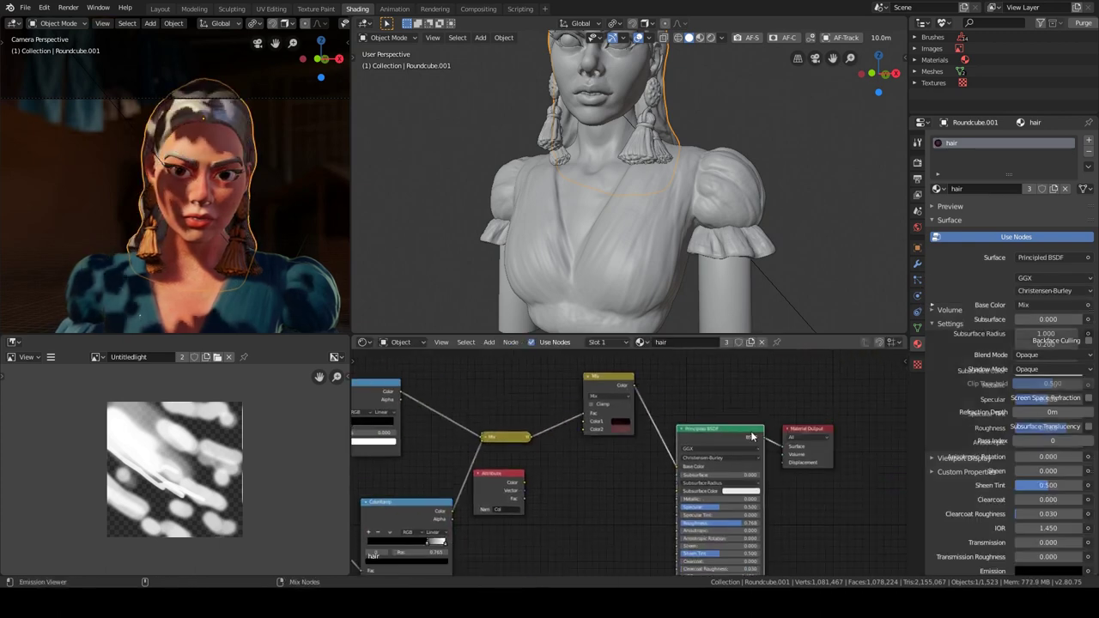
{"action": "scroll", "coordinate": [608, 405], "scroll_direction": "down", "scroll_amount": 2}
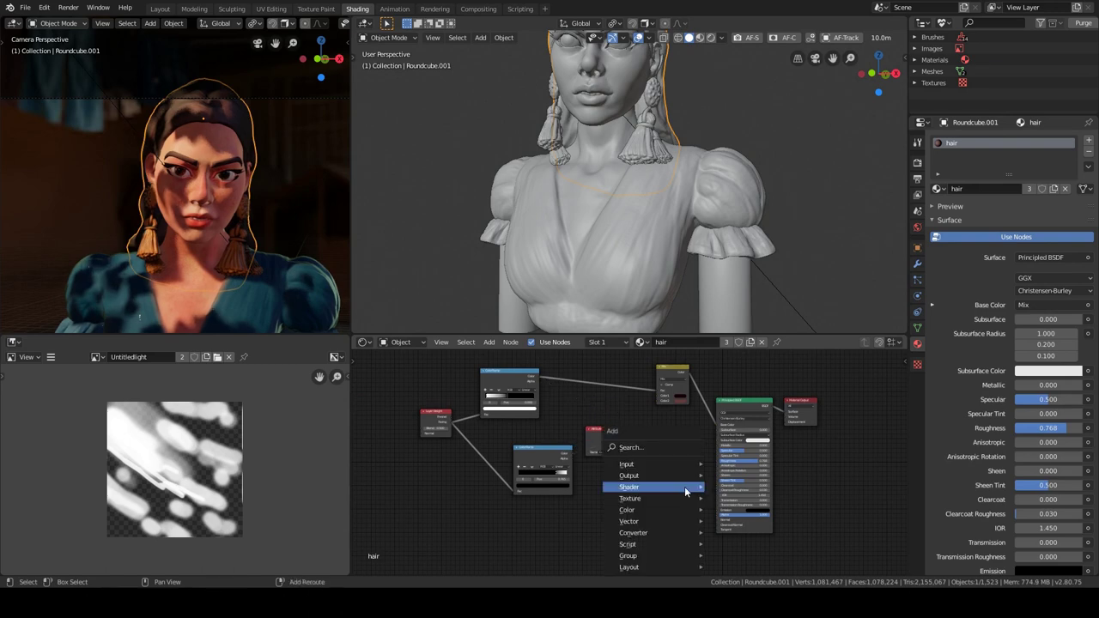
{"action": "mouse_move", "coordinate": [653, 487]}
{"action": "left_click", "coordinate": [760, 388]}
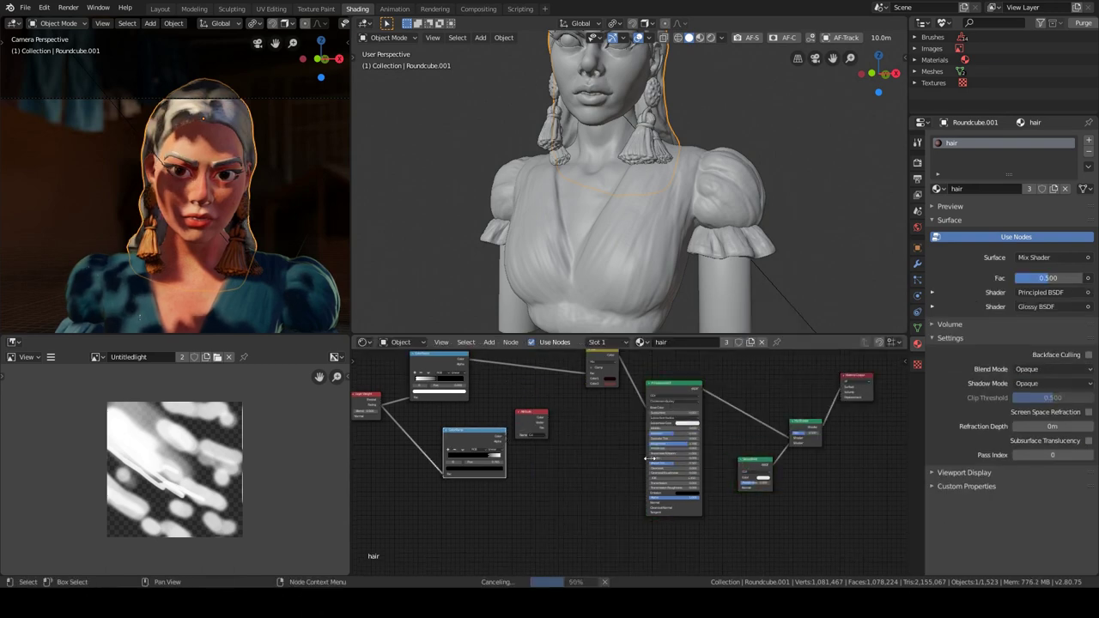
{"action": "left_click_drag", "start_coordinate": [795, 438], "coordinate": [793, 434]}
{"action": "mouse_move", "coordinate": [745, 468]}
{"action": "middle_mouse_down"}
{"action": "mouse_move", "coordinate": [630, 453]}
{"action": "mouse_move", "coordinate": [581, 478]}
{"action": "middle_mouse_up"}
{"action": "scroll", "coordinate": [621, 442], "scroll_direction": "up", "scroll_amount": 4}
{"action": "scroll", "coordinate": [219, 240], "scroll_direction": "up", "scroll_amount": 2}
{"action": "scroll", "coordinate": [544, 455], "scroll_direction": "down", "scroll_amount": 4}
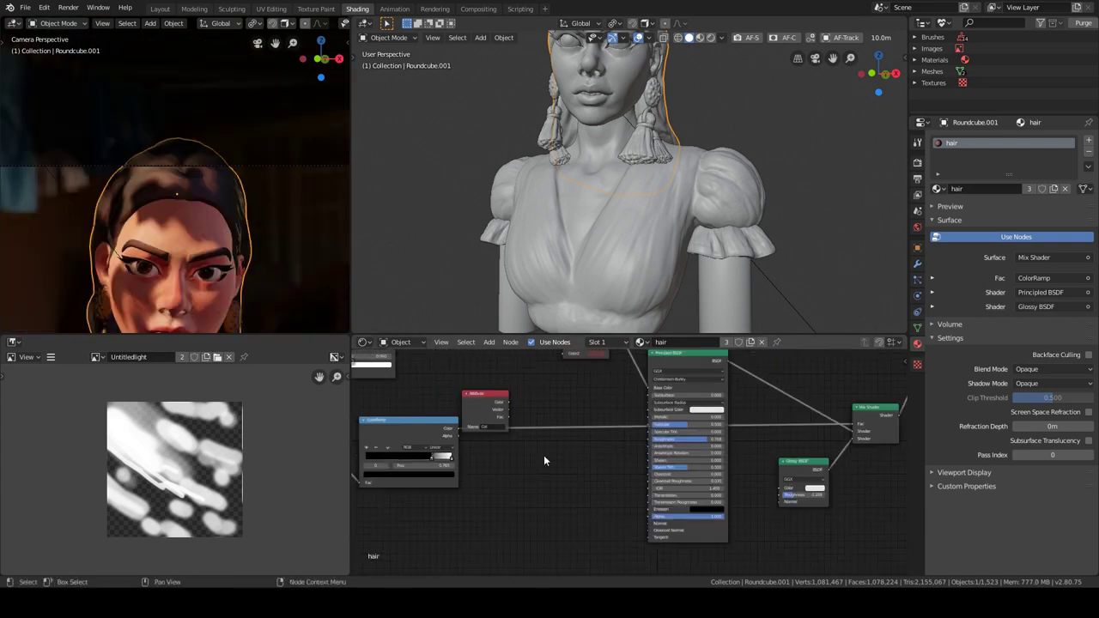
{"action": "scroll", "coordinate": [524, 469], "scroll_direction": "up", "scroll_amount": 3}
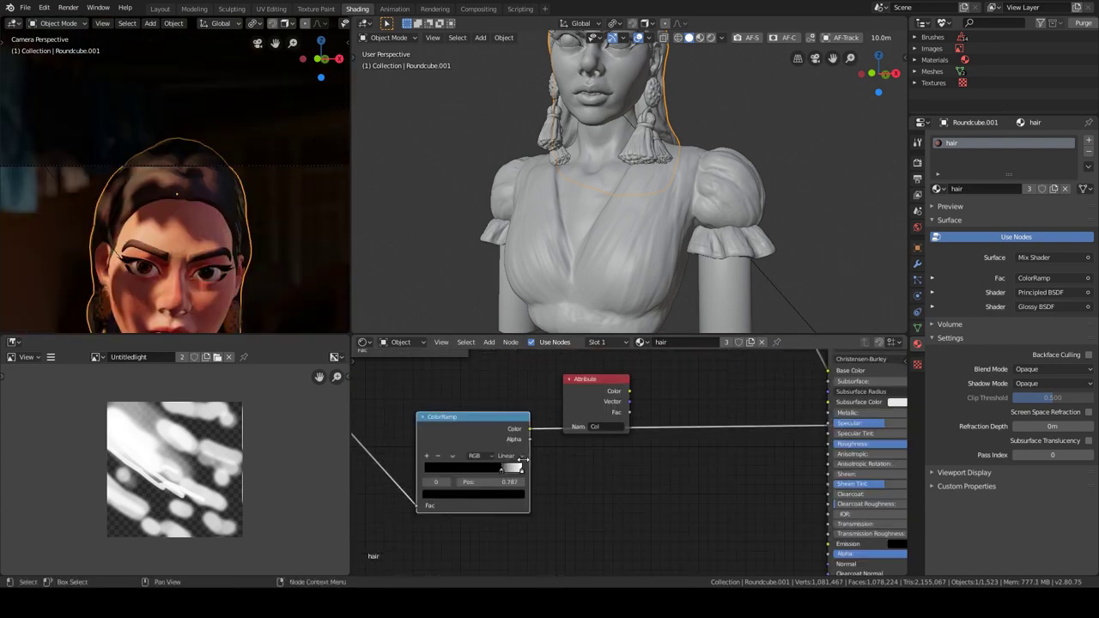
{"action": "scroll", "coordinate": [557, 462], "scroll_direction": "down", "scroll_amount": 4}
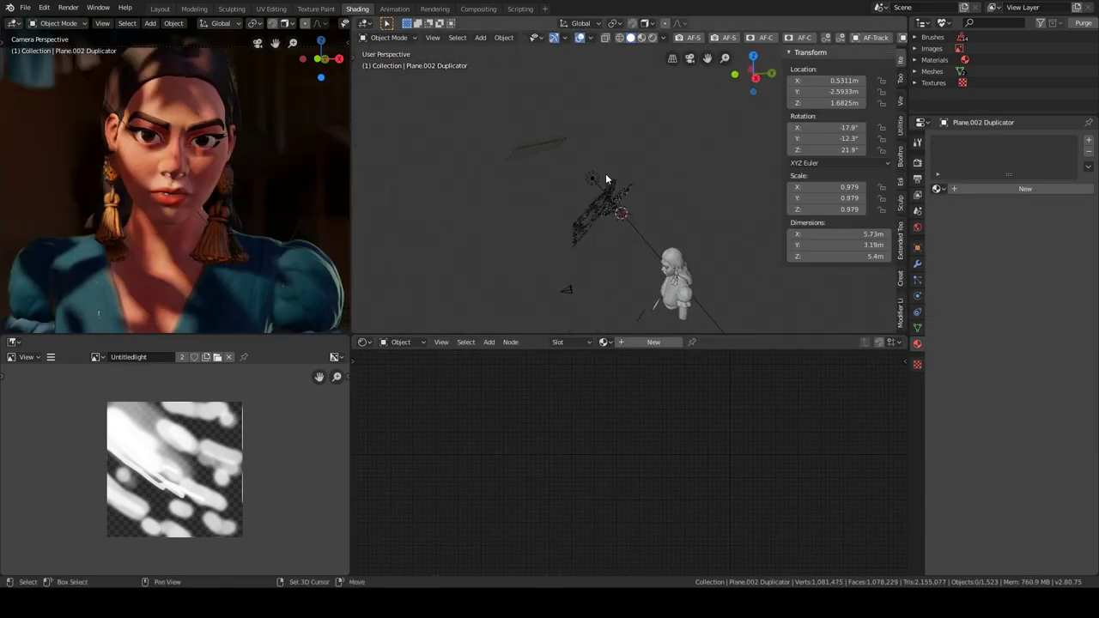
Extrude the Vert.003 branch and give it a Skin modifier with level-1 subdivision
{"action": "left_click", "coordinate": [610, 205]}
{"action": "key", "text": "KP_Decimal"}
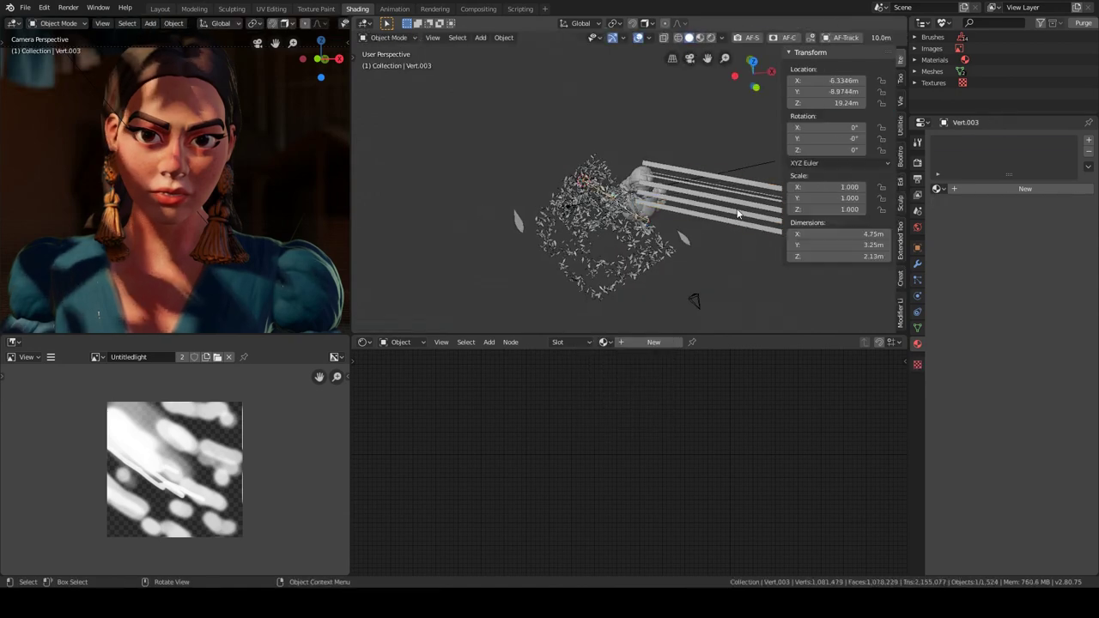
{"action": "key", "text": "Tab"}
{"action": "middle_click_drag", "start_coordinate": [744, 239], "coordinate": [745, 246]}
{"action": "key", "text": "e"}
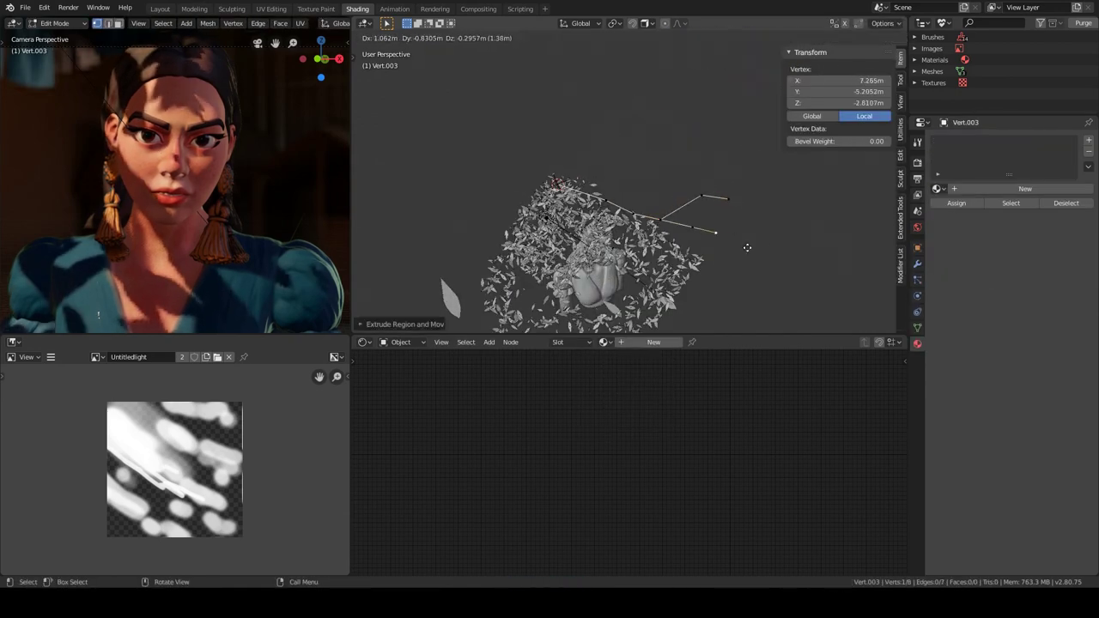
{"action": "left_click", "coordinate": [747, 247]}
{"action": "key", "text": "ctrl+shift+a"}
{"action": "left_click", "coordinate": [661, 457]}
{"action": "key", "text": "Tab"}
{"action": "key", "text": "ctrl+1"}
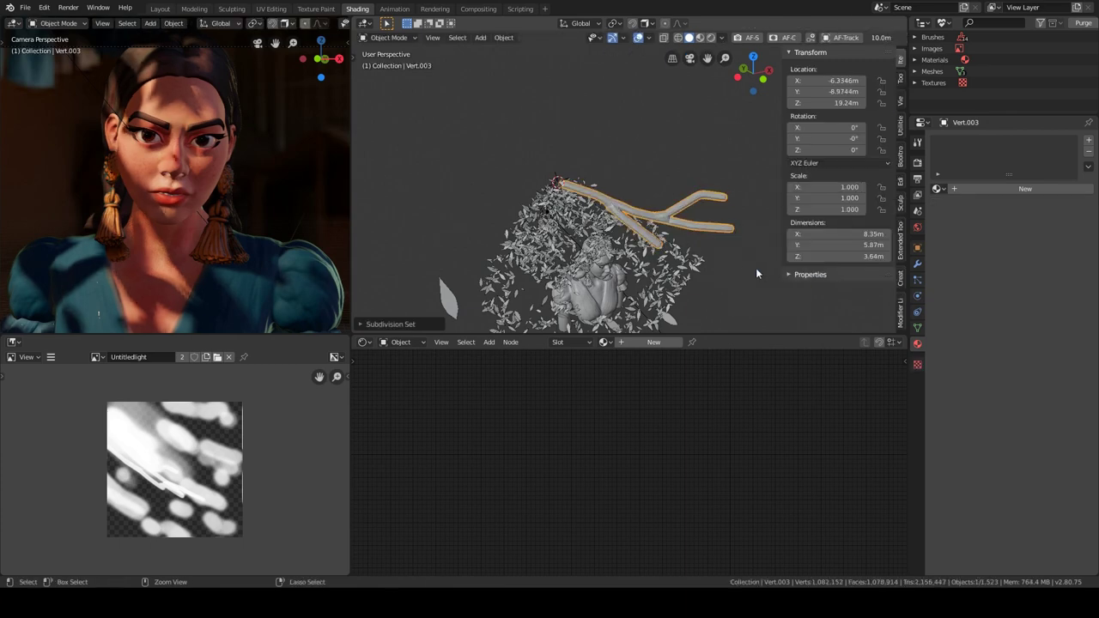
Move the Vert.003 branch to a new position and resize its thickness
{"action": "middle_click_drag", "start_coordinate": [756, 273], "coordinate": [716, 245]}
{"action": "key", "text": "g"}
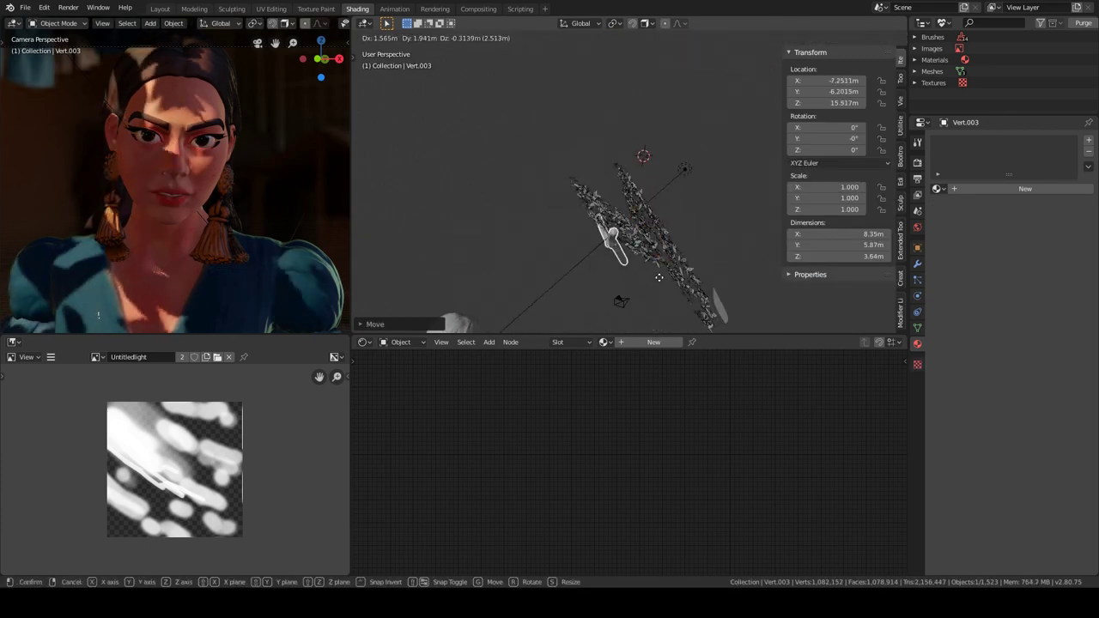
{"action": "left_click", "coordinate": [659, 278]}
{"action": "key", "text": "Tab"}
{"action": "key", "text": "s"}
{"action": "key", "text": "Return"}
{"action": "key", "text": "Tab"}
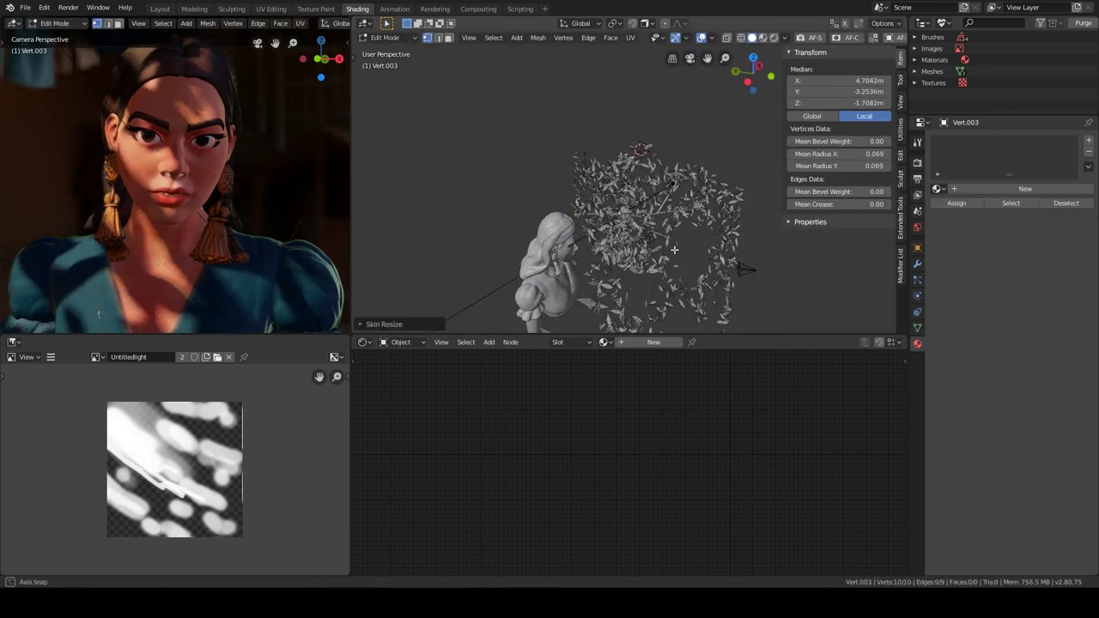
{"action": "key", "text": "r"}
Move and rotate the Vert.002 branch to shift its leaf shadows
{"action": "left_click", "coordinate": [723, 208]}
{"action": "middle_click_drag", "start_coordinate": [724, 208], "coordinate": [751, 185]}
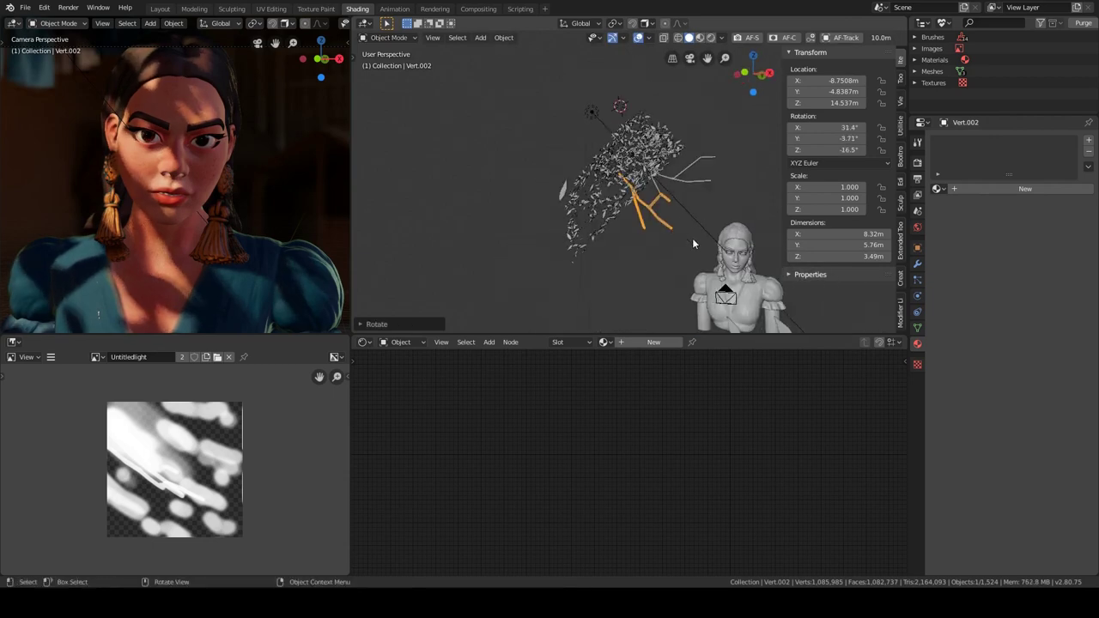
{"action": "key", "text": "g"}
{"action": "left_click", "coordinate": [763, 174]}
{"action": "key", "text": "r"}
{"action": "left_click", "coordinate": [755, 167]}
{"action": "key", "text": "g"}
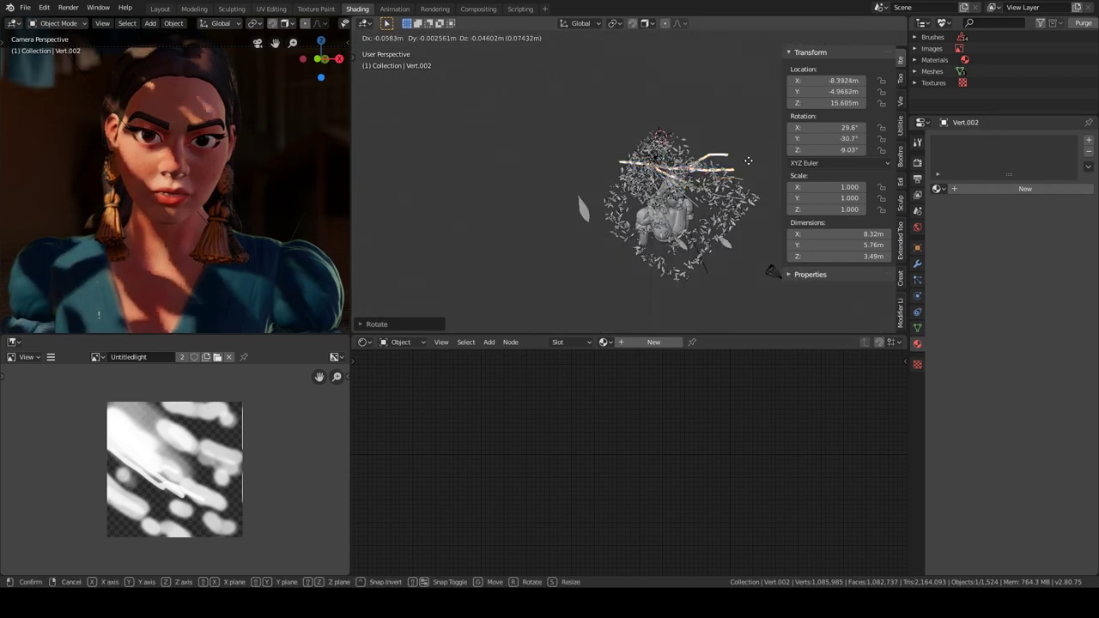
{"action": "middle_click_drag", "start_coordinate": [696, 259], "coordinate": [691, 153]}
{"action": "scroll", "coordinate": [691, 153], "scroll_direction": "up", "scroll_amount": 5}
{"action": "scroll", "coordinate": [615, 155], "scroll_direction": "down", "scroll_amount": 5}
Select the bust, zoom in and centre the view on it
{"action": "left_click", "coordinate": [616, 155]}
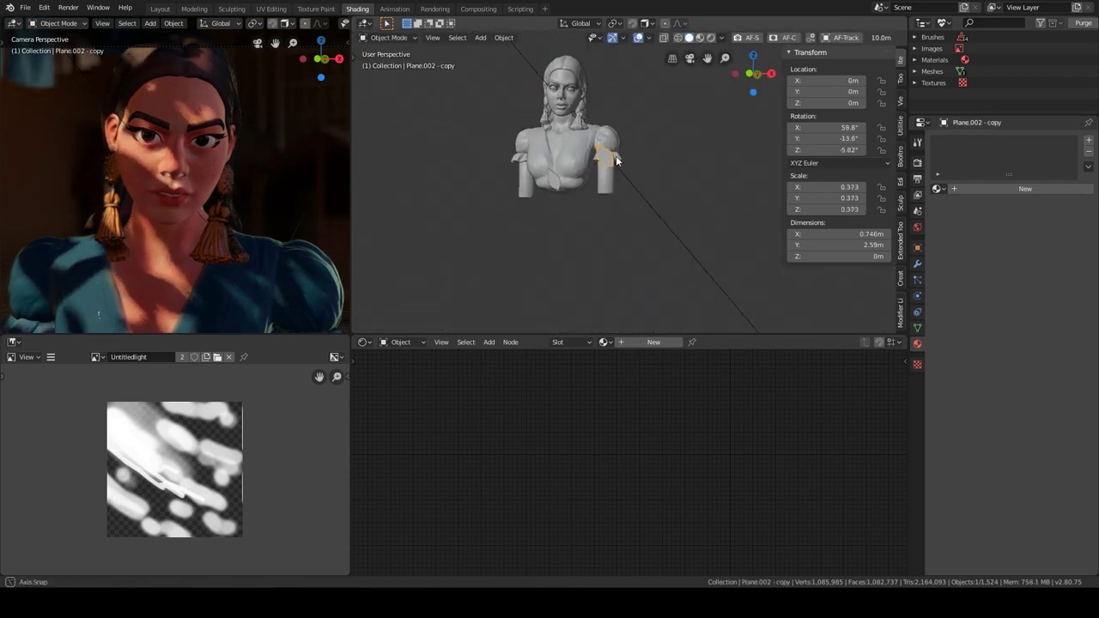
{"action": "middle_click_drag", "start_coordinate": [616, 155], "coordinate": [618, 243]}
{"action": "left_click_drag", "start_coordinate": [588, 171], "coordinate": [659, 245]}
{"action": "key", "text": "KP_Decimal"}
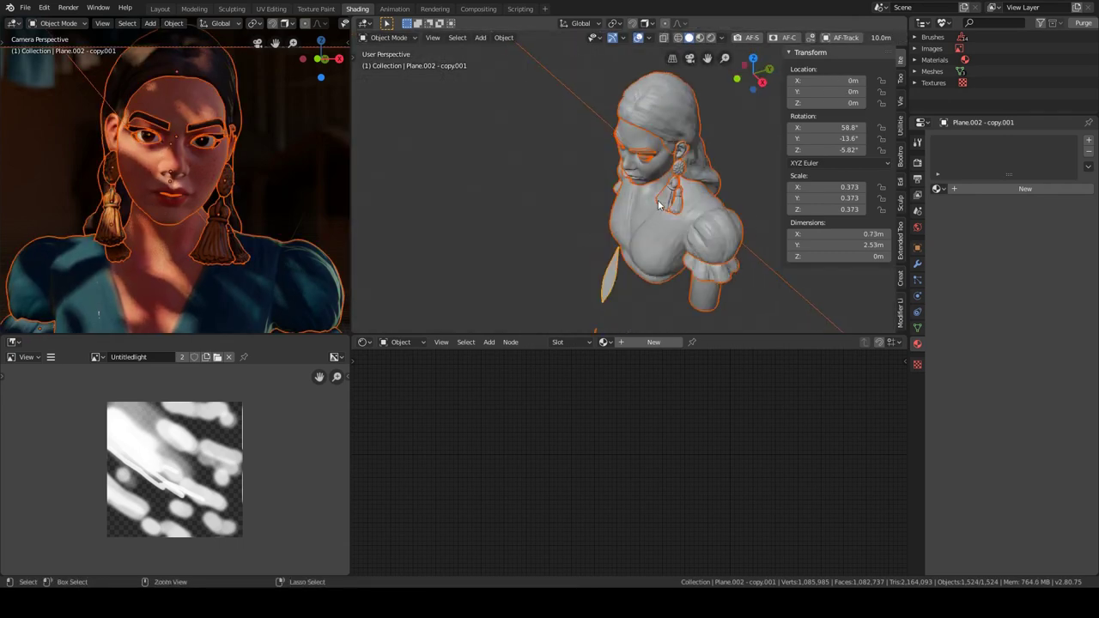
{"action": "scroll", "coordinate": [699, 185], "scroll_direction": "down", "scroll_amount": 2}
Add an area light, scale it up and give it an orange-brown colour
{"action": "key", "text": "shift+a"}
{"action": "left_click", "coordinate": [736, 400]}
{"action": "middle_click_drag", "start_coordinate": [747, 273], "coordinate": [731, 201]}
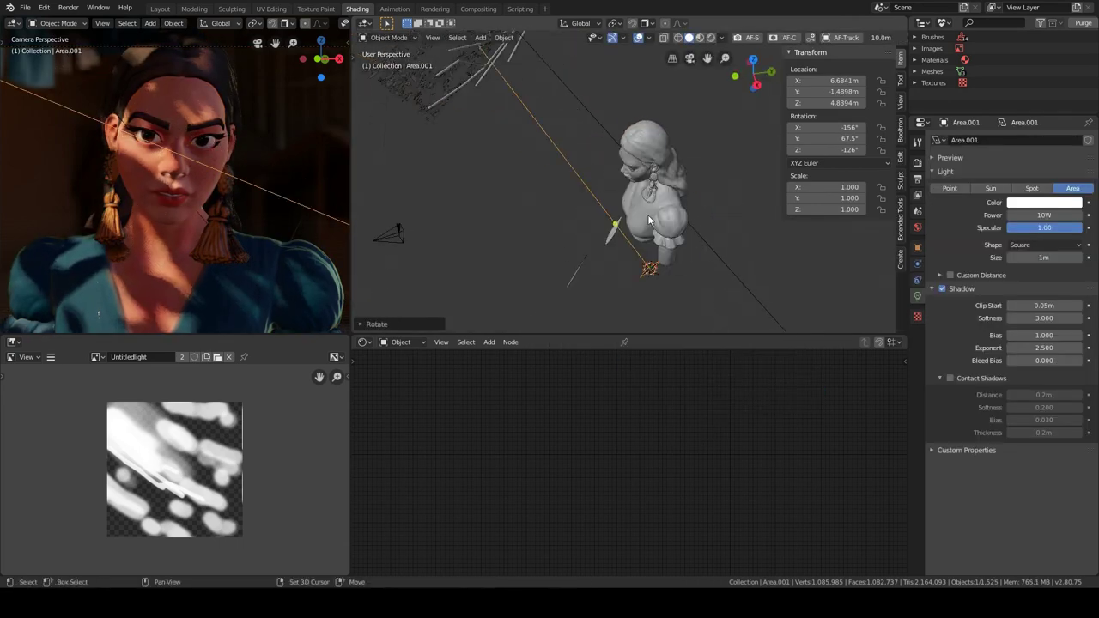
{"action": "key", "text": "s"}
{"action": "left_click", "coordinate": [1045, 202]}
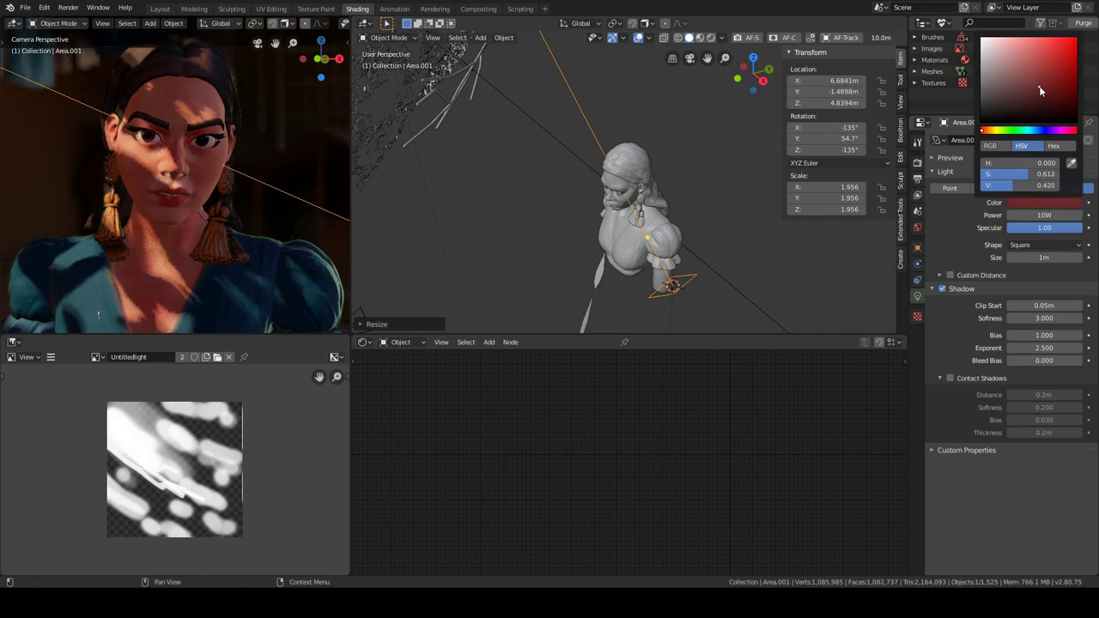
{"action": "left_click", "coordinate": [988, 129]}
{"action": "key", "text": "s"}
{"action": "left_click", "coordinate": [1017, 234]}
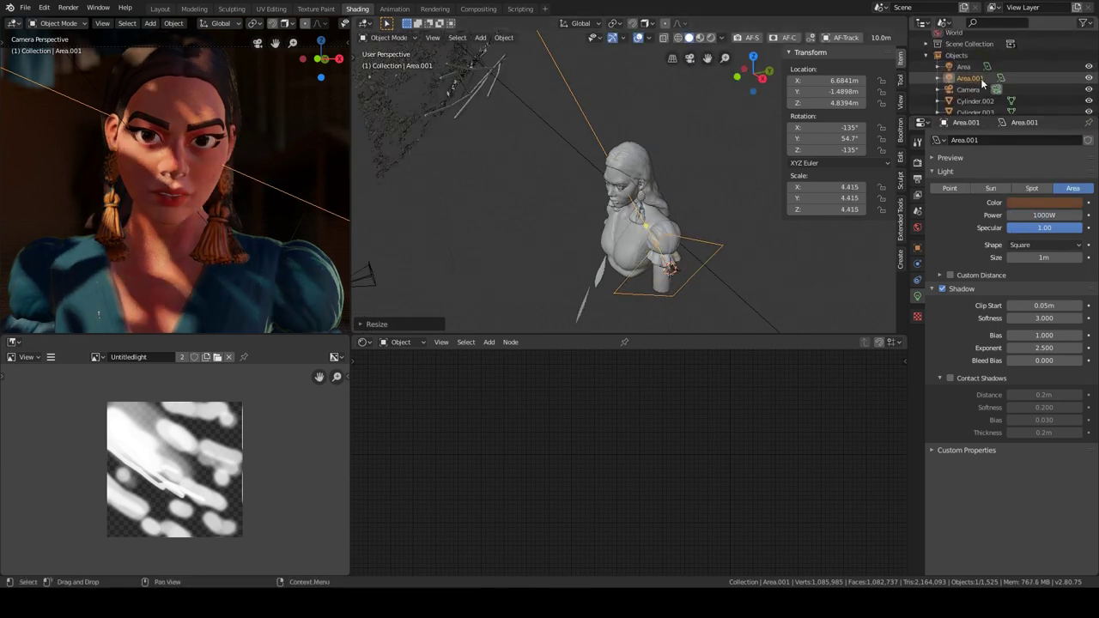
Hide the new area light in the Outliner
{"action": "left_click", "coordinate": [1089, 77]}
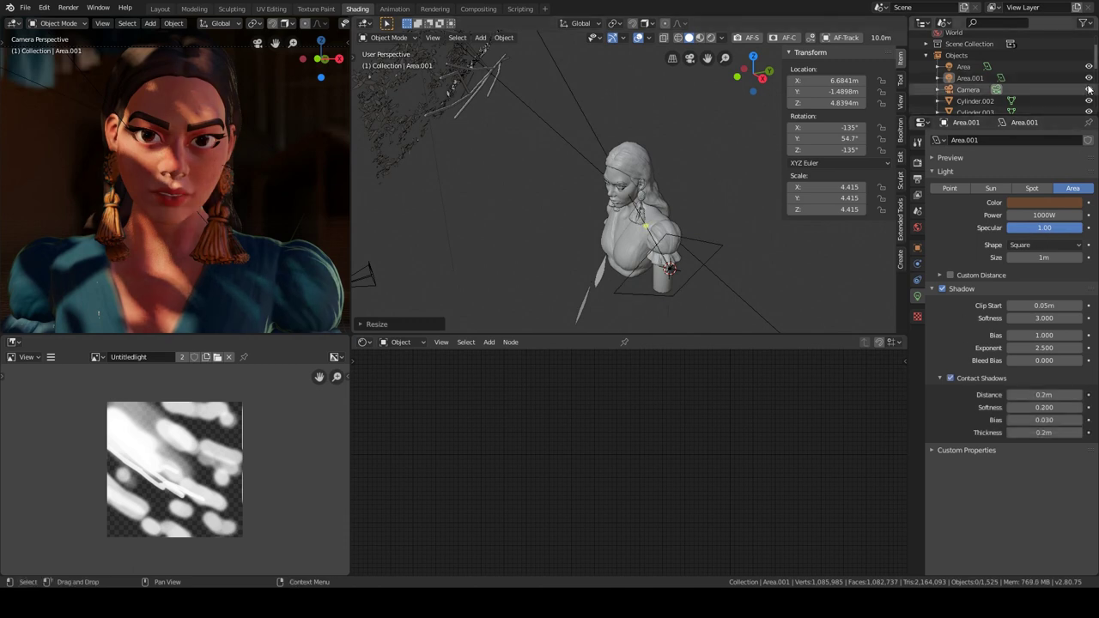
{"action": "right_click", "coordinate": [1088, 84]}
{"action": "right_click", "coordinate": [670, 150]}
{"action": "key", "text": "Escape"}
{"action": "key", "text": "q"}
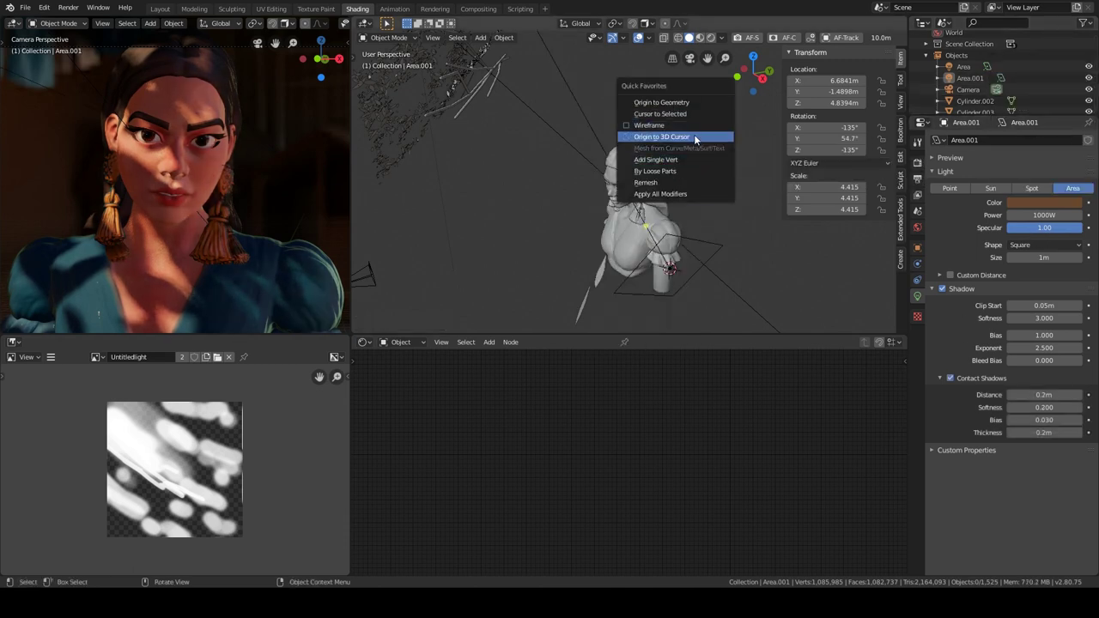
{"action": "left_click", "coordinate": [695, 139]}
{"action": "right_click", "coordinate": [988, 122]}
{"action": "key", "text": "q"}
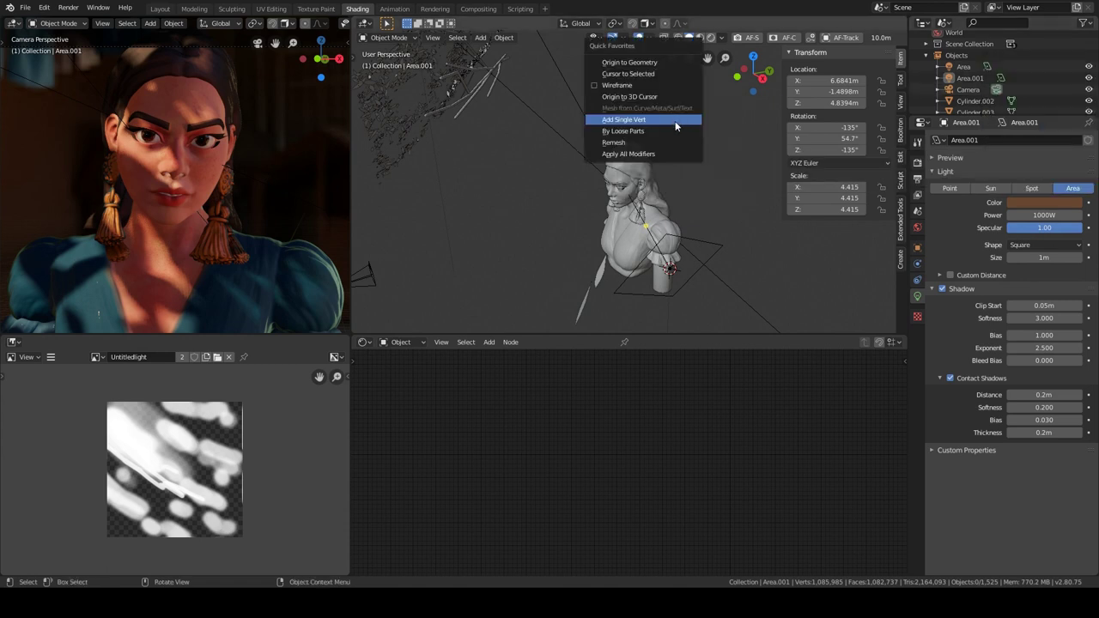
{"action": "key", "text": "q"}
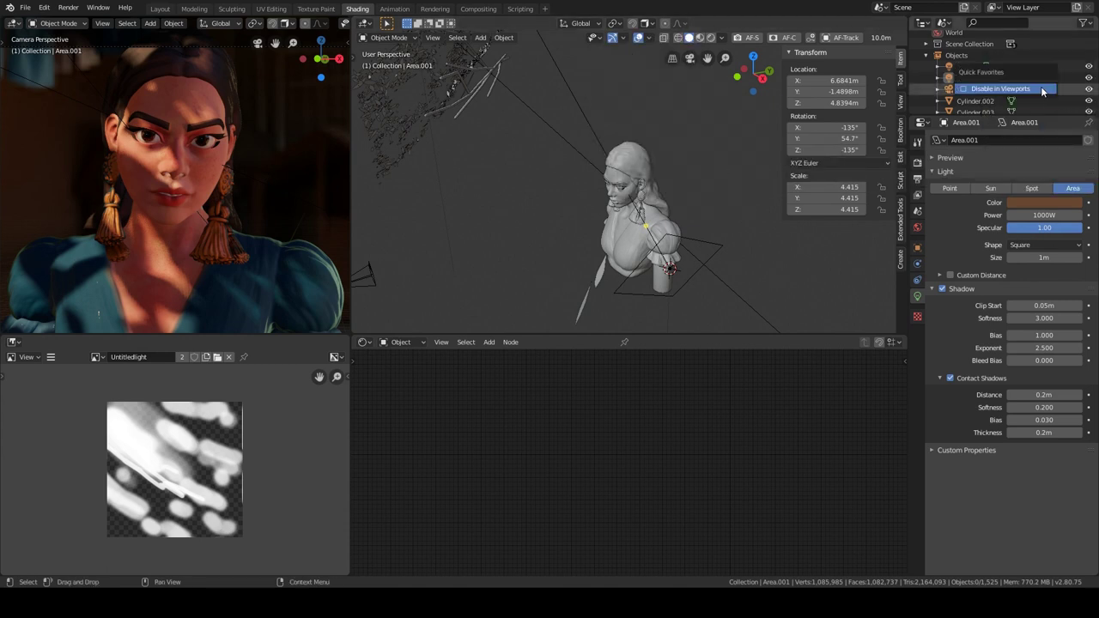
{"action": "middle_click_drag", "start_coordinate": [651, 203], "coordinate": [666, 253]}
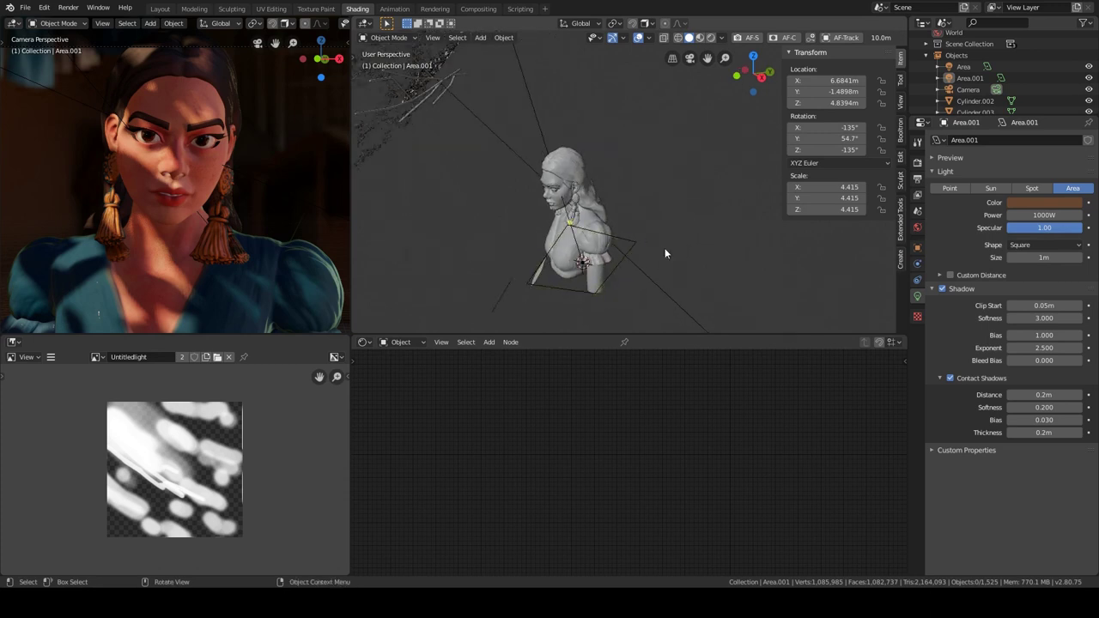
Duplicate it into a light-blue 10000 W spot light rotated toward the bust
{"action": "key", "text": "shift+d"}
{"action": "middle_click_drag", "start_coordinate": [580, 258], "coordinate": [729, 183]}
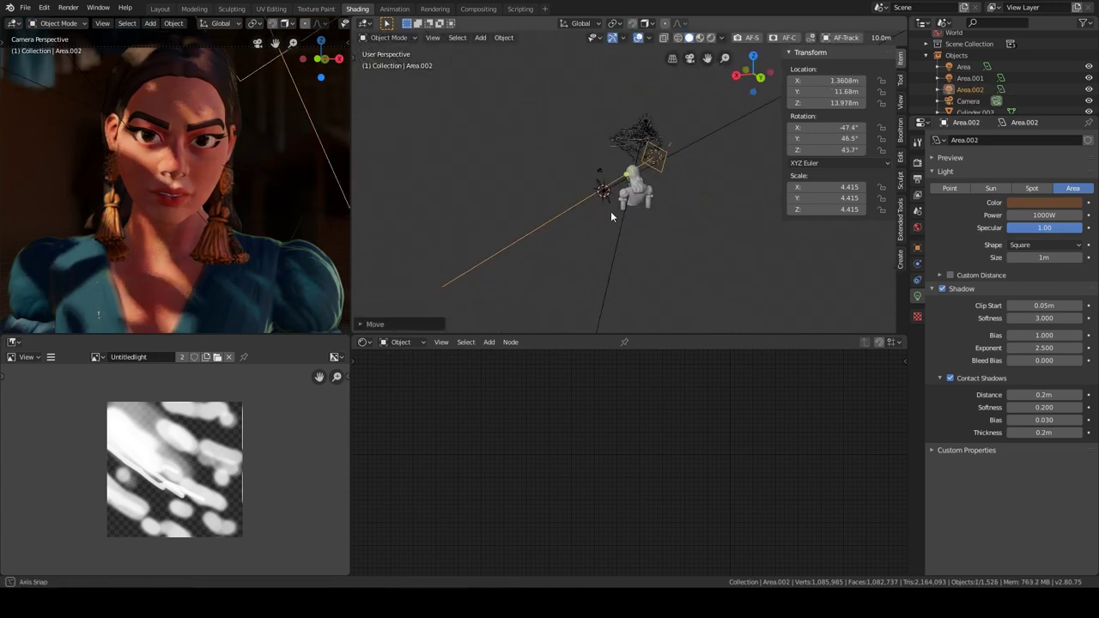
{"action": "left_click", "coordinate": [1032, 188]}
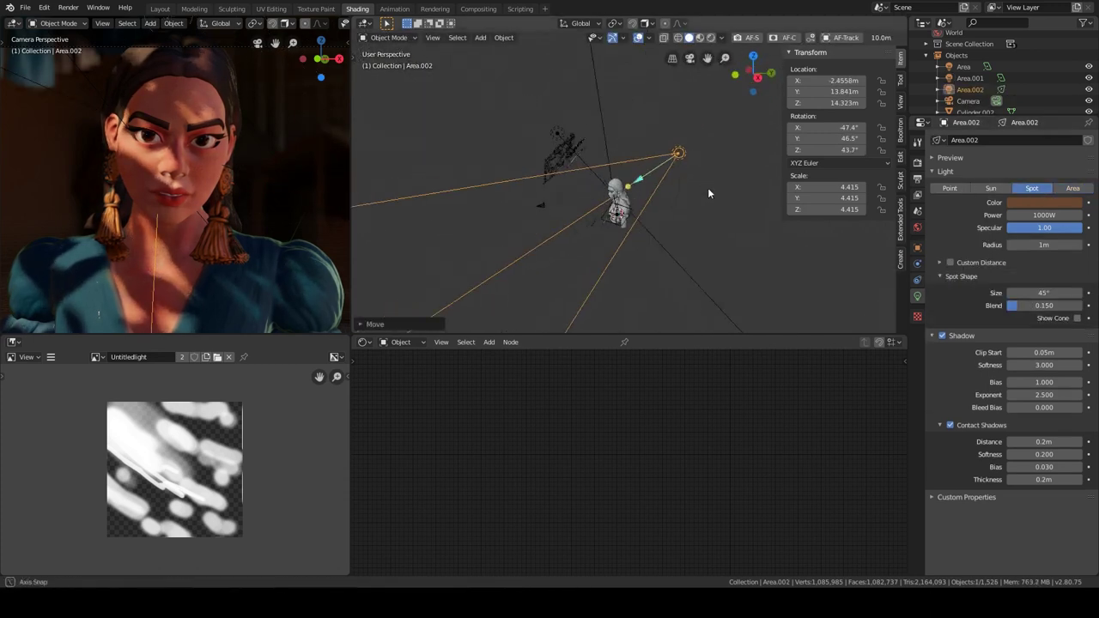
{"action": "left_click", "coordinate": [1037, 209]}
{"action": "left_click", "coordinate": [1034, 77]}
{"action": "mouse_move", "coordinate": [664, 239]}
{"action": "middle_mouse_down"}
{"action": "mouse_move", "coordinate": [726, 245]}
{"action": "mouse_move", "coordinate": [721, 275]}
{"action": "middle_mouse_up"}
{"action": "key", "text": "r"}
{"action": "left_click", "coordinate": [774, 295]}
{"action": "middle_click_drag", "start_coordinate": [774, 294], "coordinate": [680, 203]}
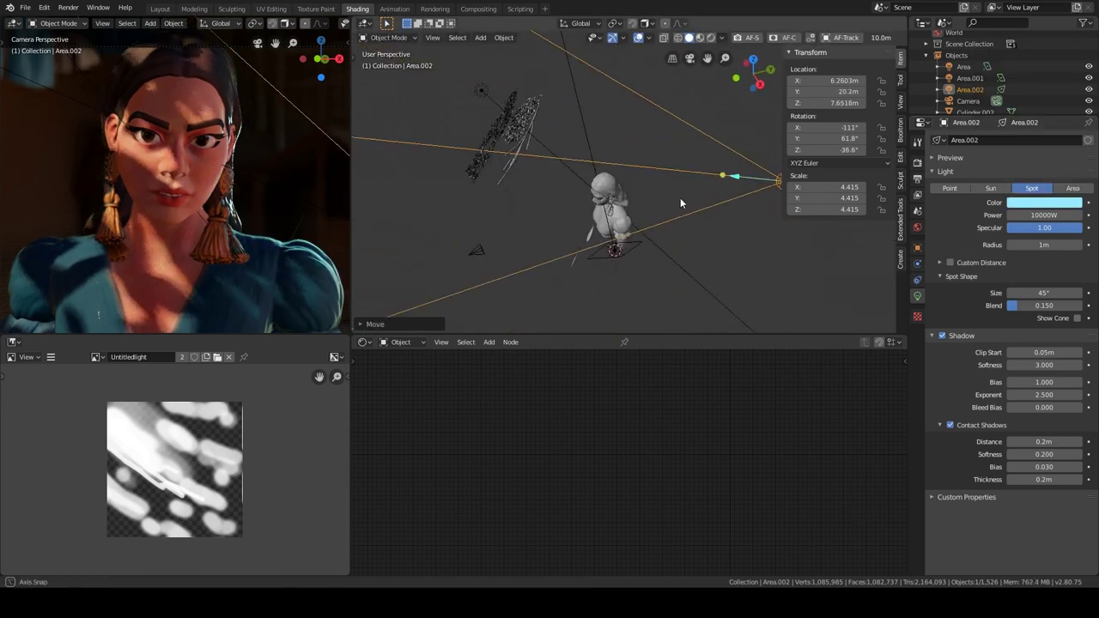
{"action": "scroll", "coordinate": [227, 150], "scroll_direction": "down", "scroll_amount": 2}
{"action": "middle_click_drag", "start_coordinate": [593, 206], "coordinate": [630, 222]}
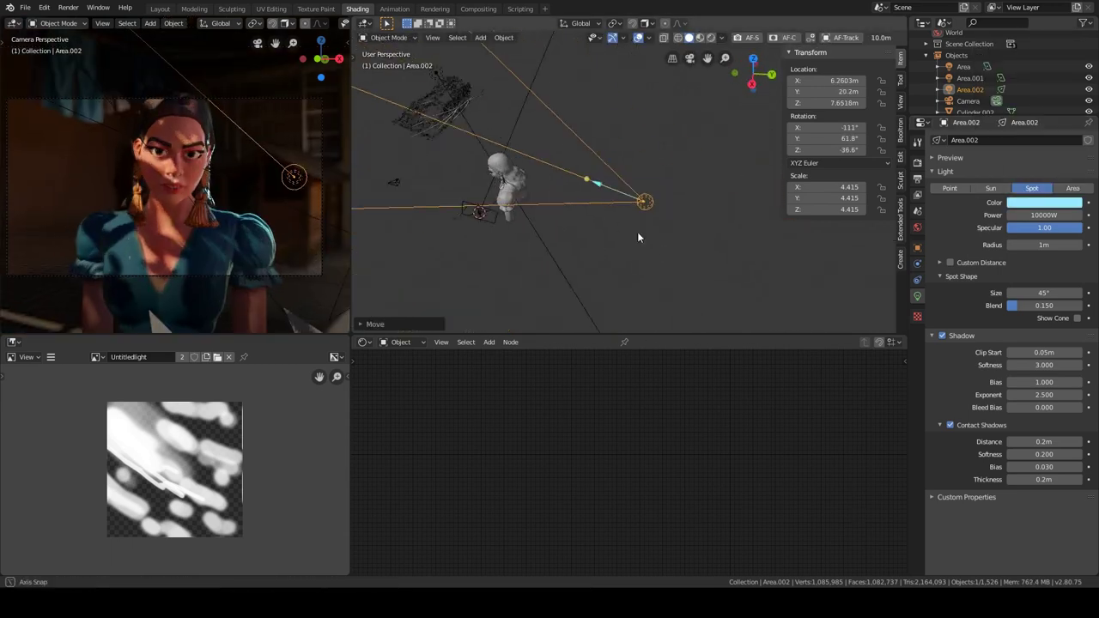
Add a cube stretched tall on Z and array it into a row of planks behind the bust
{"action": "key", "text": "shift+a"}
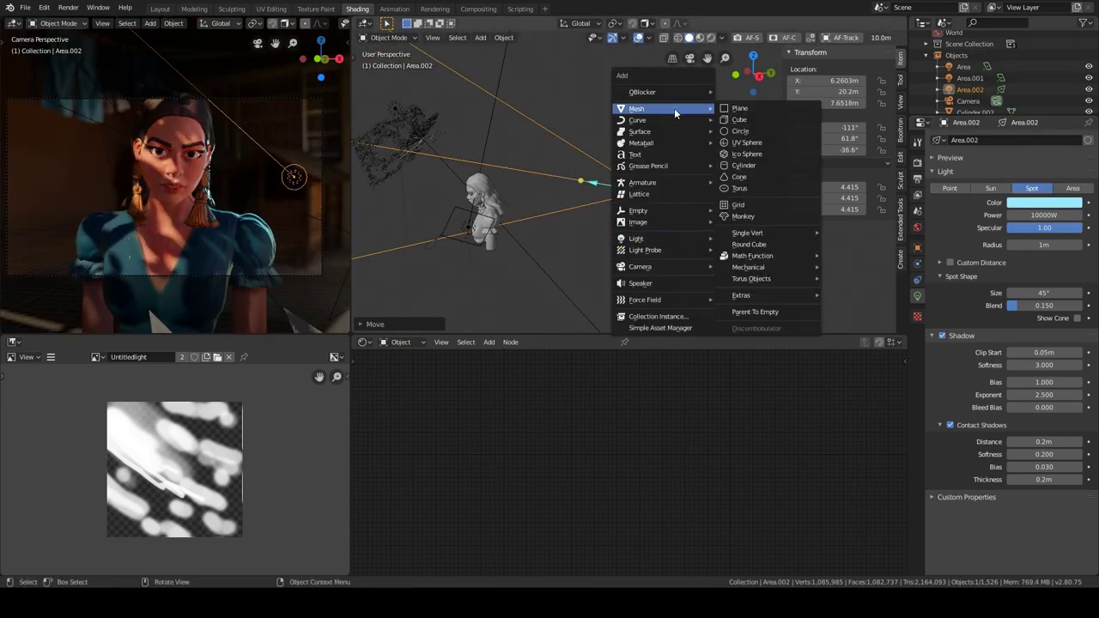
{"action": "left_click", "coordinate": [743, 127]}
{"action": "key", "text": "s"}
{"action": "key", "text": "s"}
{"action": "key", "text": "z"}
{"action": "left_click", "coordinate": [728, 290]}
{"action": "key", "text": "alt+space"}
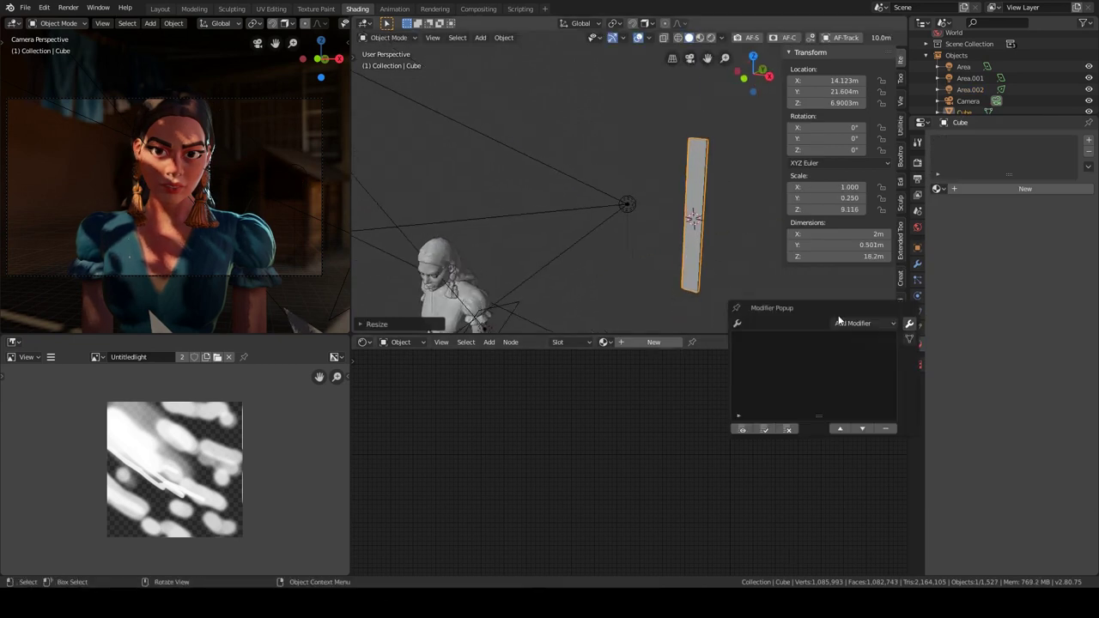
{"action": "left_click", "coordinate": [805, 332]}
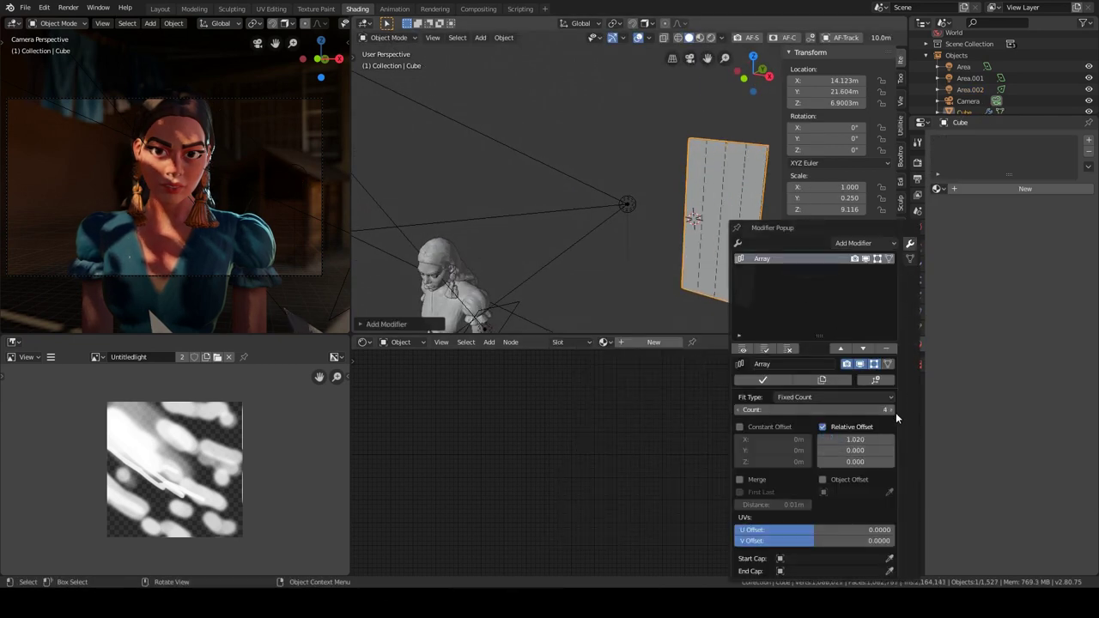
{"action": "left_click", "coordinate": [893, 410]}
{"action": "left_click", "coordinate": [658, 290]}
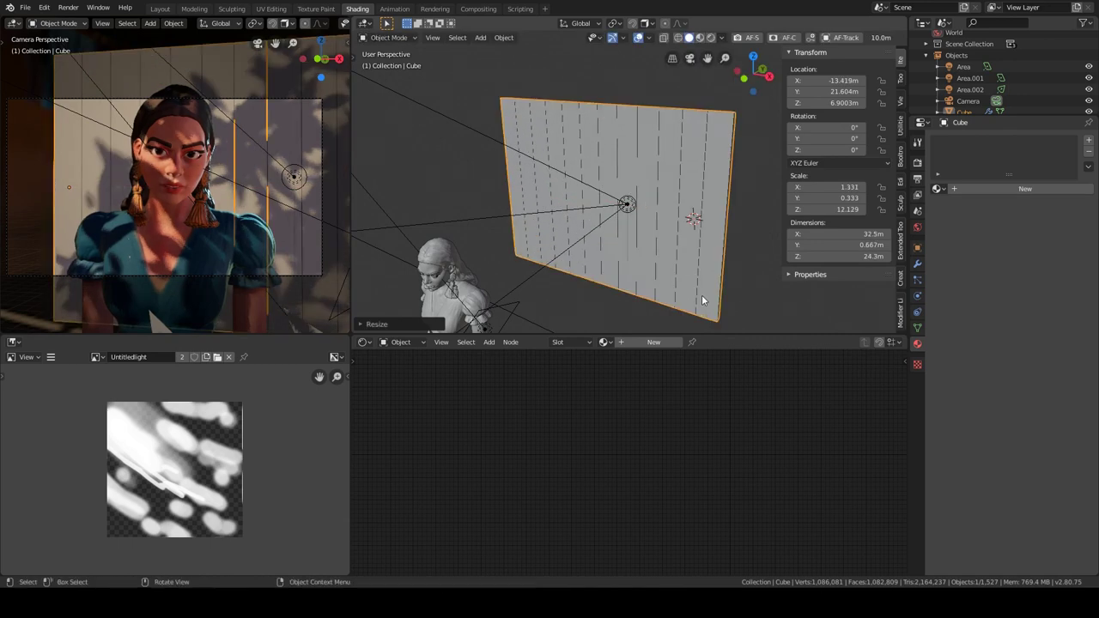
Scale the plank wall up, bevel its edges, apply scale and create a new material
{"action": "key", "text": "alt+space"}
{"action": "key", "text": "s"}
{"action": "left_click", "coordinate": [682, 265]}
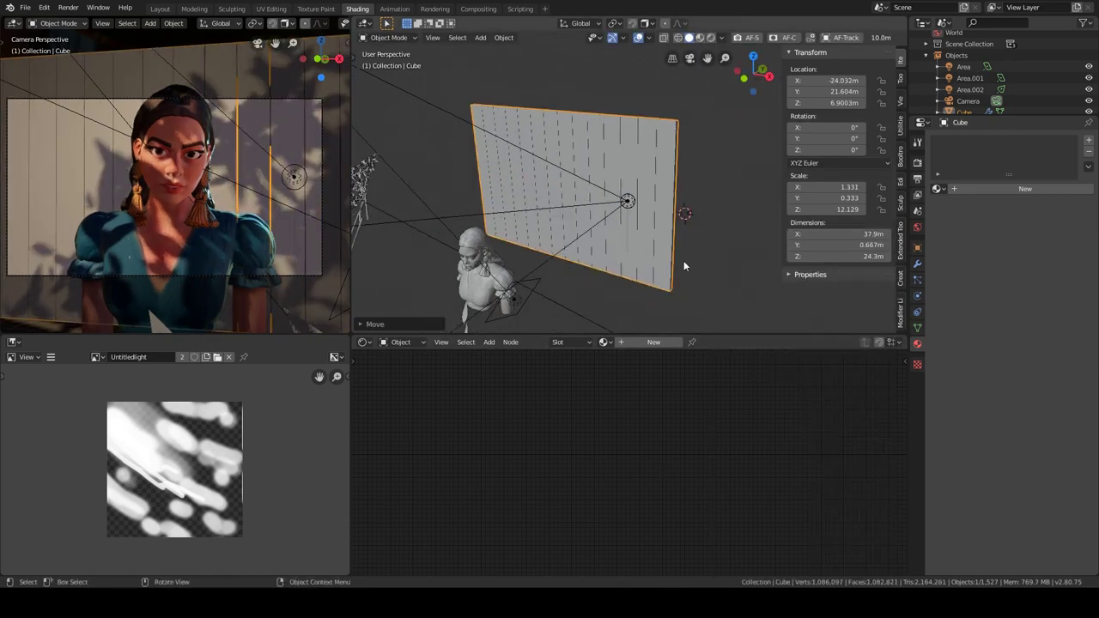
{"action": "middle_click_drag", "start_coordinate": [682, 266], "coordinate": [667, 215]}
{"action": "key", "text": "alt+space"}
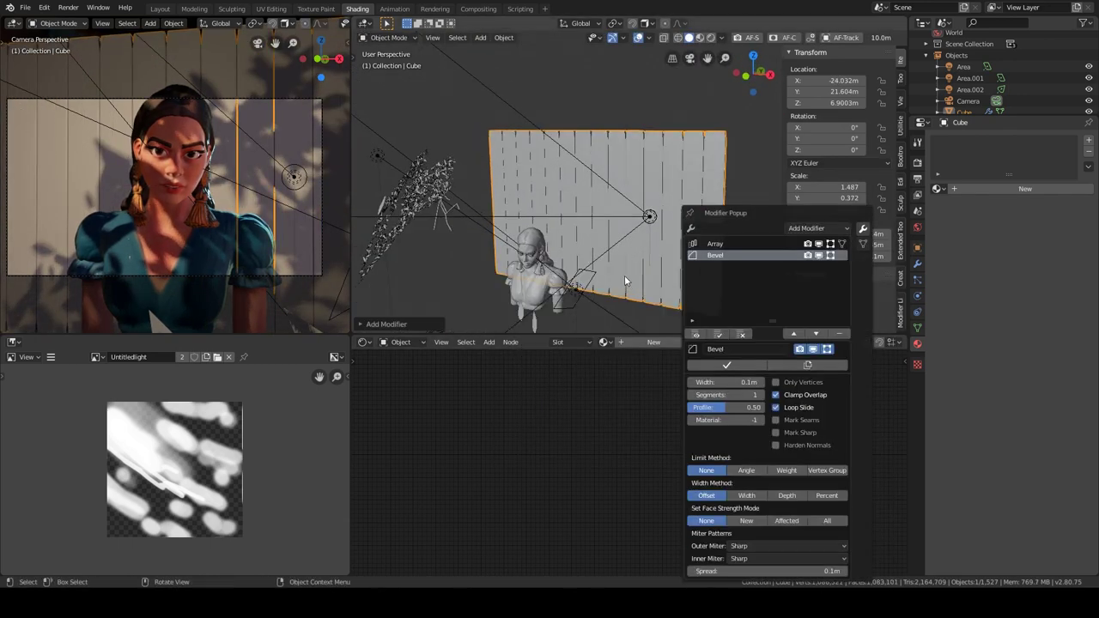
{"action": "key", "text": "ctrl+a"}
{"action": "left_click", "coordinate": [660, 186]}
{"action": "left_click", "coordinate": [644, 347]}
{"action": "key", "text": "shift+a"}
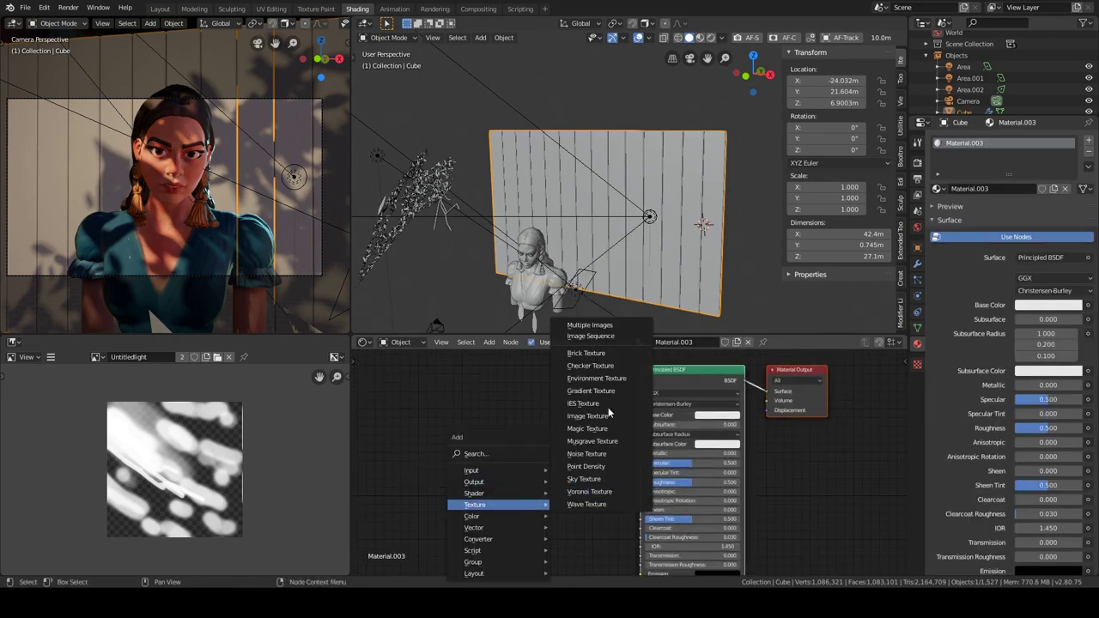
Add a mapped Noise Texture and feed the colour mix into the base colour
{"action": "left_click", "coordinate": [601, 437]}
{"action": "key", "text": "ctrl+t"}
{"action": "middle_click_drag", "start_coordinate": [702, 427], "coordinate": [608, 465]}
{"action": "left_click", "coordinate": [748, 430], "text": "ctrl+shift"}
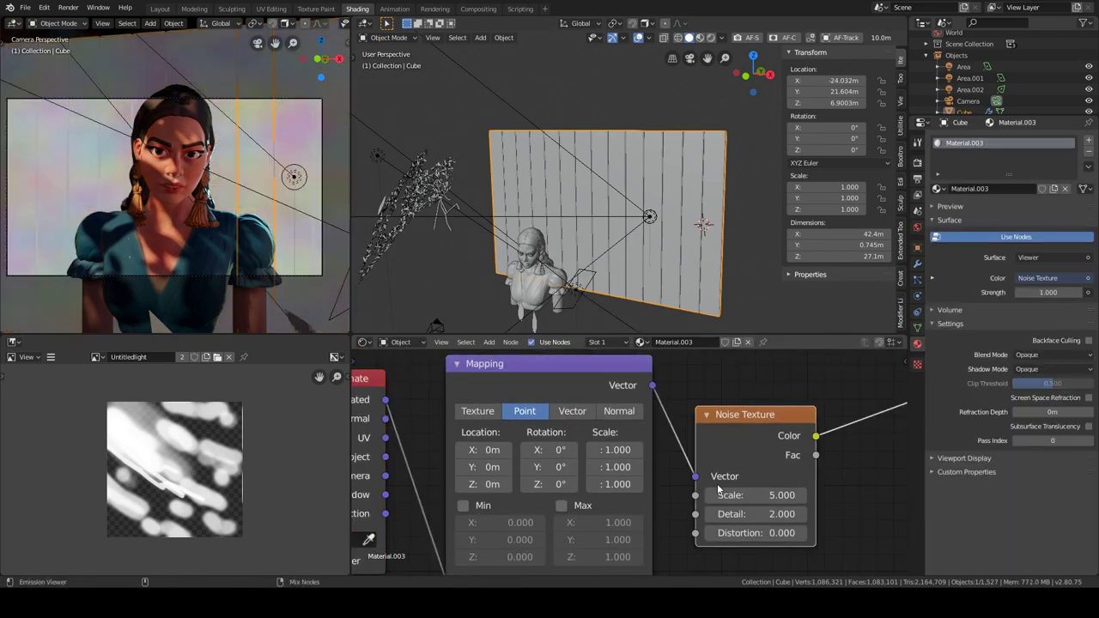
{"action": "scroll", "coordinate": [644, 458], "scroll_direction": "down", "scroll_amount": 3}
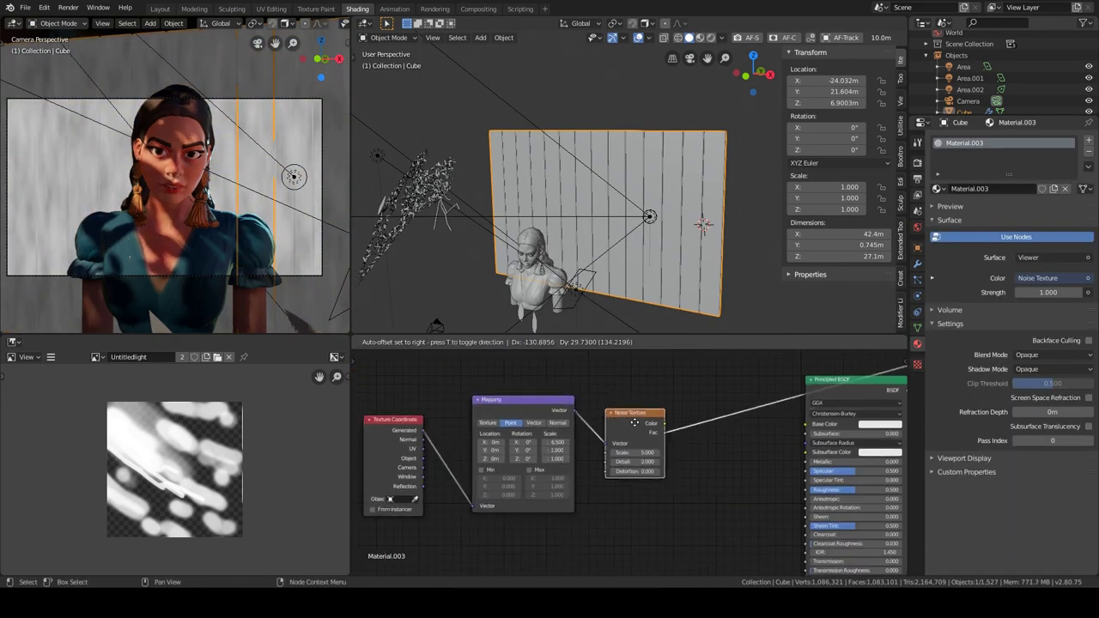
{"action": "key", "text": "shift+a"}
{"action": "key", "text": "shift+a"}
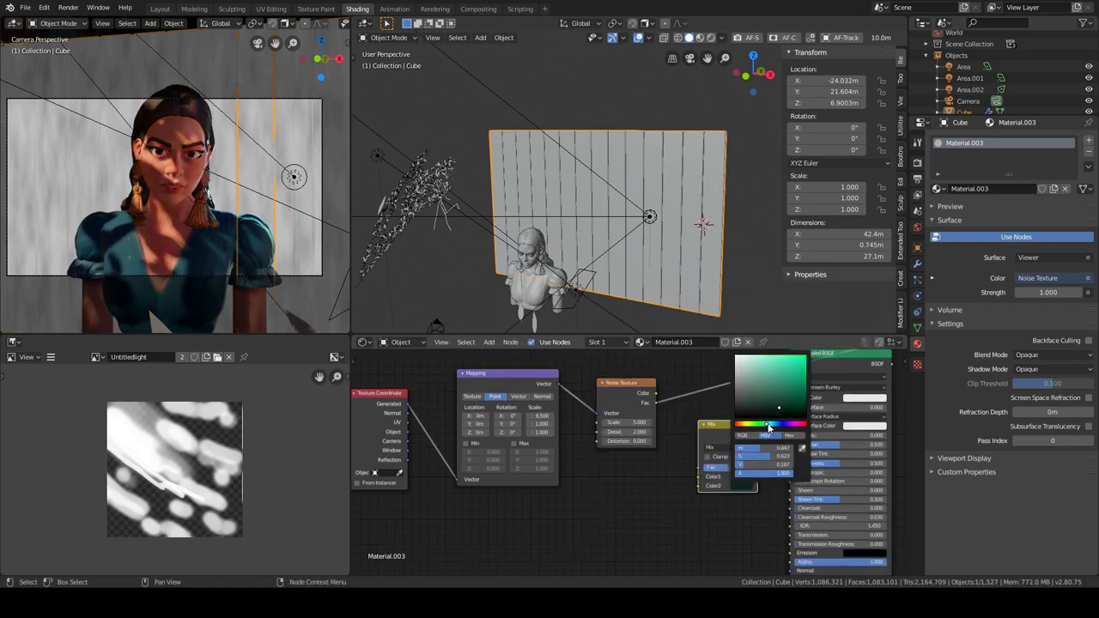
{"action": "left_click_drag", "start_coordinate": [786, 404], "coordinate": [791, 398]}
{"action": "left_click", "coordinate": [837, 369], "text": "ctrl+shift"}
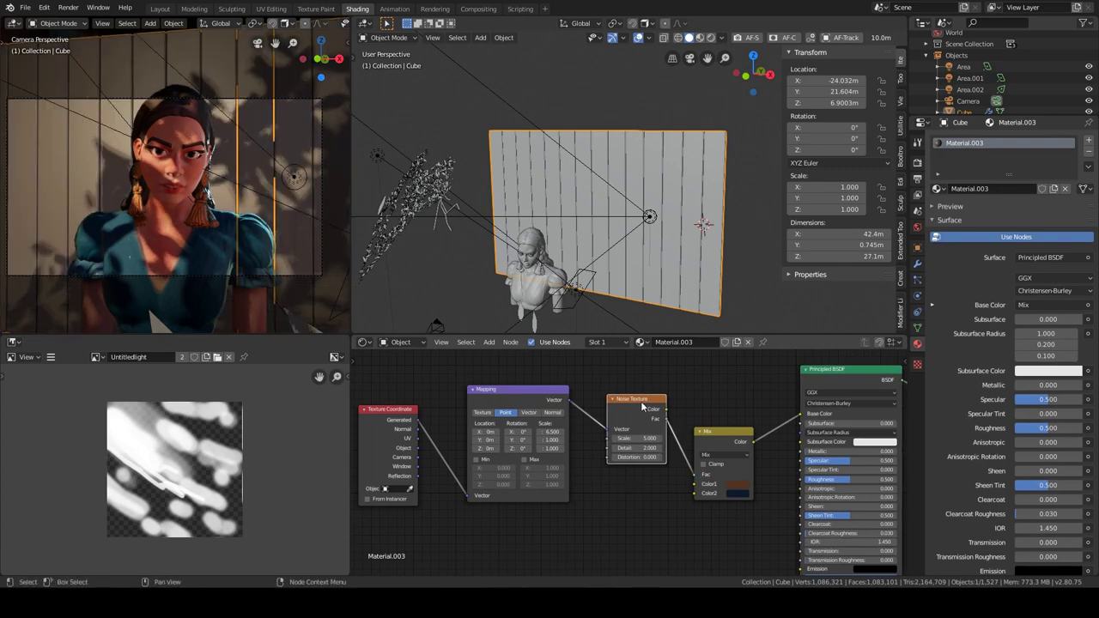
{"action": "scroll", "coordinate": [731, 480], "scroll_direction": "right", "scroll_amount": 5}
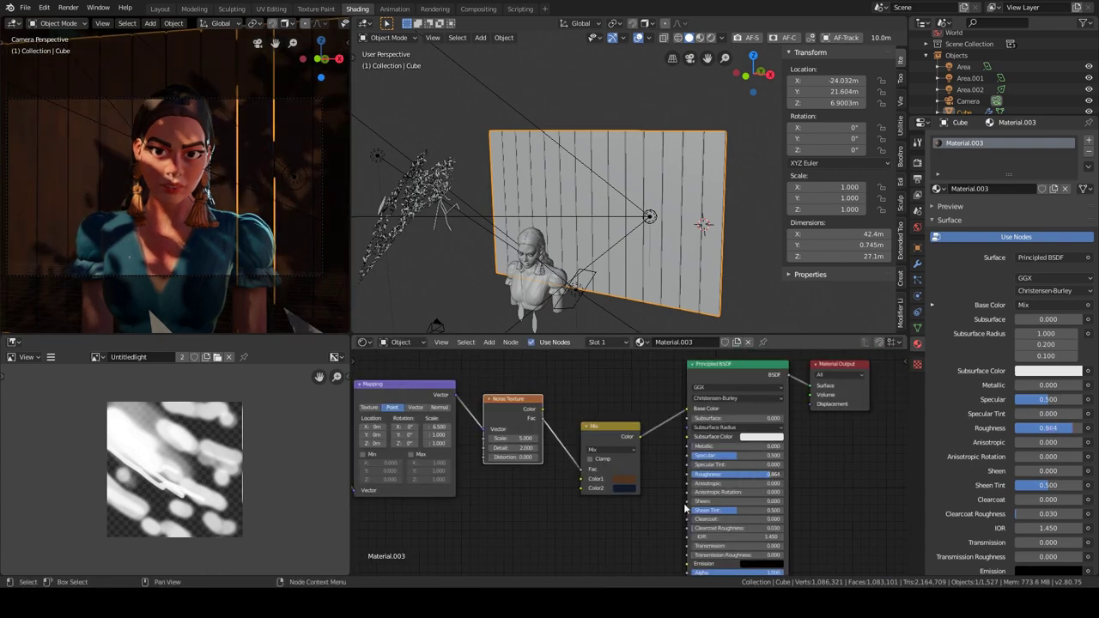
Add a Bump node driven by the noise into the shader normal and lower roughness
{"action": "key", "text": "shift+a"}
{"action": "left_click", "coordinate": [679, 443]}
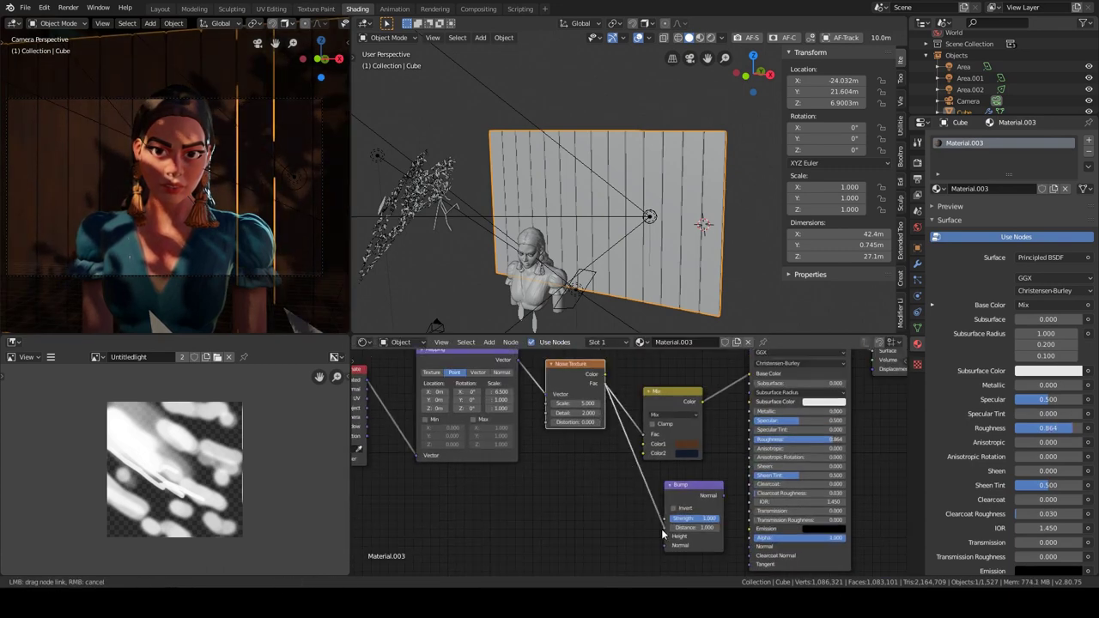
{"action": "left_click_drag", "start_coordinate": [734, 533], "coordinate": [752, 546]}
{"action": "left_click_drag", "start_coordinate": [798, 439], "coordinate": [764, 439]}
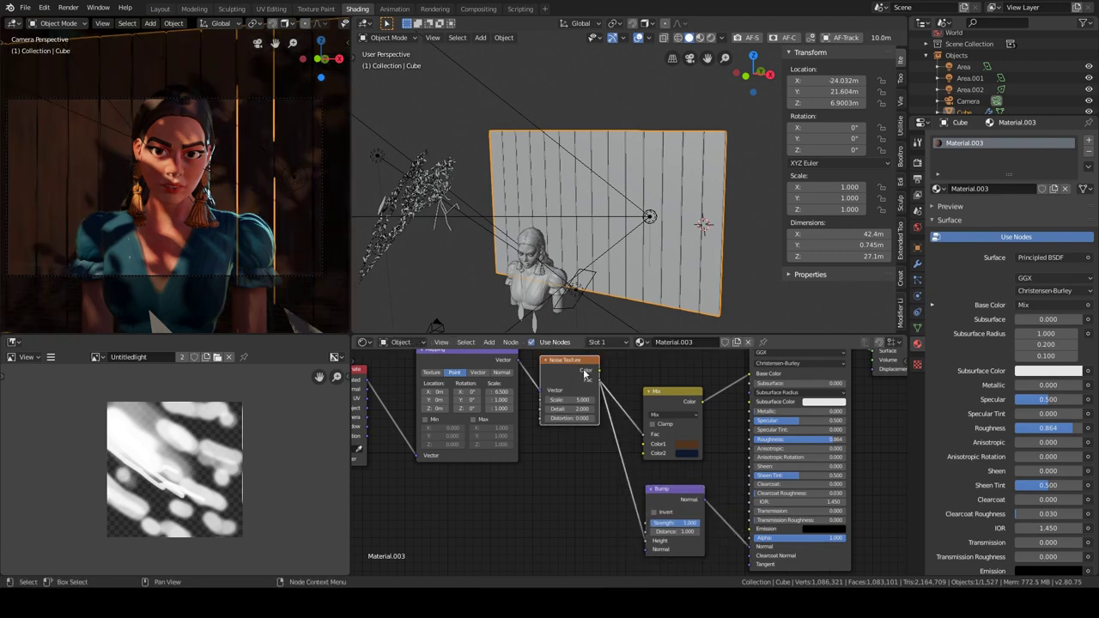
{"action": "middle_click_drag", "start_coordinate": [799, 436], "coordinate": [658, 472]}
{"action": "scroll", "coordinate": [592, 504], "scroll_direction": "up", "scroll_amount": 2}
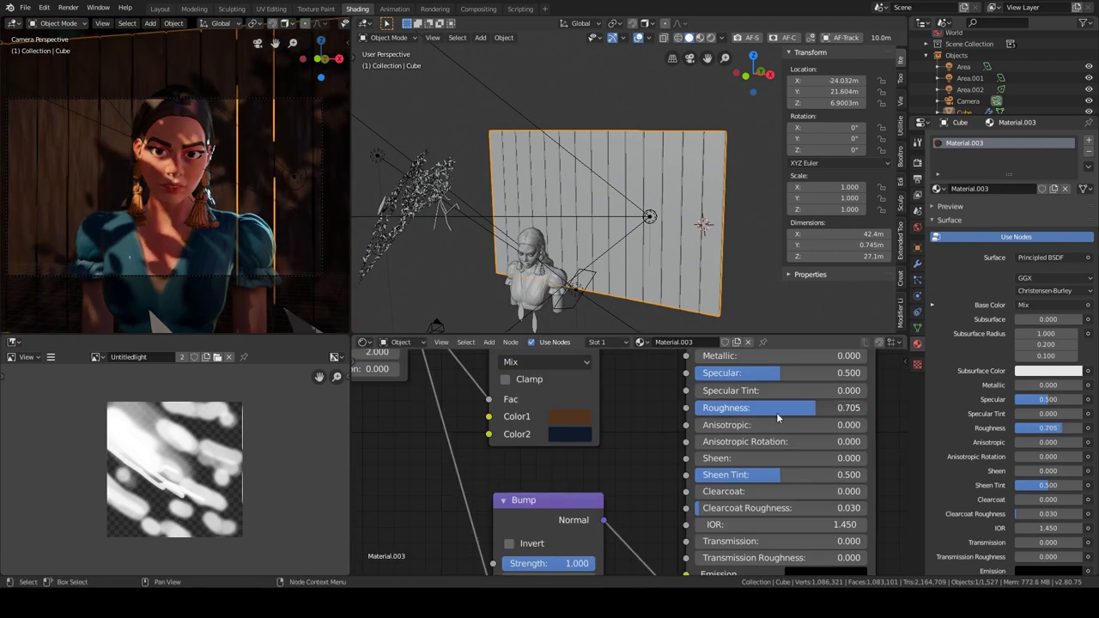
{"action": "scroll", "coordinate": [579, 509], "scroll_direction": "down", "scroll_amount": 3}
Add a Gradient Texture with mapping rotated 90° around Y and a reduced scale
{"action": "left_click", "coordinate": [633, 431]}
{"action": "left_click", "coordinate": [764, 470]}
{"action": "key", "text": "shift+a"}
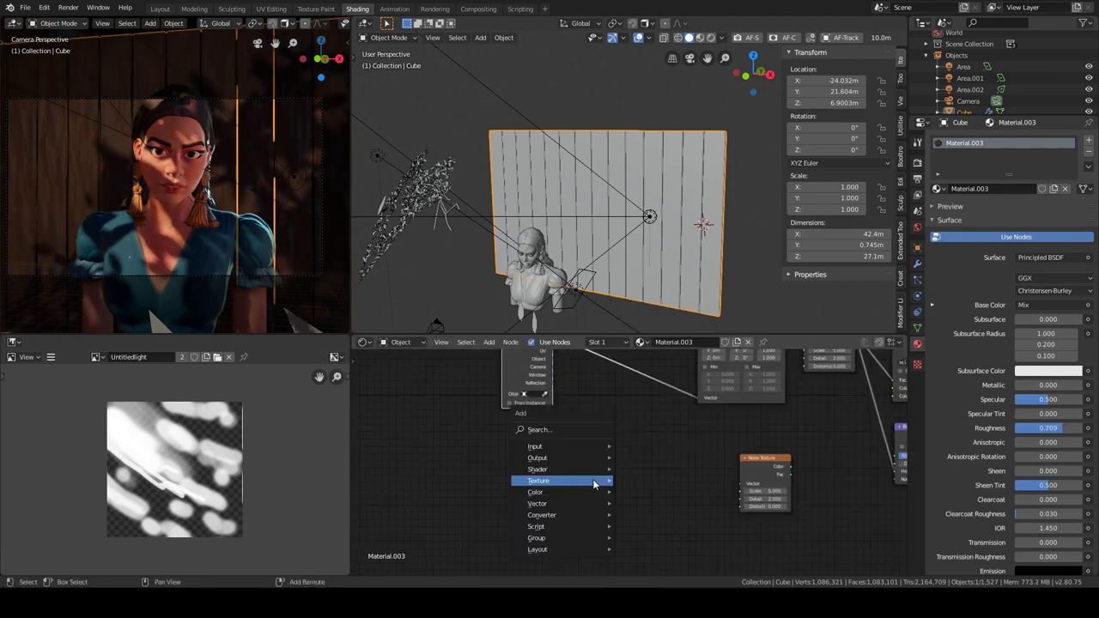
{"action": "left_click", "coordinate": [554, 477]}
{"action": "left_click", "coordinate": [580, 493], "text": "ctrl+shift"}
{"action": "key", "text": "ctrl+t"}
{"action": "scroll", "coordinate": [512, 418], "scroll_direction": "up", "scroll_amount": 3}
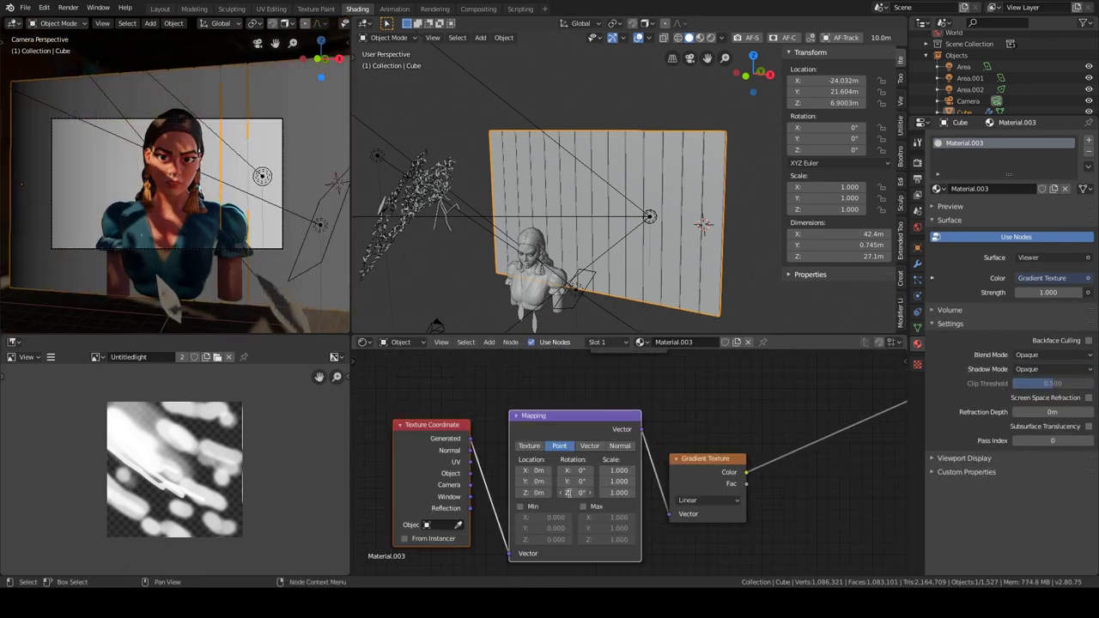
{"action": "key", "text": "Return"}
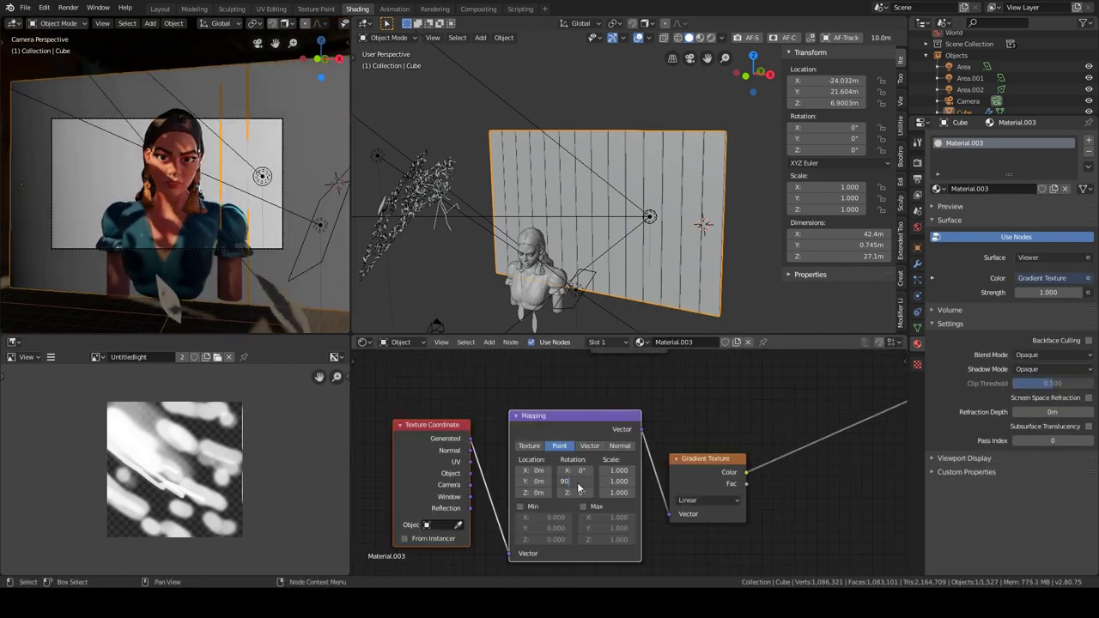
{"action": "key", "text": "Return"}
{"action": "mouse_move", "coordinate": [678, 478]}
{"action": "left_mouse_down"}
{"action": "mouse_move", "coordinate": [653, 478]}
{"action": "mouse_move", "coordinate": [698, 428]}
{"action": "left_mouse_up"}
{"action": "scroll", "coordinate": [698, 427], "scroll_direction": "down", "scroll_amount": 3}
Add a second Noise Texture, combine it in a Math node, and set noise scale to 11.2
{"action": "key", "text": "shift+a"}
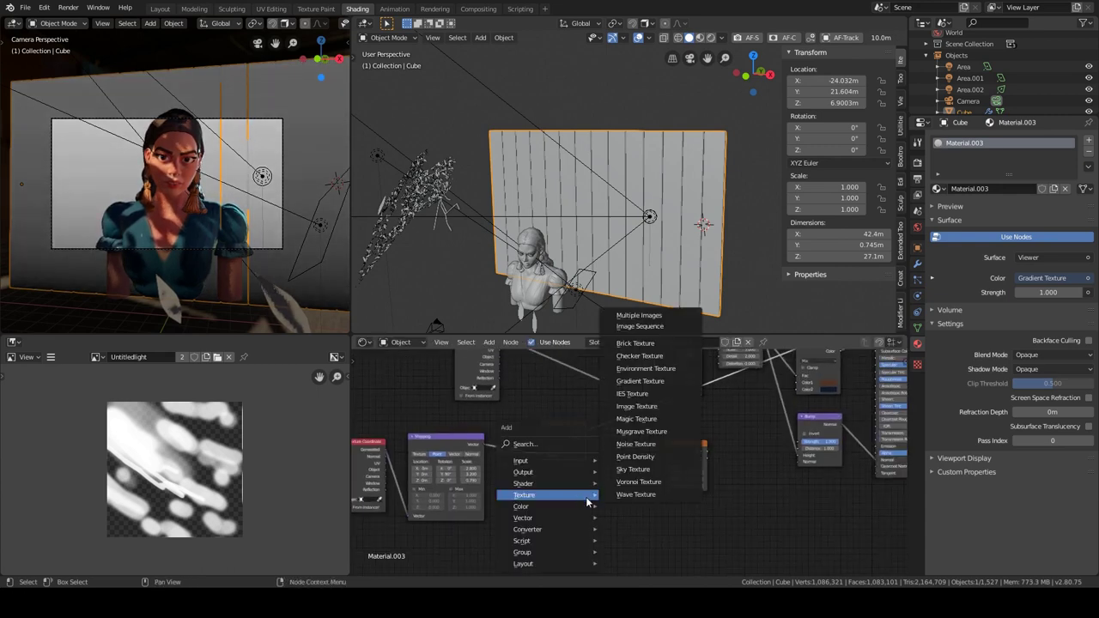
{"action": "left_click", "coordinate": [651, 294]}
{"action": "left_click", "coordinate": [589, 472]}
{"action": "scroll", "coordinate": [589, 472], "scroll_direction": "up", "scroll_amount": 3}
{"action": "left_click", "coordinate": [659, 443]}
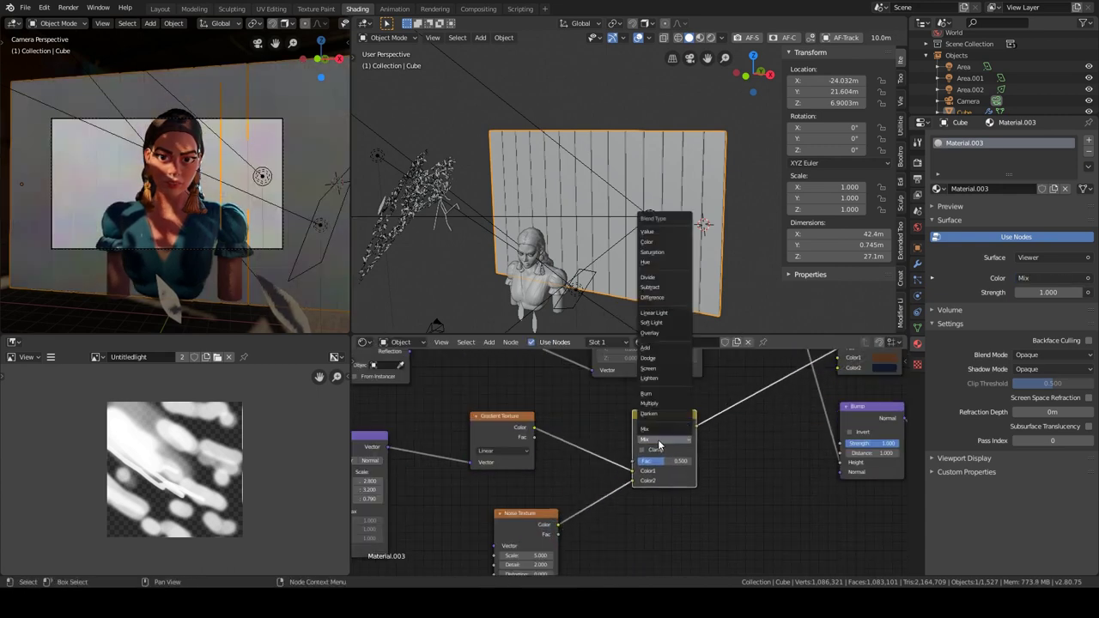
{"action": "left_click", "coordinate": [659, 287]}
{"action": "left_click", "coordinate": [663, 440]}
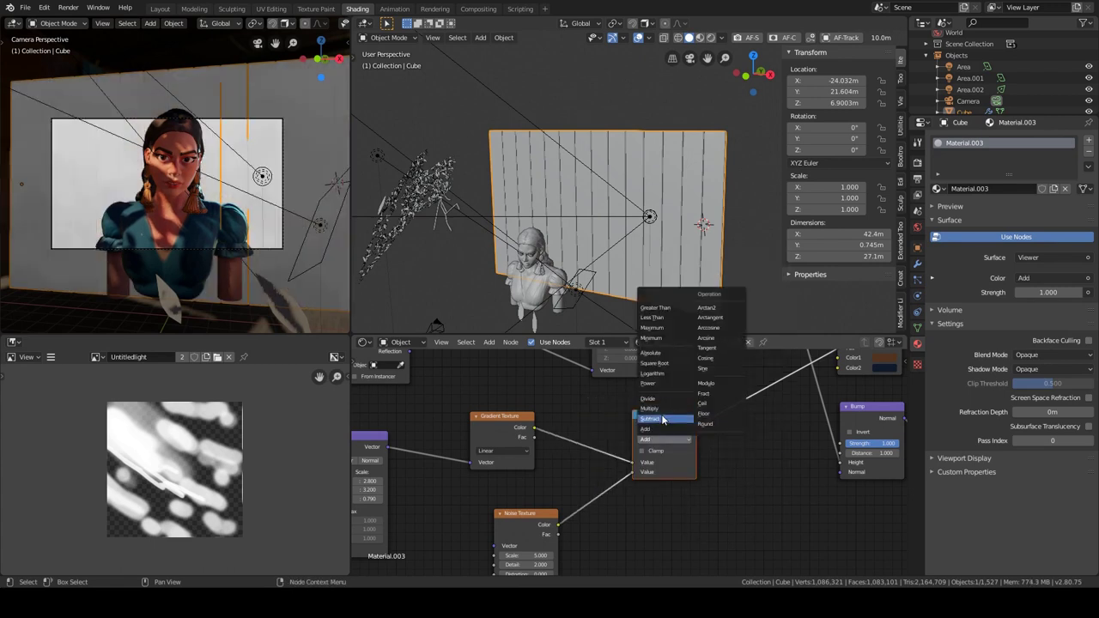
{"action": "scroll", "coordinate": [639, 453], "scroll_direction": "up", "scroll_amount": 2}
{"action": "scroll", "coordinate": [603, 529], "scroll_direction": "up", "scroll_amount": 2}
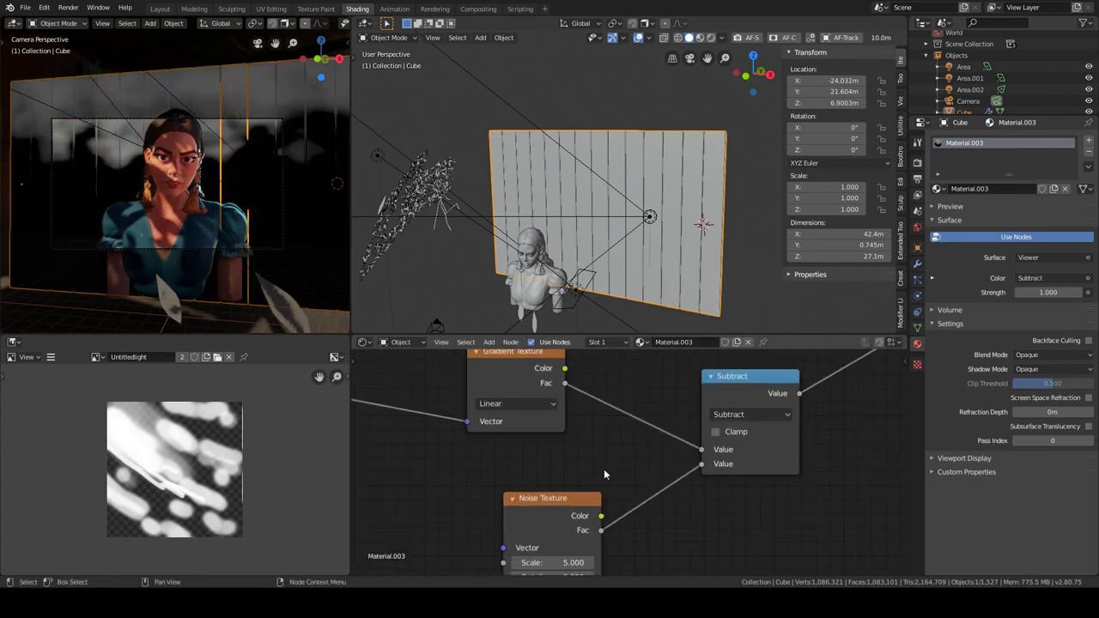
{"action": "scroll", "coordinate": [603, 469], "scroll_direction": "up", "scroll_amount": 2}
{"action": "left_click_drag", "start_coordinate": [679, 521], "coordinate": [697, 544]}
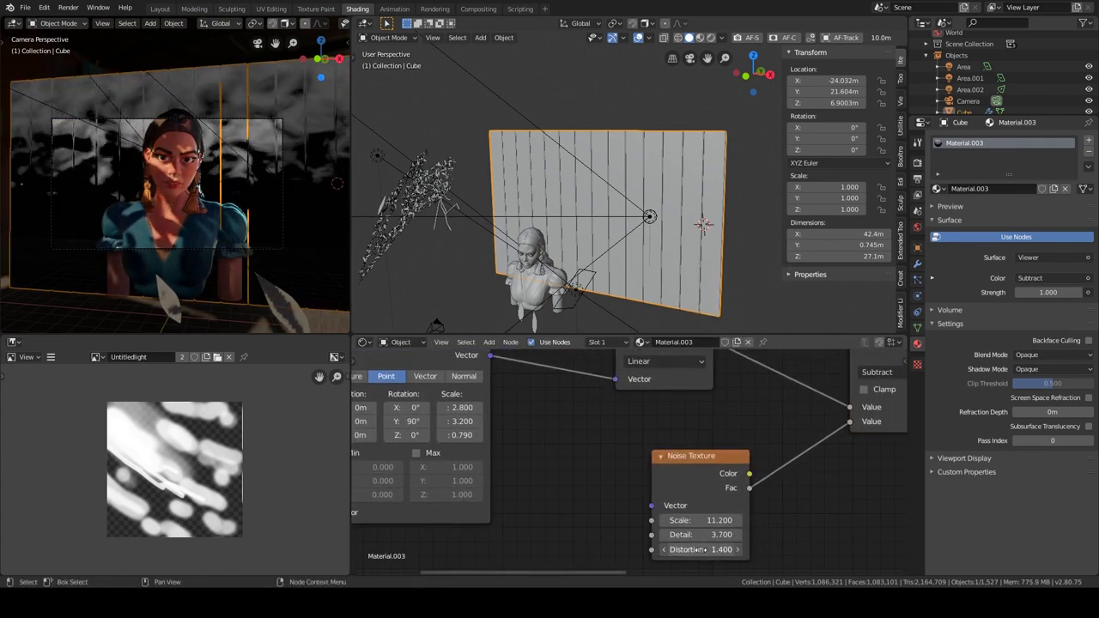
Tweak the Mapping scale and set the Math node to Greater Than, previewing the wood pattern
{"action": "middle_click_drag", "start_coordinate": [471, 443], "coordinate": [586, 511]}
{"action": "left_click_drag", "start_coordinate": [579, 504], "coordinate": [586, 511]}
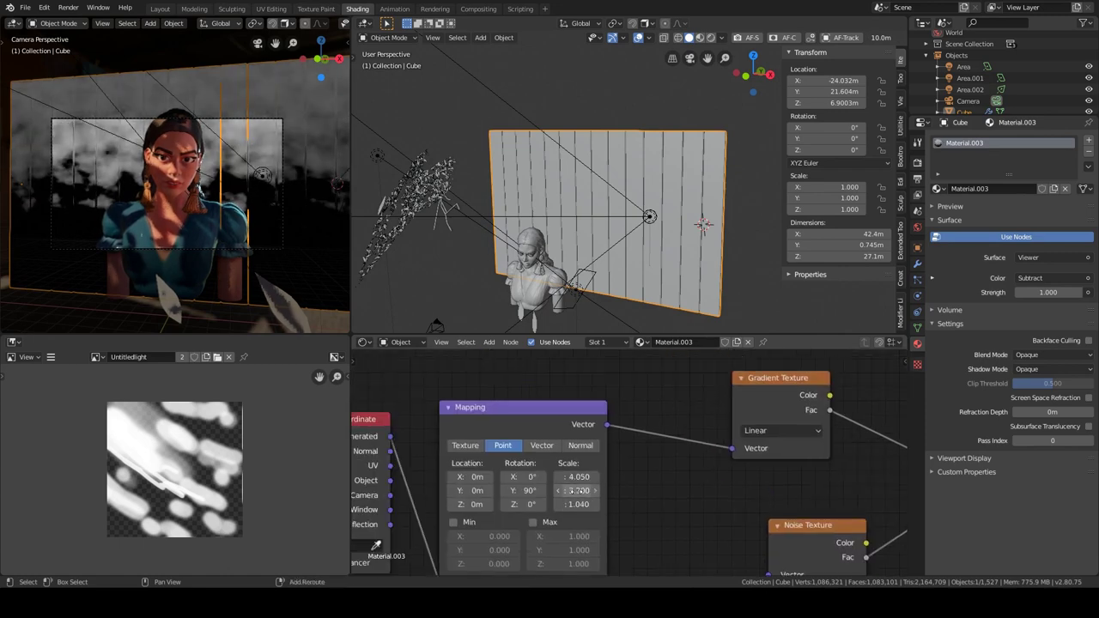
{"action": "scroll", "coordinate": [597, 491], "scroll_direction": "down", "scroll_amount": 2}
{"action": "left_click", "coordinate": [601, 507]}
{"action": "left_click", "coordinate": [593, 446]}
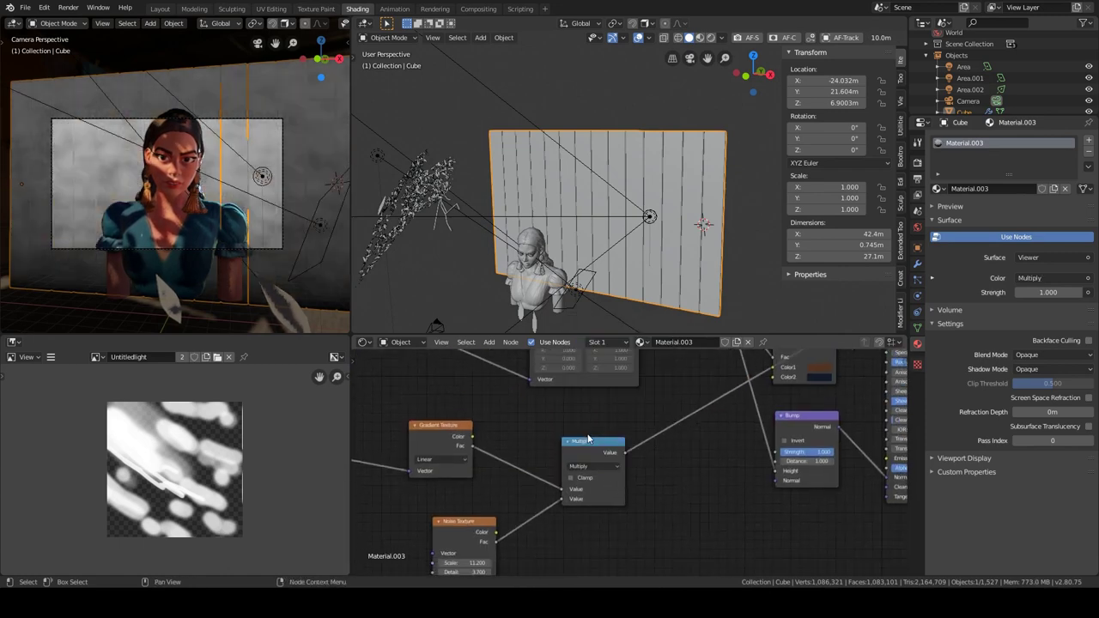
{"action": "left_click", "coordinate": [582, 467]}
{"action": "left_click", "coordinate": [581, 416]}
{"action": "left_click", "coordinate": [577, 468]}
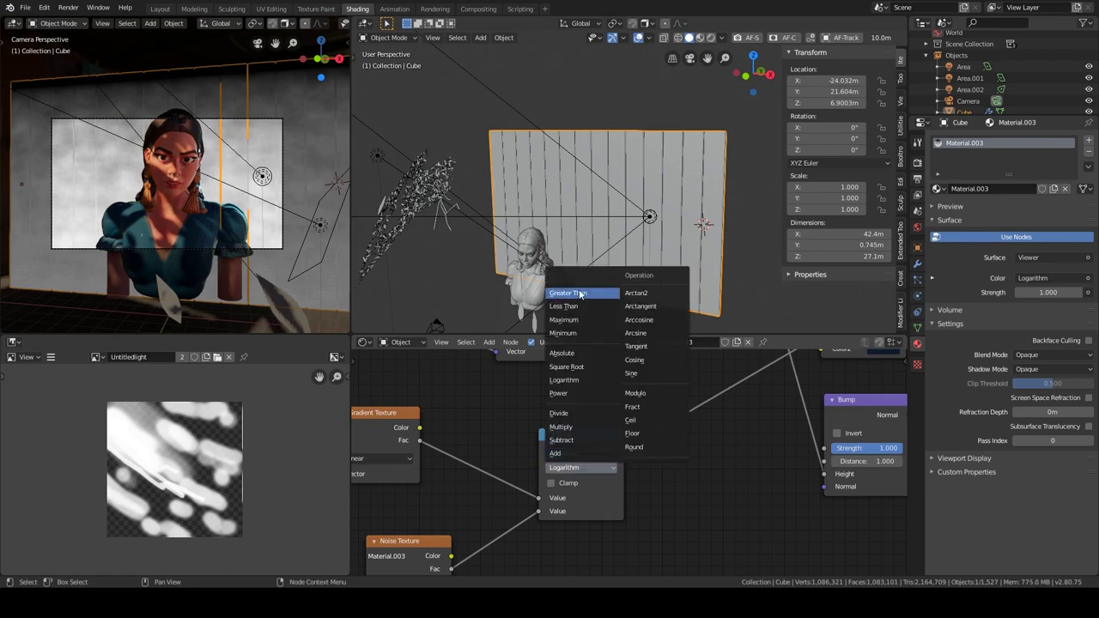
{"action": "left_click", "coordinate": [568, 293]}
{"action": "mouse_move", "coordinate": [413, 574]}
{"action": "middle_mouse_down"}
{"action": "mouse_move", "coordinate": [564, 495]}
{"action": "mouse_move", "coordinate": [601, 446]}
{"action": "mouse_move", "coordinate": [595, 500]}
{"action": "middle_mouse_up"}
{"action": "scroll", "coordinate": [569, 495], "scroll_direction": "down", "scroll_amount": 3}
{"action": "left_click", "coordinate": [622, 412], "text": "ctrl+shift"}
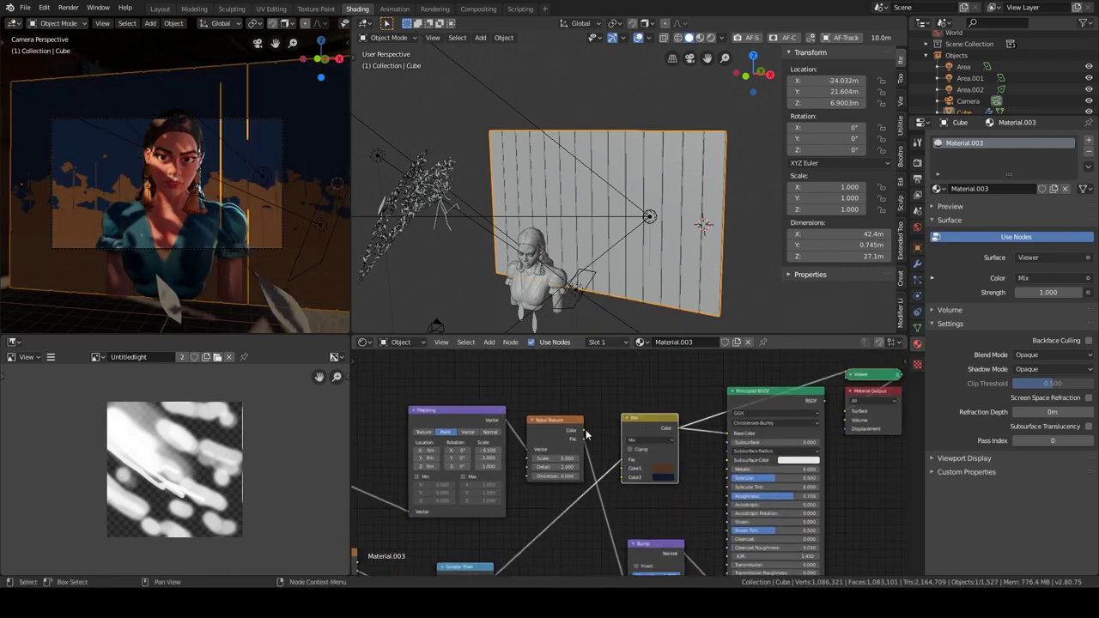
{"action": "left_click", "coordinate": [554, 420], "text": "ctrl+shift"}
{"action": "middle_click_drag", "start_coordinate": [584, 446], "coordinate": [566, 507]}
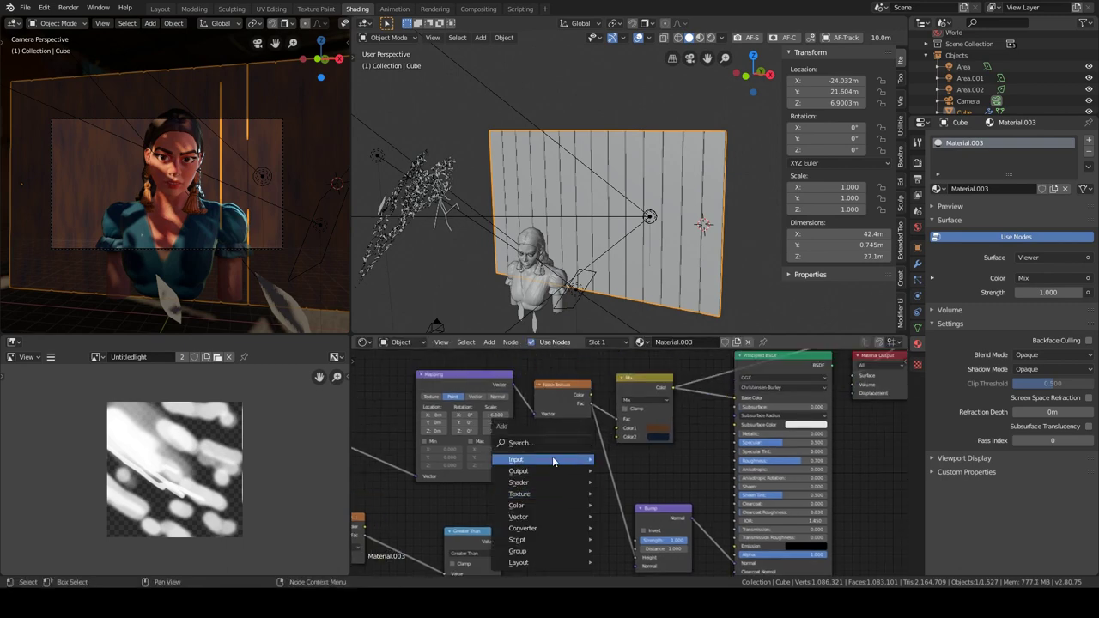
Add an RGB colour node and insert a new Mix node into the base colour link
{"action": "left_click", "coordinate": [635, 507]}
{"action": "left_click", "coordinate": [653, 403], "text": "ctrl+shift"}
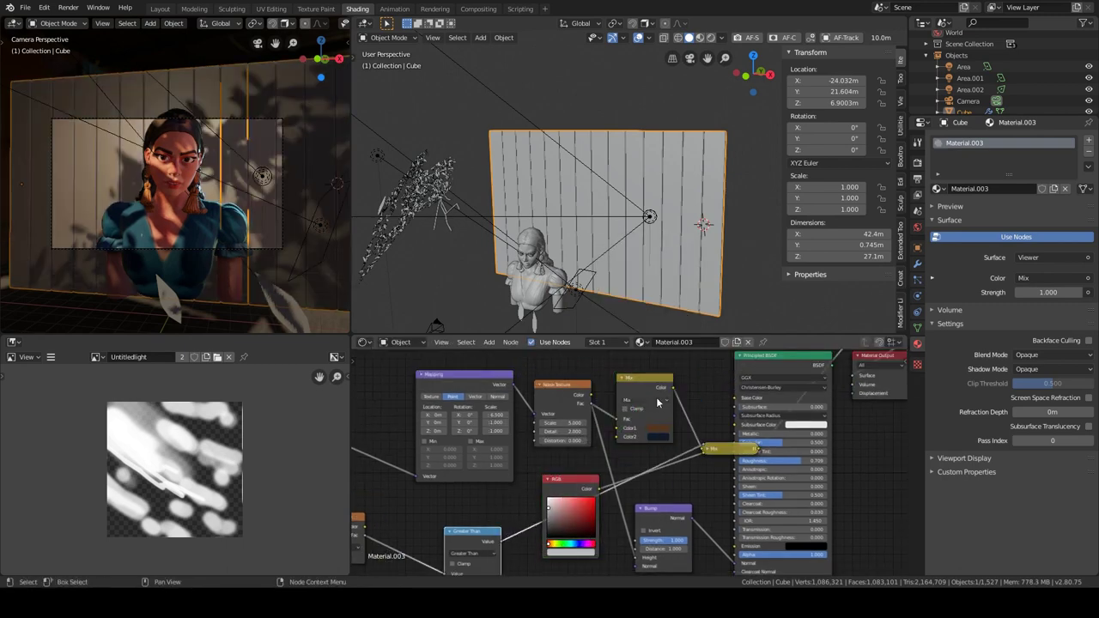
{"action": "scroll", "coordinate": [658, 402], "scroll_direction": "down", "scroll_amount": 1}
{"action": "middle_click_drag", "start_coordinate": [595, 406], "coordinate": [650, 460]}
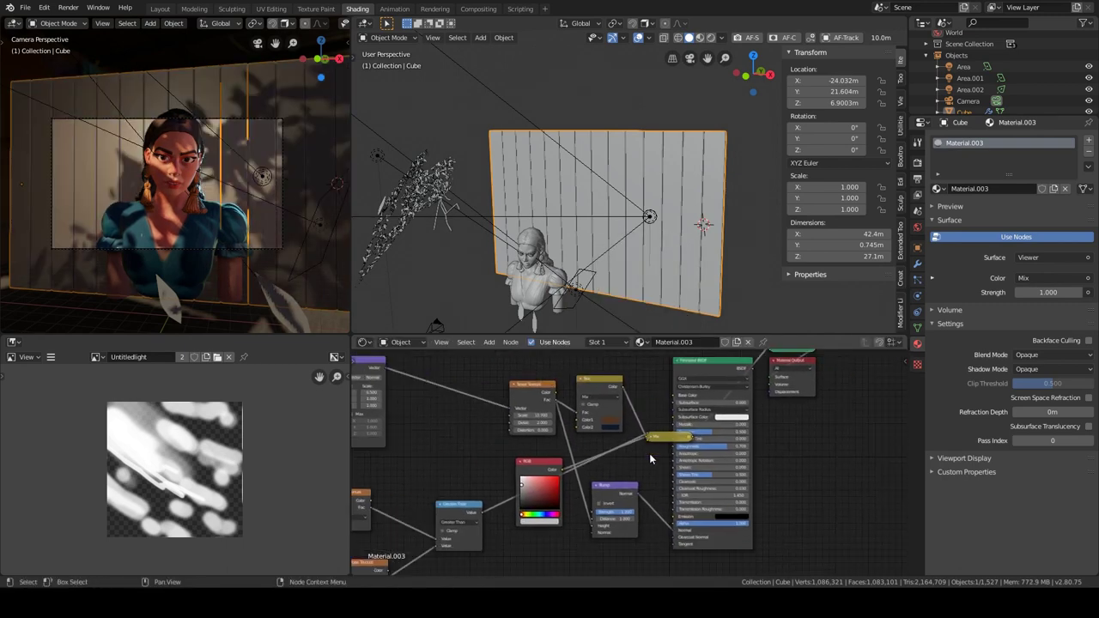
{"action": "left_click", "coordinate": [542, 489]}
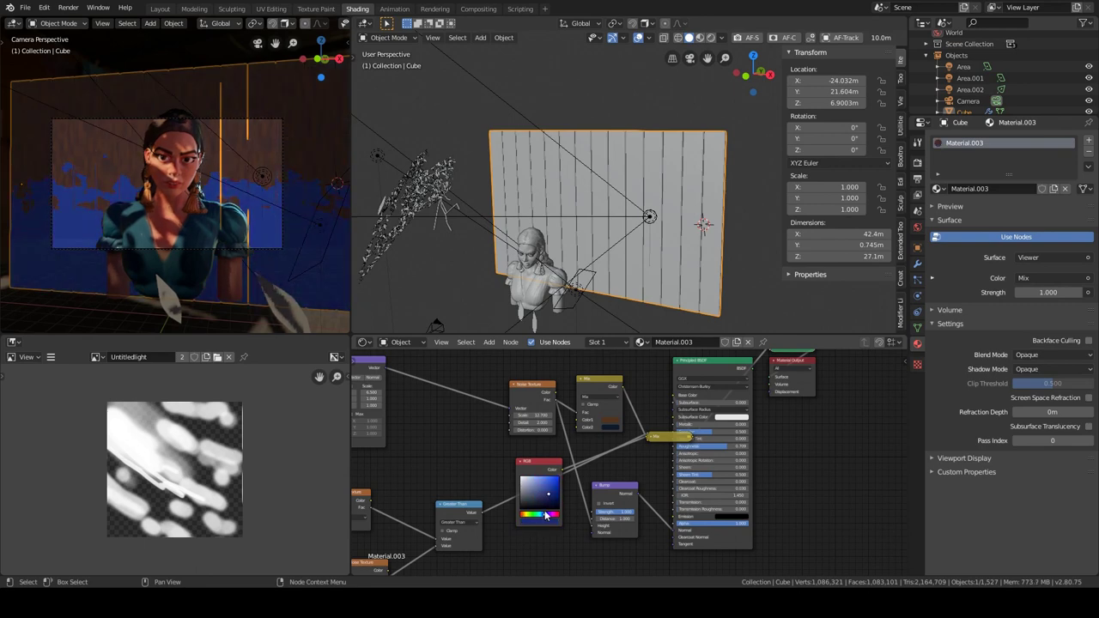
{"action": "scroll", "coordinate": [552, 463], "scroll_direction": "up", "scroll_amount": 1}
{"action": "left_click", "coordinate": [670, 478]}
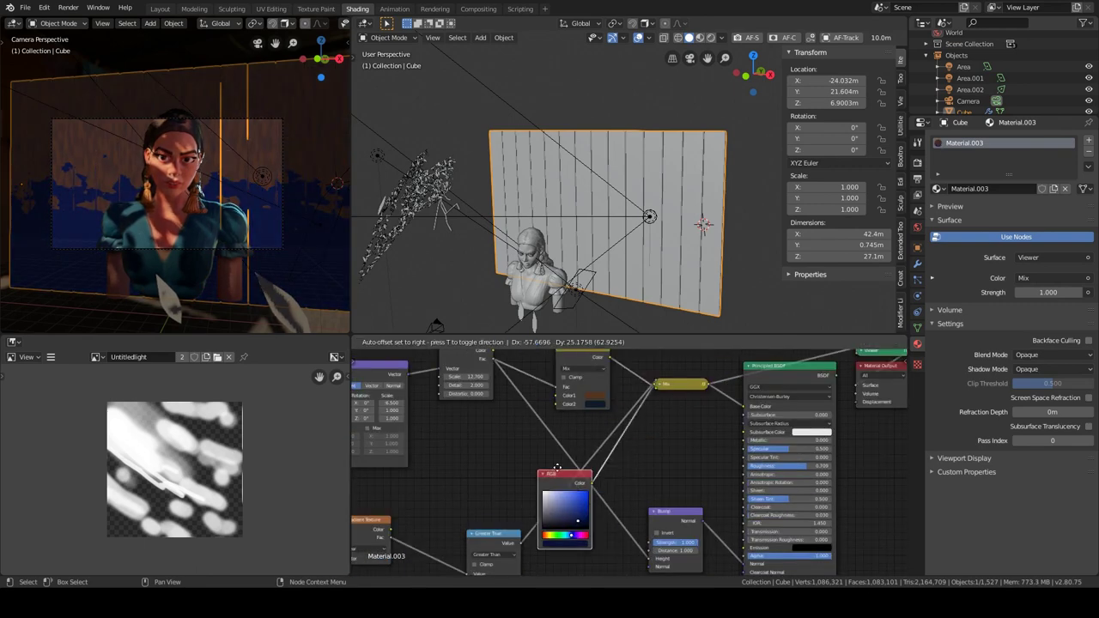
{"action": "scroll", "coordinate": [591, 489], "scroll_direction": "up", "scroll_amount": 4}
{"action": "middle_click_drag", "start_coordinate": [667, 424], "coordinate": [478, 456]}
{"action": "scroll", "coordinate": [558, 460], "scroll_direction": "down", "scroll_amount": 2}
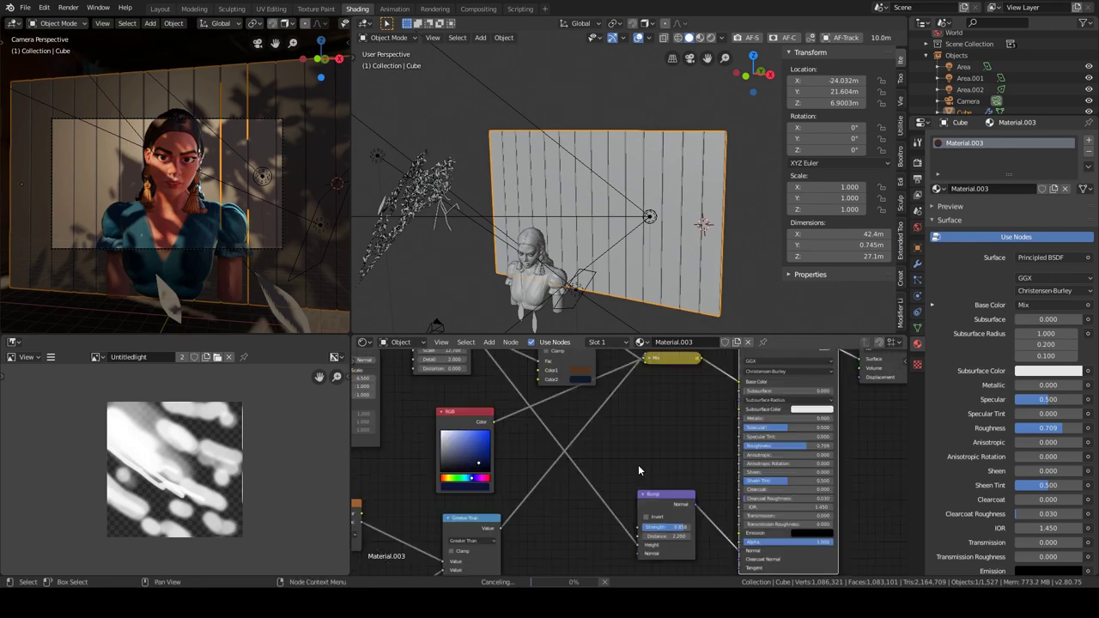
{"action": "scroll", "coordinate": [661, 397], "scroll_direction": "up", "scroll_amount": 4}
Make the RGB colour blue, lower roughness and preview the blue-tinted mix on the wall
{"action": "left_click_drag", "start_coordinate": [687, 414], "coordinate": [660, 414]}
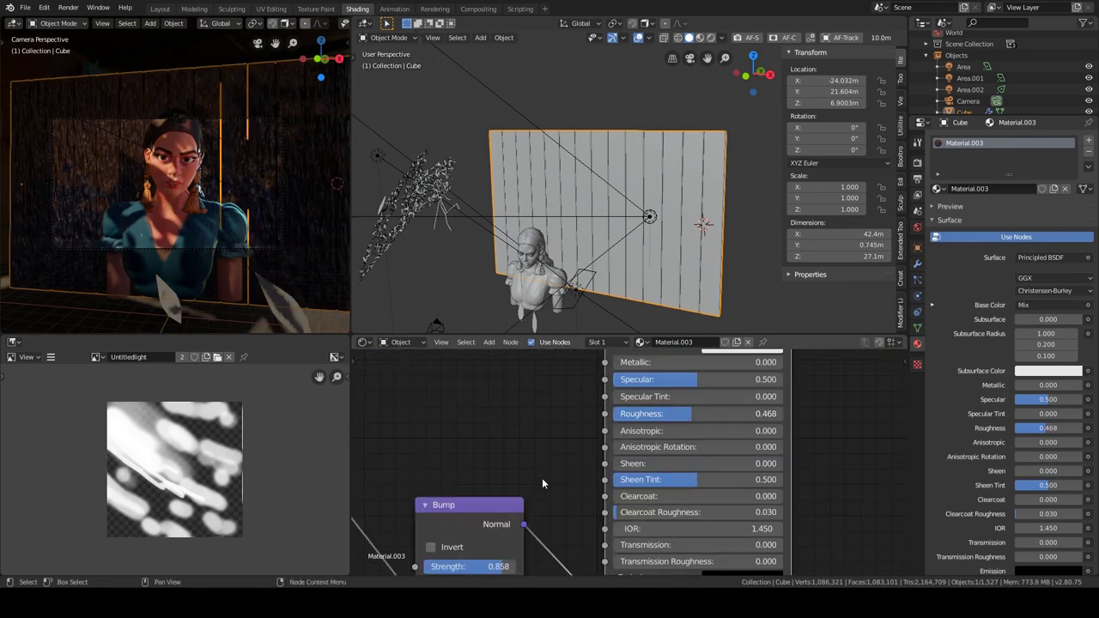
{"action": "scroll", "coordinate": [543, 484], "scroll_direction": "down", "scroll_amount": 3}
{"action": "scroll", "coordinate": [601, 430], "scroll_direction": "up", "scroll_amount": 3}
{"action": "left_click", "coordinate": [625, 427]}
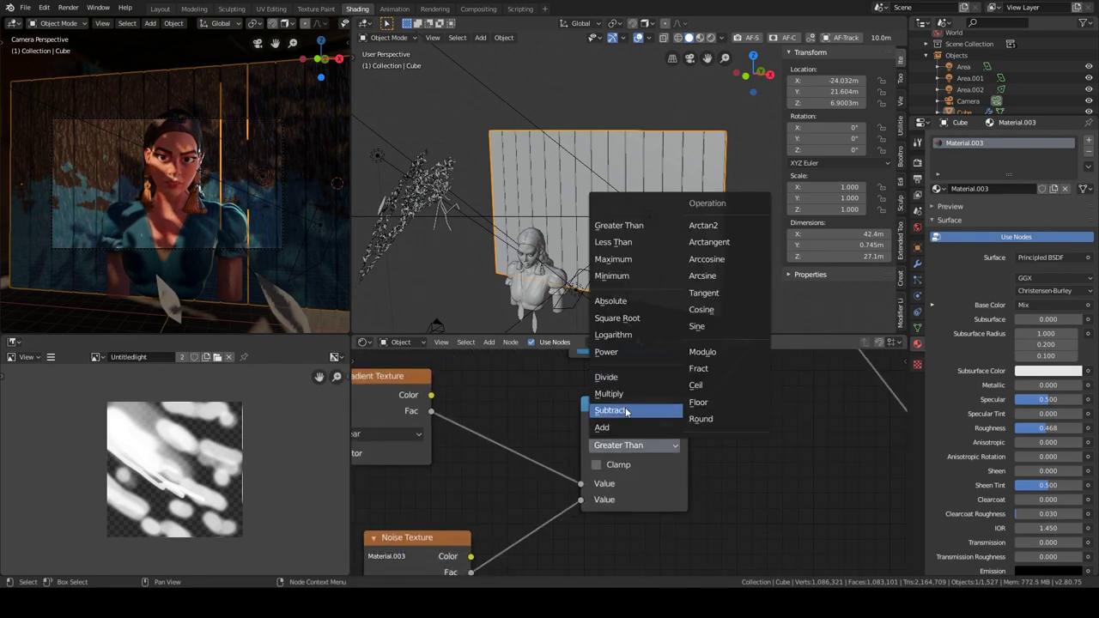
{"action": "left_click", "coordinate": [633, 410]}
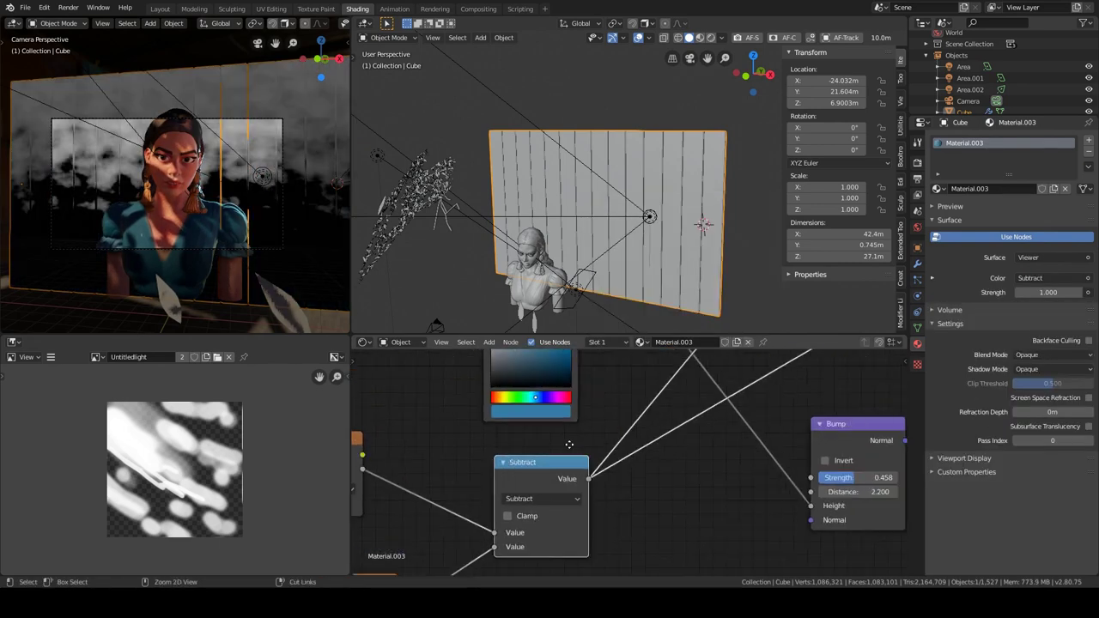
{"action": "left_click", "coordinate": [683, 397], "text": "ctrl+shift"}
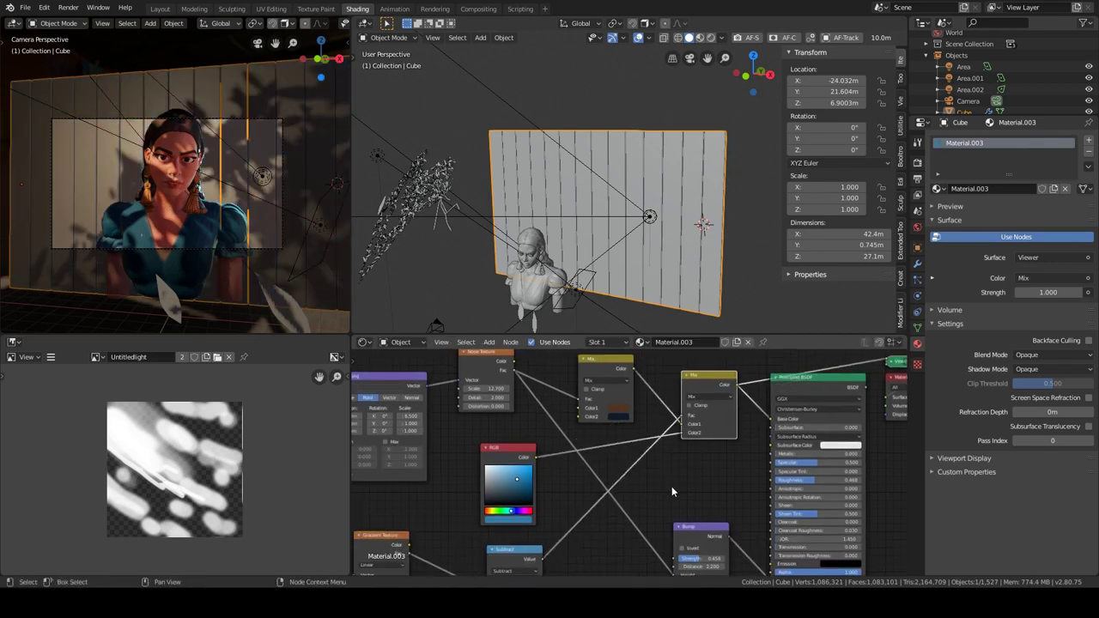
{"action": "scroll", "coordinate": [669, 440], "scroll_direction": "up", "scroll_amount": 1}
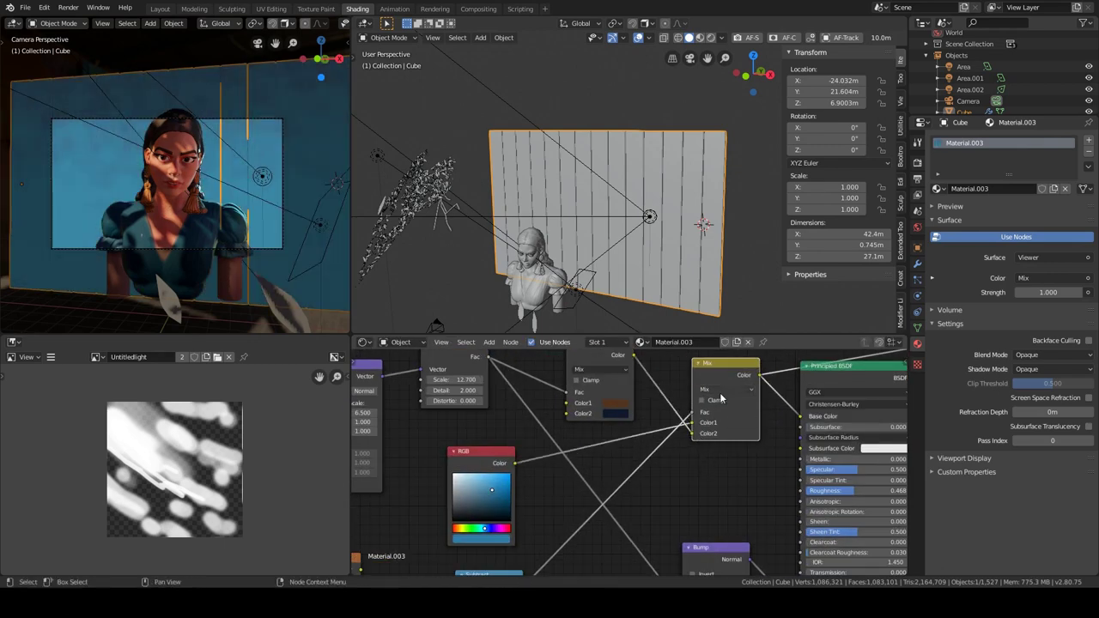
{"action": "middle_click_drag", "start_coordinate": [691, 433], "coordinate": [674, 410]}
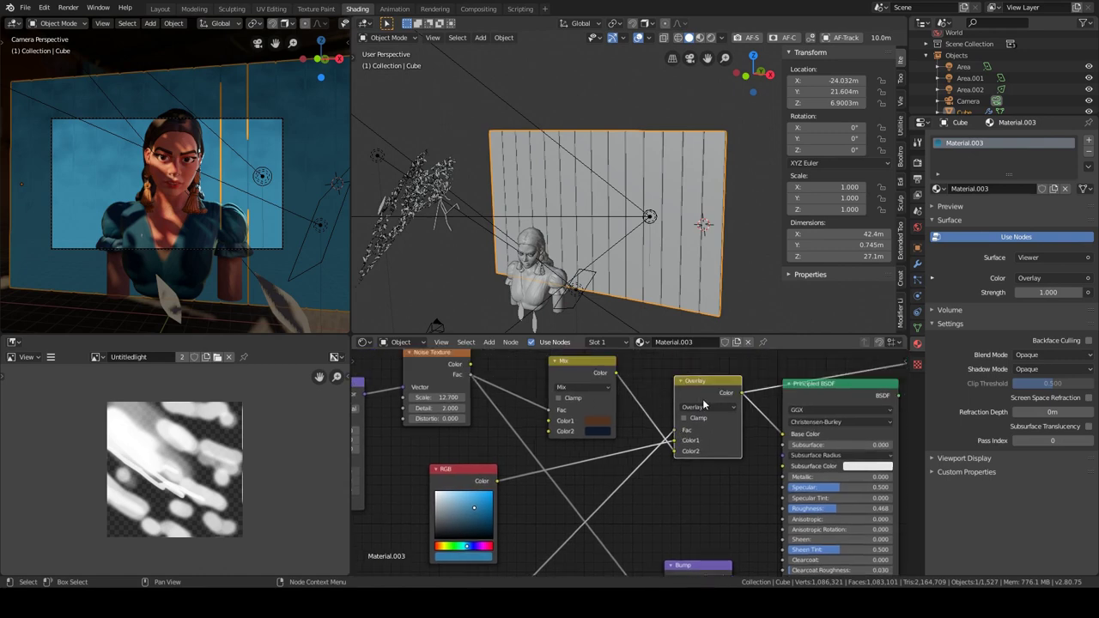
Restore the Principled BSDF output, plug the noise into roughness and insert a ColorRamp
{"action": "middle_click_drag", "start_coordinate": [476, 475], "coordinate": [517, 493]}
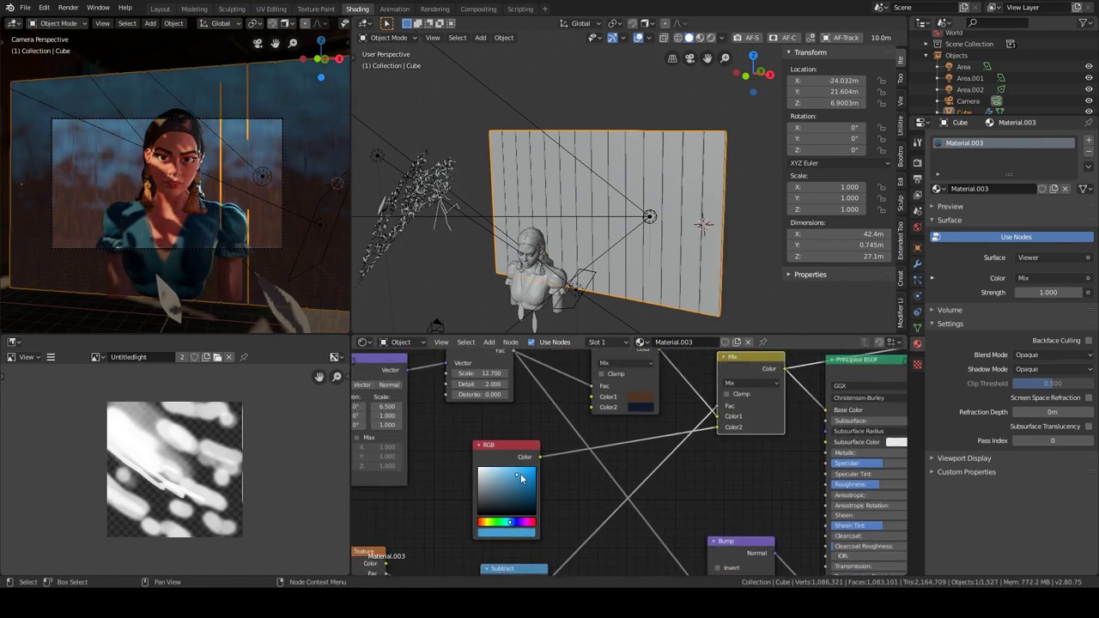
{"action": "mouse_move", "coordinate": [870, 411]}
{"action": "middle_mouse_down"}
{"action": "mouse_move", "coordinate": [569, 488]}
{"action": "mouse_move", "coordinate": [710, 271]}
{"action": "middle_mouse_up"}
{"action": "left_click", "coordinate": [569, 487], "text": "ctrl+shift"}
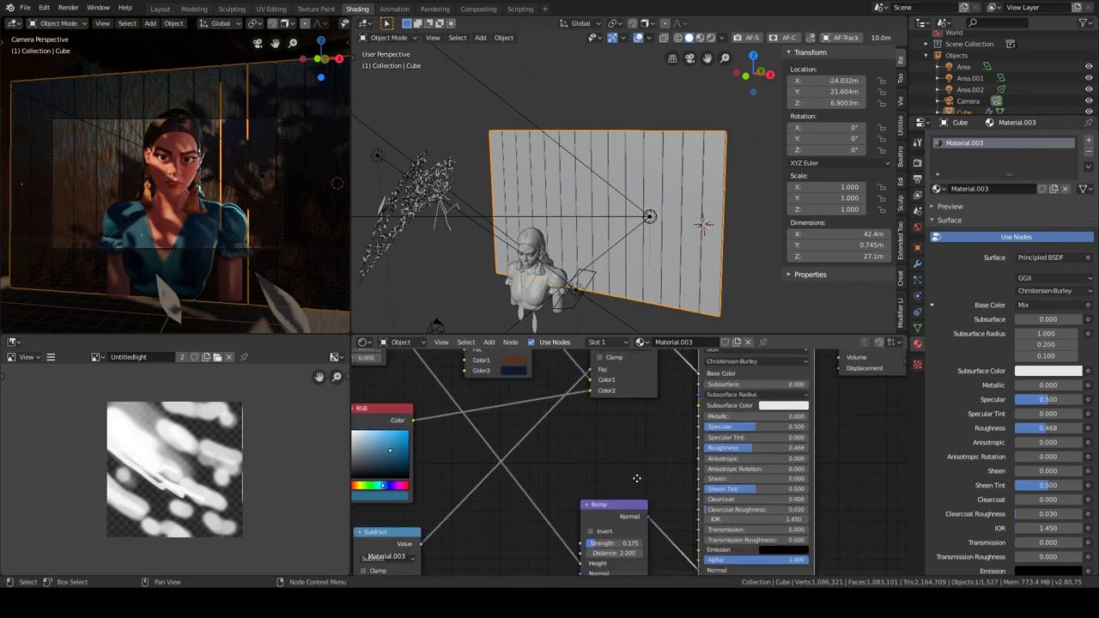
{"action": "left_click_drag", "start_coordinate": [574, 461], "coordinate": [749, 534]}
{"action": "mouse_move", "coordinate": [650, 544]}
{"action": "middle_mouse_down"}
{"action": "mouse_move", "coordinate": [593, 502]}
{"action": "mouse_move", "coordinate": [659, 528]}
{"action": "middle_mouse_up"}
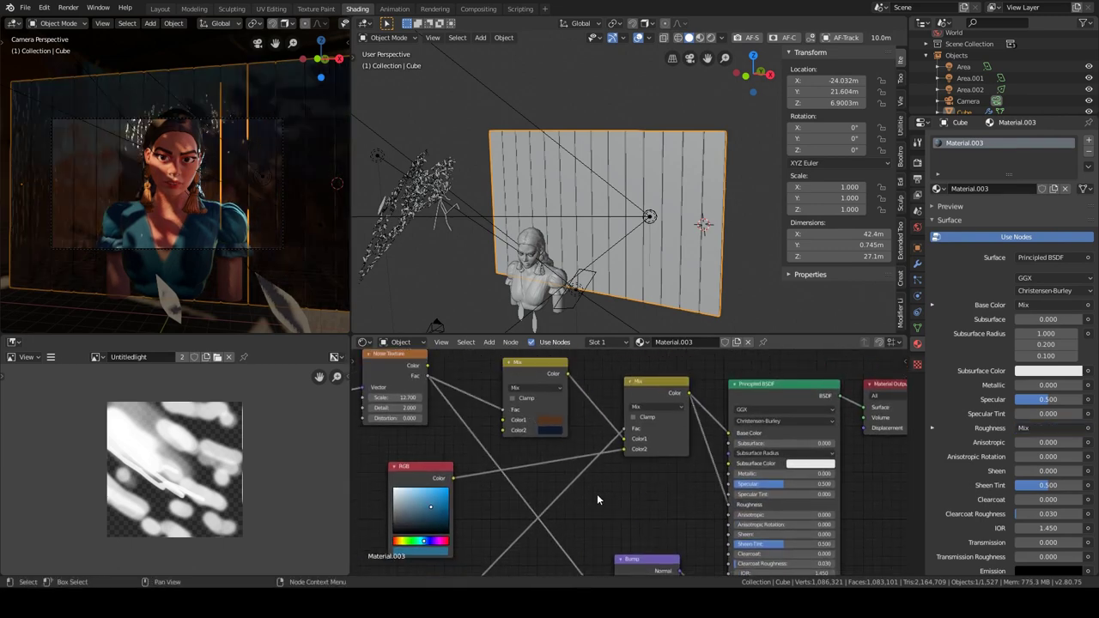
{"action": "middle_click_drag", "start_coordinate": [595, 492], "coordinate": [630, 492]}
{"action": "key", "text": "shift+a"}
{"action": "left_click", "coordinate": [724, 447]}
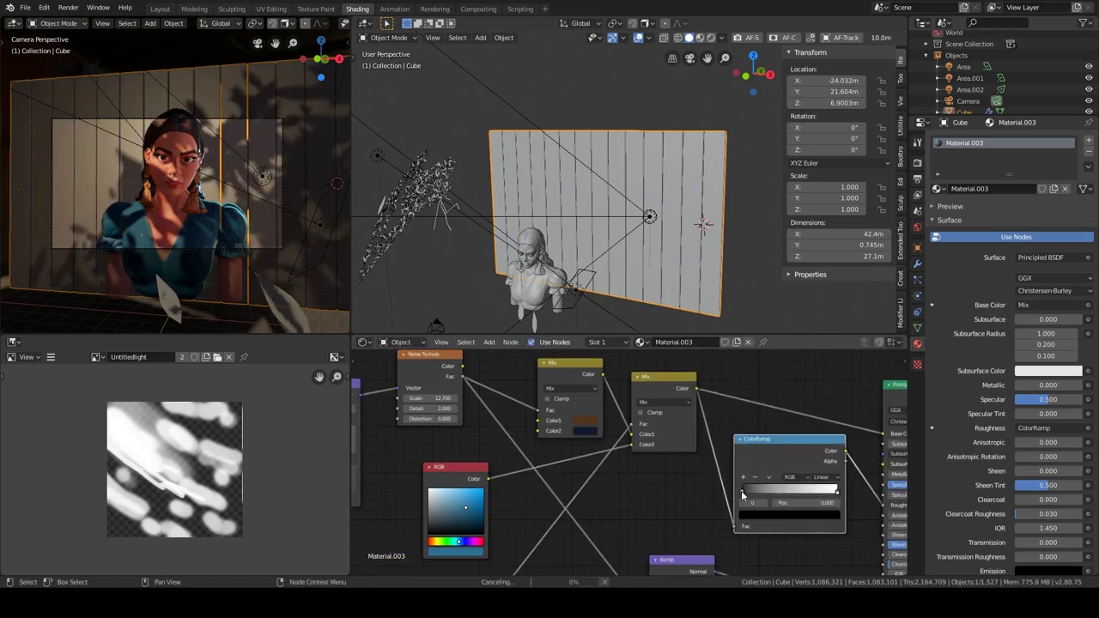
Tilt the wall plane slightly while keeping the ColorRamp node in view
{"action": "middle_click_drag", "start_coordinate": [640, 485], "coordinate": [547, 464]}
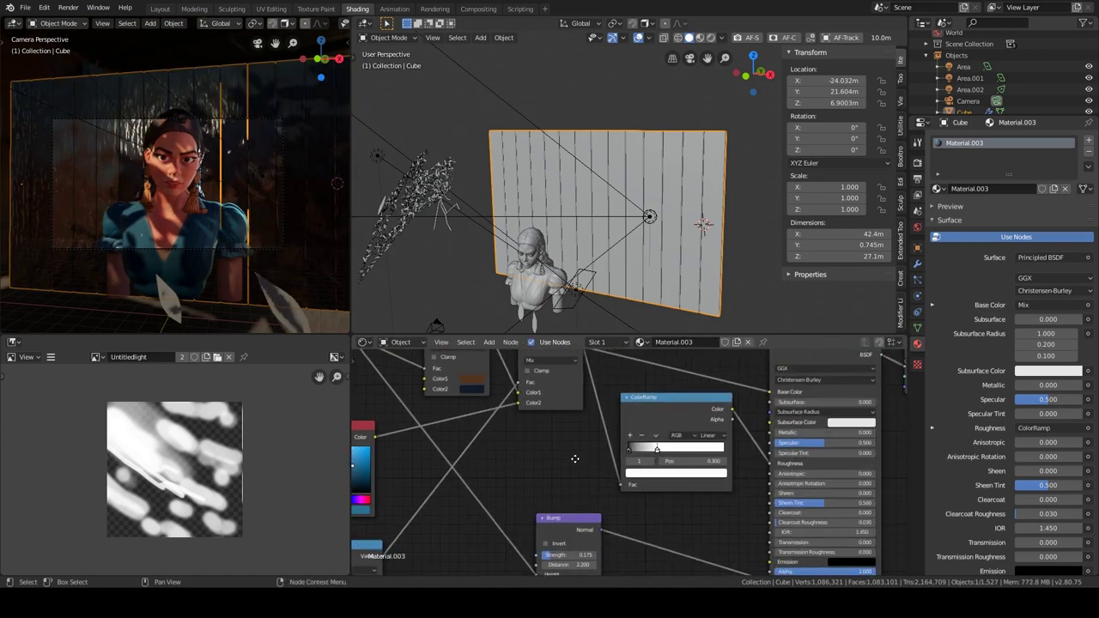
{"action": "middle_click_drag", "start_coordinate": [701, 232], "coordinate": [608, 247]}
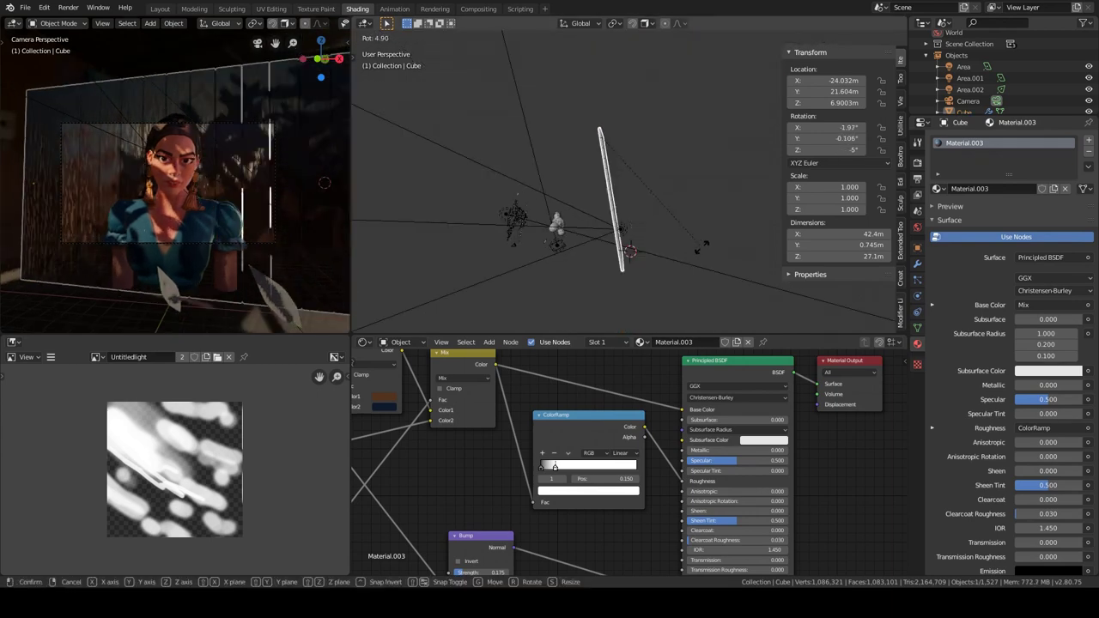
{"action": "middle_click_drag", "start_coordinate": [608, 246], "coordinate": [506, 204]}
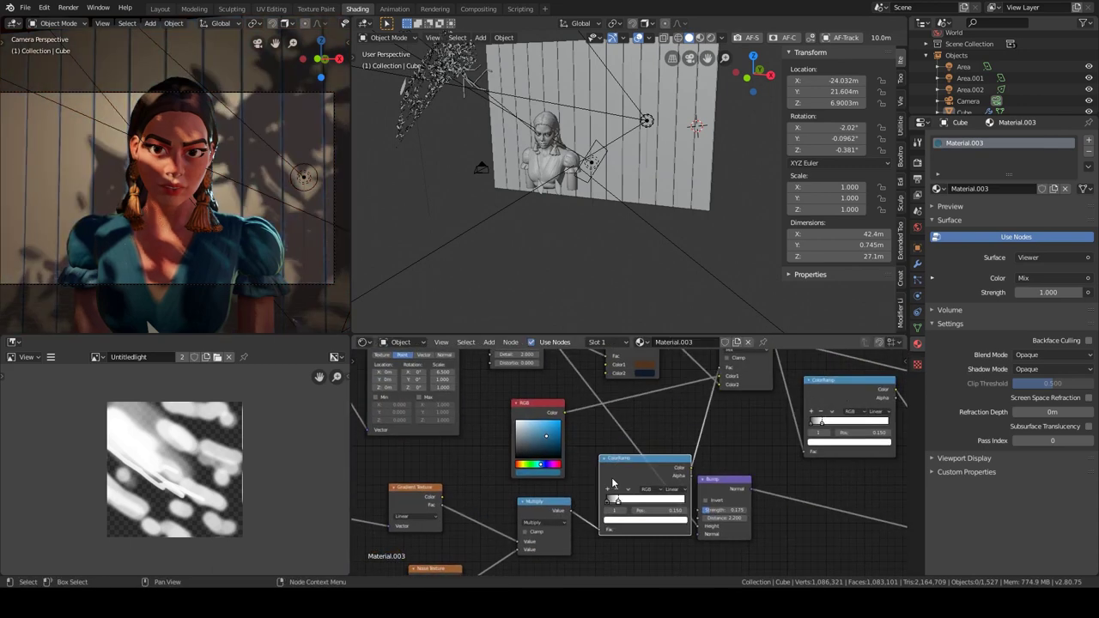
{"action": "scroll", "coordinate": [613, 483], "scroll_direction": "up", "scroll_amount": 1}
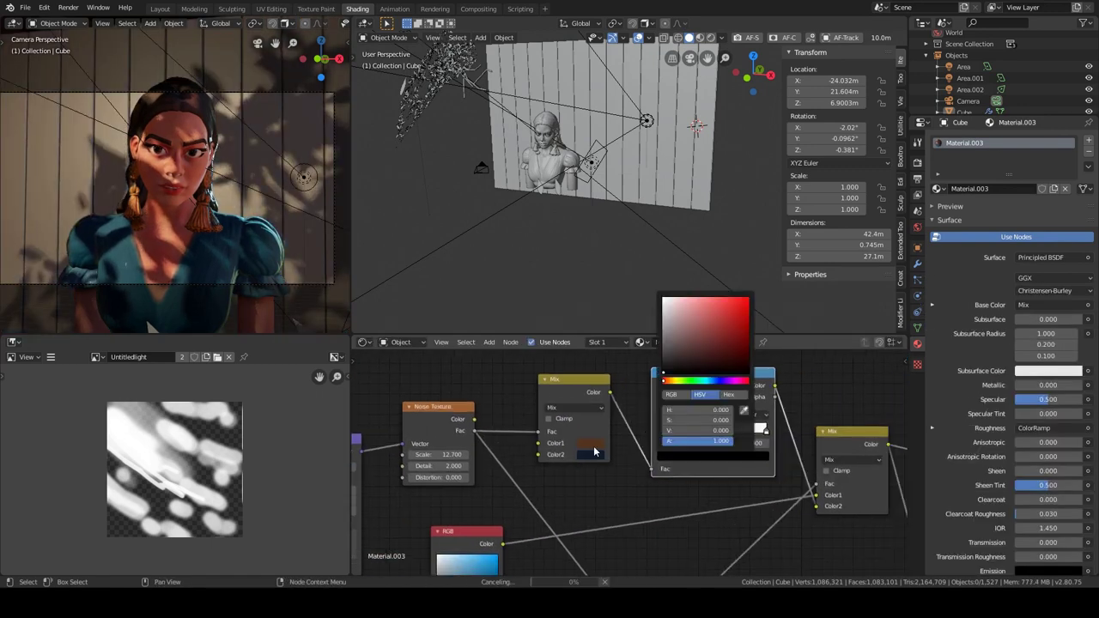
Give the wood mix's first colour and the ramp stop a reddish tone
{"action": "left_click", "coordinate": [591, 443]}
{"action": "middle_click_drag", "start_coordinate": [681, 464], "coordinate": [675, 478]}
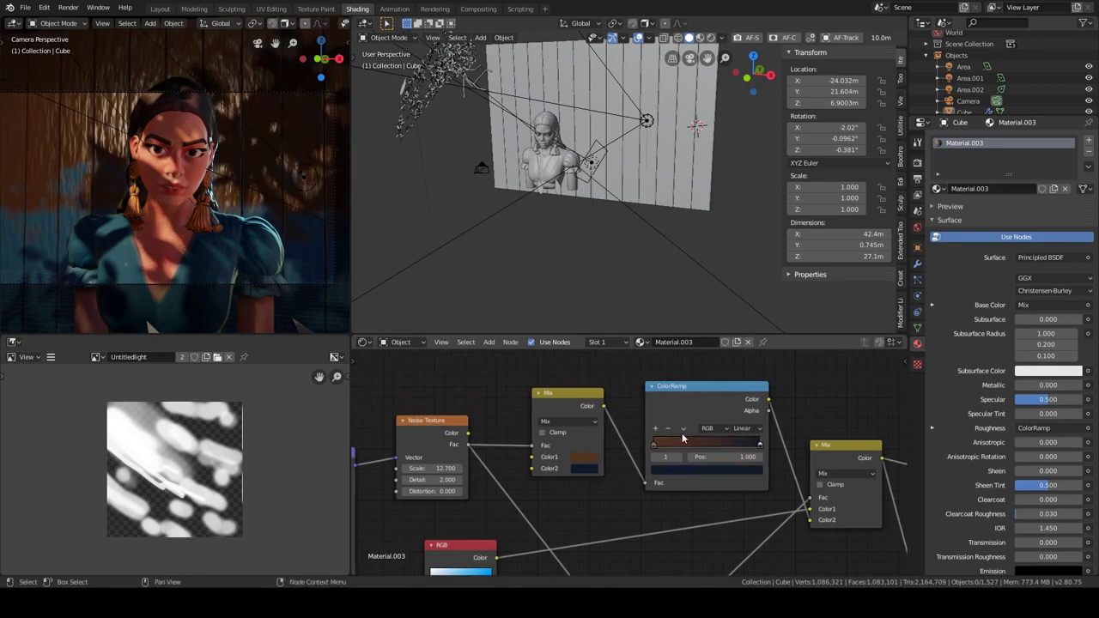
{"action": "left_click", "coordinate": [678, 470]}
{"action": "left_click_drag", "start_coordinate": [692, 346], "coordinate": [680, 336]}
Feed the noise colour directly into the ramp factor and move the middle stop to 0.400
{"action": "middle_click_drag", "start_coordinate": [524, 394], "coordinate": [548, 424]}
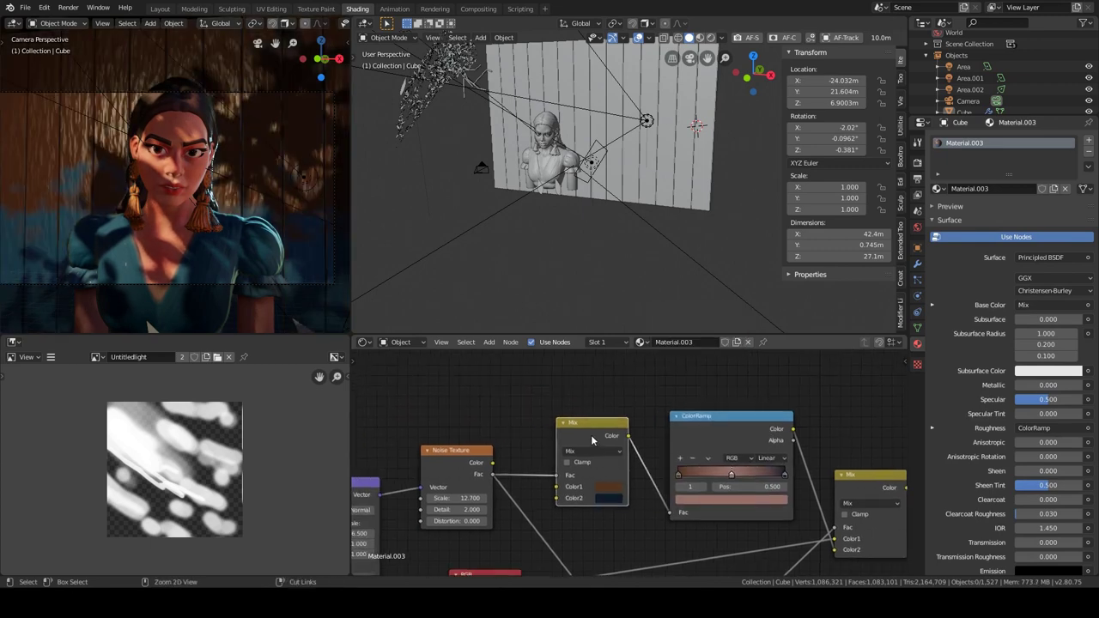
{"action": "left_click_drag", "start_coordinate": [492, 463], "coordinate": [672, 518]}
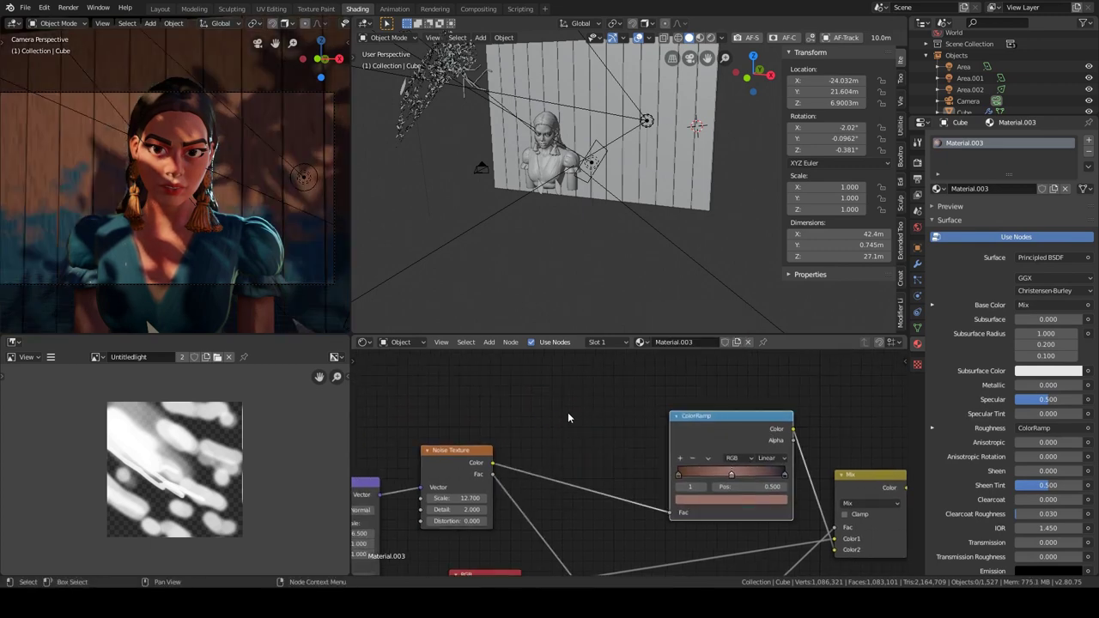
{"action": "mouse_move", "coordinate": [730, 417]}
{"action": "left_mouse_down"}
{"action": "mouse_move", "coordinate": [610, 417]}
{"action": "mouse_move", "coordinate": [622, 416]}
{"action": "left_mouse_up"}
{"action": "scroll", "coordinate": [635, 412], "scroll_direction": "down", "scroll_amount": 3}
{"action": "scroll", "coordinate": [635, 412], "scroll_direction": "up", "scroll_amount": 4}
{"action": "scroll", "coordinate": [652, 447], "scroll_direction": "down", "scroll_amount": 3}
{"action": "scroll", "coordinate": [708, 468], "scroll_direction": "up", "scroll_amount": 2}
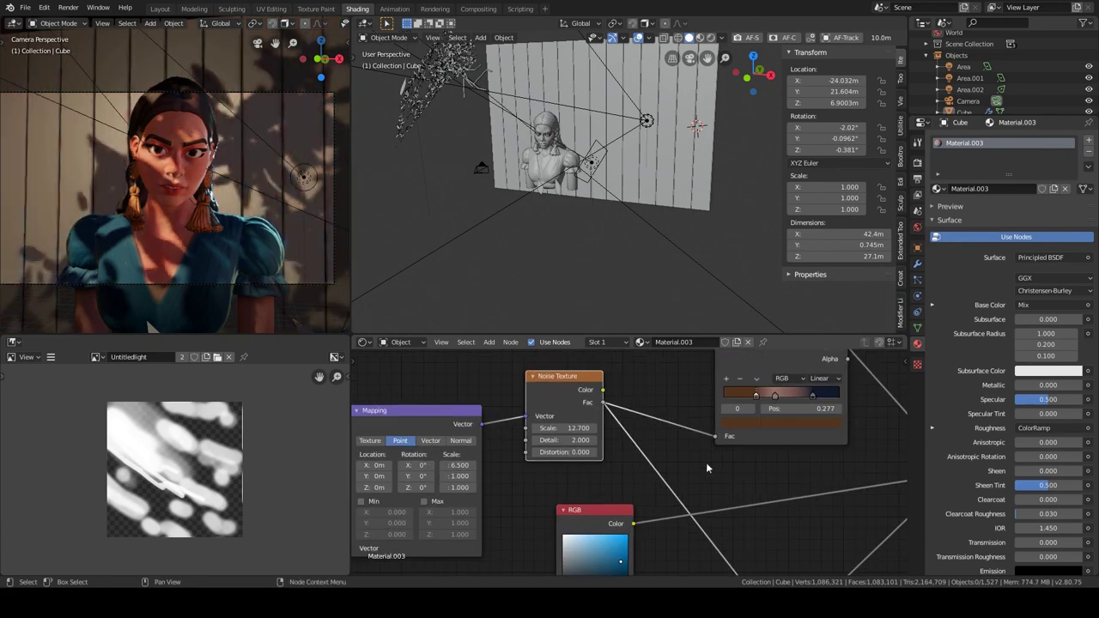
{"action": "scroll", "coordinate": [590, 414], "scroll_direction": "up", "scroll_amount": 2}
{"action": "scroll", "coordinate": [640, 479], "scroll_direction": "down", "scroll_amount": 2}
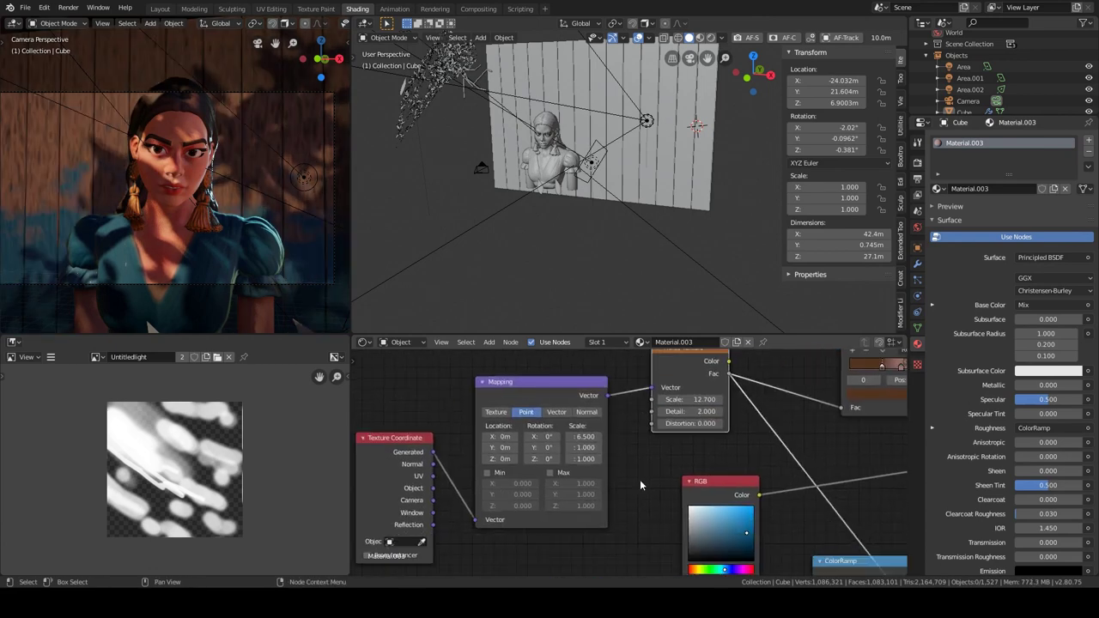
{"action": "mouse_move", "coordinate": [601, 258]}
{"action": "middle_mouse_down"}
{"action": "mouse_move", "coordinate": [557, 196]}
{"action": "mouse_move", "coordinate": [588, 221]}
{"action": "middle_mouse_up"}
{"action": "left_click", "coordinate": [587, 221]}
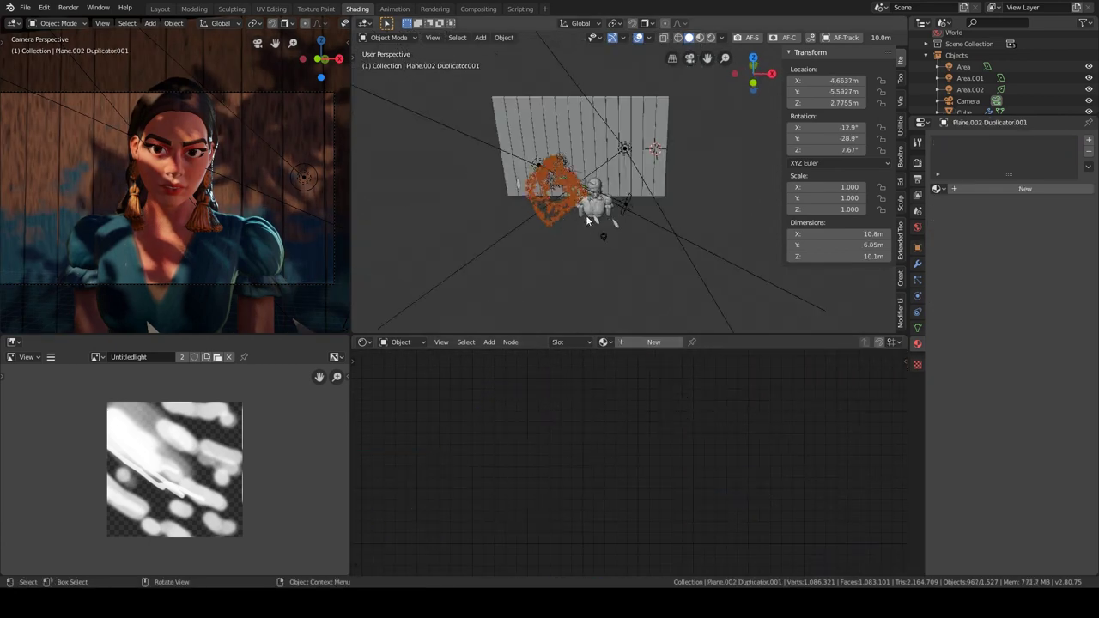
Scale the scatter plane up to about 18.8
{"action": "left_click", "coordinate": [502, 232]}
{"action": "mouse_move", "coordinate": [502, 233]}
{"action": "middle_mouse_down"}
{"action": "mouse_move", "coordinate": [601, 215]}
{"action": "mouse_move", "coordinate": [542, 184]}
{"action": "middle_mouse_up"}
{"action": "left_click", "coordinate": [644, 211]}
Paint Object Scatter strokes on the plane with rotation 44°, offset 0.22 and seed 4
{"action": "key", "text": "F3"}
{"action": "key", "text": "Return"}
{"action": "left_click_drag", "start_coordinate": [548, 96], "coordinate": [526, 157]}
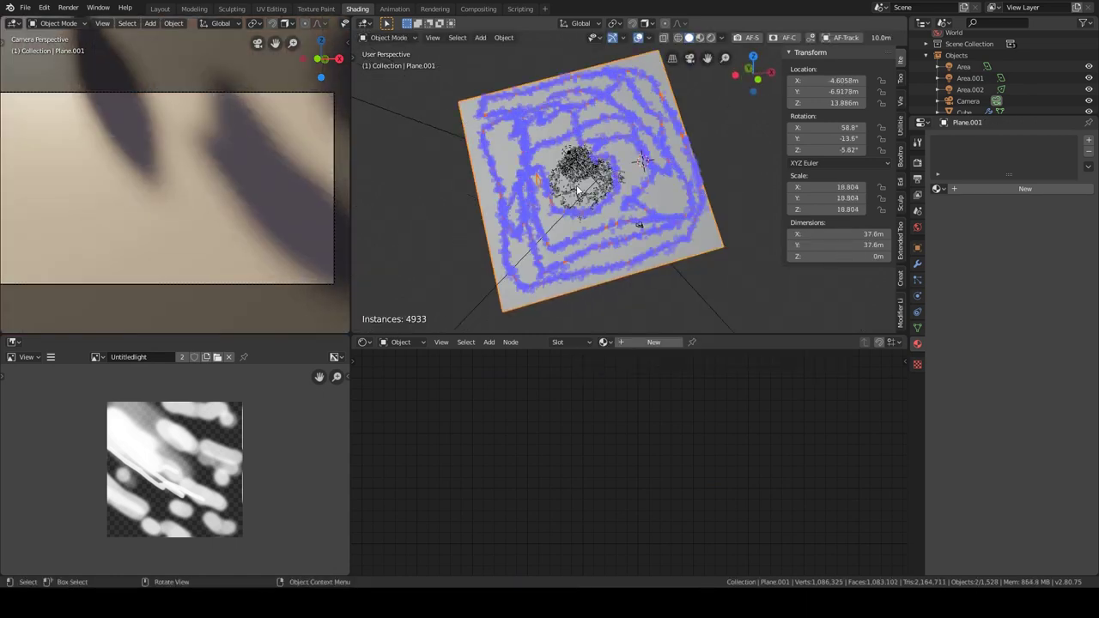
{"action": "middle_click_drag", "start_coordinate": [773, 155], "coordinate": [646, 198]}
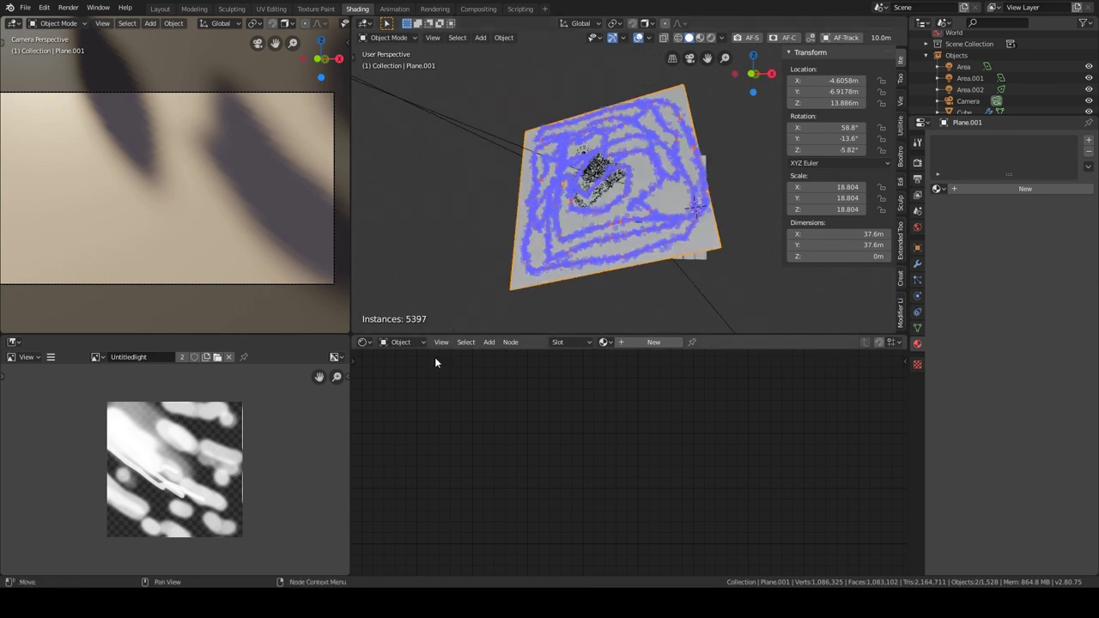
{"action": "key", "text": "Return"}
{"action": "left_click", "coordinate": [901, 79]}
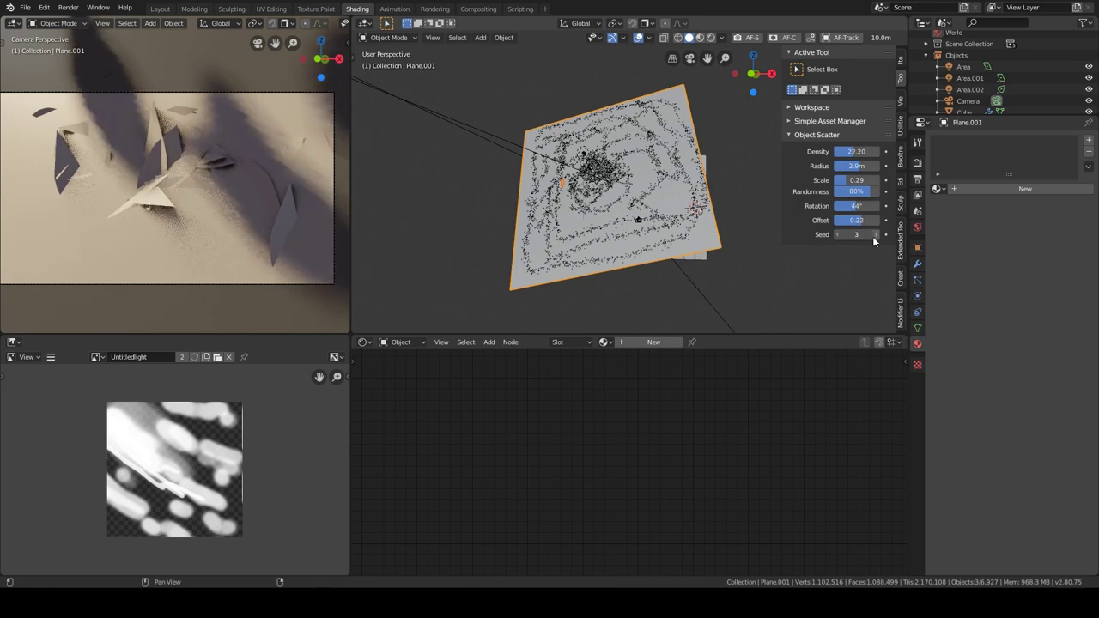
{"action": "left_click_drag", "start_coordinate": [872, 235], "coordinate": [693, 251]}
Duplicate the scattered leaf cluster several times, rotating and placing each copy
{"action": "left_click", "coordinate": [601, 226]}
{"action": "middle_click_drag", "start_coordinate": [600, 226], "coordinate": [544, 178]}
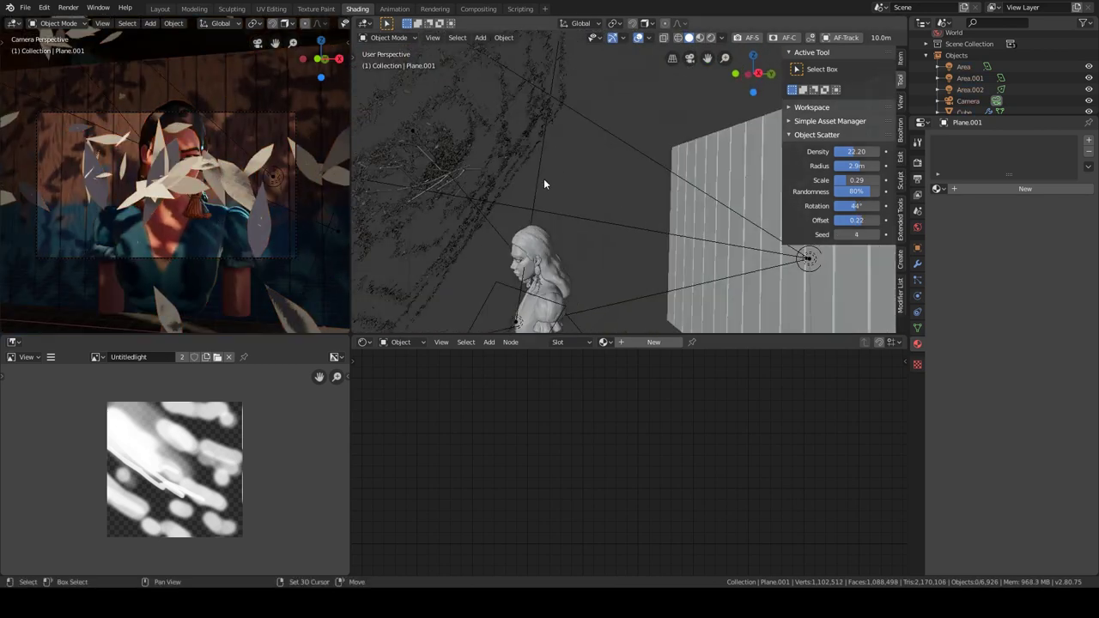
{"action": "key", "text": "shift+d"}
{"action": "left_click", "coordinate": [562, 196]}
{"action": "left_click", "coordinate": [601, 177]}
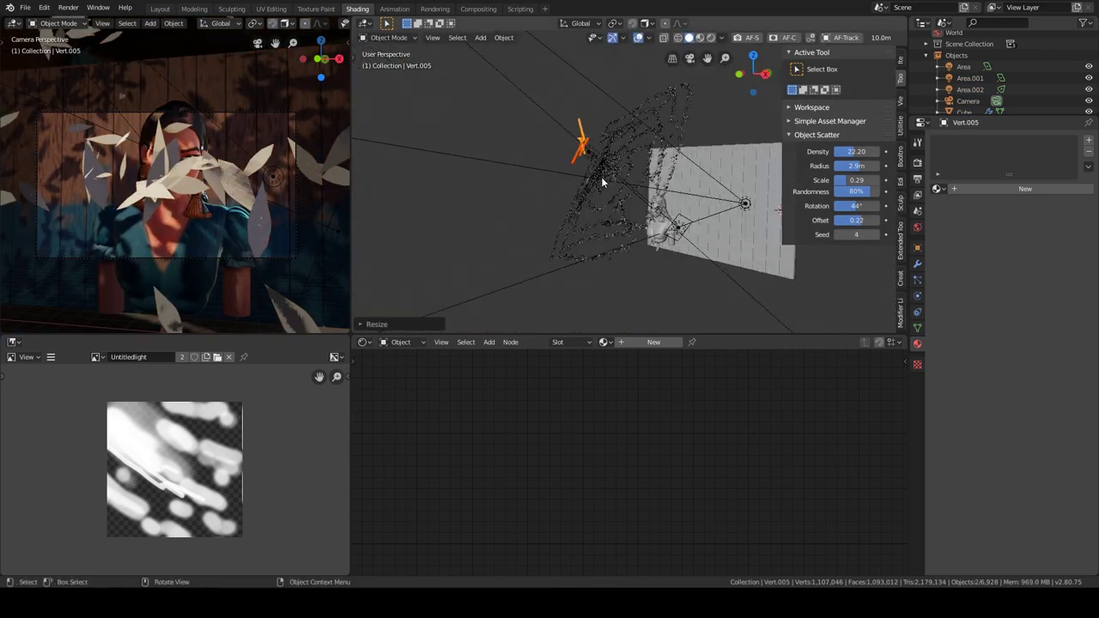
{"action": "key", "text": "shift+d"}
{"action": "key", "text": "r"}
{"action": "left_click", "coordinate": [696, 190]}
{"action": "key", "text": "shift+d"}
{"action": "left_click", "coordinate": [704, 215]}
{"action": "middle_click_drag", "start_coordinate": [705, 215], "coordinate": [711, 232]}
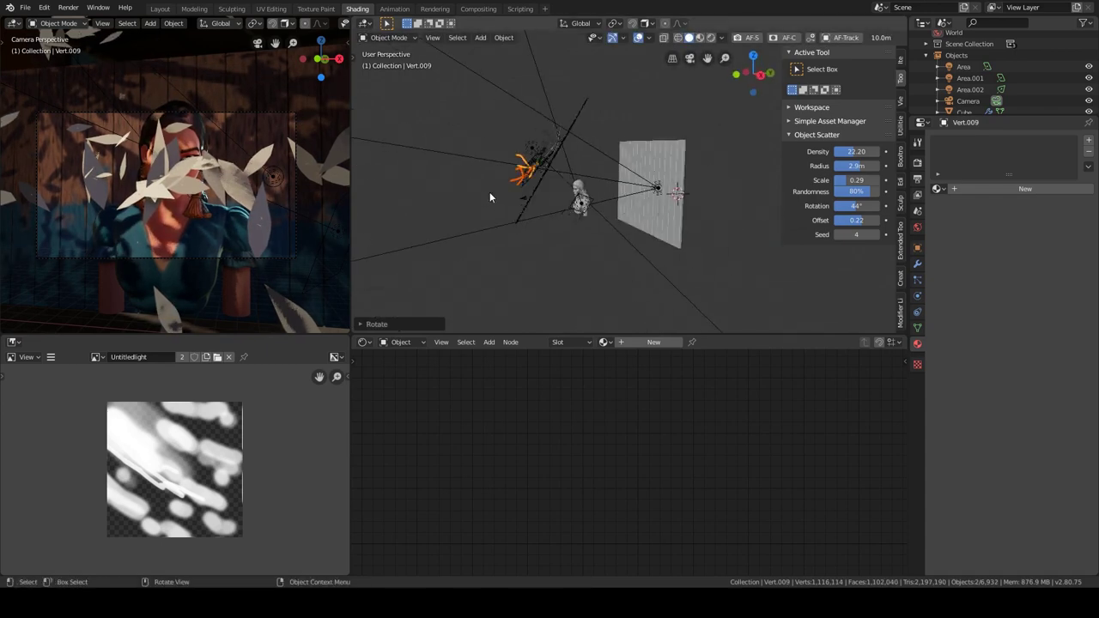
Scale the orange leaf cluster, undo it, and bring the view onto the bust's face
{"action": "key", "text": "s"}
{"action": "left_click", "coordinate": [657, 221]}
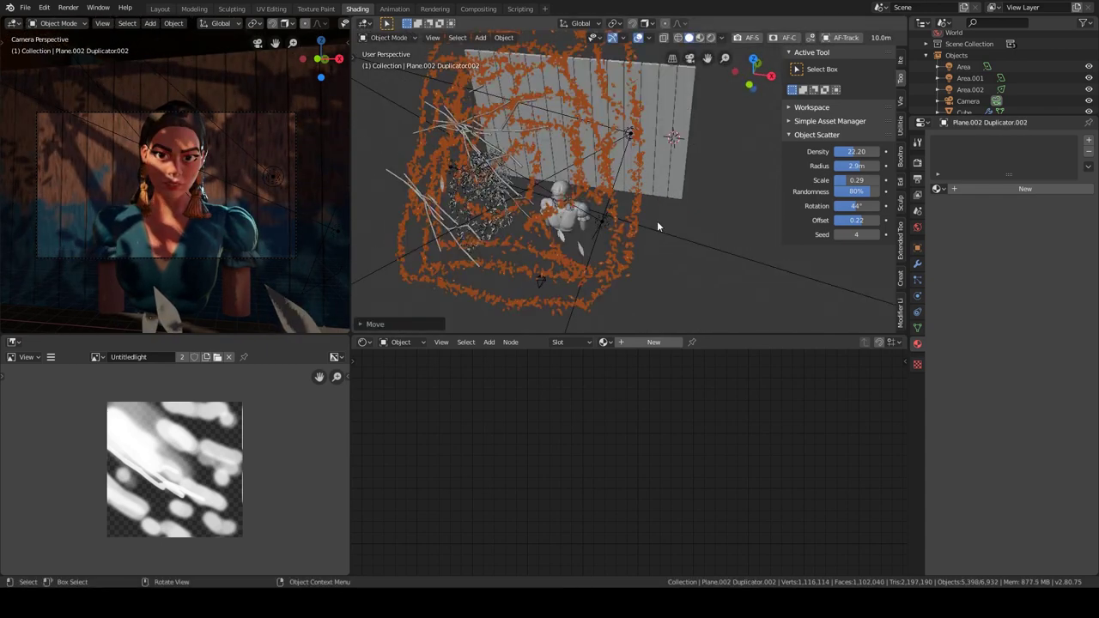
{"action": "mouse_move", "coordinate": [657, 221]}
{"action": "middle_mouse_down"}
{"action": "mouse_move", "coordinate": [545, 210]}
{"action": "mouse_move", "coordinate": [540, 157]}
{"action": "middle_mouse_up"}
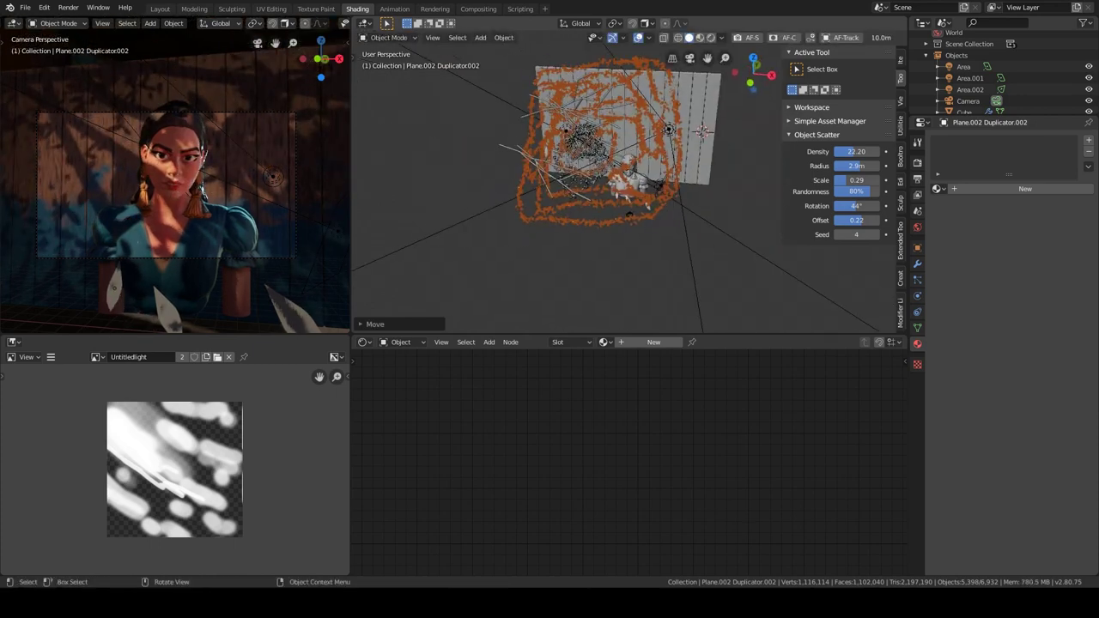
{"action": "key", "text": "ctrl+z"}
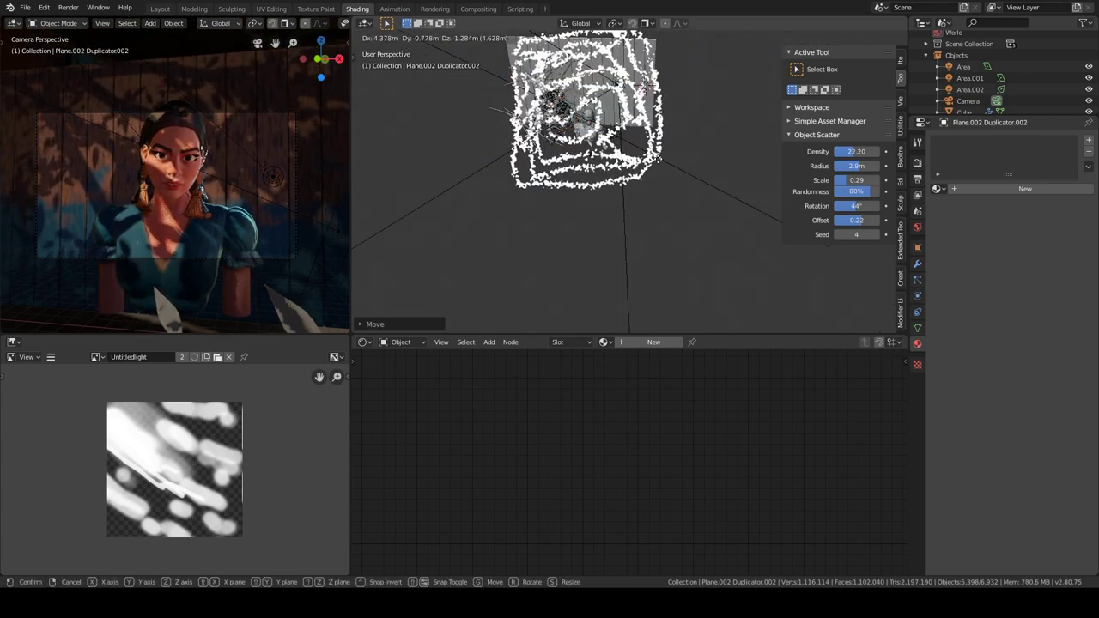
{"action": "scroll", "coordinate": [220, 161], "scroll_direction": "up", "scroll_amount": 3}
{"action": "middle_click_drag", "start_coordinate": [541, 117], "coordinate": [529, 175]}
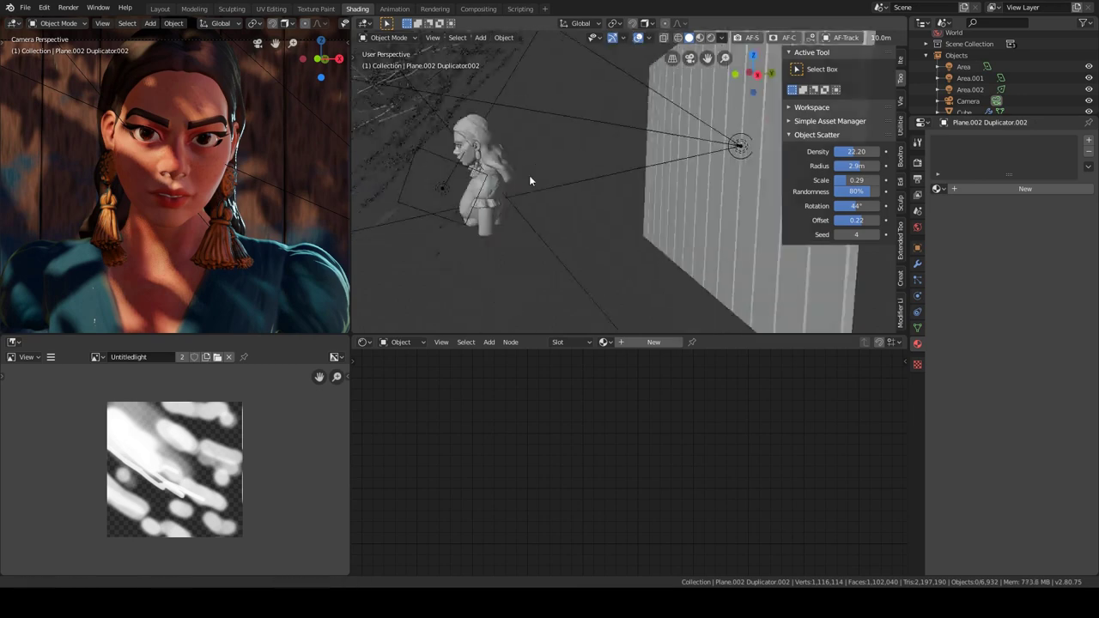
{"action": "left_click", "coordinate": [529, 175]}
{"action": "scroll", "coordinate": [529, 175], "scroll_direction": "up", "scroll_amount": 3}
Switch the camera view to solid shading
{"action": "left_click", "coordinate": [718, 37]}
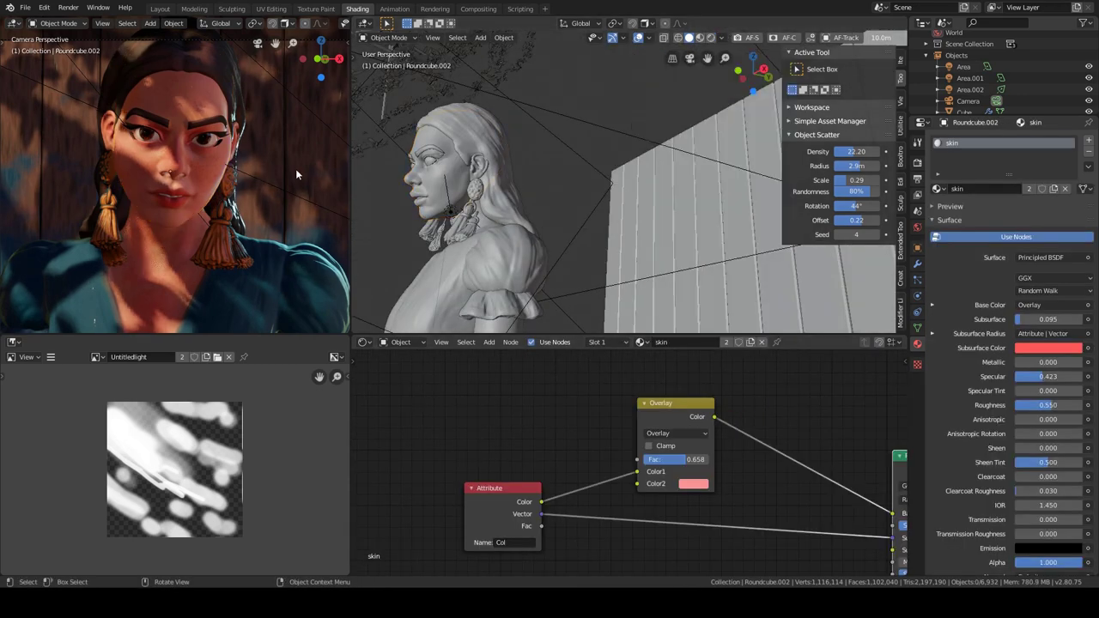
{"action": "left_click", "coordinate": [917, 161]}
{"action": "scroll", "coordinate": [653, 481], "scroll_direction": "down", "scroll_amount": 2}
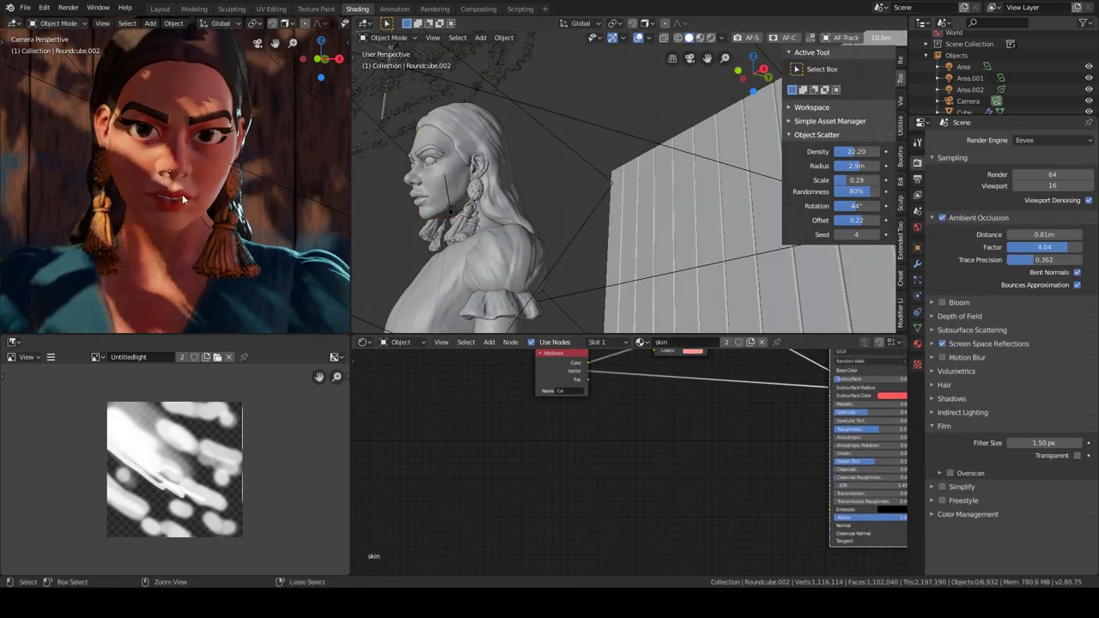
{"action": "key", "text": "z"}
Isolate Roundcube.002 in local view, enter Vertex Paint, and pick a dark grey colour
{"action": "left_click", "coordinate": [917, 329]}
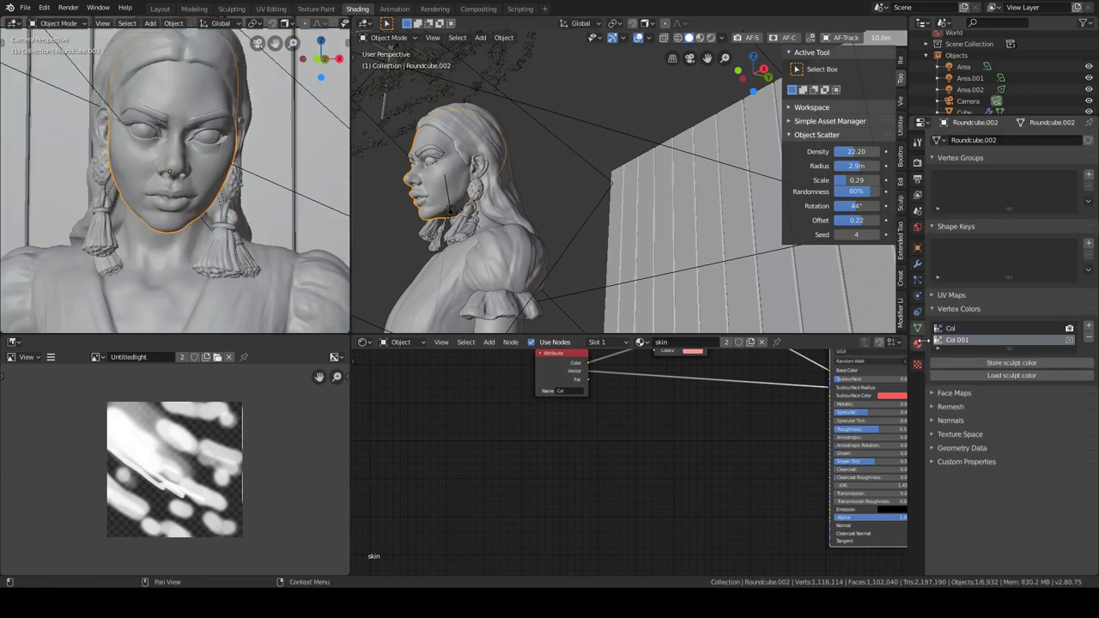
{"action": "key", "text": "KP_Divide"}
{"action": "key", "text": "ctrl+Tab"}
{"action": "middle_click_drag", "start_coordinate": [568, 202], "coordinate": [602, 218]}
{"action": "left_click", "coordinate": [496, 23]}
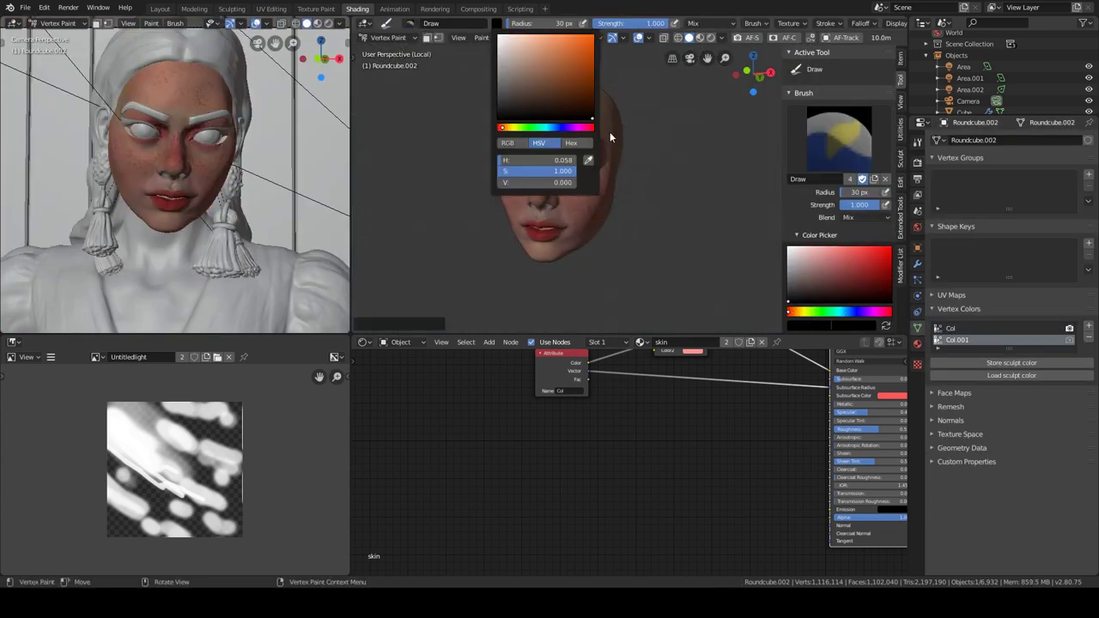
{"action": "left_click_drag", "start_coordinate": [524, 86], "coordinate": [496, 91]}
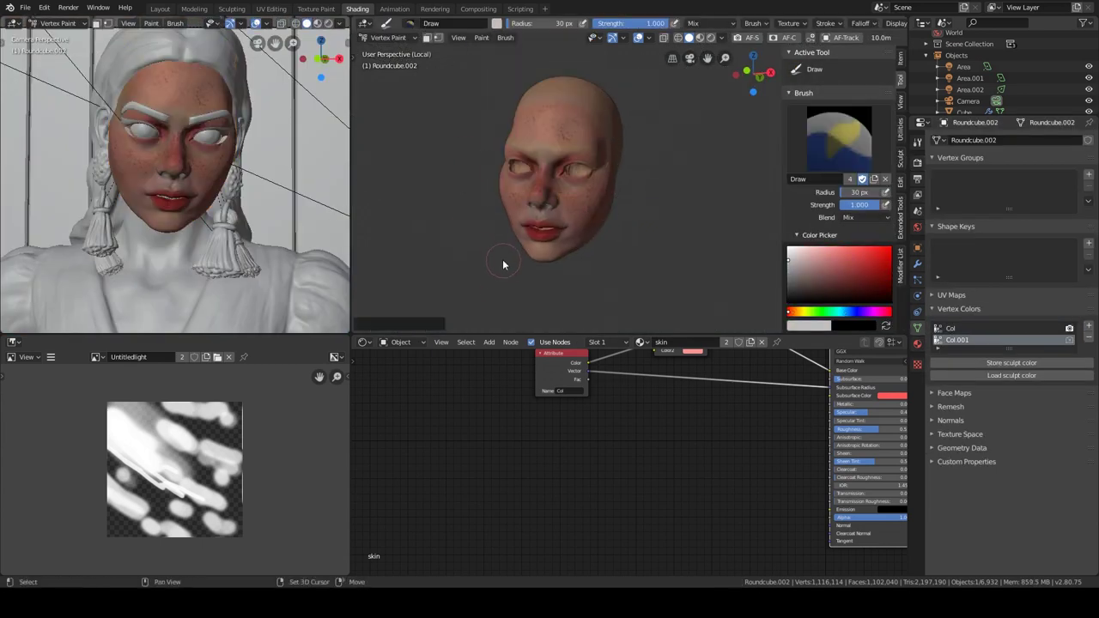
Switch the face to Sculpt Mode and shrink the paint brush to about 61 px
{"action": "key", "text": "ctrl+Tab"}
{"action": "left_click", "coordinate": [614, 240]}
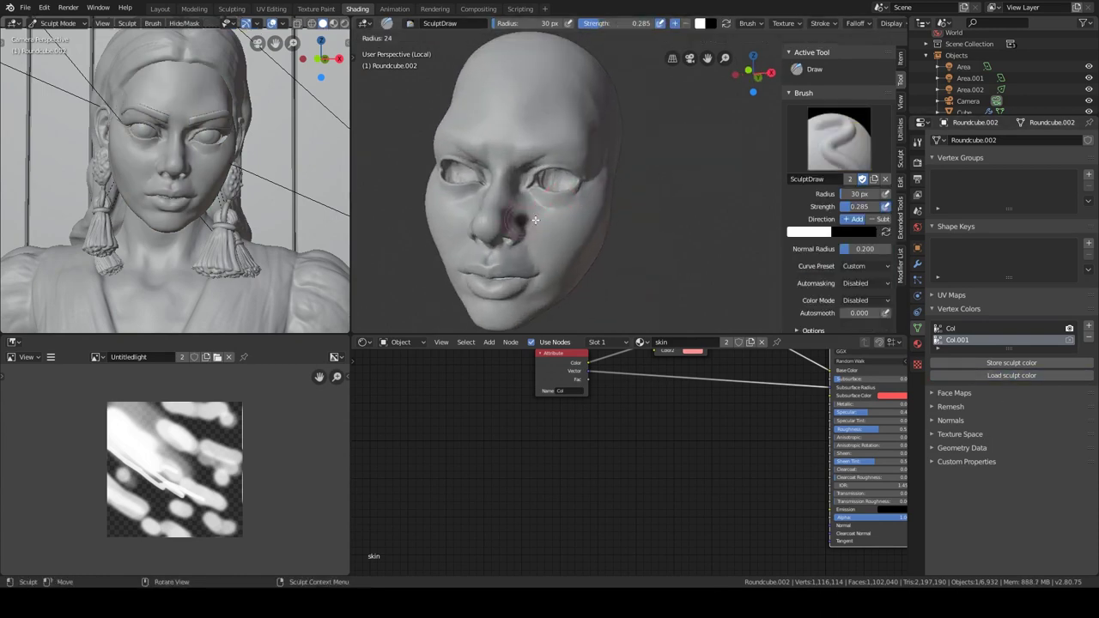
{"action": "left_click", "coordinate": [784, 23]}
{"action": "left_click", "coordinate": [734, 45]}
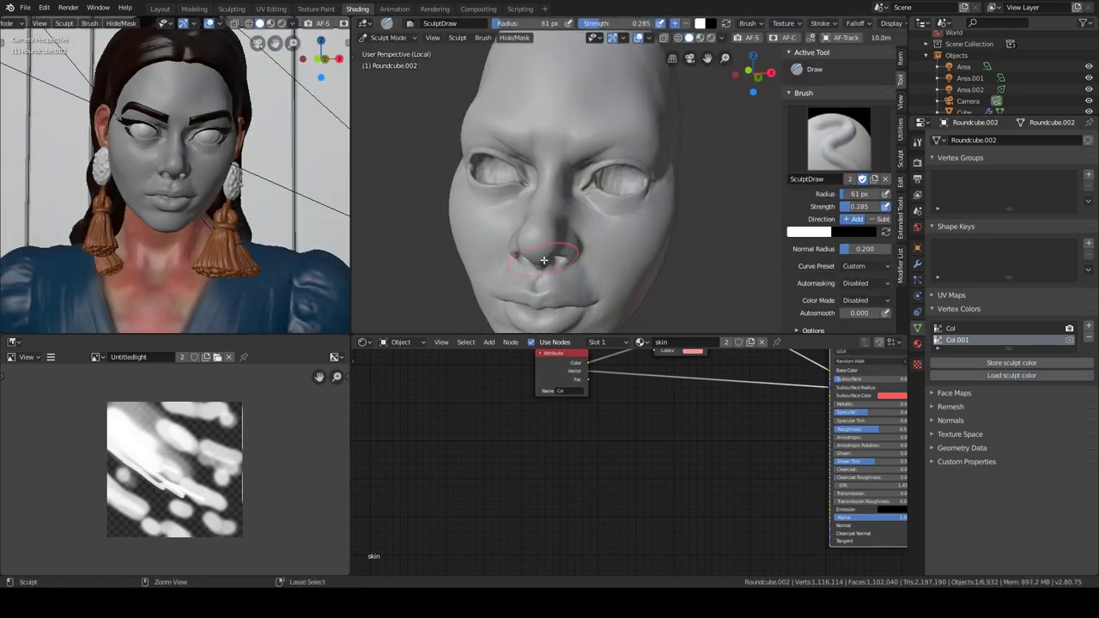
{"action": "middle_click_drag", "start_coordinate": [550, 258], "coordinate": [567, 189], "text": "ctrl"}
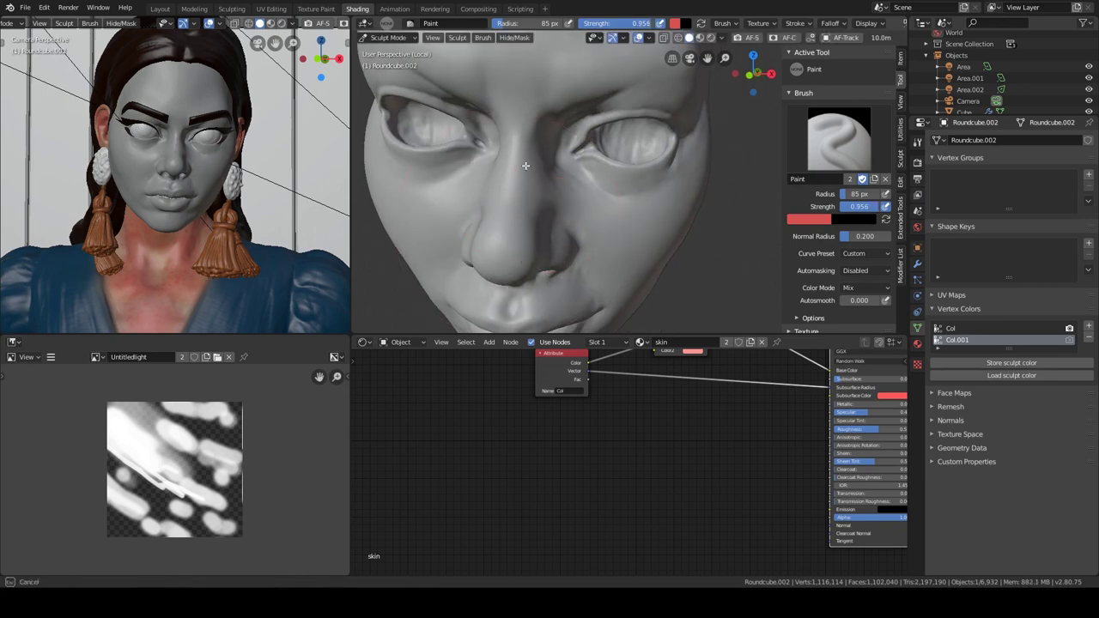
Paint dark freckles over the nose and both cheeks
{"action": "left_click_drag", "start_coordinate": [494, 225], "coordinate": [567, 173]}
{"action": "middle_click_drag", "start_coordinate": [522, 176], "coordinate": [566, 197]}
{"action": "left_click_drag", "start_coordinate": [601, 189], "coordinate": [704, 241]}
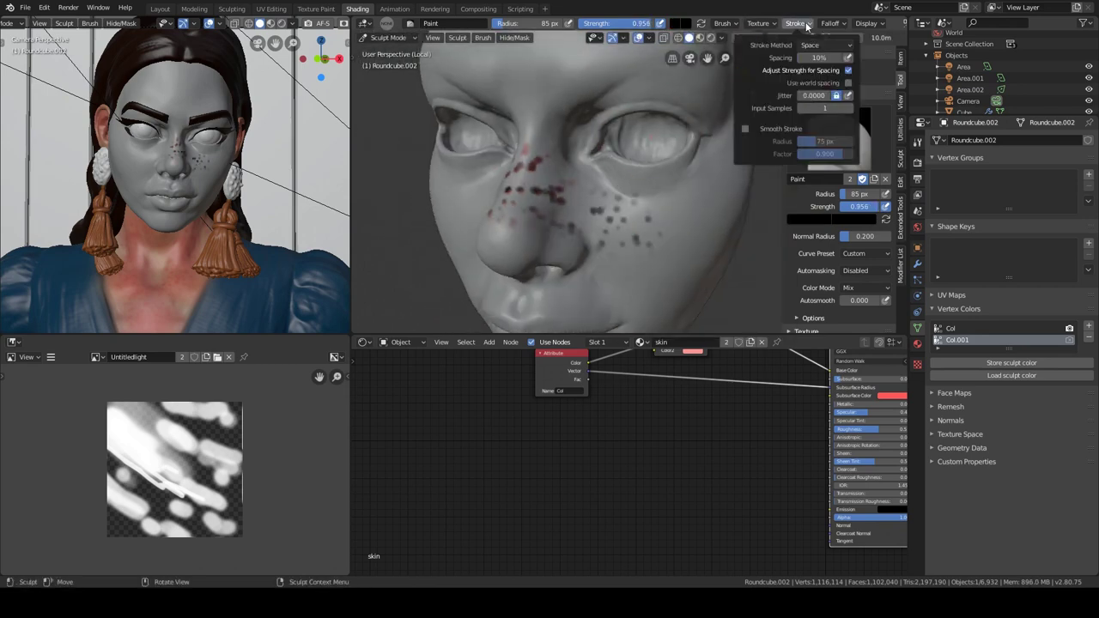
{"action": "mouse_move", "coordinate": [566, 198]}
{"action": "middle_mouse_down"}
{"action": "mouse_move", "coordinate": [601, 172]}
{"action": "mouse_move", "coordinate": [567, 197]}
{"action": "middle_mouse_up"}
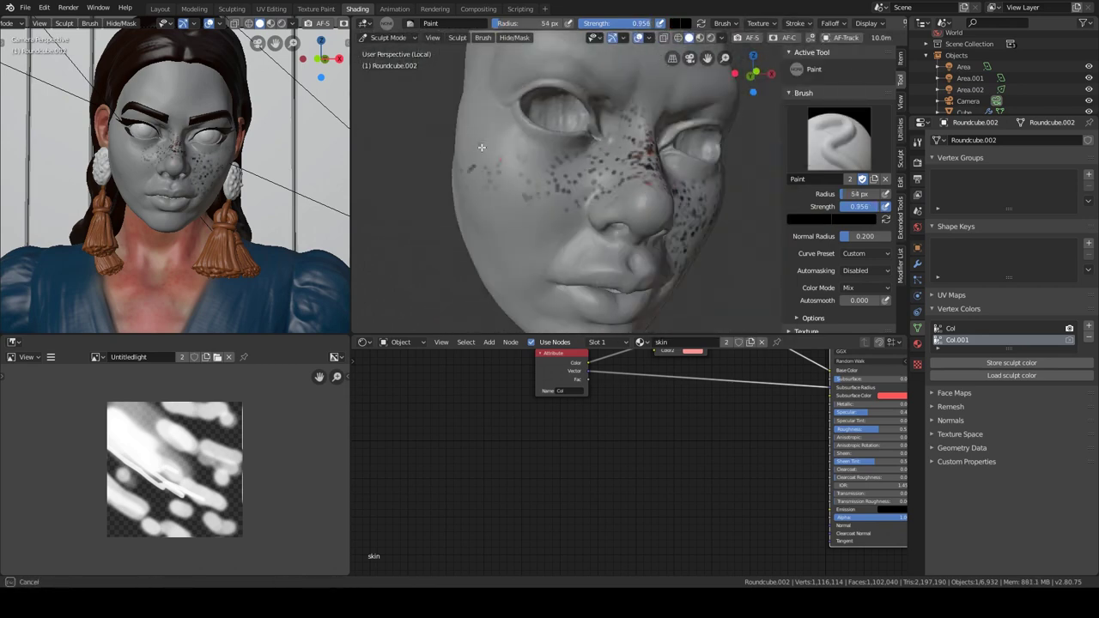
{"action": "left_click_drag", "start_coordinate": [481, 163], "coordinate": [515, 258]}
{"action": "mouse_move", "coordinate": [516, 258]}
{"action": "middle_mouse_down"}
{"action": "mouse_move", "coordinate": [624, 208]}
{"action": "mouse_move", "coordinate": [603, 99]}
{"action": "mouse_move", "coordinate": [636, 215]}
{"action": "middle_mouse_up"}
Set brush strength to 0.518 and add freckles around the eye and cheekbone
{"action": "scroll", "coordinate": [635, 215], "scroll_direction": "up", "scroll_amount": 4}
{"action": "key", "text": "shift+f"}
{"action": "left_click", "coordinate": [652, 262]}
{"action": "mouse_move", "coordinate": [652, 262]}
{"action": "middle_mouse_down"}
{"action": "mouse_move", "coordinate": [564, 199]}
{"action": "mouse_move", "coordinate": [597, 225]}
{"action": "mouse_move", "coordinate": [626, 217]}
{"action": "middle_mouse_up"}
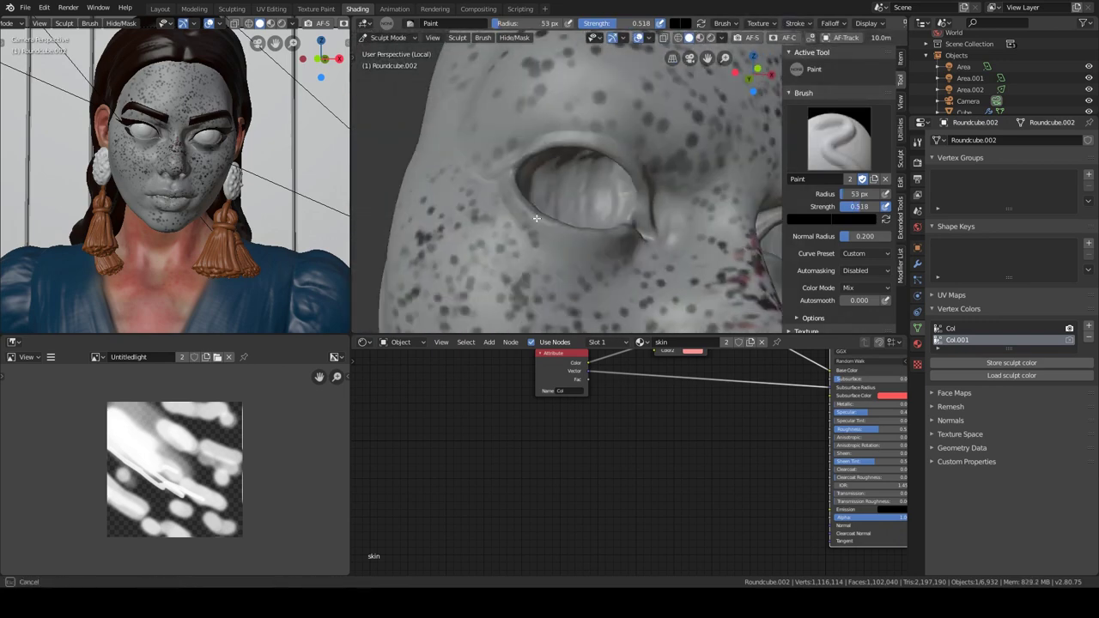
{"action": "mouse_move", "coordinate": [575, 202]}
{"action": "middle_mouse_down"}
{"action": "mouse_move", "coordinate": [489, 211]}
{"action": "mouse_move", "coordinate": [575, 244]}
{"action": "mouse_move", "coordinate": [706, 235]}
{"action": "middle_mouse_up"}
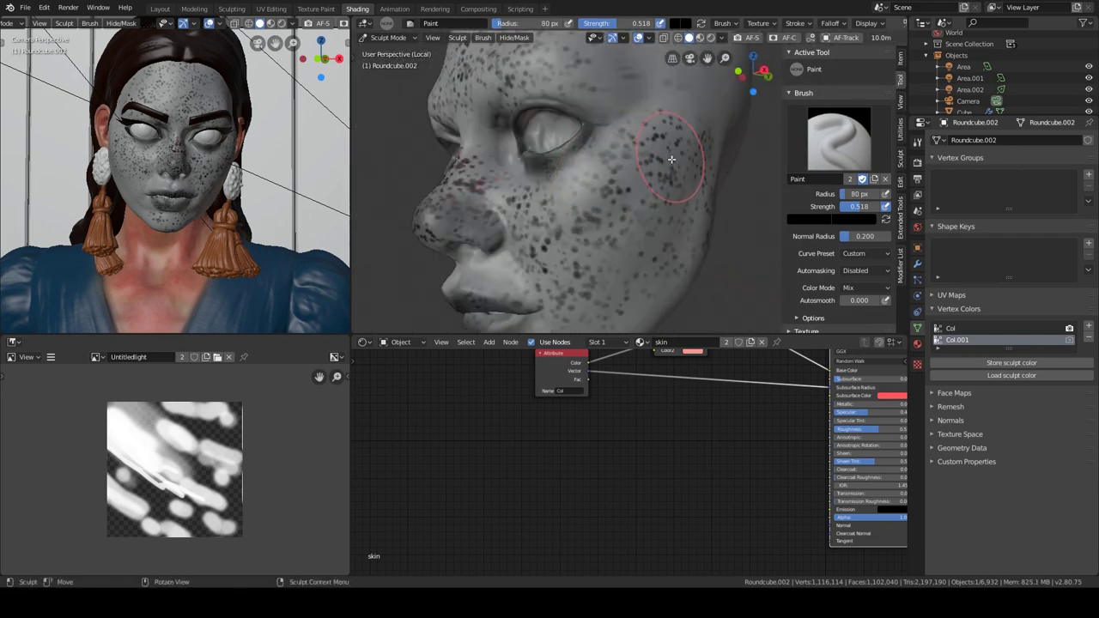
{"action": "key", "text": "ctrl+Tab"}
Return to Object Mode, store the painted colours, and add an Attribute node reading Col.001
{"action": "left_click", "coordinate": [586, 234]}
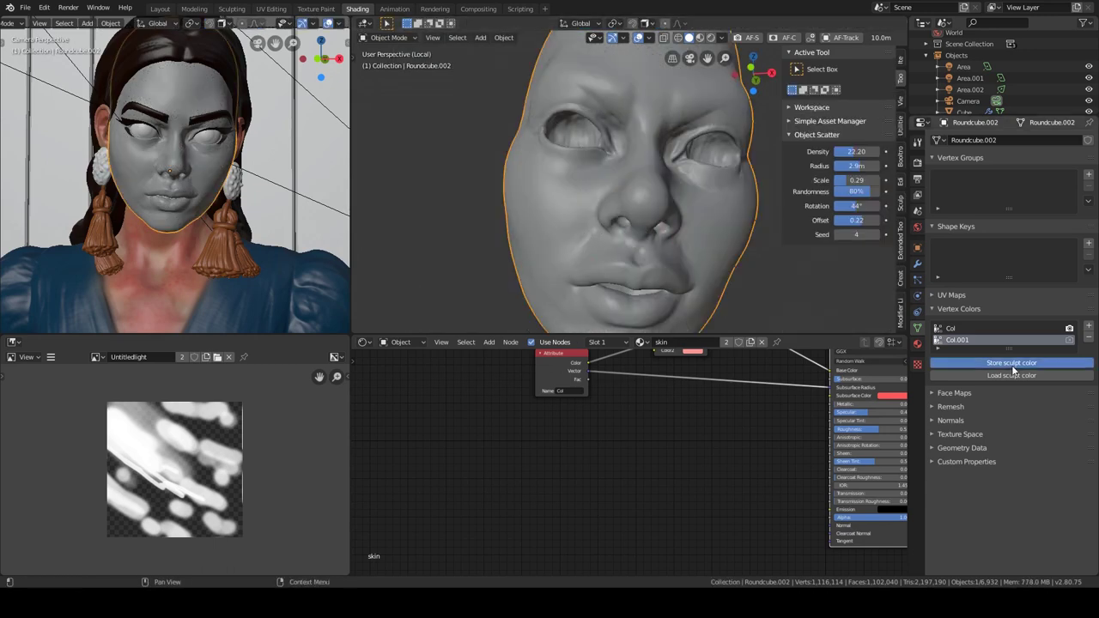
{"action": "left_click", "coordinate": [1011, 363]}
{"action": "key", "text": "shift+a"}
{"action": "left_click", "coordinate": [549, 483]}
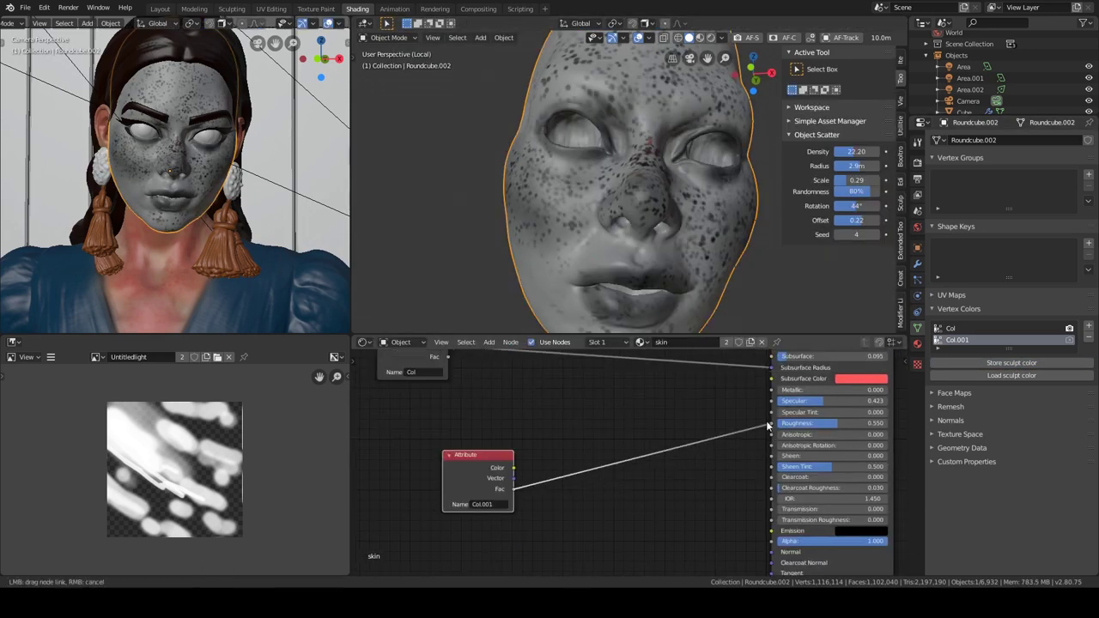
Wire a new ColorRamp between the Attribute node and the shader, viewed in rendered shading
{"action": "left_click", "coordinate": [290, 167]}
{"action": "key", "text": "shift+a"}
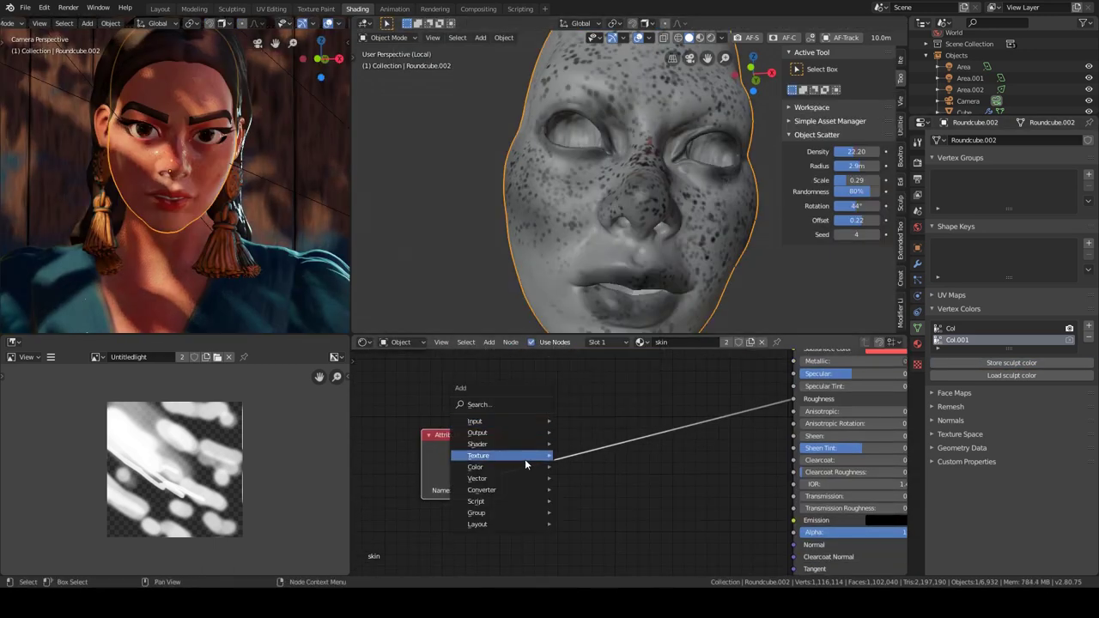
{"action": "left_click", "coordinate": [525, 459]}
{"action": "left_click", "coordinate": [572, 391]}
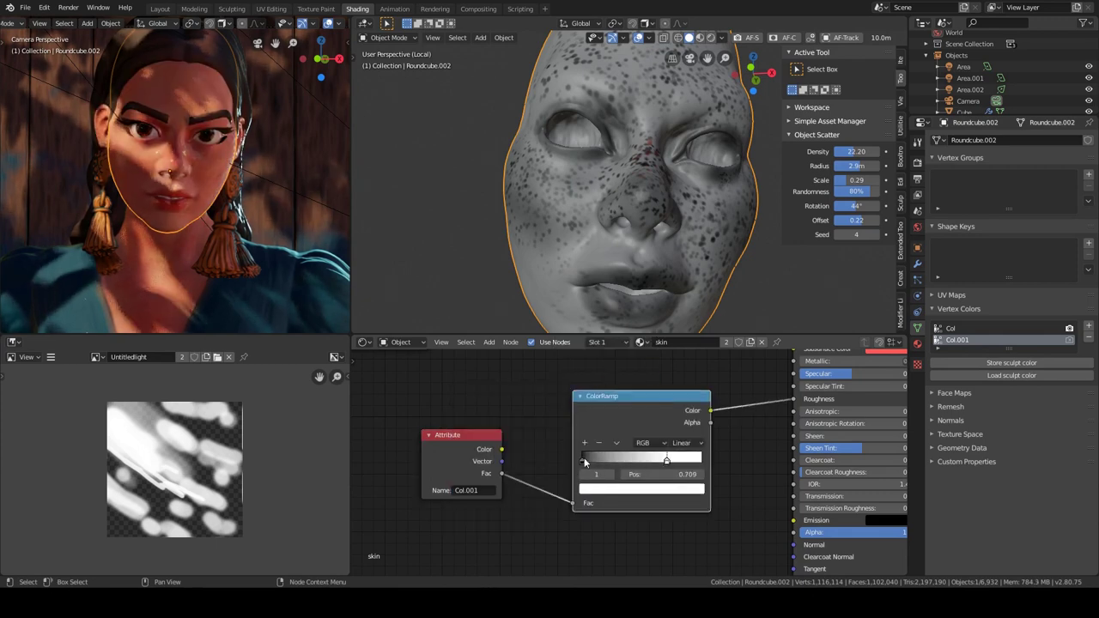
Adjust the dark stop's brightness and raise the white stop's V to about 0.78
{"action": "left_click", "coordinate": [584, 462]}
{"action": "left_click", "coordinate": [639, 489]}
{"action": "left_click_drag", "start_coordinate": [585, 350], "coordinate": [588, 361]}
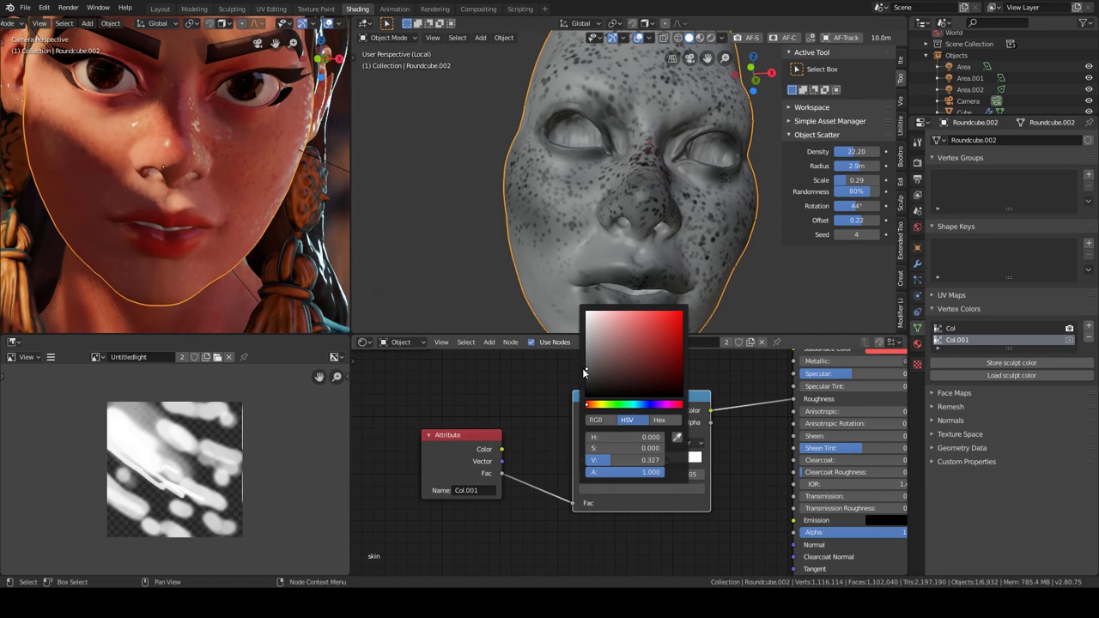
{"action": "left_click_drag", "start_coordinate": [583, 373], "coordinate": [577, 329]}
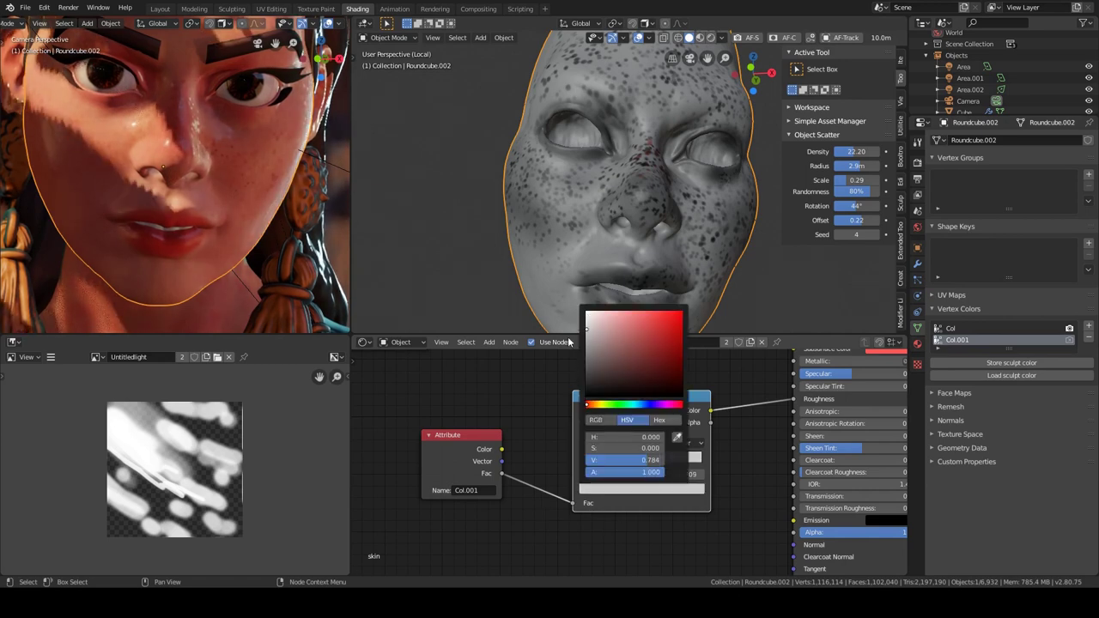
Check the freckled face from the front and return it to Object Mode
{"action": "mouse_move", "coordinate": [565, 329]}
{"action": "middle_mouse_down"}
{"action": "mouse_move", "coordinate": [534, 248]}
{"action": "mouse_move", "coordinate": [648, 213]}
{"action": "middle_mouse_up"}
{"action": "key", "text": "ctrl+Tab"}
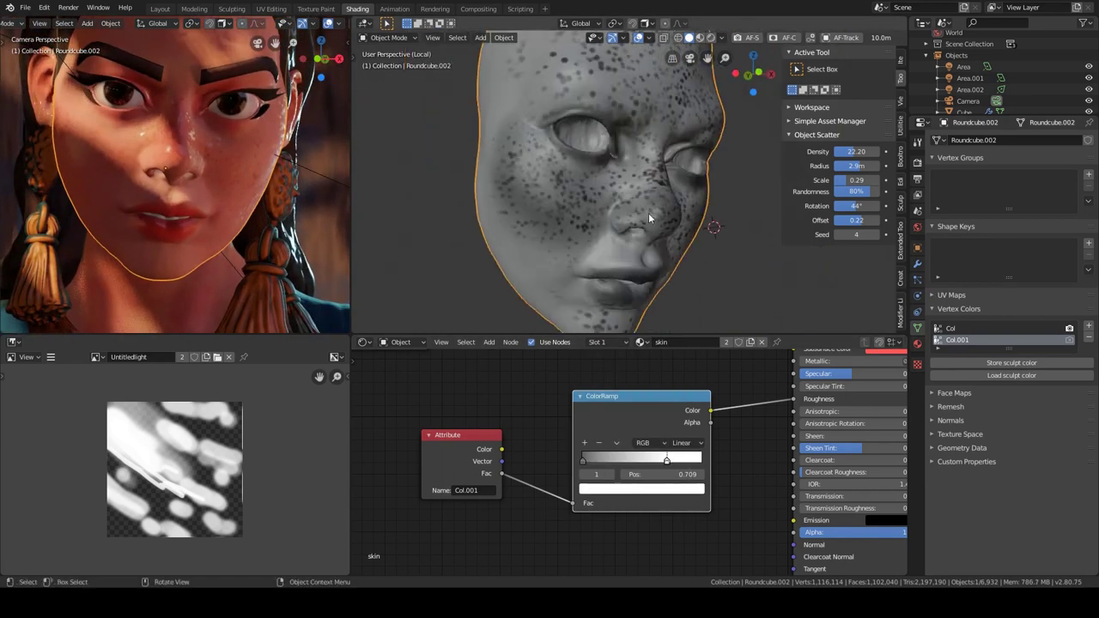
{"action": "mouse_move", "coordinate": [549, 194]}
{"action": "middle_mouse_down"}
{"action": "mouse_move", "coordinate": [530, 178]}
{"action": "mouse_move", "coordinate": [489, 243]}
{"action": "mouse_move", "coordinate": [546, 247]}
{"action": "middle_mouse_up"}
{"action": "key", "text": "ctrl+Tab"}
{"action": "left_click", "coordinate": [493, 246]}
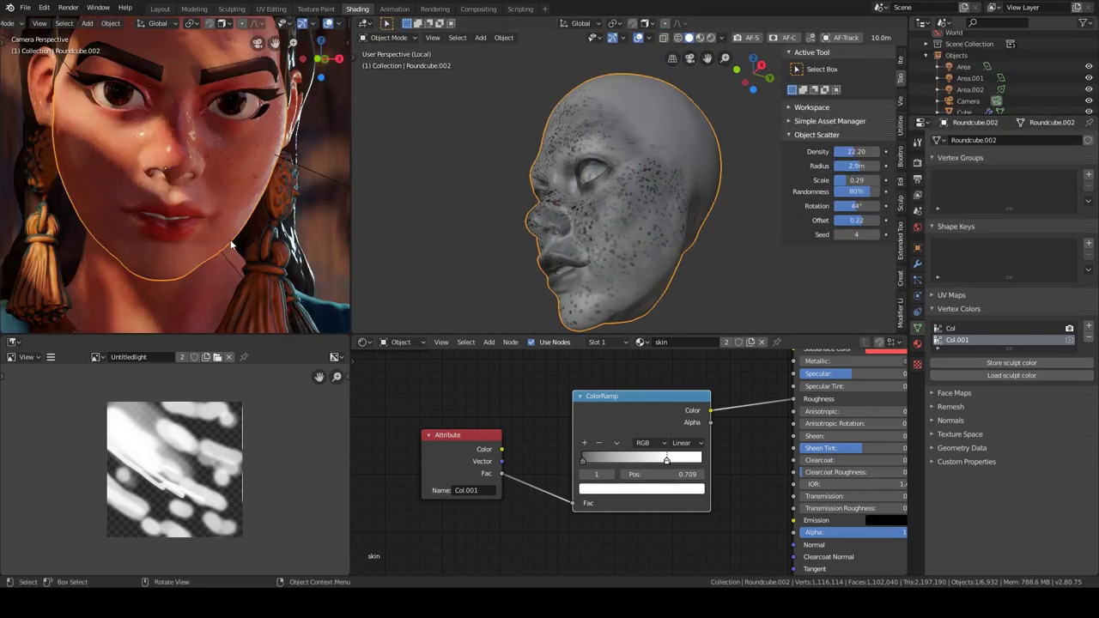
Shift the dark ramp stop right and move the second stop to 0.618
{"action": "scroll", "coordinate": [477, 432], "scroll_direction": "up", "scroll_amount": 5}
{"action": "left_click_drag", "start_coordinate": [477, 432], "coordinate": [457, 439]}
{"action": "left_click_drag", "start_coordinate": [603, 427], "coordinate": [671, 427]}
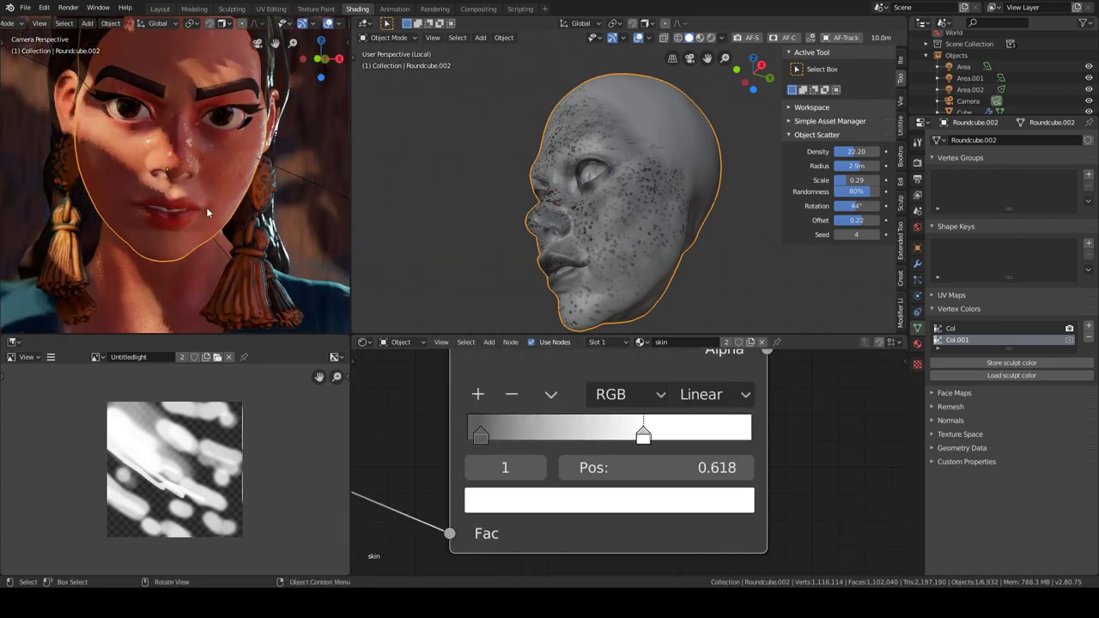
{"action": "middle_click_drag", "start_coordinate": [558, 223], "coordinate": [635, 225]}
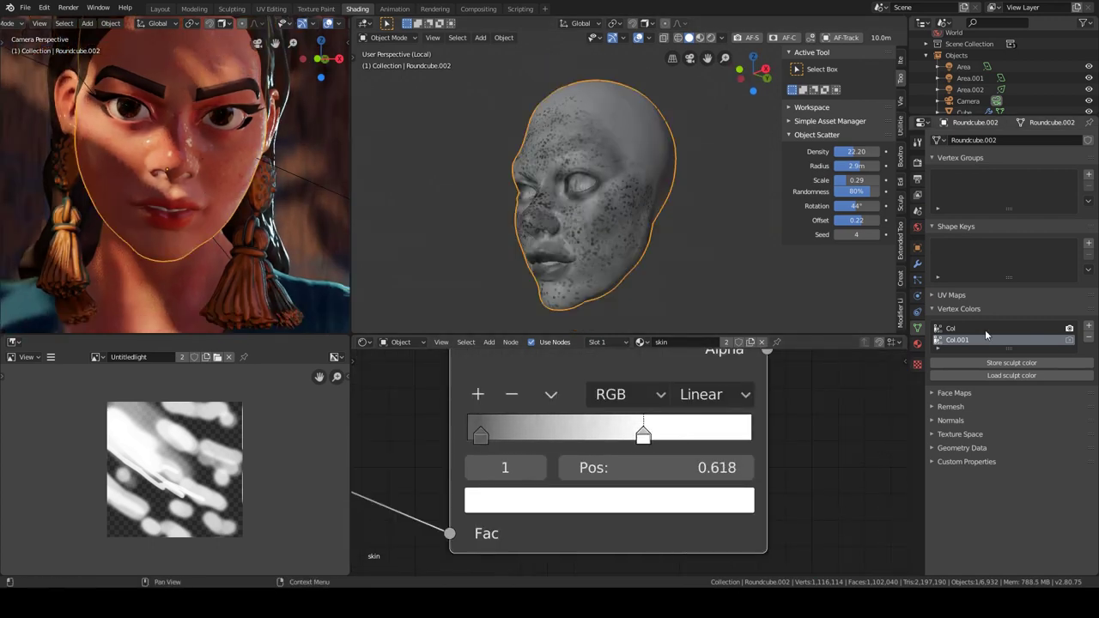
Put the head in Sculpt Mode and raise the Paint brush strength
{"action": "left_click", "coordinate": [607, 290]}
{"action": "scroll", "coordinate": [606, 257], "scroll_direction": "up", "scroll_amount": 5}
{"action": "left_click", "coordinate": [674, 24]}
{"action": "scroll", "coordinate": [625, 201], "scroll_direction": "up", "scroll_amount": 3}
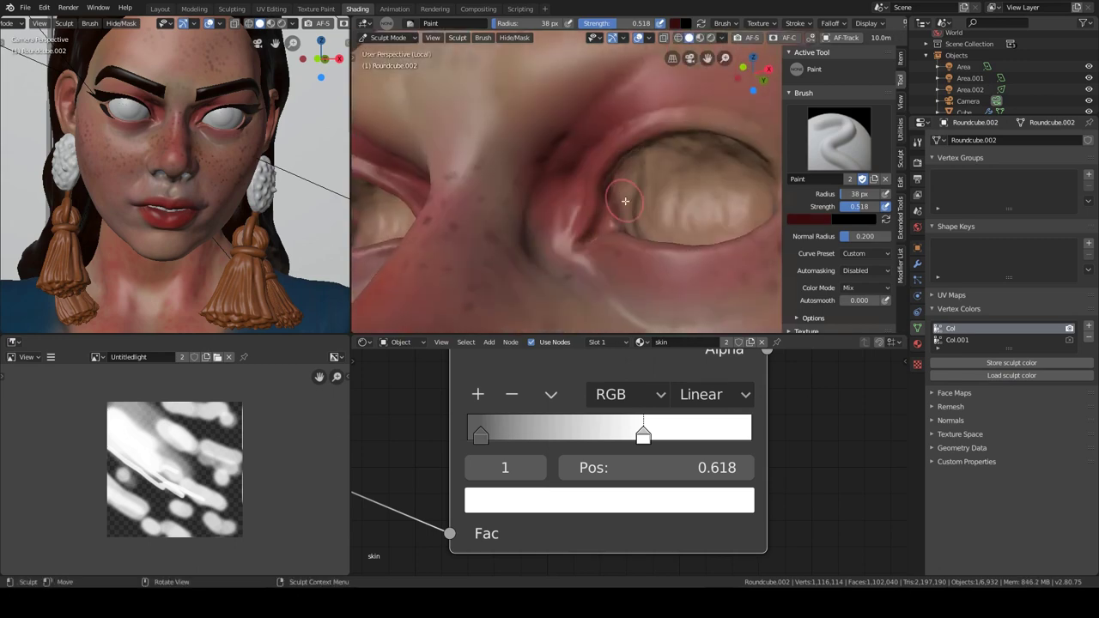
{"action": "mouse_move", "coordinate": [625, 201]}
{"action": "middle_mouse_down"}
{"action": "mouse_move", "coordinate": [760, 187]}
{"action": "mouse_move", "coordinate": [558, 206]}
{"action": "middle_mouse_up"}
{"action": "scroll", "coordinate": [558, 206], "scroll_direction": "down", "scroll_amount": 3}
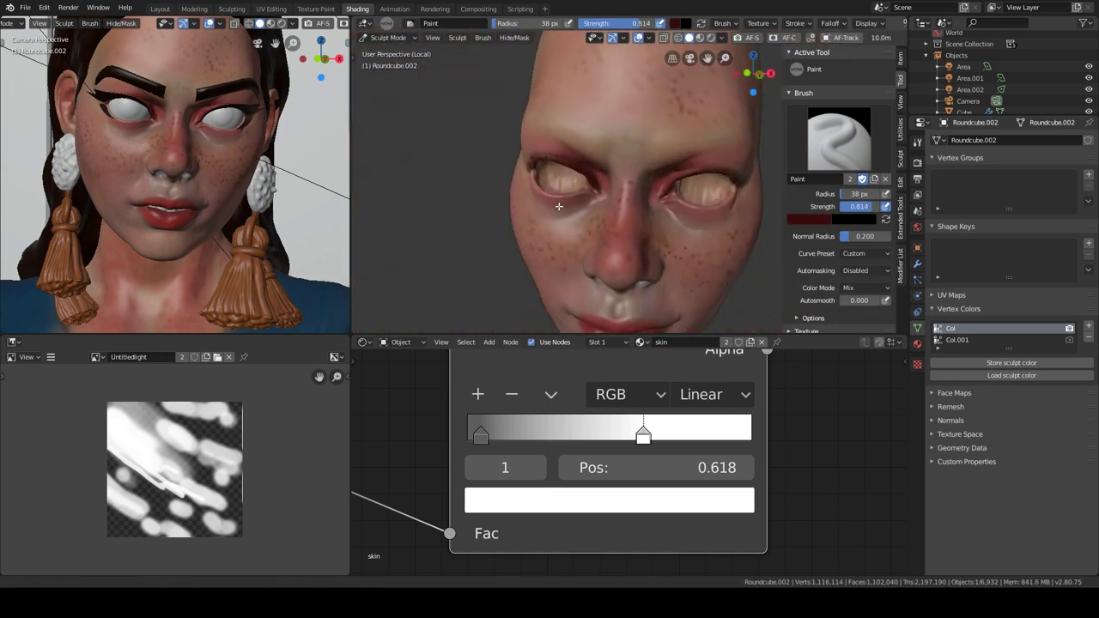
{"action": "scroll", "coordinate": [559, 206], "scroll_direction": "up", "scroll_amount": 3}
Paint a red flush on the nose, lips and chin, then return to Object Mode
{"action": "mouse_move", "coordinate": [576, 111]}
{"action": "middle_mouse_down"}
{"action": "mouse_move", "coordinate": [550, 189]}
{"action": "mouse_move", "coordinate": [523, 206]}
{"action": "mouse_move", "coordinate": [597, 261]}
{"action": "mouse_move", "coordinate": [601, 215]}
{"action": "middle_mouse_up"}
{"action": "scroll", "coordinate": [537, 200], "scroll_direction": "up", "scroll_amount": 2}
{"action": "scroll", "coordinate": [536, 215], "scroll_direction": "down", "scroll_amount": 2}
{"action": "scroll", "coordinate": [601, 215], "scroll_direction": "up", "scroll_amount": 3}
{"action": "left_click", "coordinate": [720, 38]}
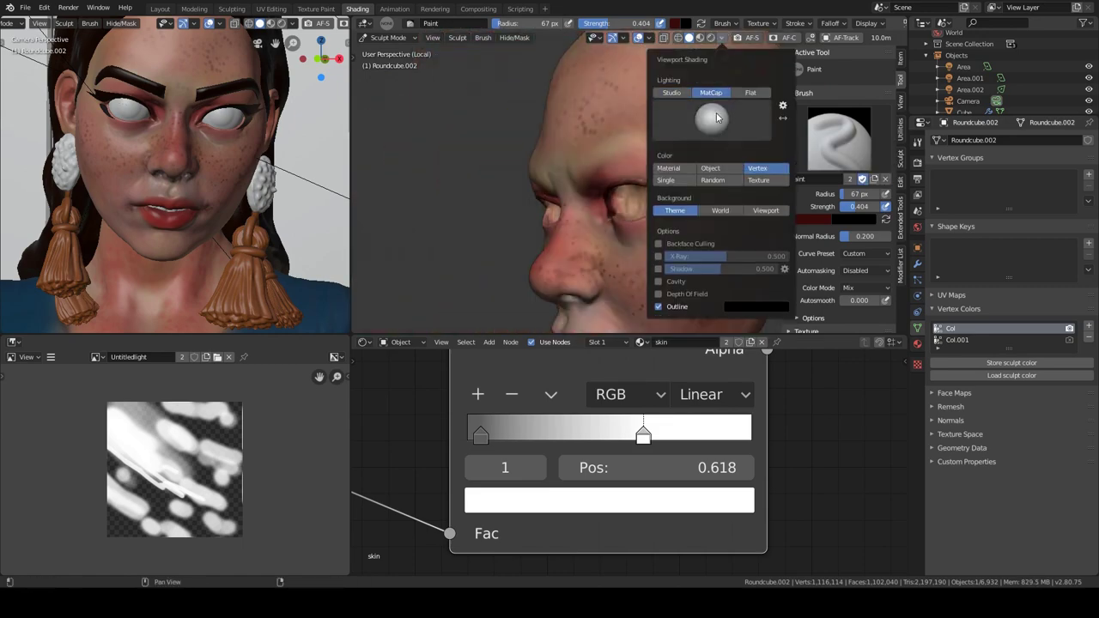
{"action": "mouse_move", "coordinate": [718, 118]}
{"action": "middle_mouse_down"}
{"action": "mouse_move", "coordinate": [695, 138]}
{"action": "mouse_move", "coordinate": [717, 124]}
{"action": "mouse_move", "coordinate": [736, 147]}
{"action": "mouse_move", "coordinate": [627, 144]}
{"action": "mouse_move", "coordinate": [701, 123]}
{"action": "middle_mouse_up"}
{"action": "key", "text": "ctrl+Tab"}
{"action": "scroll", "coordinate": [586, 205], "scroll_direction": "down", "scroll_amount": 3}
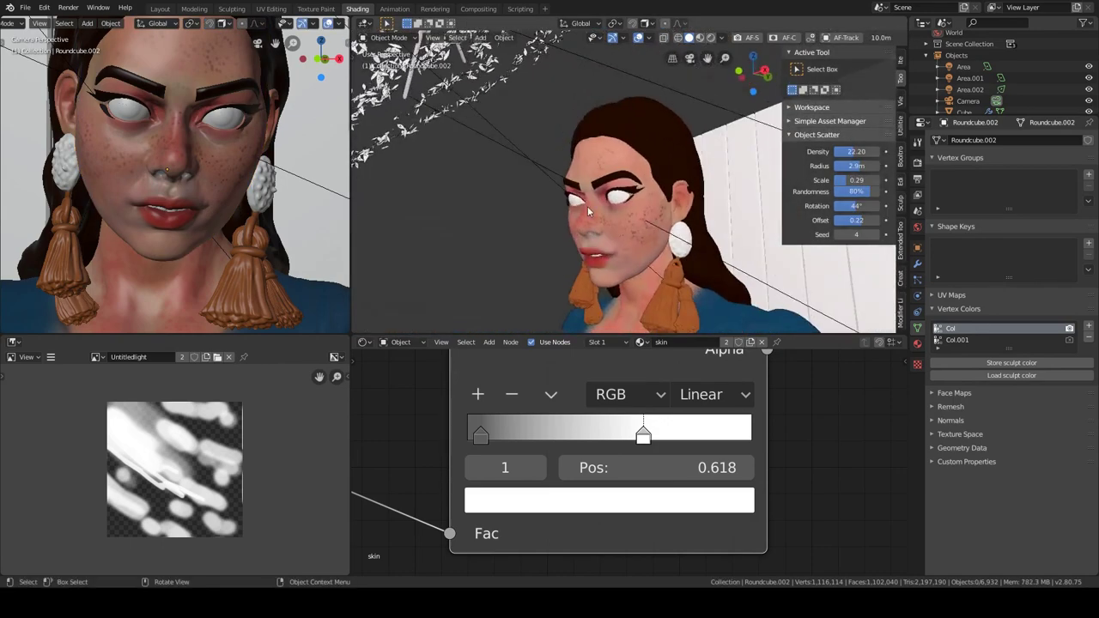
Select the Cylinder by the face and switch it into sculpt-mode painting
{"action": "left_click", "coordinate": [303, 185]}
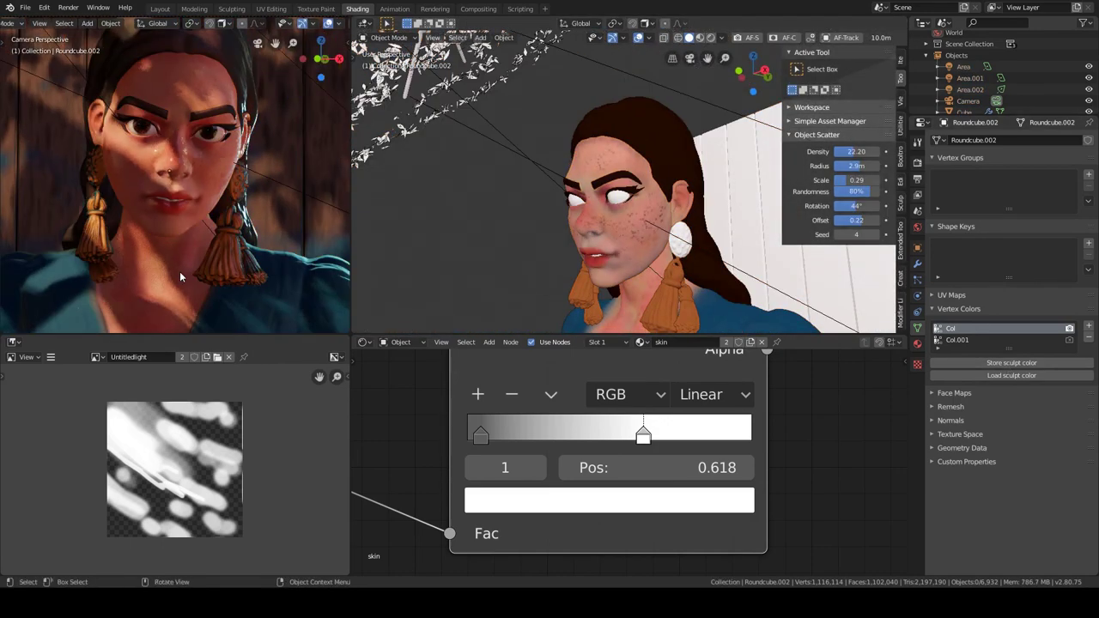
{"action": "left_click", "coordinate": [184, 276]}
{"action": "left_click", "coordinate": [560, 176]}
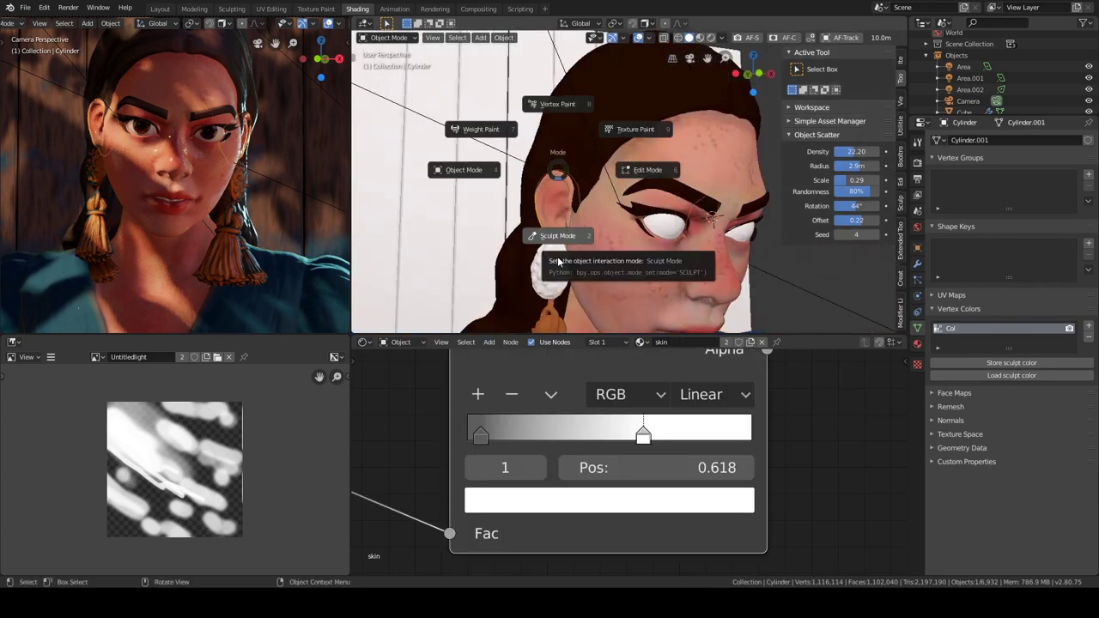
{"action": "key", "text": "8"}
{"action": "key", "text": "ctrl+Tab"}
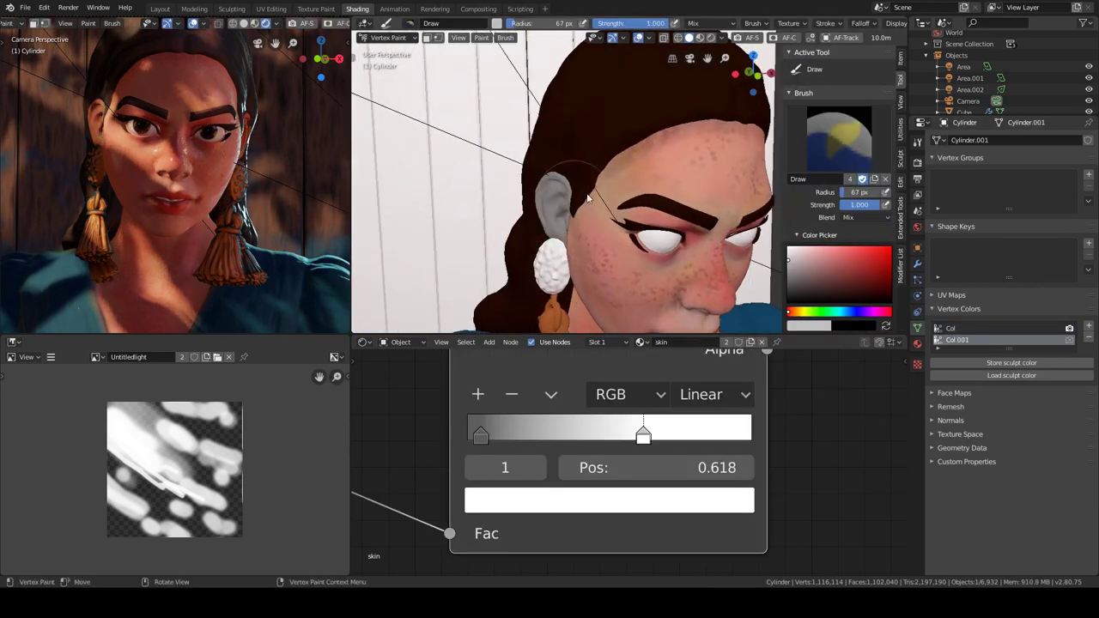
{"action": "key", "text": "2"}
{"action": "key", "text": "z"}
{"action": "key", "text": "6"}
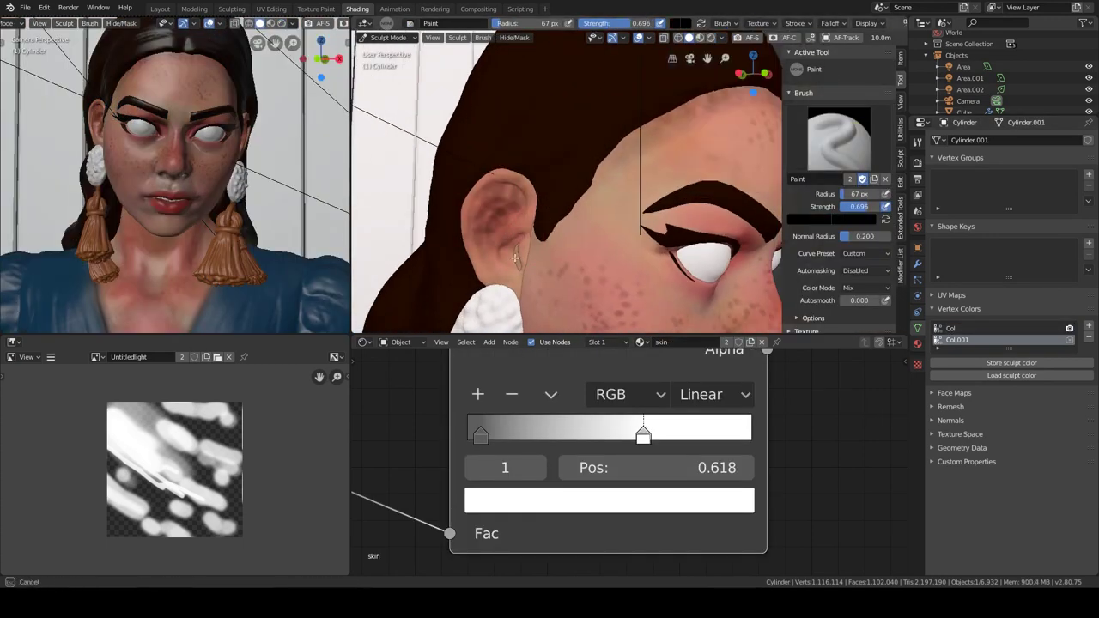
Touch up the colouring near the ear and return the Cylinder to Object Mode
{"action": "middle_click_drag", "start_coordinate": [515, 258], "coordinate": [681, 175]}
{"action": "scroll", "coordinate": [642, 182], "scroll_direction": "down", "scroll_amount": 5}
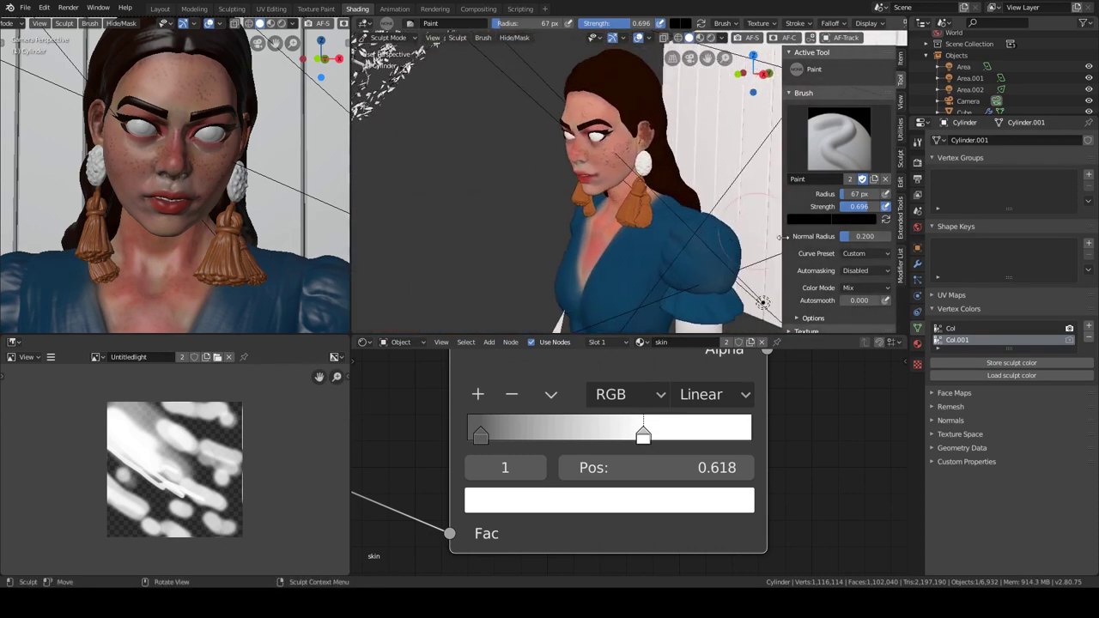
{"action": "mouse_move", "coordinate": [610, 184]}
{"action": "middle_mouse_down"}
{"action": "mouse_move", "coordinate": [704, 213]}
{"action": "mouse_move", "coordinate": [623, 219]}
{"action": "middle_mouse_up"}
{"action": "key", "text": "ctrl+Tab"}
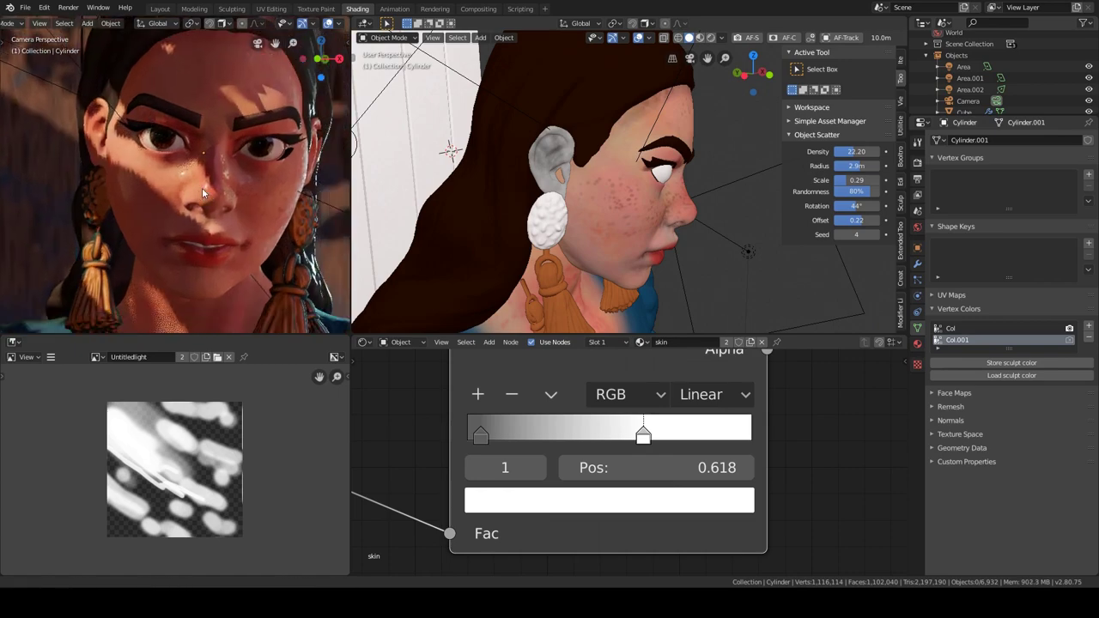
{"action": "scroll", "coordinate": [202, 193], "scroll_direction": "down", "scroll_amount": 5}
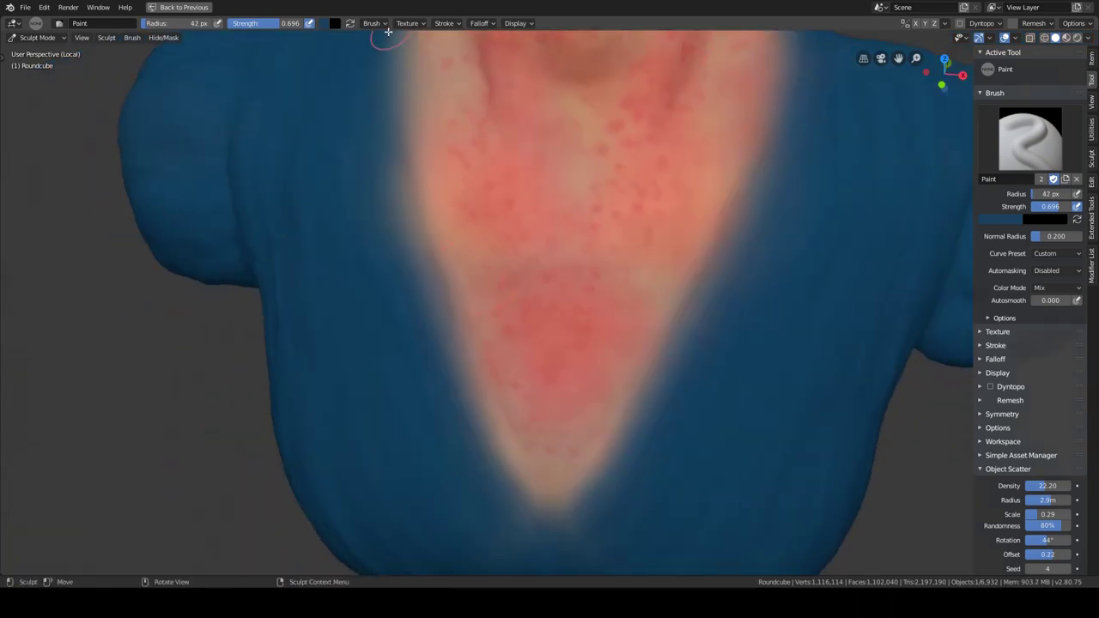
Shade the shirt folds with dark blue strokes from a front view of the torso
{"action": "middle_click_drag", "start_coordinate": [388, 32], "coordinate": [420, 240]}
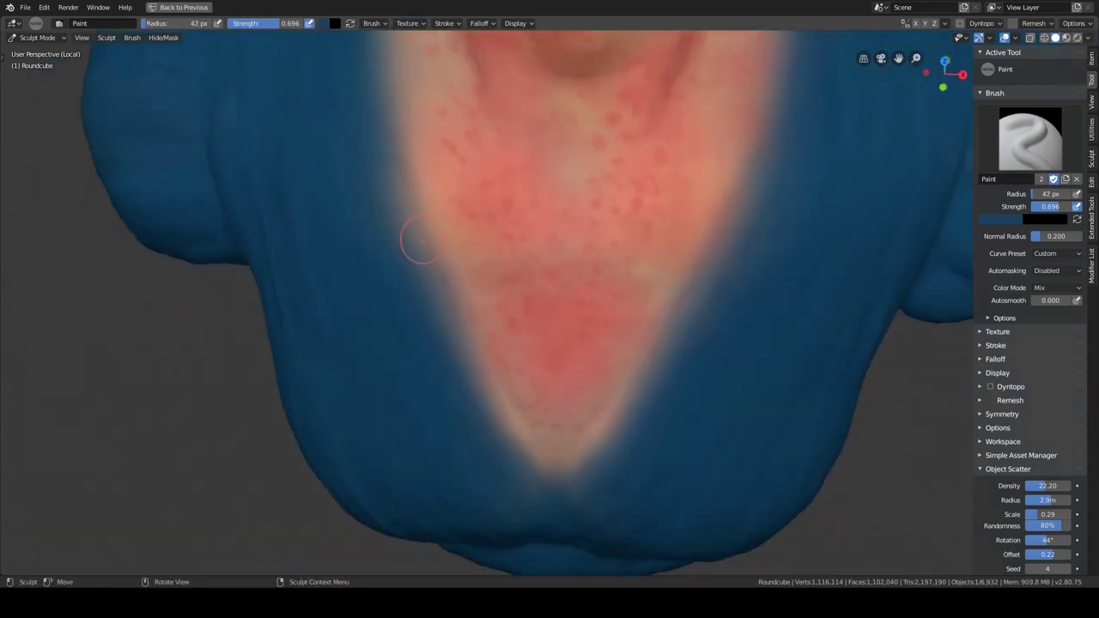
{"action": "mouse_move", "coordinate": [425, 298]}
{"action": "middle_mouse_down"}
{"action": "mouse_move", "coordinate": [510, 369]}
{"action": "mouse_move", "coordinate": [452, 181]}
{"action": "mouse_move", "coordinate": [461, 177]}
{"action": "mouse_move", "coordinate": [562, 222]}
{"action": "mouse_move", "coordinate": [576, 369]}
{"action": "mouse_move", "coordinate": [479, 310]}
{"action": "mouse_move", "coordinate": [444, 356]}
{"action": "mouse_move", "coordinate": [407, 361]}
{"action": "mouse_move", "coordinate": [462, 295]}
{"action": "mouse_move", "coordinate": [615, 307]}
{"action": "middle_mouse_up"}
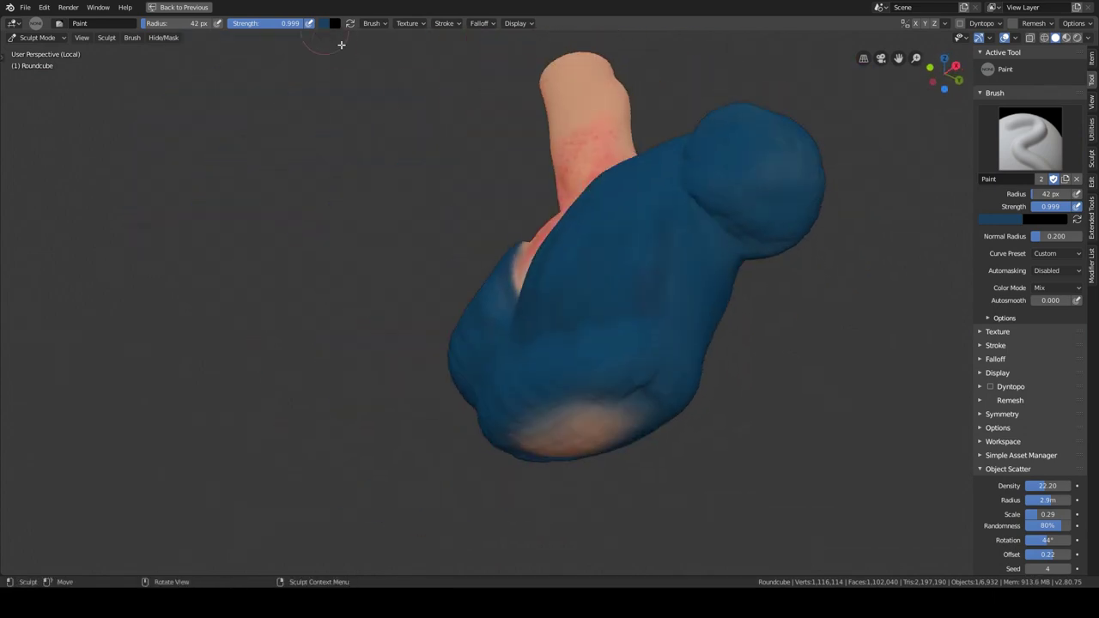
{"action": "middle_click_drag", "start_coordinate": [341, 45], "coordinate": [535, 306]}
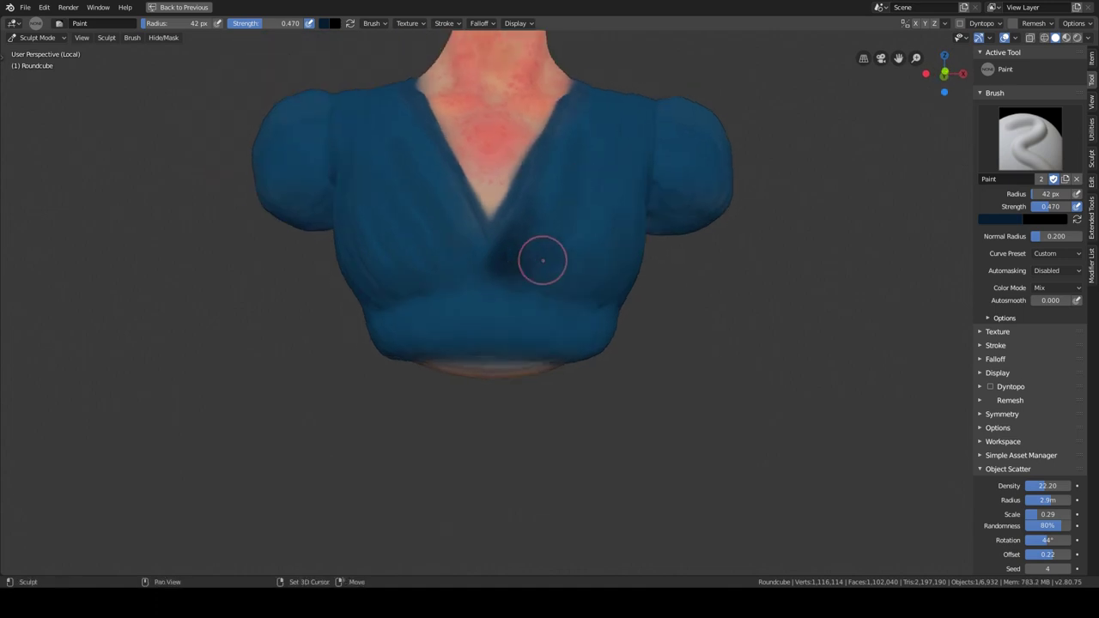
{"action": "mouse_move", "coordinate": [542, 260]}
{"action": "middle_mouse_down"}
{"action": "mouse_move", "coordinate": [503, 128]}
{"action": "mouse_move", "coordinate": [490, 387]}
{"action": "mouse_move", "coordinate": [503, 390]}
{"action": "mouse_move", "coordinate": [394, 292]}
{"action": "mouse_move", "coordinate": [395, 235]}
{"action": "mouse_move", "coordinate": [467, 373]}
{"action": "mouse_move", "coordinate": [608, 315]}
{"action": "mouse_move", "coordinate": [514, 298]}
{"action": "mouse_move", "coordinate": [510, 386]}
{"action": "mouse_move", "coordinate": [613, 192]}
{"action": "mouse_move", "coordinate": [672, 332]}
{"action": "mouse_move", "coordinate": [530, 264]}
{"action": "mouse_move", "coordinate": [532, 290]}
{"action": "mouse_move", "coordinate": [601, 228]}
{"action": "mouse_move", "coordinate": [589, 321]}
{"action": "mouse_move", "coordinate": [517, 236]}
{"action": "mouse_move", "coordinate": [589, 177]}
{"action": "mouse_move", "coordinate": [541, 295]}
{"action": "mouse_move", "coordinate": [636, 258]}
{"action": "mouse_move", "coordinate": [719, 243]}
{"action": "mouse_move", "coordinate": [713, 187]}
{"action": "mouse_move", "coordinate": [748, 334]}
{"action": "mouse_move", "coordinate": [691, 189]}
{"action": "mouse_move", "coordinate": [523, 312]}
{"action": "mouse_move", "coordinate": [540, 312]}
{"action": "middle_mouse_up"}
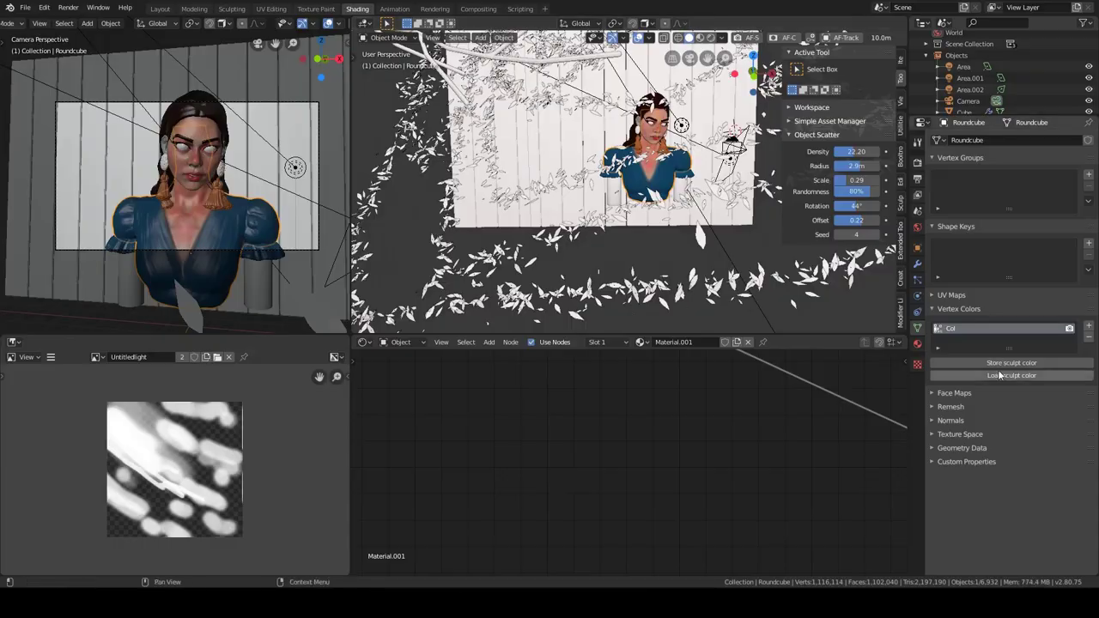
Select the plank wall in rendered view and add a Gradient Texture node to its material
{"action": "left_click", "coordinate": [304, 150]}
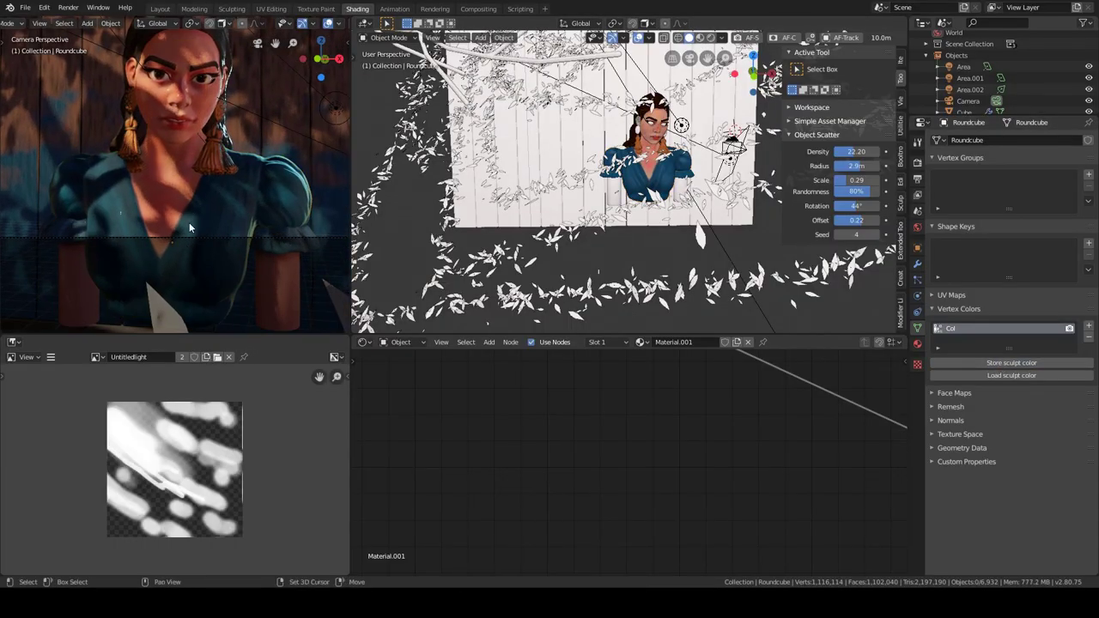
{"action": "left_click", "coordinate": [294, 145]}
{"action": "scroll", "coordinate": [280, 161], "scroll_direction": "down", "scroll_amount": 3}
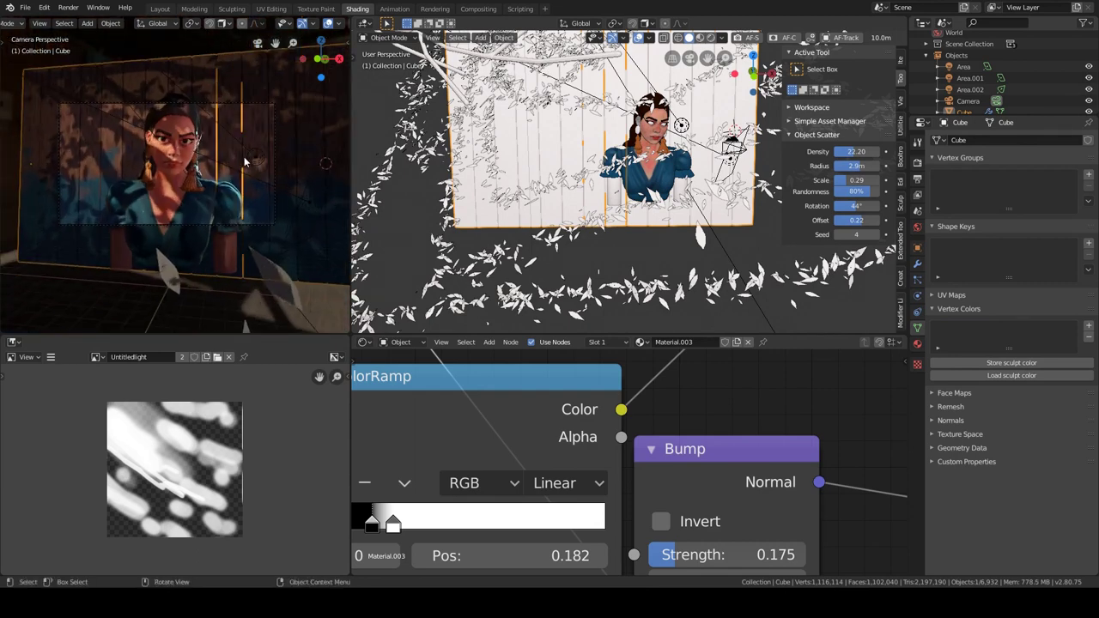
{"action": "key", "text": "Home"}
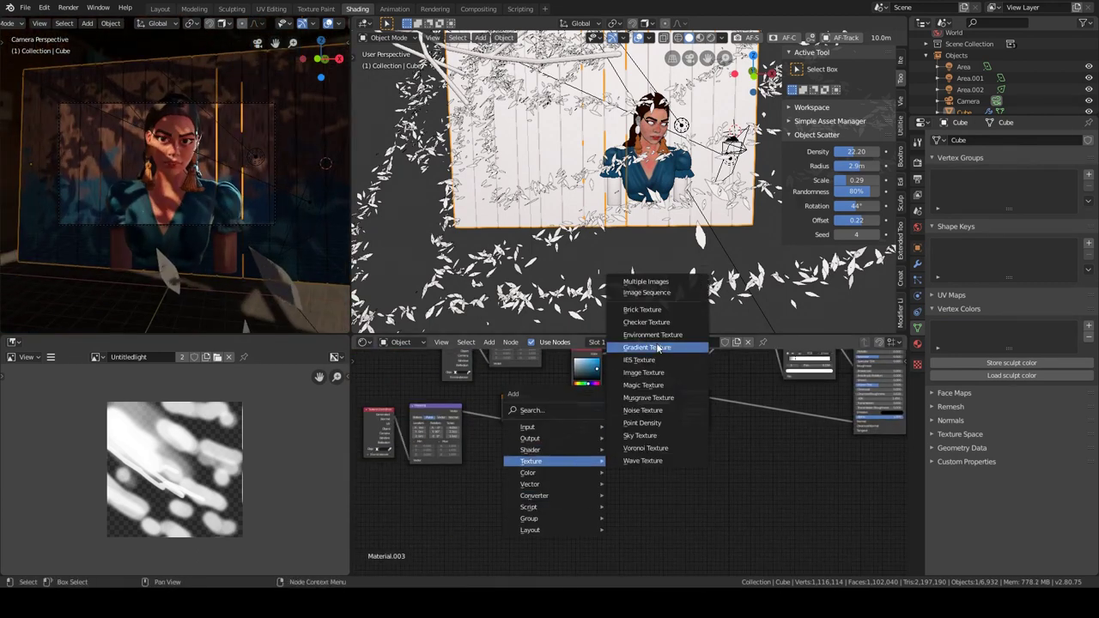
{"action": "left_click", "coordinate": [659, 347]}
{"action": "left_click", "coordinate": [622, 459]}
Set the Gradient Texture type to Spherical instead of Quadratic sphere, then isolate the wall
{"action": "key", "text": "Home"}
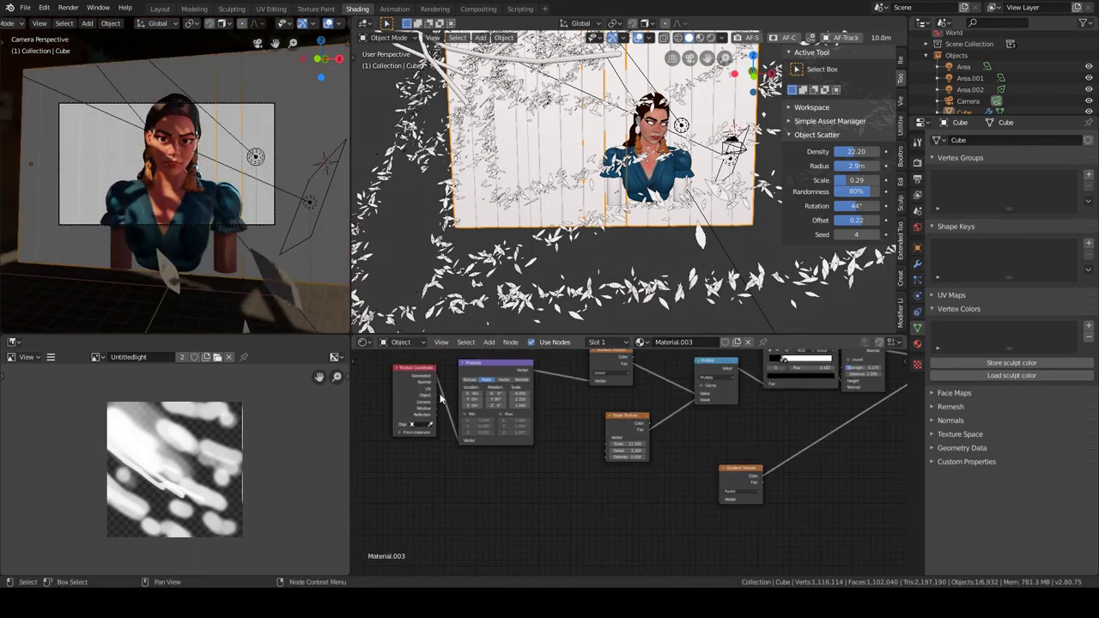
{"action": "key", "text": "Home"}
{"action": "middle_click_drag", "start_coordinate": [470, 416], "coordinate": [468, 393]}
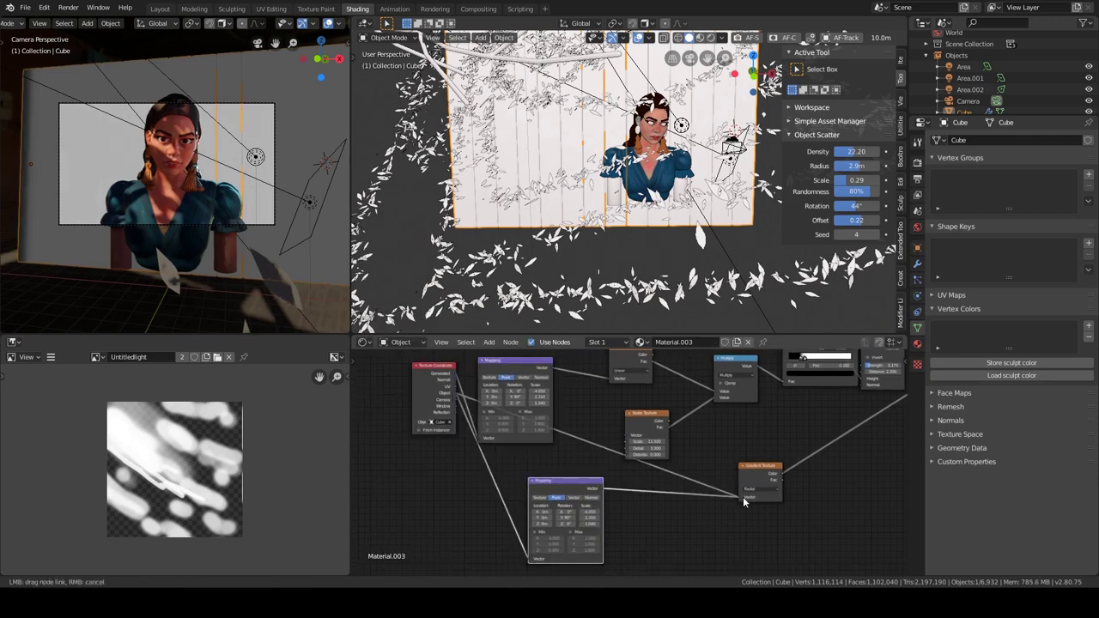
{"action": "key", "text": "KP_Decimal"}
{"action": "left_click", "coordinate": [656, 427]}
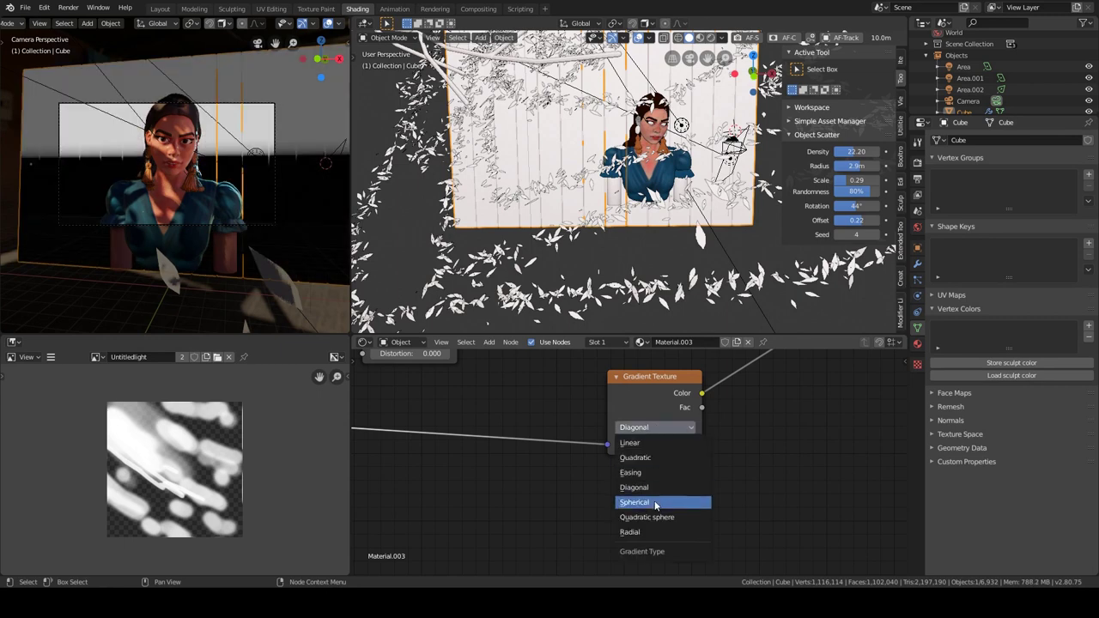
{"action": "left_click", "coordinate": [652, 517]}
{"action": "scroll", "coordinate": [764, 419], "scroll_direction": "down", "scroll_amount": 2}
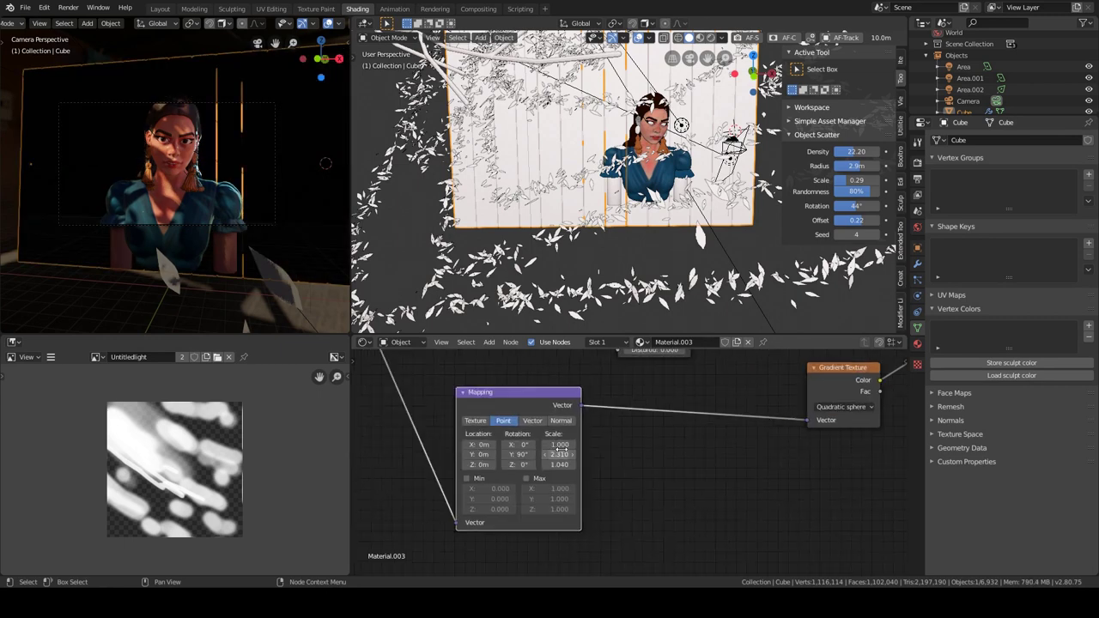
{"action": "key", "text": "ctrl+z"}
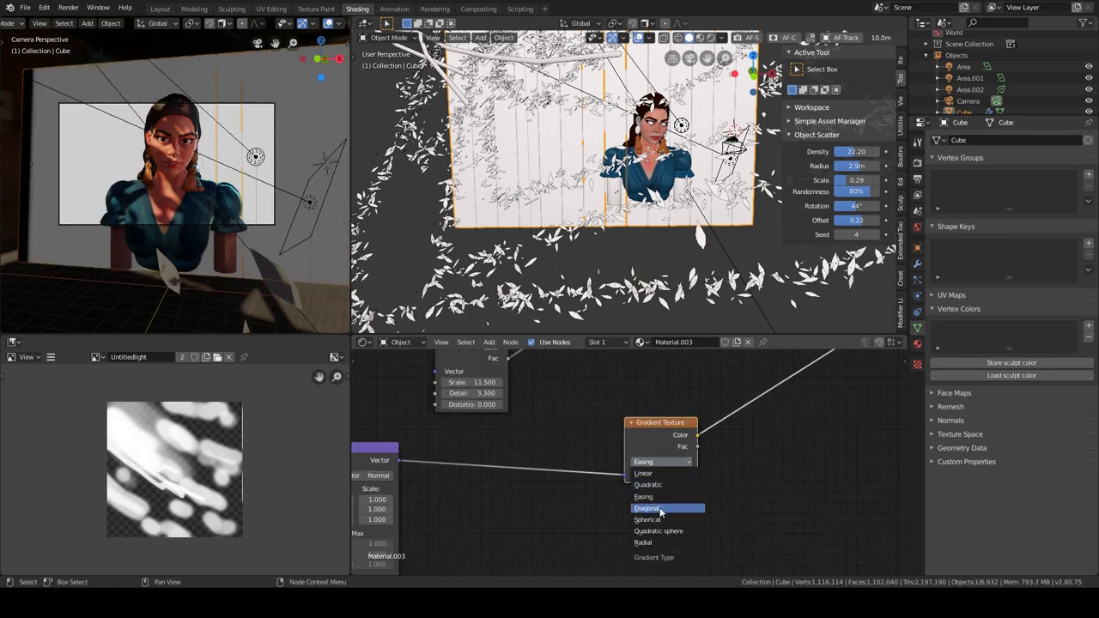
{"action": "left_click", "coordinate": [647, 519]}
{"action": "scroll", "coordinate": [611, 451], "scroll_direction": "left", "scroll_amount": 5, "text": "ctrl"}
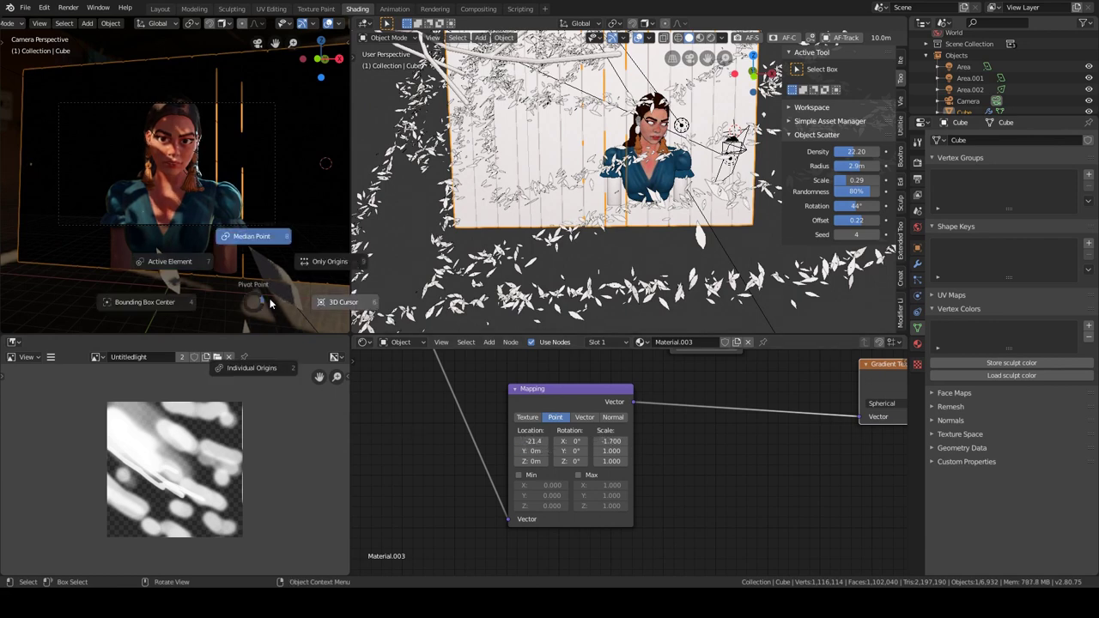
{"action": "key", "text": "slash"}
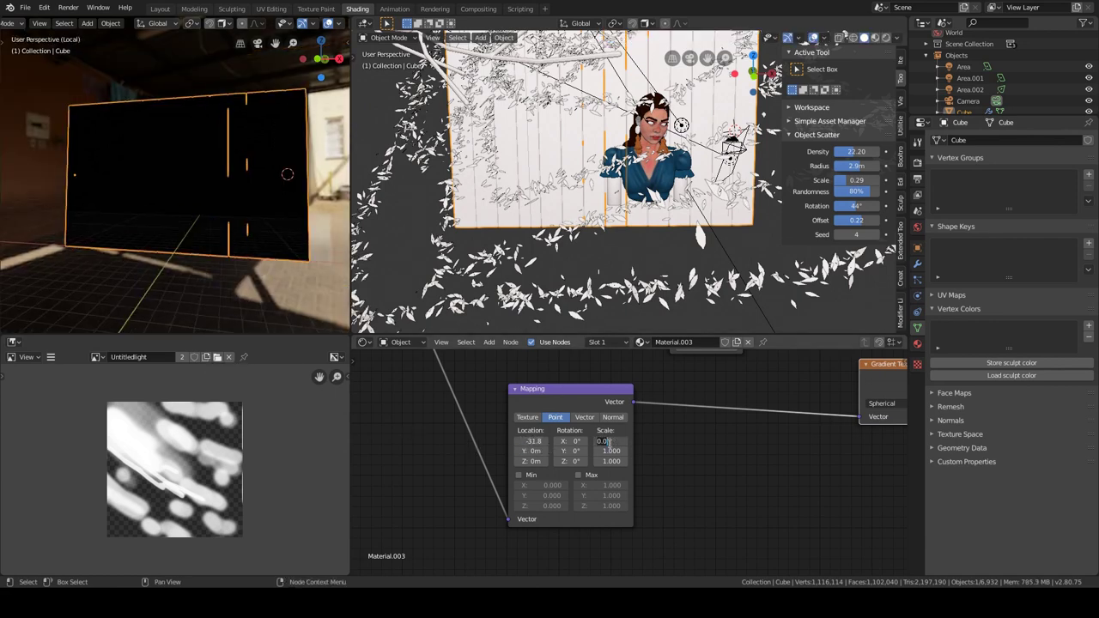
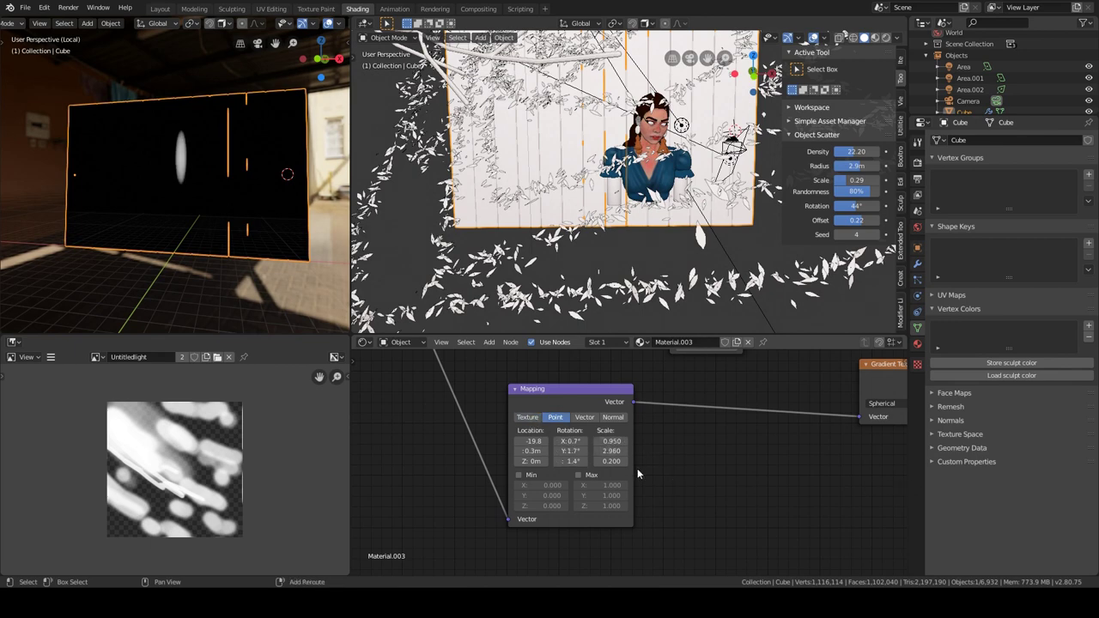
Insert a ColorRamp after the Gradient Texture's Fac and slide its stop to 0.366
{"action": "middle_click_drag", "start_coordinate": [610, 460], "coordinate": [361, 520]}
{"action": "left_click_drag", "start_coordinate": [650, 421], "coordinate": [613, 405]}
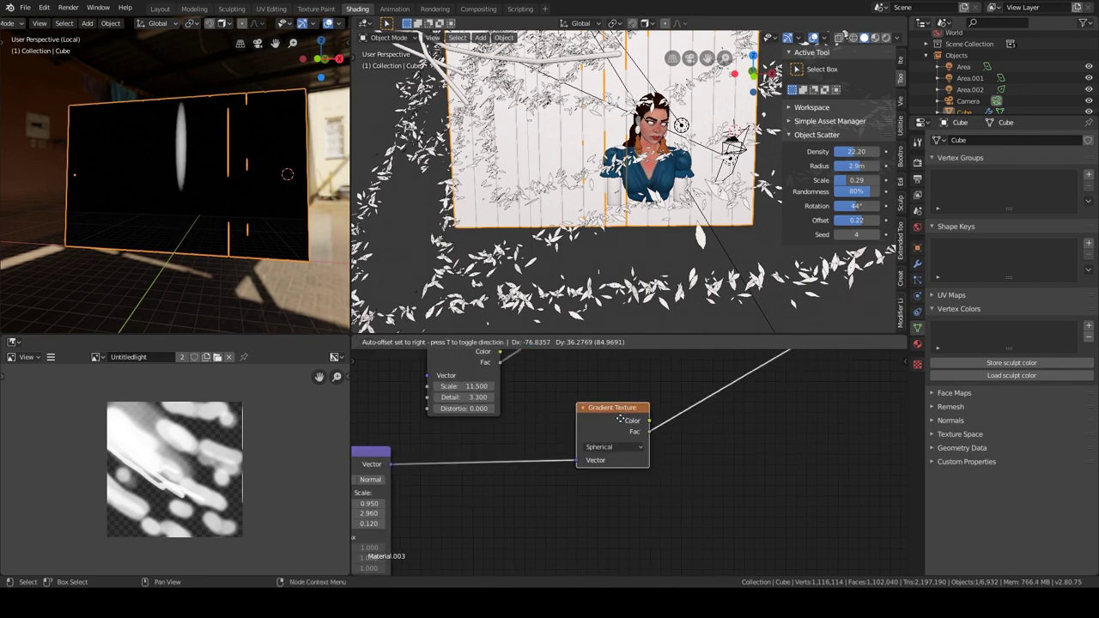
{"action": "key", "text": "shift+a"}
{"action": "left_click", "coordinate": [740, 436]}
{"action": "left_click_drag", "start_coordinate": [725, 436], "coordinate": [750, 441]}
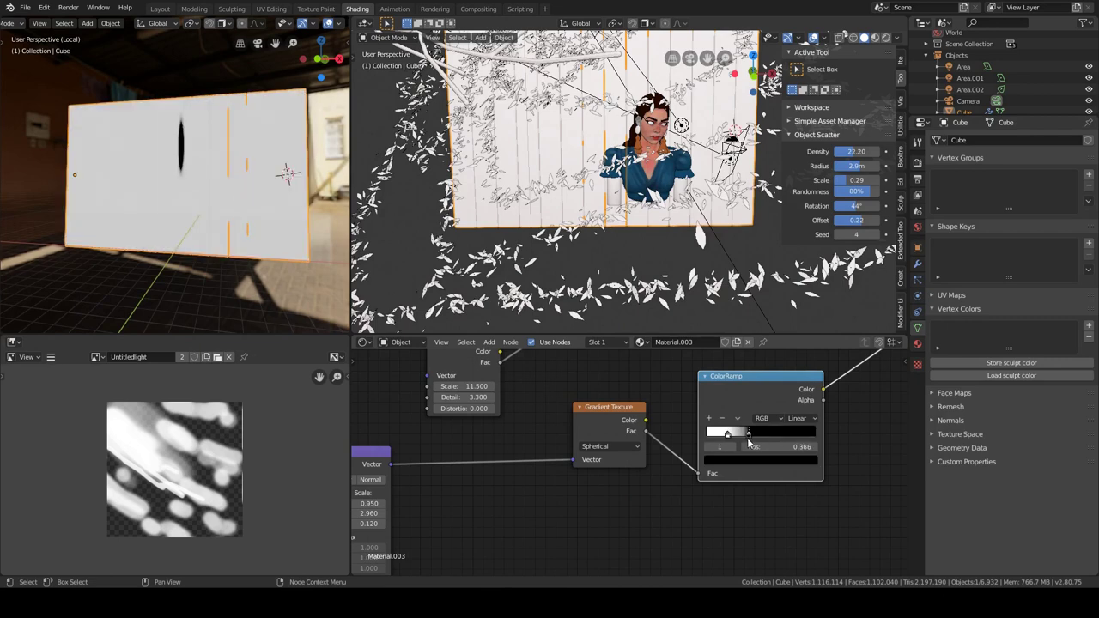
Retune the Mapping node's location and scale so leaf shadows fall across the plane
{"action": "middle_click_drag", "start_coordinate": [697, 438], "coordinate": [458, 479], "text": "ctrl"}
{"action": "middle_click_drag", "start_coordinate": [533, 489], "coordinate": [520, 437], "text": "ctrl"}
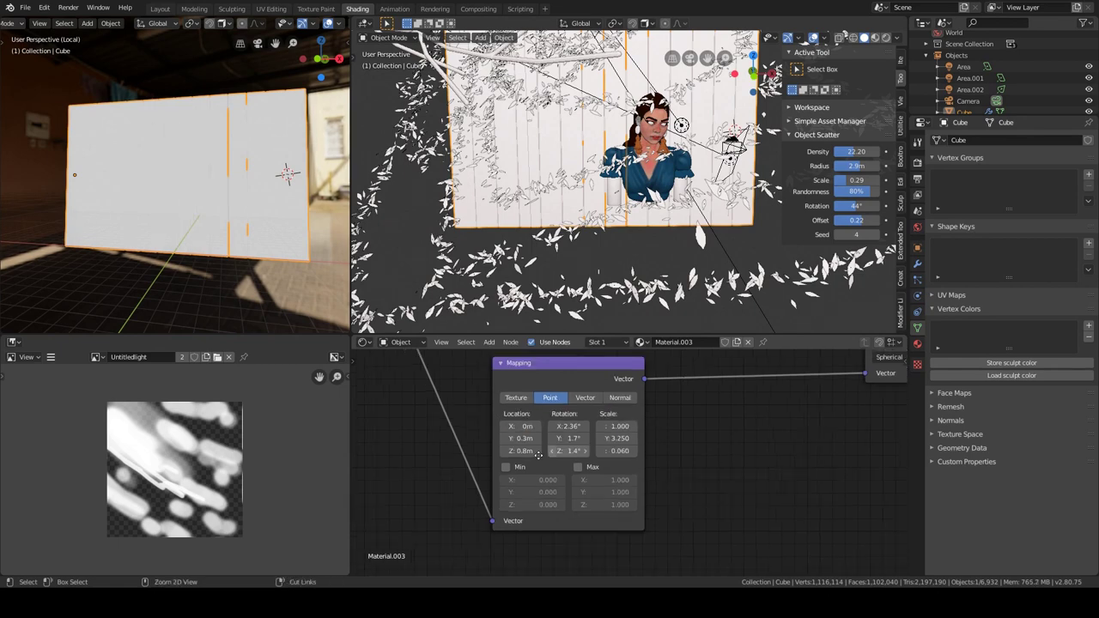
{"action": "scroll", "coordinate": [620, 416], "scroll_direction": "down", "scroll_amount": 5}
{"action": "middle_click_drag", "start_coordinate": [304, 330], "coordinate": [163, 200]}
Exit local view and add a Spot light rotated toward the character's face
{"action": "key", "text": "KP_Divide"}
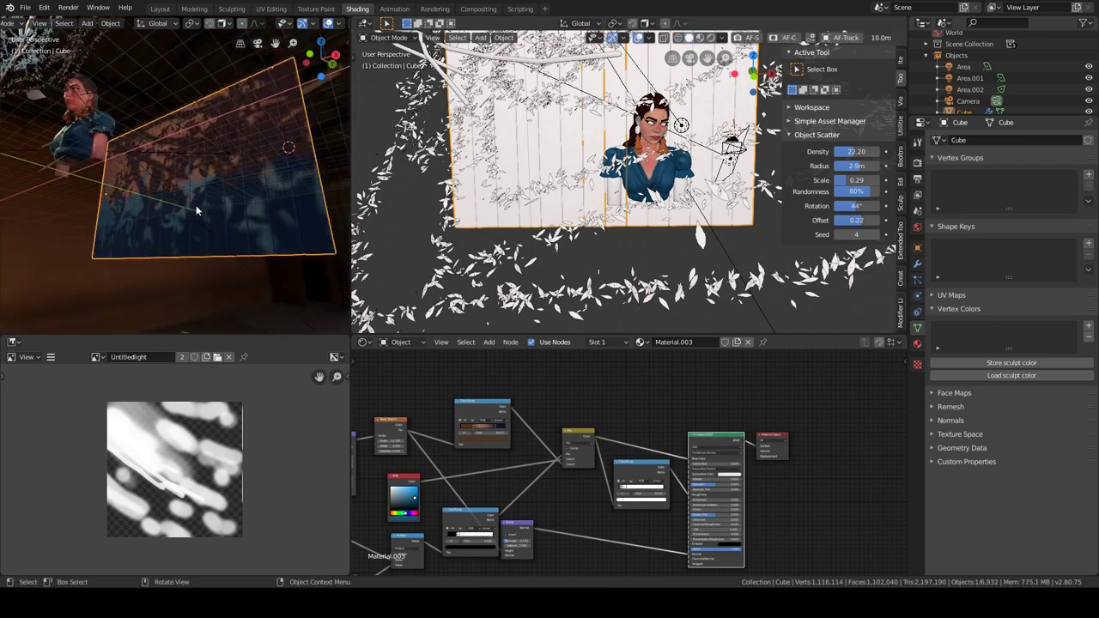
{"action": "key", "text": "KP_0"}
{"action": "middle_click_drag", "start_coordinate": [237, 206], "coordinate": [129, 223]}
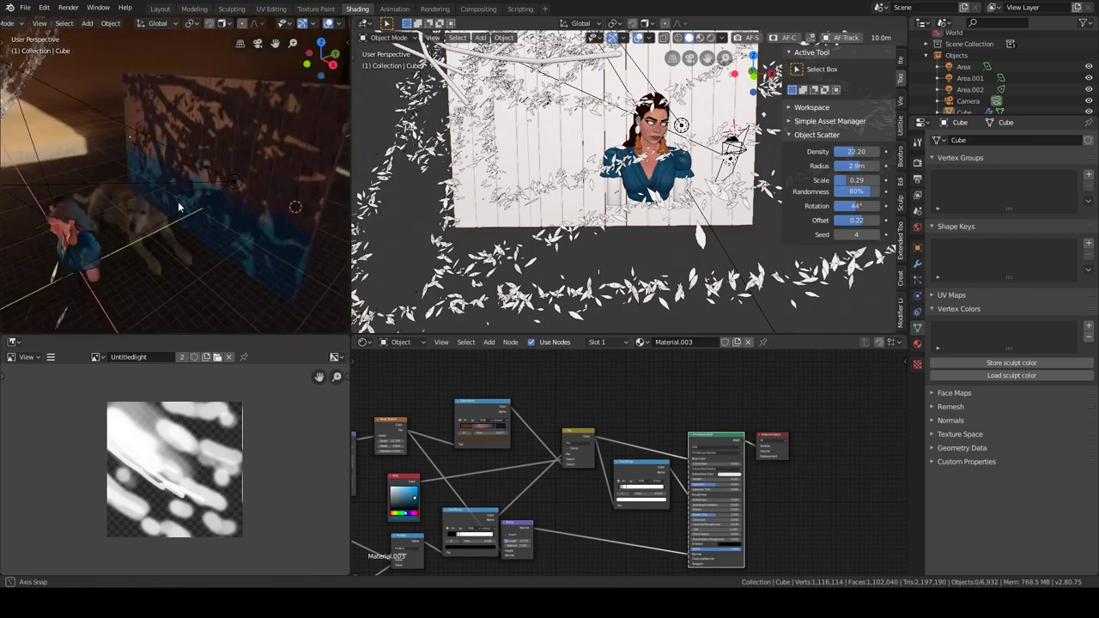
{"action": "key", "text": "shift+a"}
{"action": "left_click", "coordinate": [226, 385]}
{"action": "key", "text": "r"}
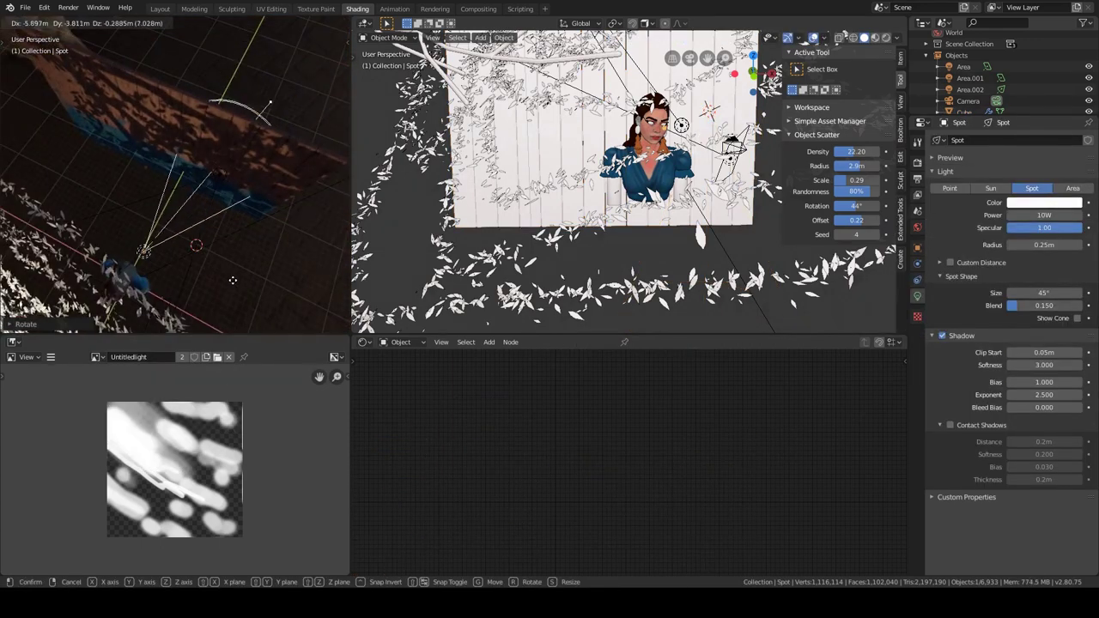
{"action": "key", "text": "Return"}
Turn off the spot light's shadows, soften its edge blend, and tint it pink
{"action": "key", "text": "KP_0"}
{"action": "middle_click_drag", "start_coordinate": [687, 215], "coordinate": [533, 215]}
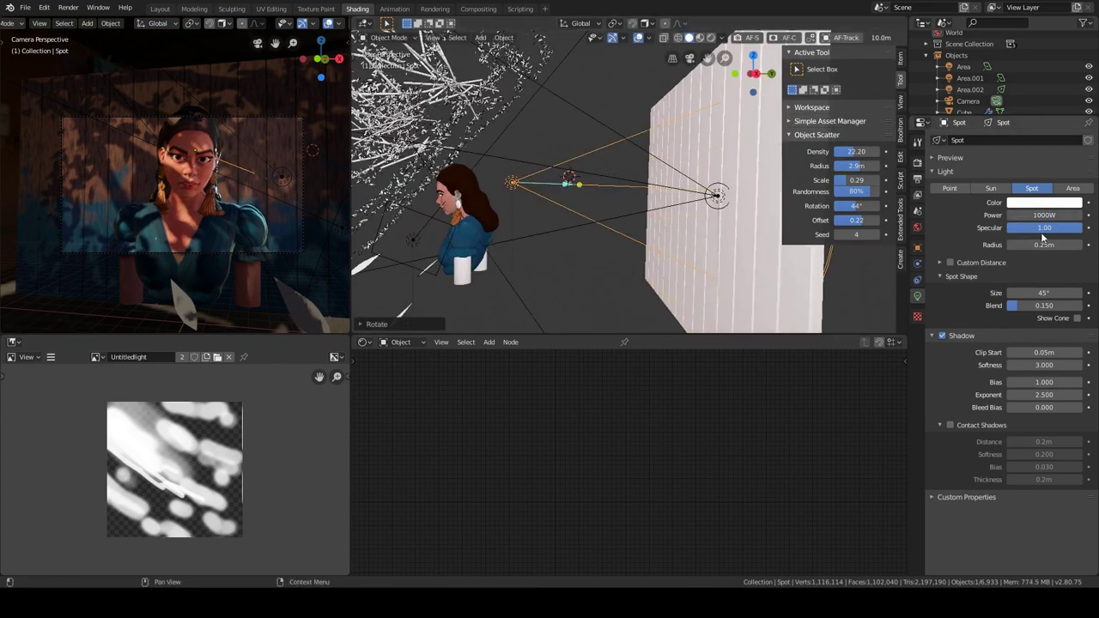
{"action": "left_click", "coordinate": [942, 336]}
{"action": "middle_click_drag", "start_coordinate": [730, 155], "coordinate": [719, 201]}
{"action": "left_click", "coordinate": [683, 170]}
{"action": "left_click_drag", "start_coordinate": [1026, 306], "coordinate": [1075, 315]}
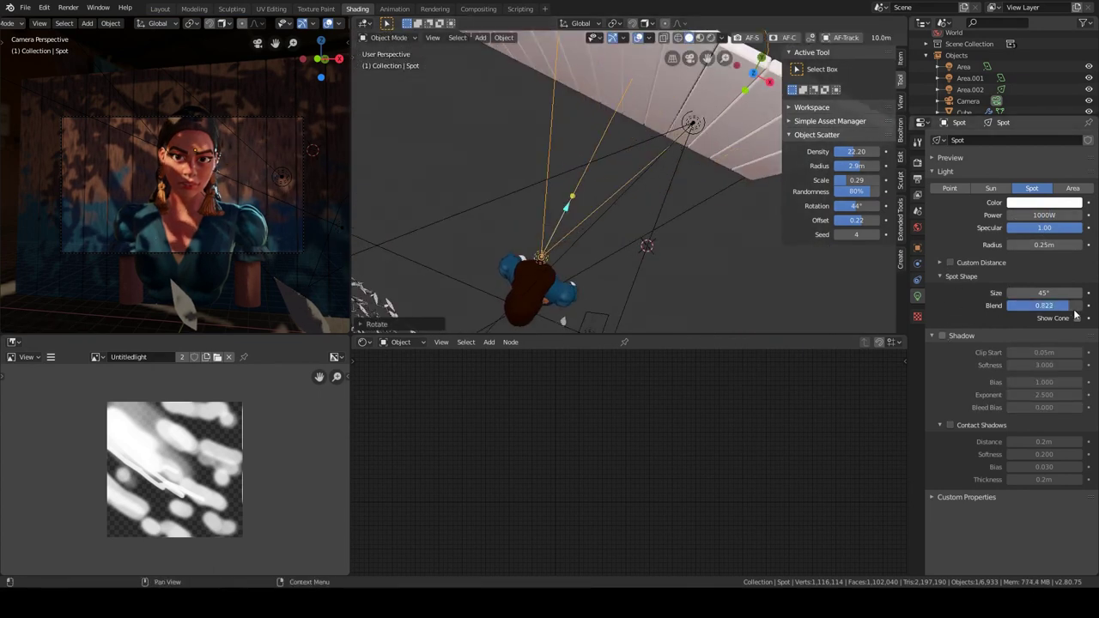
{"action": "left_click", "coordinate": [1043, 203]}
{"action": "left_click", "coordinate": [1035, 73]}
Scale and re-aim the spot light, widening its cone toward the face
{"action": "key", "text": "s"}
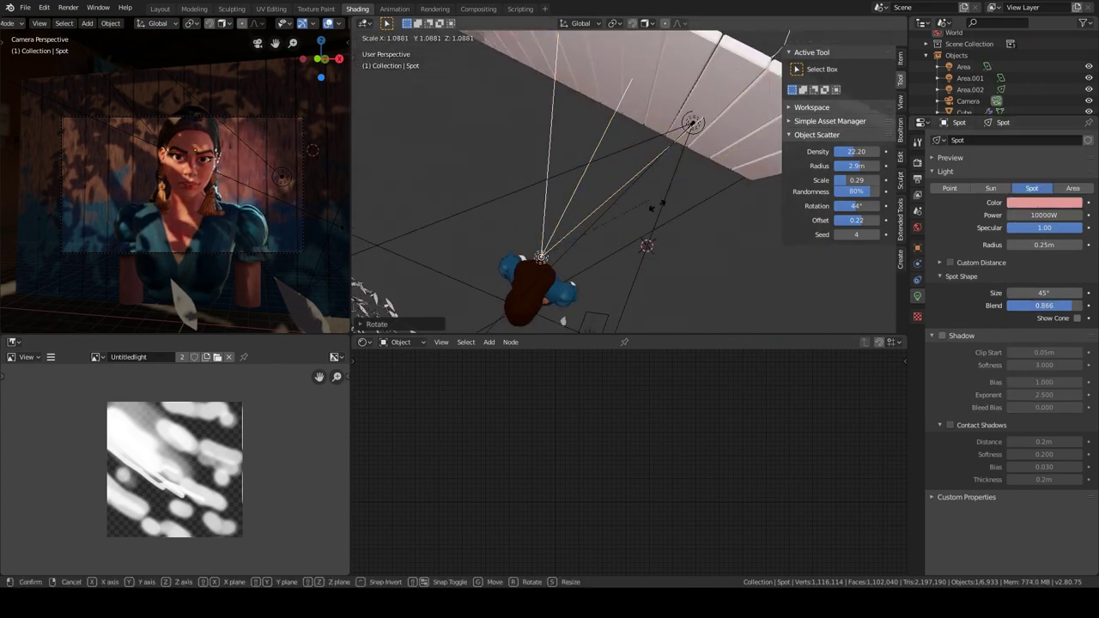
{"action": "key", "text": "r"}
{"action": "left_click", "coordinate": [697, 197]}
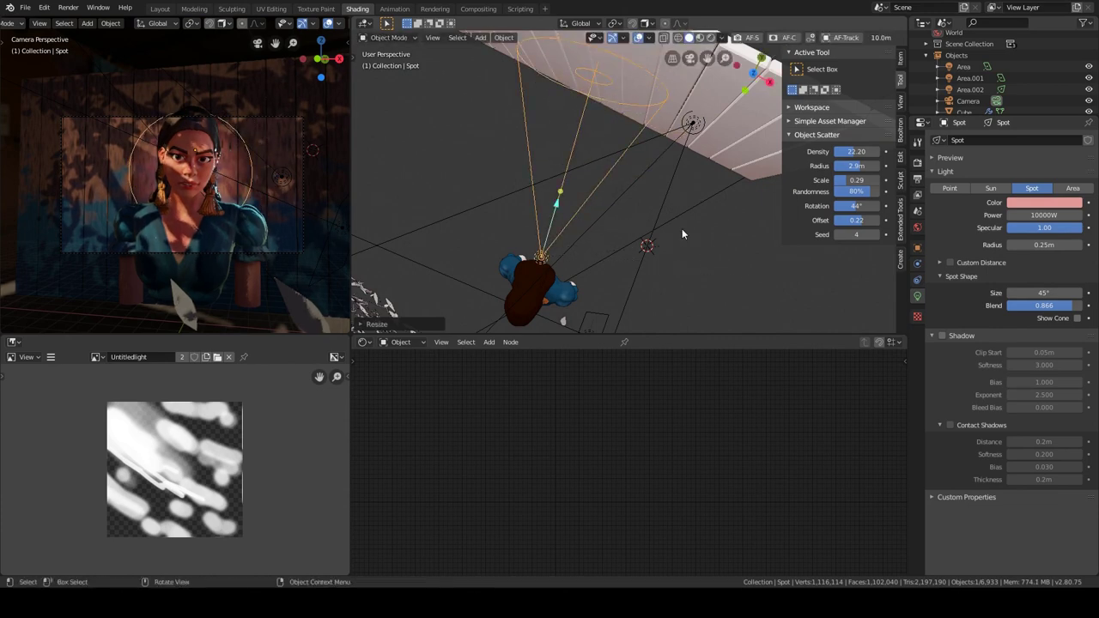
{"action": "middle_click_drag", "start_coordinate": [683, 233], "coordinate": [635, 206]}
{"action": "left_click_drag", "start_coordinate": [635, 206], "coordinate": [612, 180]}
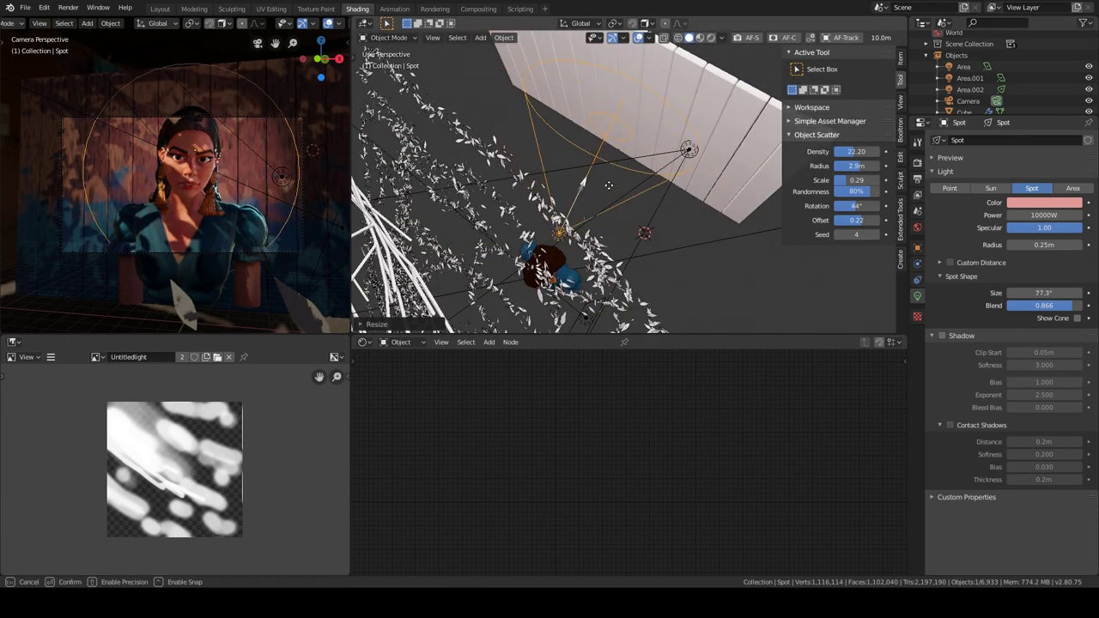
{"action": "middle_click_drag", "start_coordinate": [608, 185], "coordinate": [596, 212]}
Return the spot to near-white, finalize the 62.8° cone with 0.799 blend, and set 8000W power
{"action": "left_click", "coordinate": [1043, 202]}
{"action": "left_click", "coordinate": [1031, 68]}
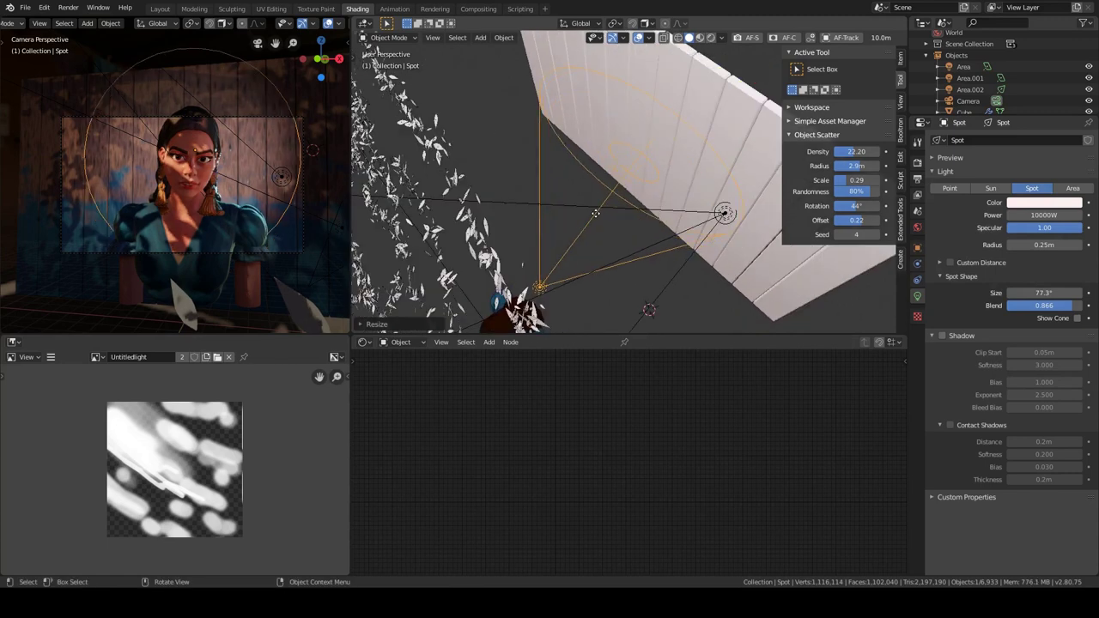
{"action": "left_click_drag", "start_coordinate": [576, 242], "coordinate": [574, 245]}
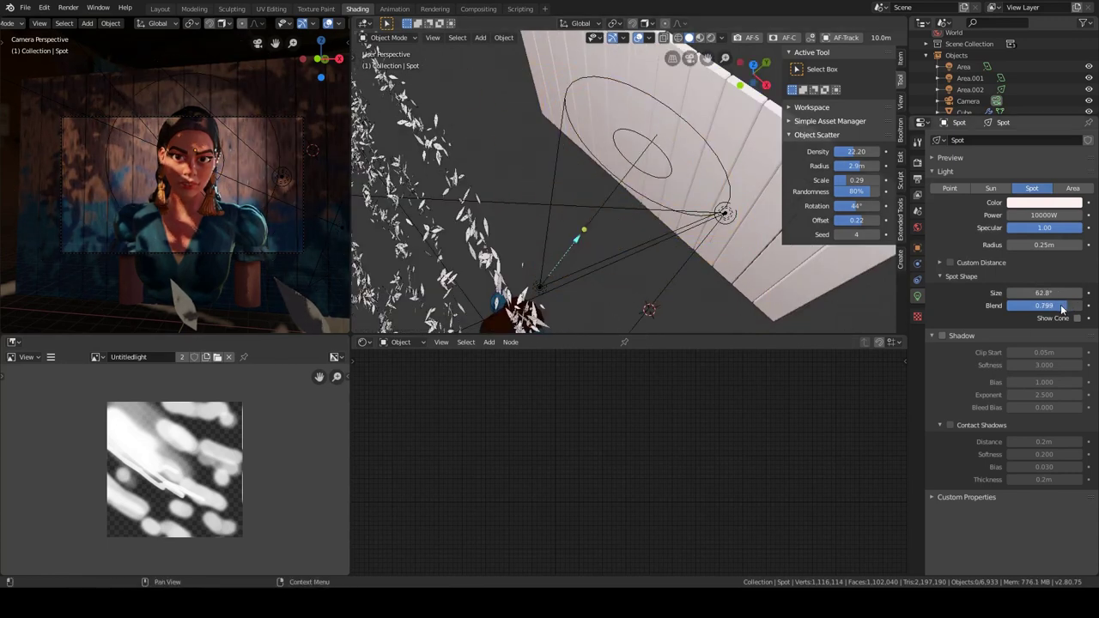
{"action": "key", "text": "Return"}
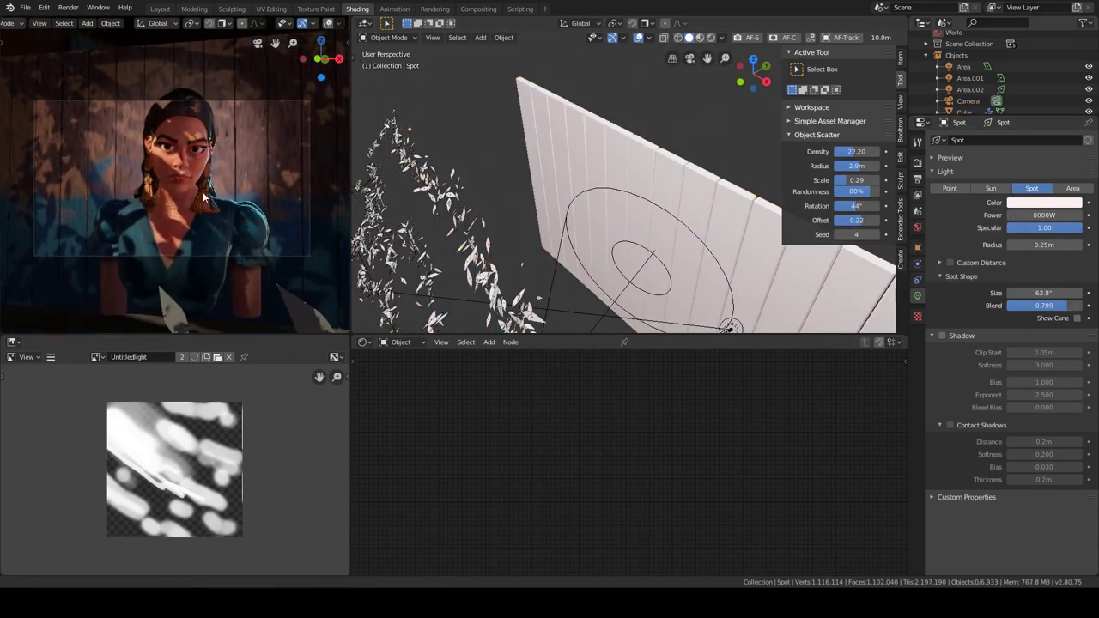
{"action": "mouse_move", "coordinate": [601, 171]}
{"action": "middle_mouse_down"}
{"action": "mouse_move", "coordinate": [575, 126]}
{"action": "mouse_move", "coordinate": [573, 177]}
{"action": "mouse_move", "coordinate": [549, 215]}
{"action": "middle_mouse_up"}
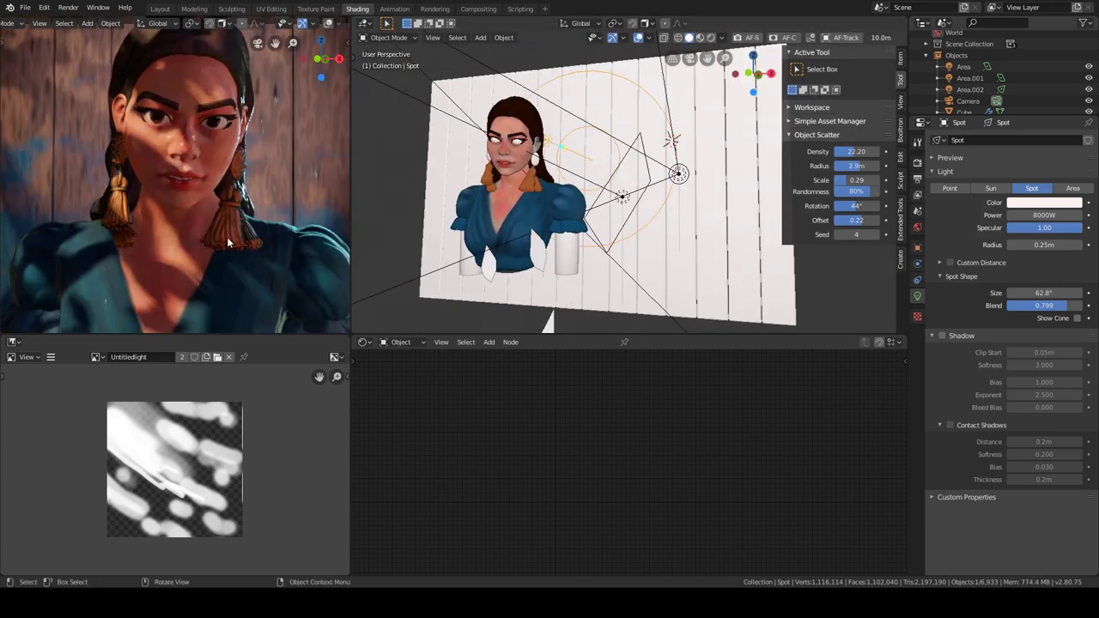
Isolate the tassel earring and select its linked band in Edit Mode
{"action": "left_click", "coordinate": [532, 167]}
{"action": "scroll", "coordinate": [554, 463], "scroll_direction": "down", "scroll_amount": 1}
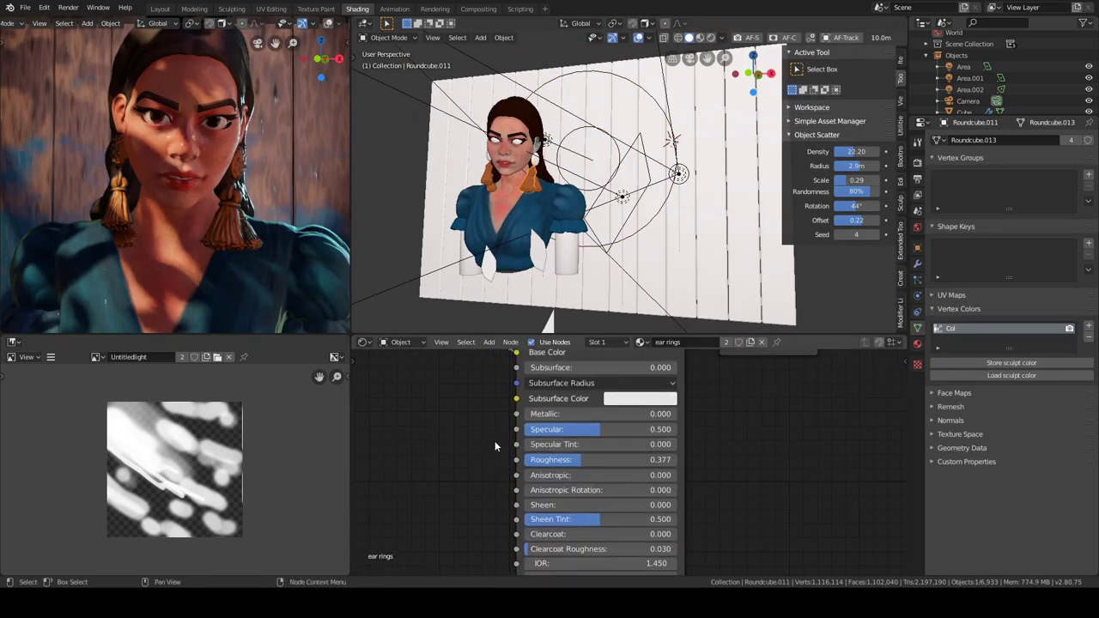
{"action": "key", "text": "KP_Divide"}
{"action": "key", "text": "Tab"}
{"action": "key", "text": "l"}
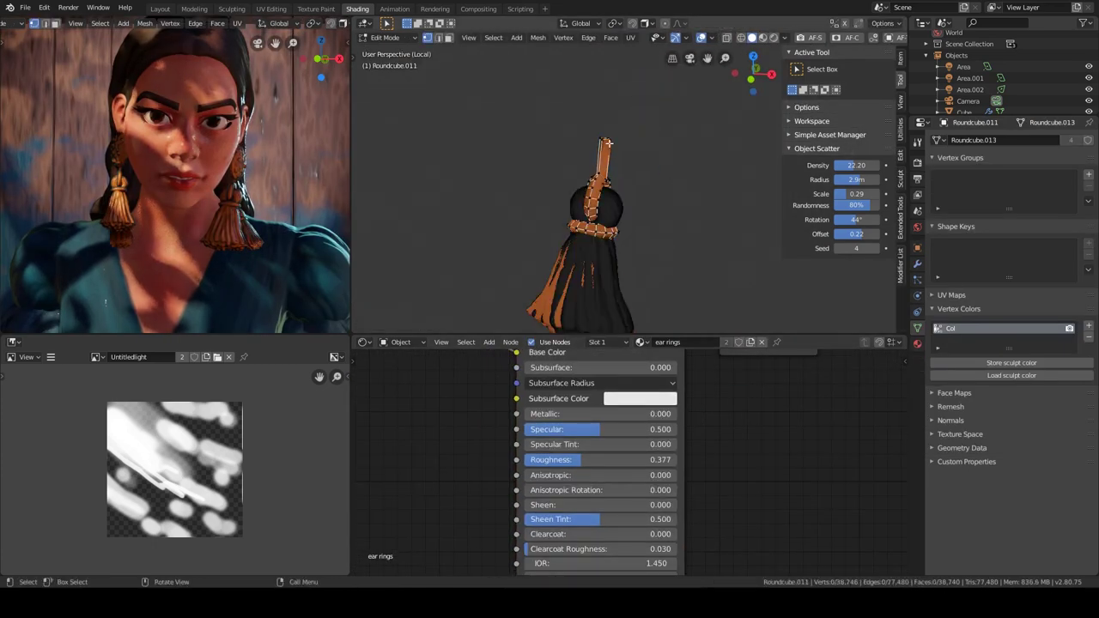
{"action": "key", "text": "l"}
{"action": "left_click", "coordinate": [917, 343]}
{"action": "left_click", "coordinate": [953, 154]}
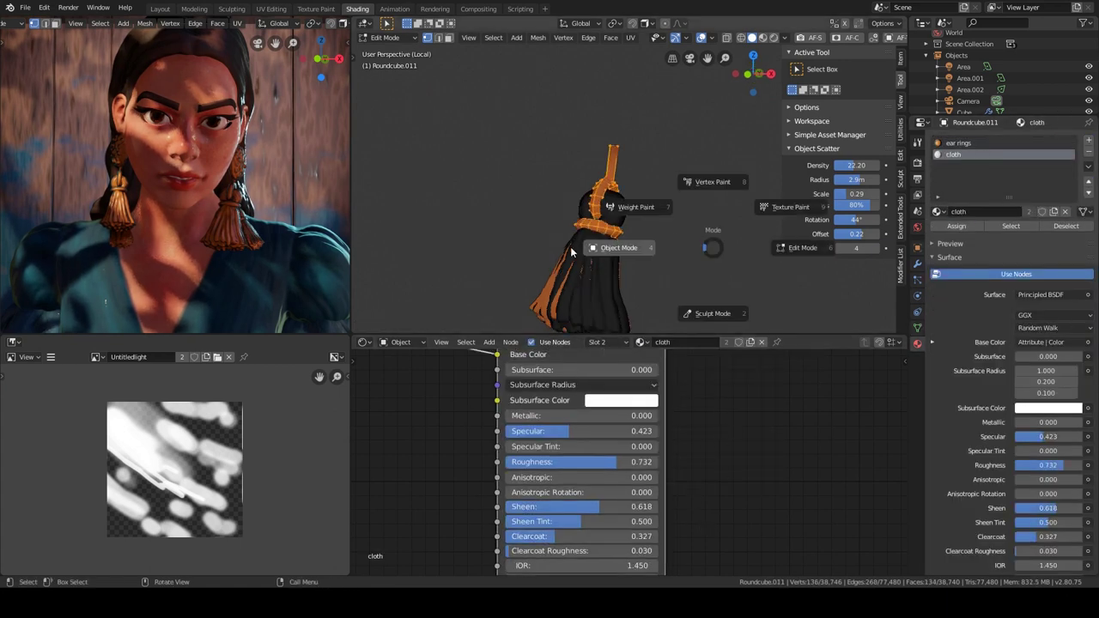
Vertex Paint the earring band dark blue
{"action": "left_click", "coordinate": [666, 274]}
{"action": "key", "text": "Home"}
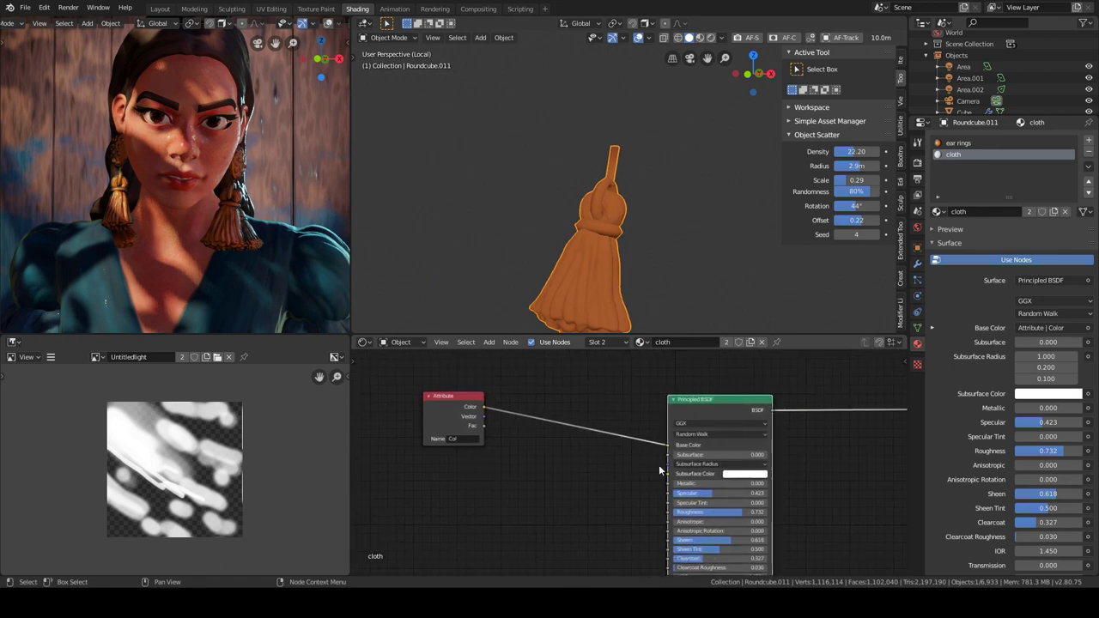
{"action": "key", "text": "8"}
{"action": "left_click", "coordinate": [497, 24]}
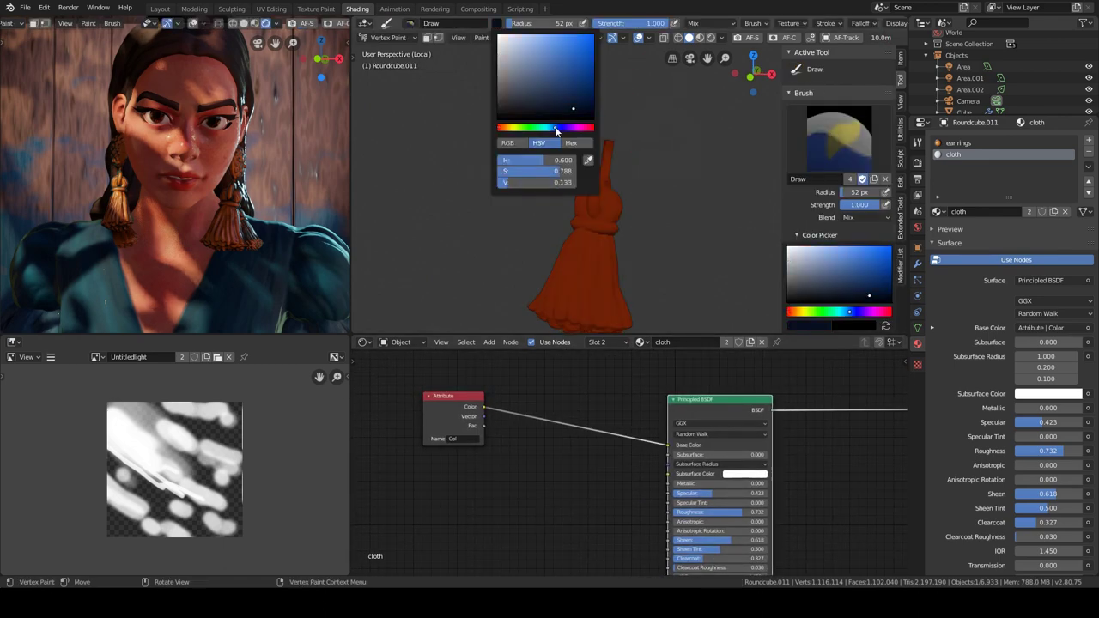
{"action": "left_click", "coordinate": [555, 129]}
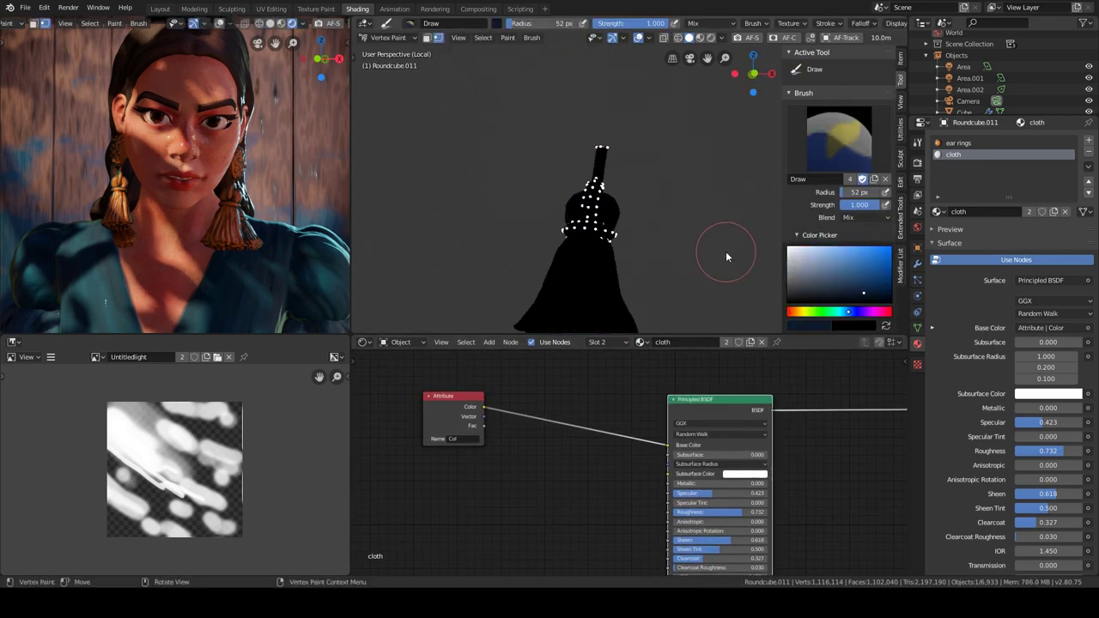
{"action": "key", "text": "ctrl+Tab"}
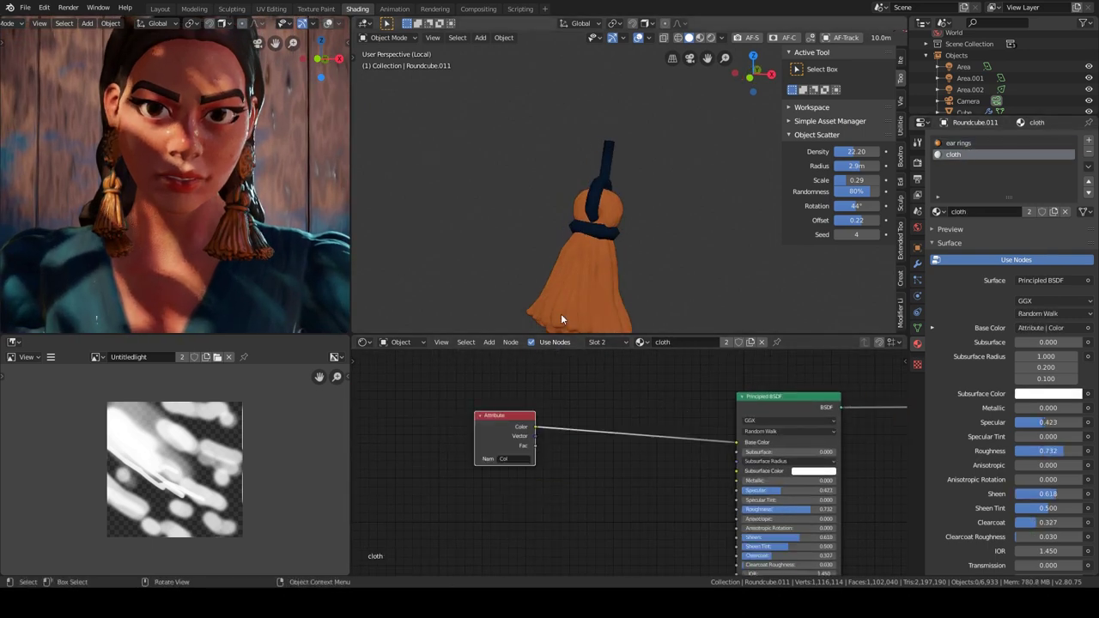
Select the linked tassel strands and assign them the cloth material slot
{"action": "key", "text": "ctrl+Tab"}
{"action": "left_click", "coordinate": [601, 272]}
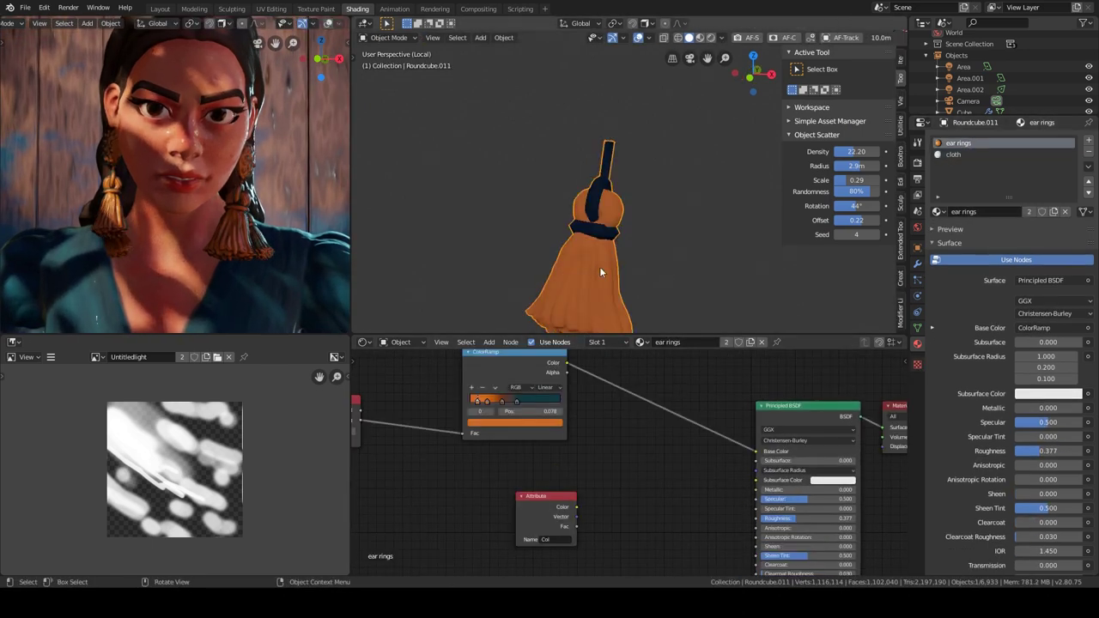
{"action": "key", "text": "Escape"}
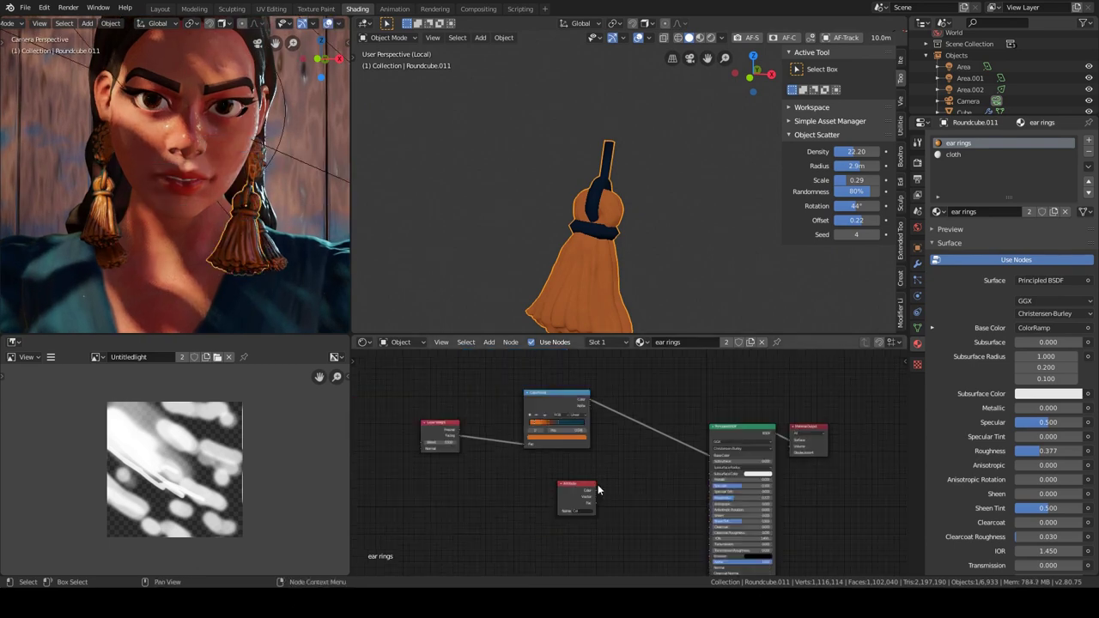
{"action": "key", "text": "Tab"}
{"action": "key", "text": "l"}
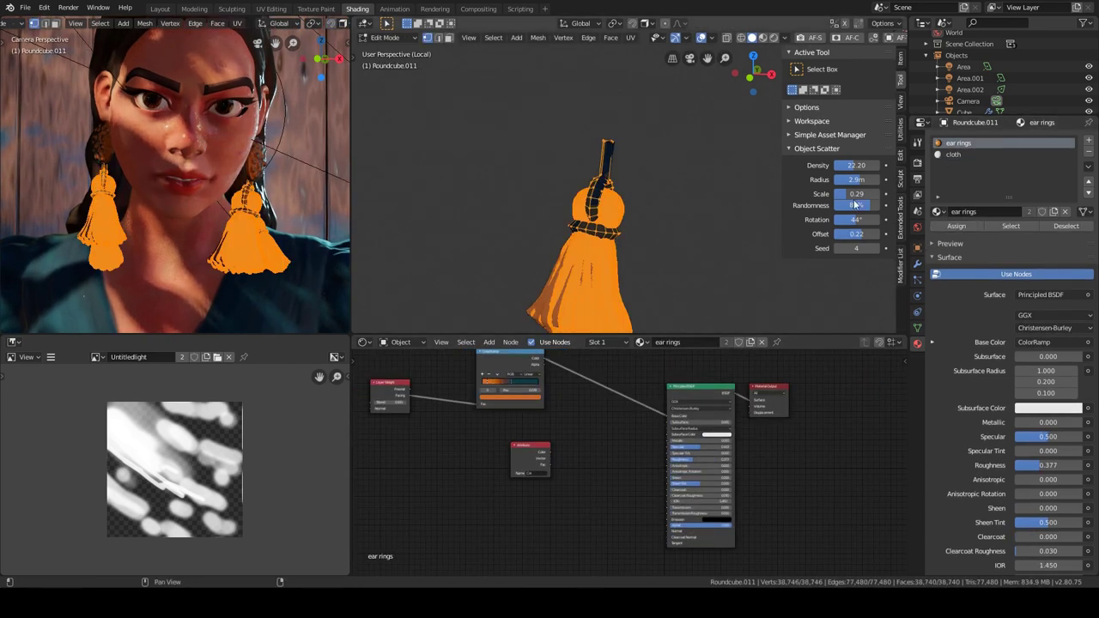
{"action": "left_click", "coordinate": [957, 226]}
{"action": "key", "text": "Tab"}
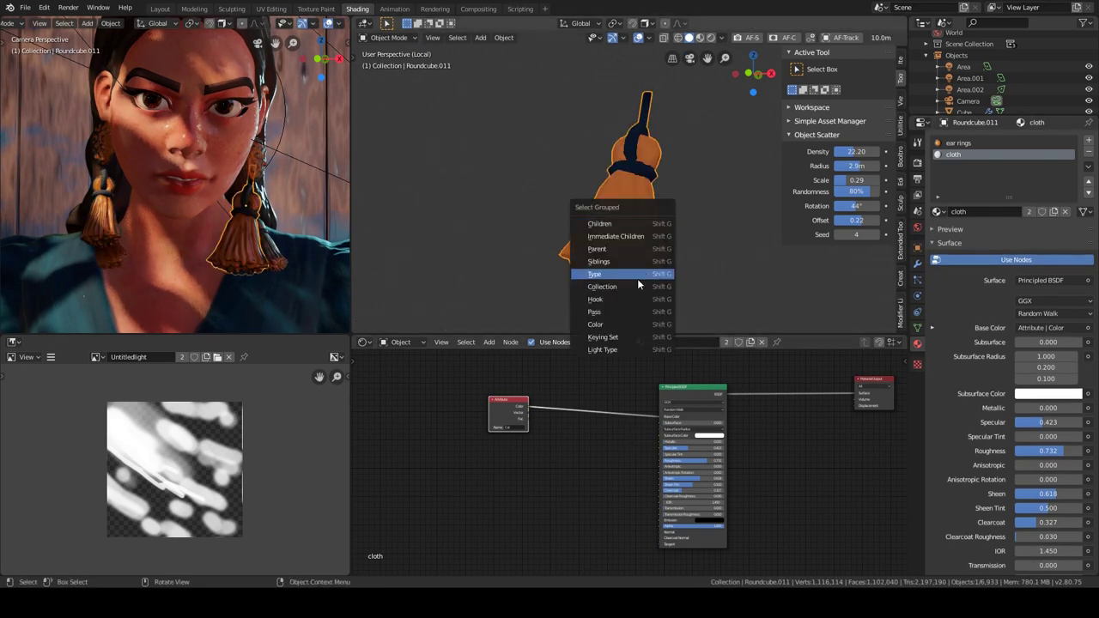
Make the earring the active object again after checking the head and dress
{"action": "left_click", "coordinate": [336, 289]}
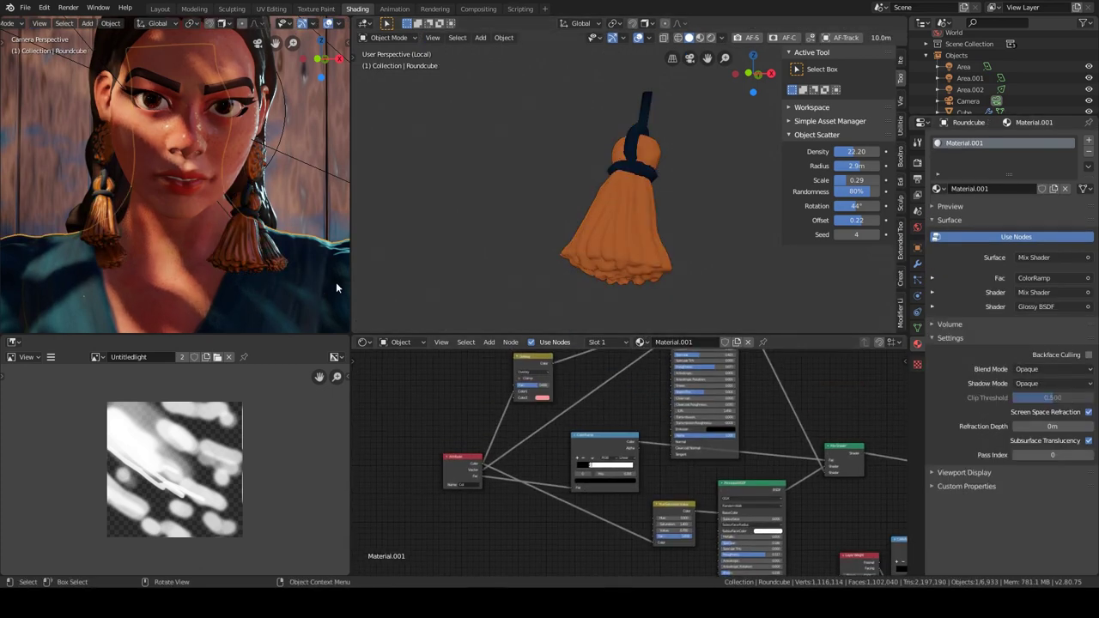
{"action": "scroll", "coordinate": [336, 288], "scroll_direction": "up", "scroll_amount": 3}
{"action": "left_click", "coordinate": [328, 276]}
{"action": "scroll", "coordinate": [582, 414], "scroll_direction": "up", "scroll_amount": 5}
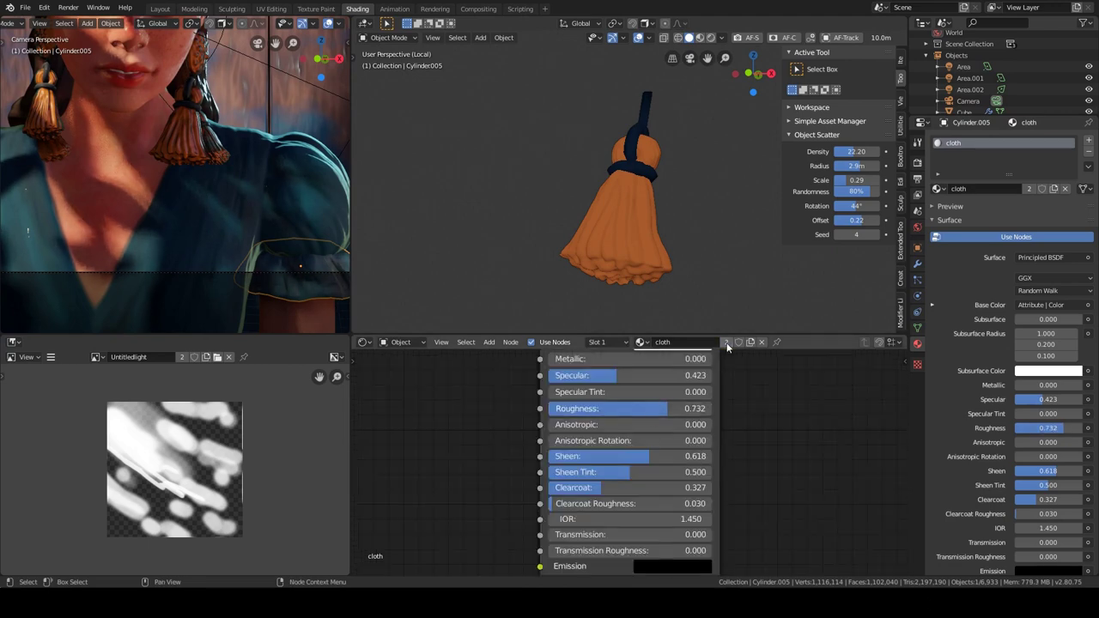
{"action": "key", "text": "ctrl+z"}
Disconnect the Attribute from the cloth shader's Base Color and pick a plain dark blue
{"action": "left_click_drag", "start_coordinate": [731, 416], "coordinate": [510, 454]}
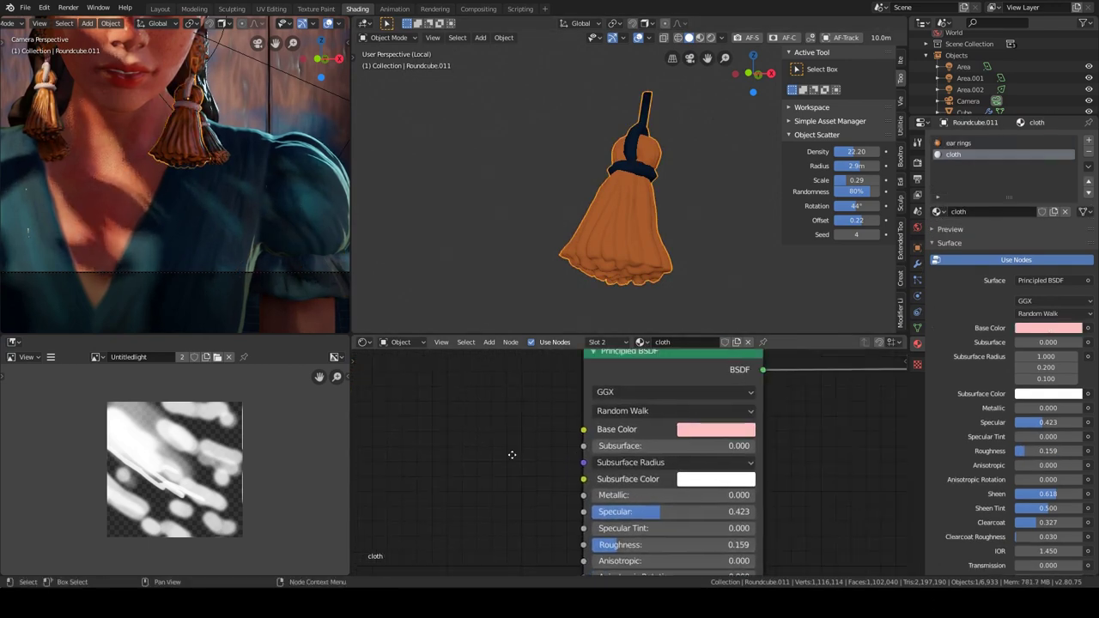
{"action": "left_click", "coordinate": [665, 426]}
{"action": "left_click_drag", "start_coordinate": [640, 316], "coordinate": [696, 316]}
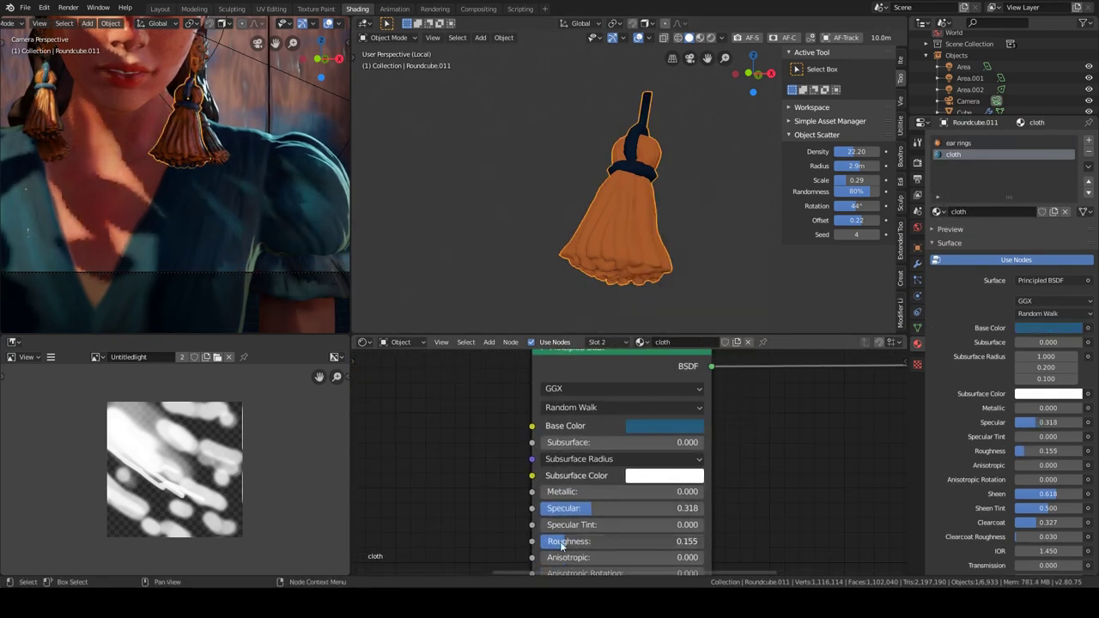
{"action": "left_click", "coordinate": [665, 426]}
{"action": "left_click_drag", "start_coordinate": [730, 207], "coordinate": [733, 196]}
{"action": "left_click", "coordinate": [710, 317]}
{"action": "left_click", "coordinate": [698, 317]}
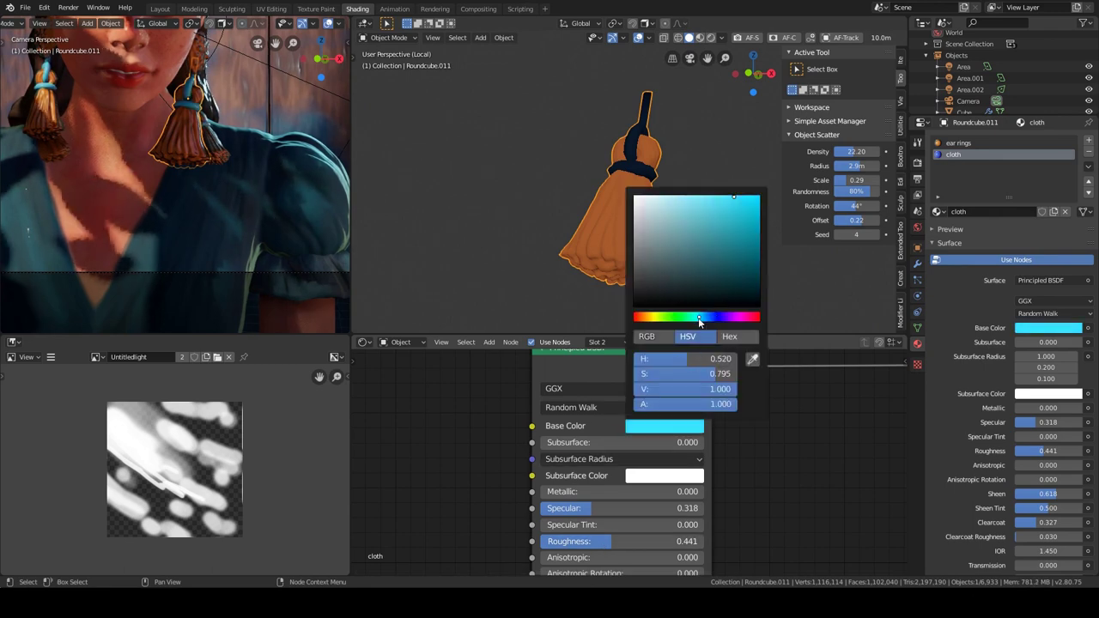
{"action": "left_click_drag", "start_coordinate": [700, 317], "coordinate": [710, 317]}
{"action": "left_click", "coordinate": [738, 260]}
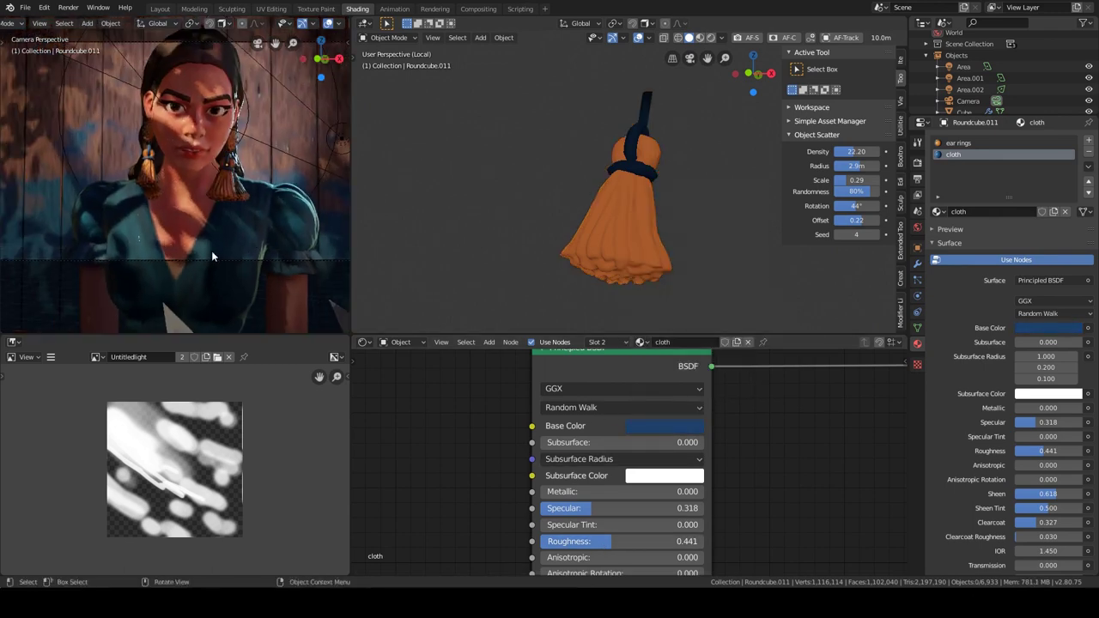
{"action": "scroll", "coordinate": [527, 441], "scroll_direction": "down", "scroll_amount": 1}
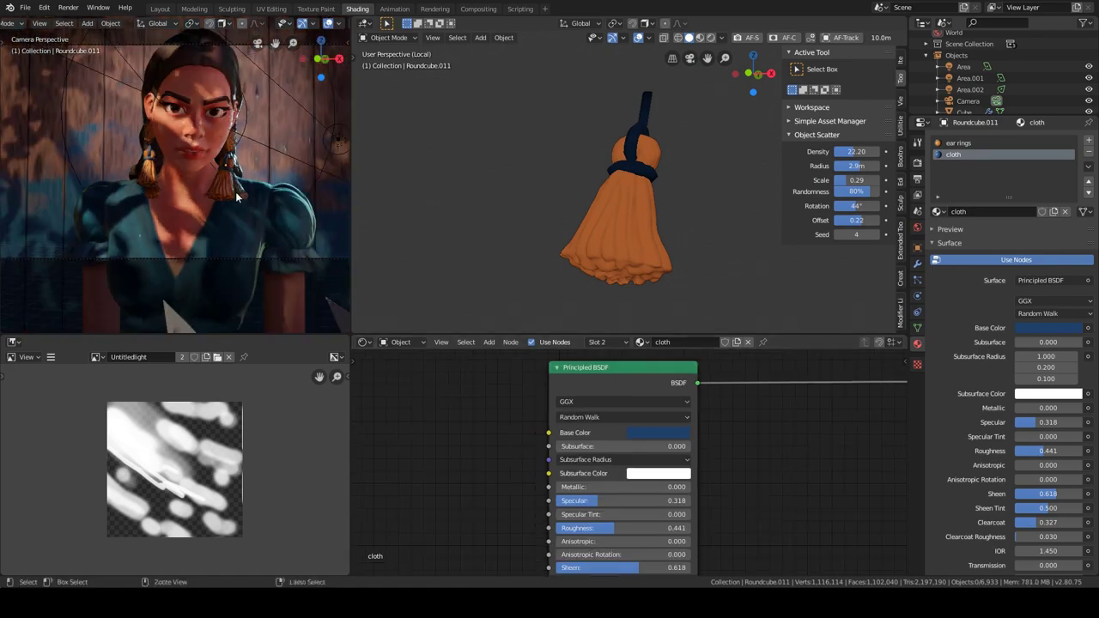